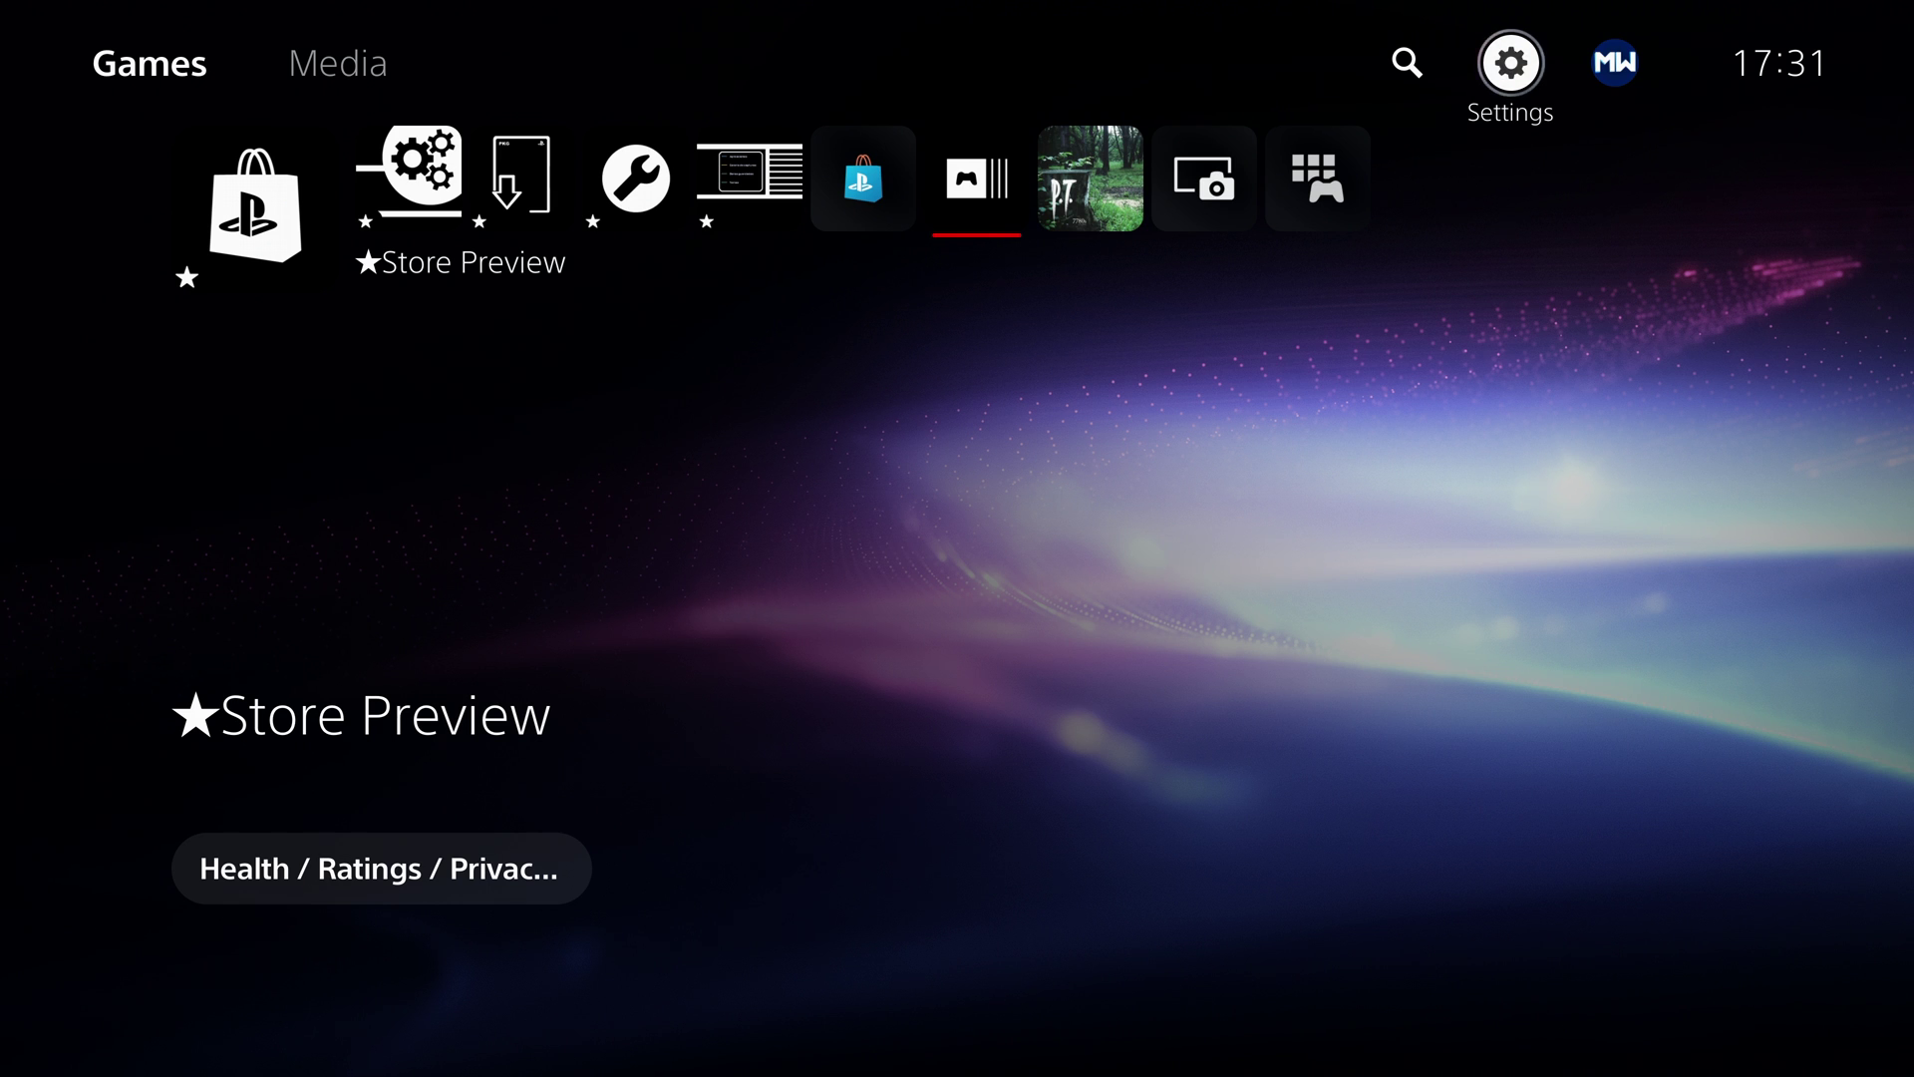
pyautogui.press('Down')
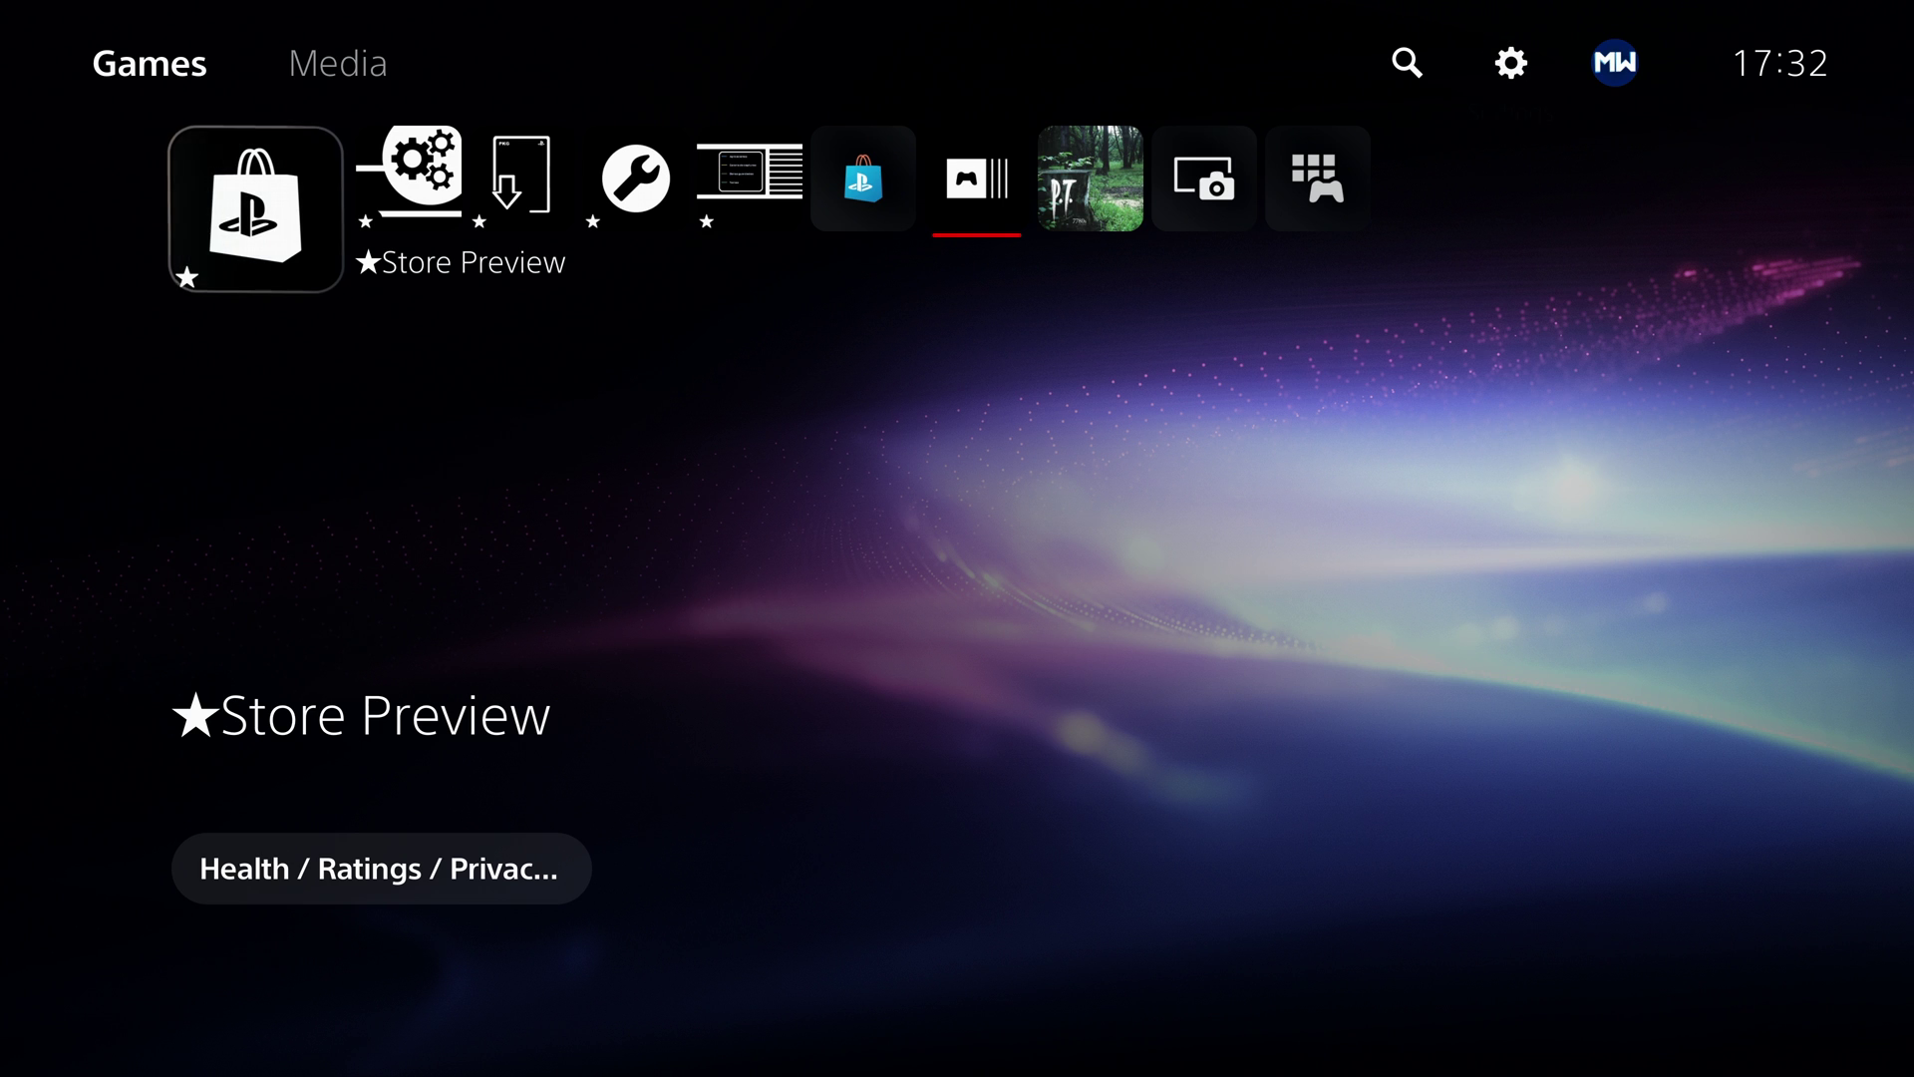
pyautogui.press('Right')
pyautogui.press('Right')
pyautogui.press('Right')
pyautogui.press('Left')
pyautogui.press('Left')
pyautogui.press('Left')
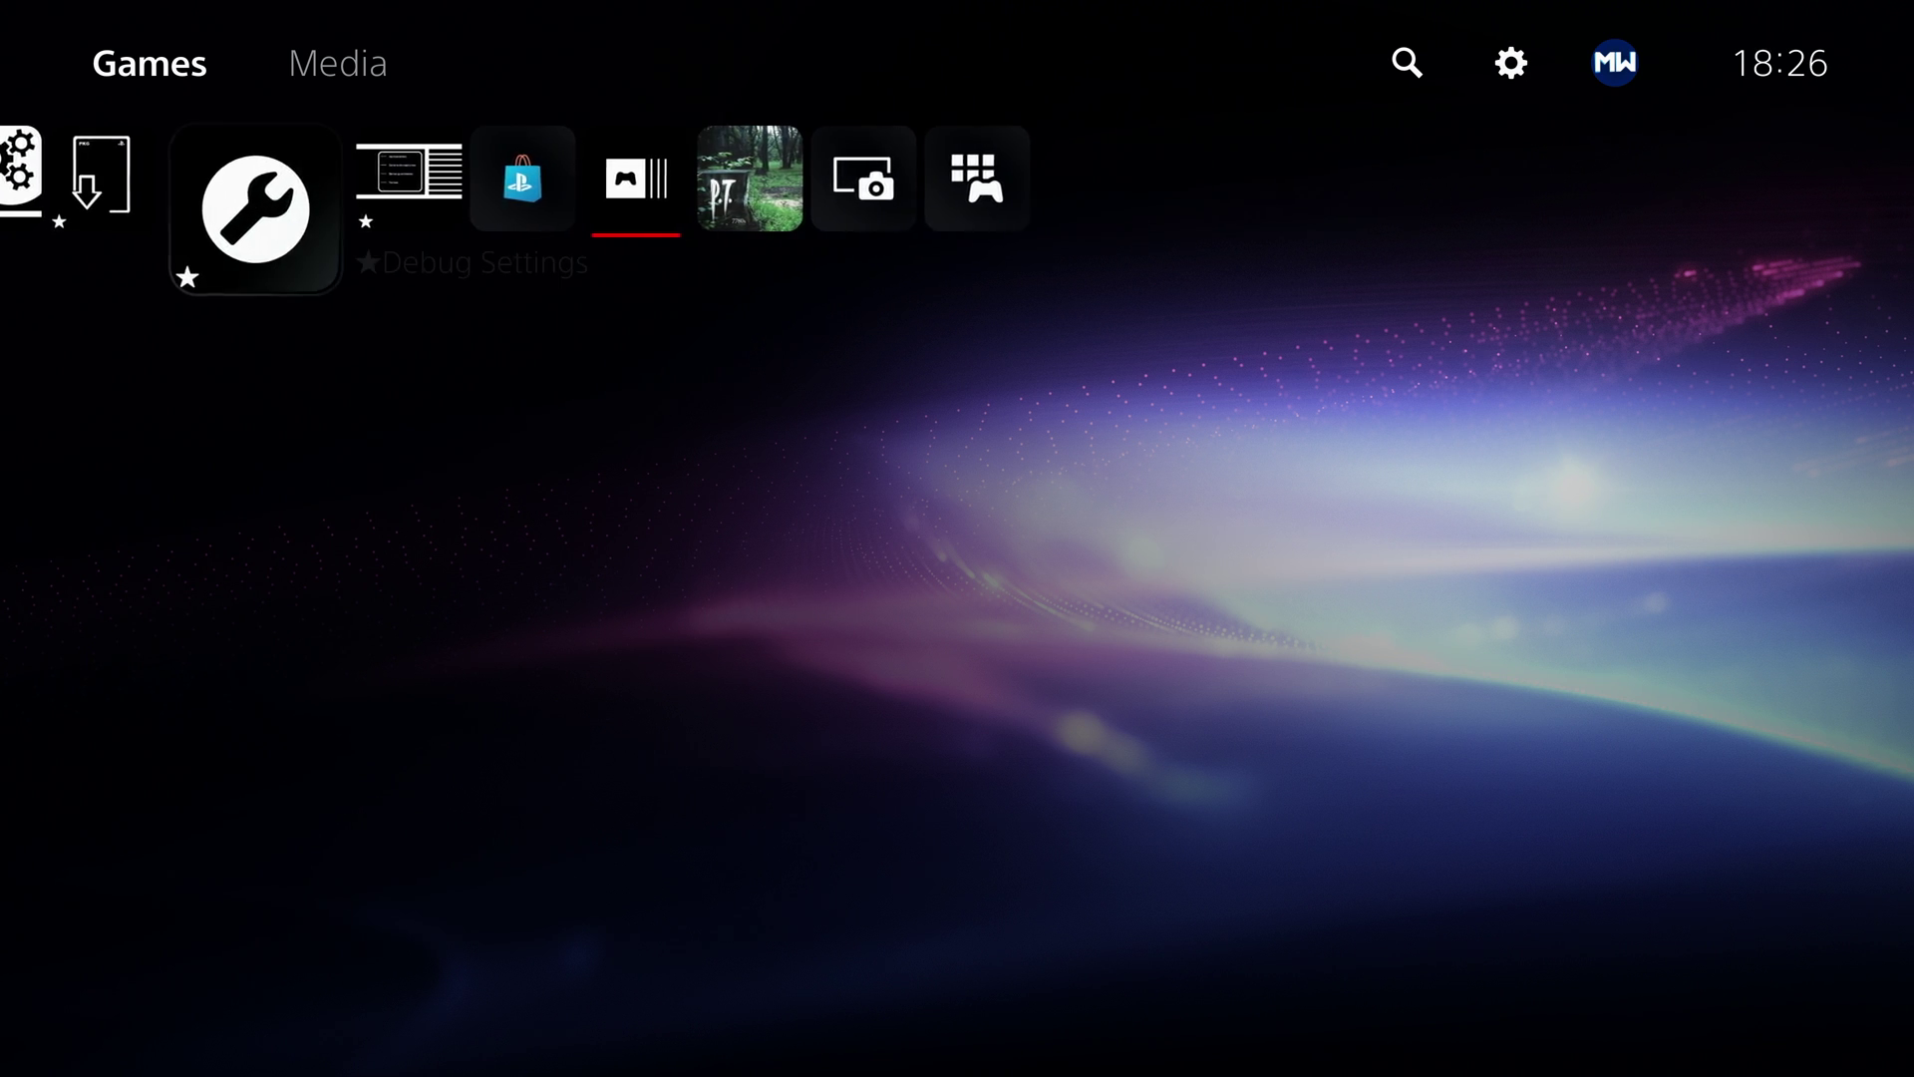
# - Find the Internet browser among the home screen games and apps and launch it
pyautogui.press('Right')
pyautogui.press('Right')
pyautogui.press('Right')
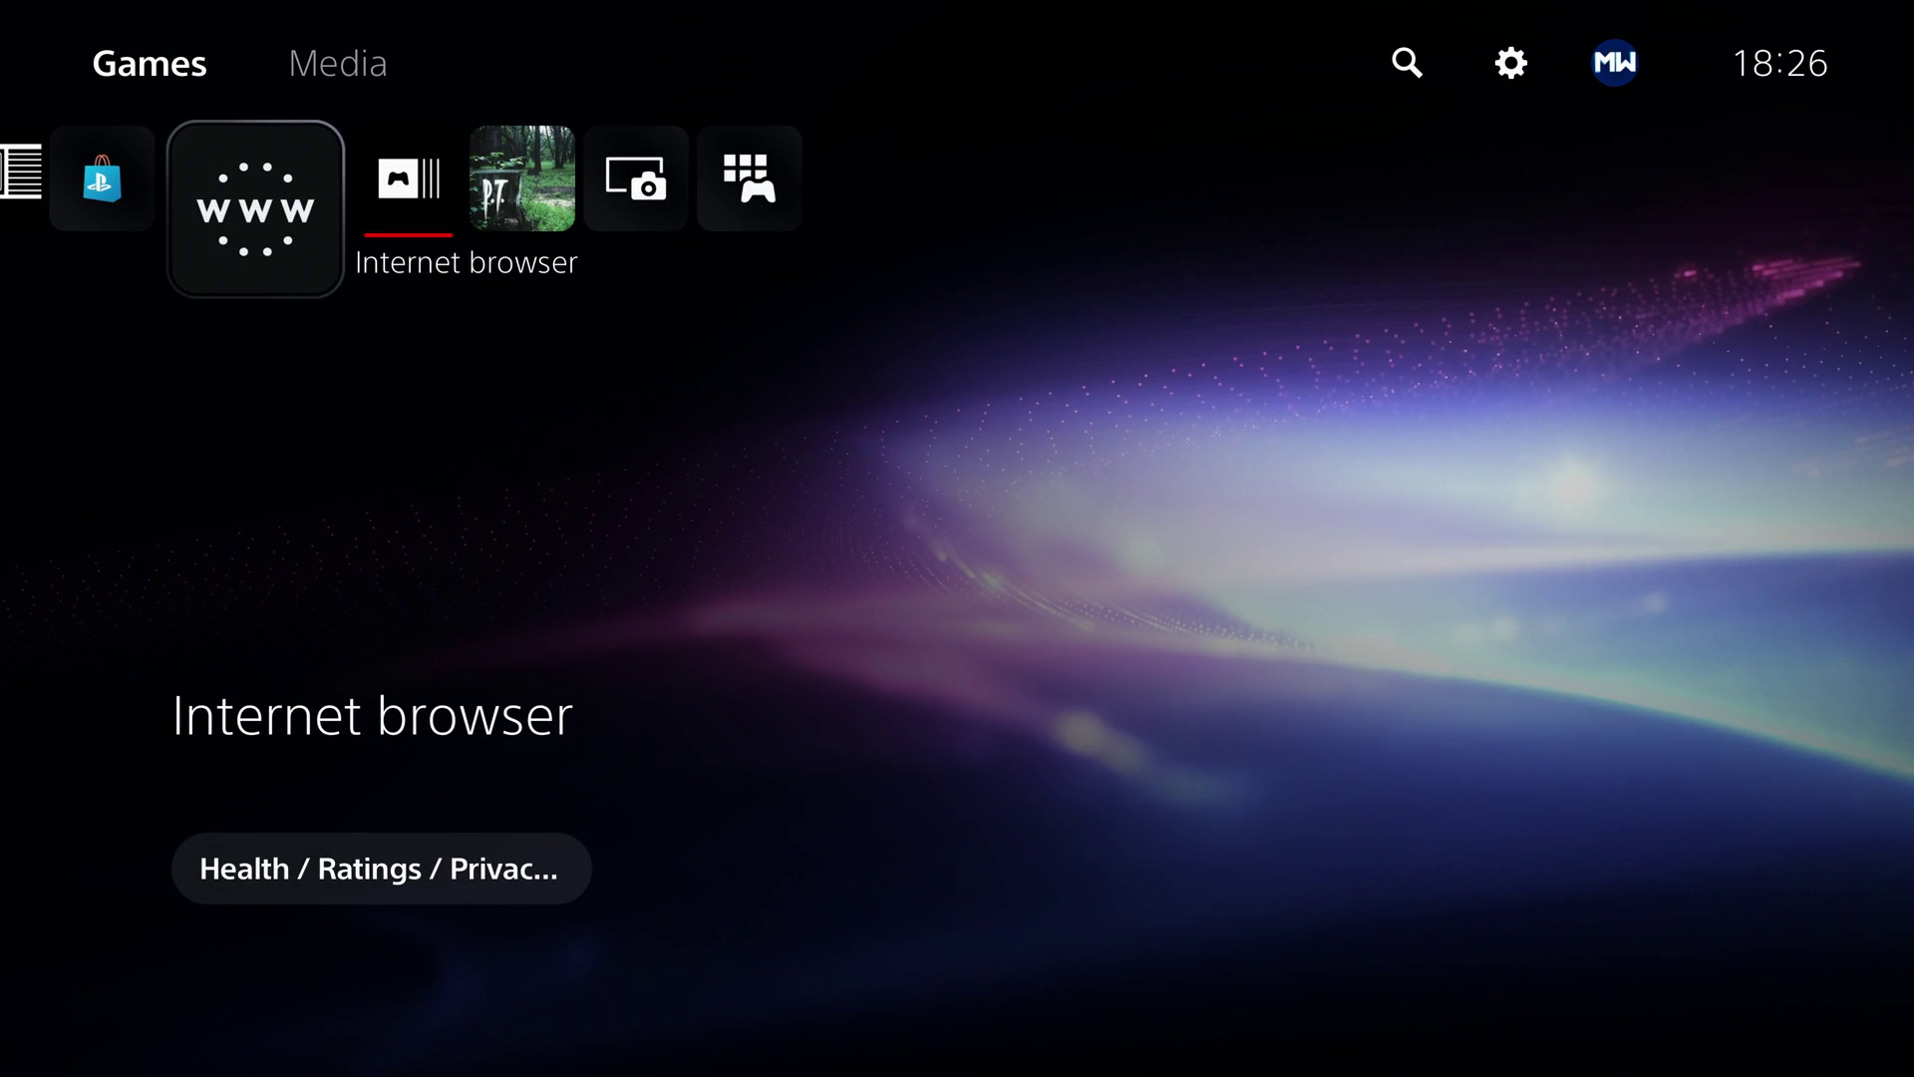
pyautogui.press('Left')
pyautogui.press('Right')
pyautogui.press('Return')
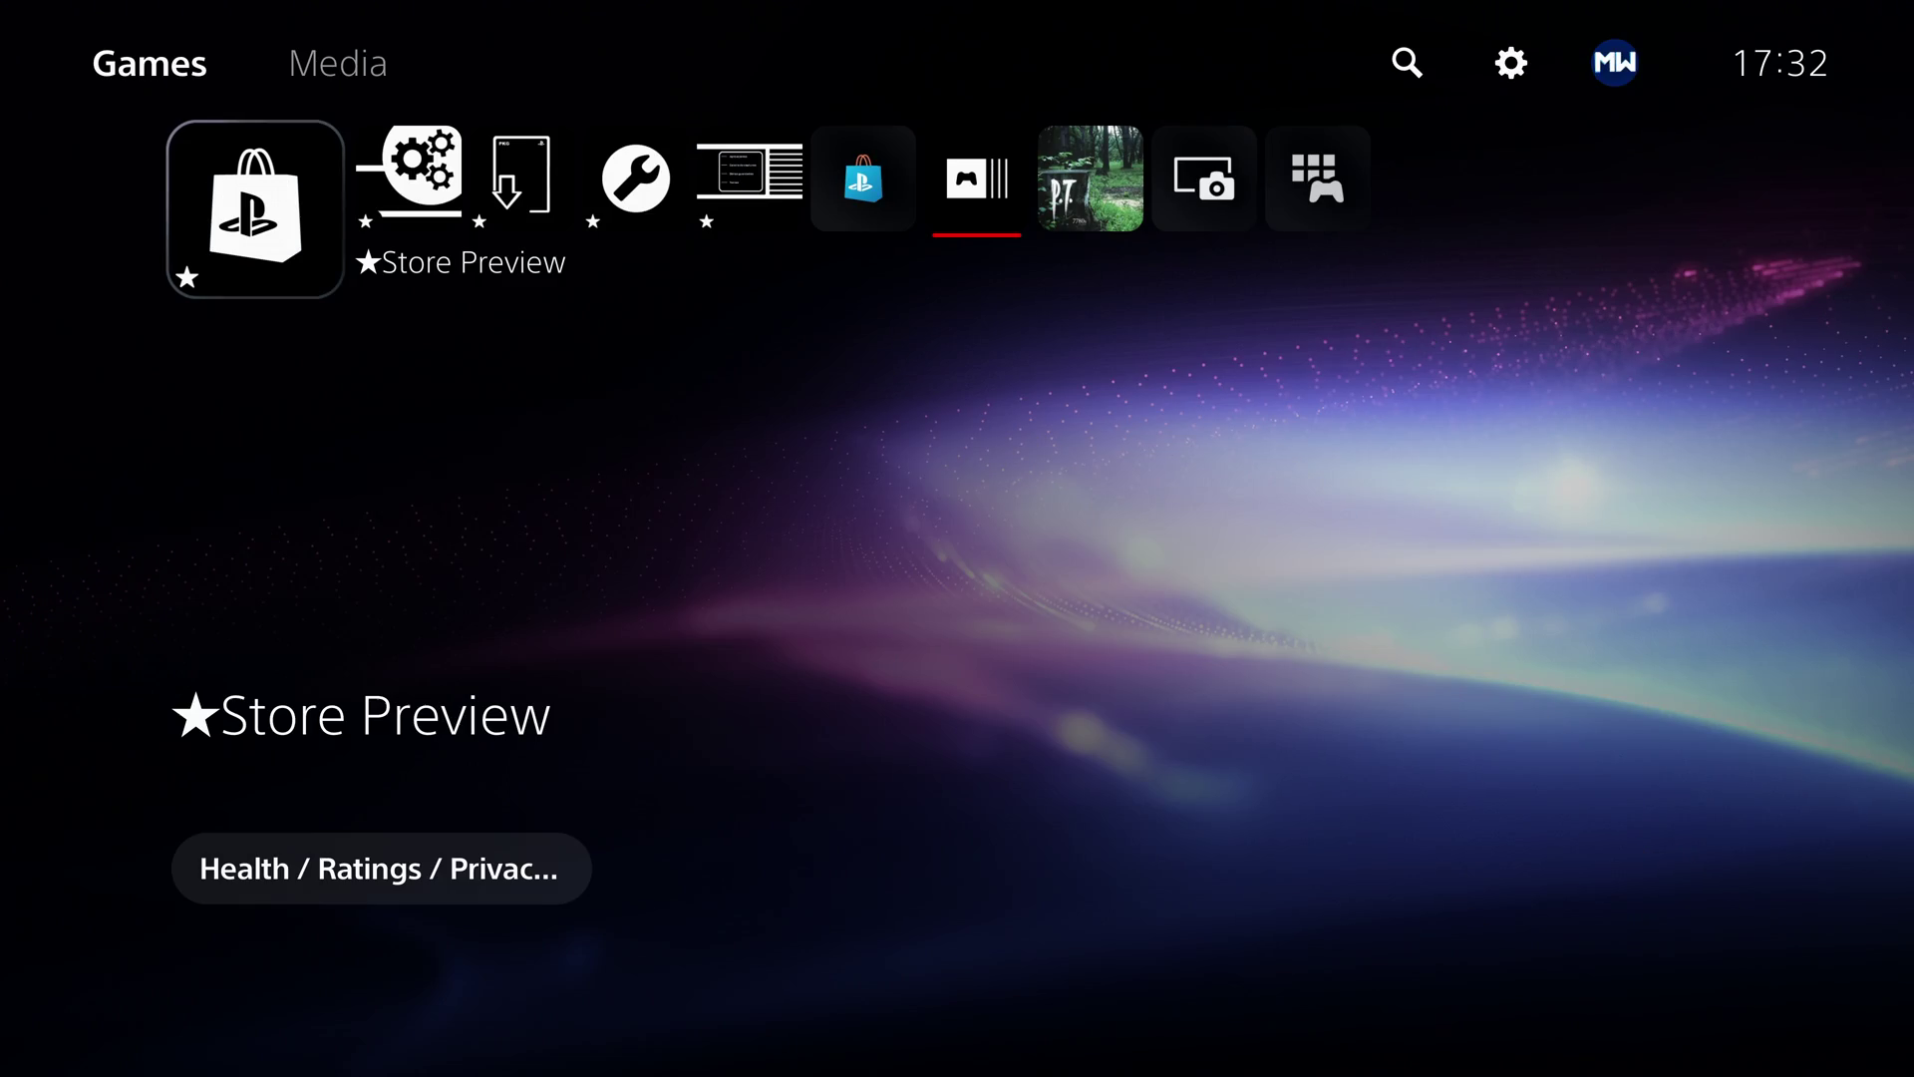
# - Examine the starred debug apps on the Games home screen, including Store Preview, Game Hub Preview App, Auto PKG install and Debug Settings
pyautogui.press('super')
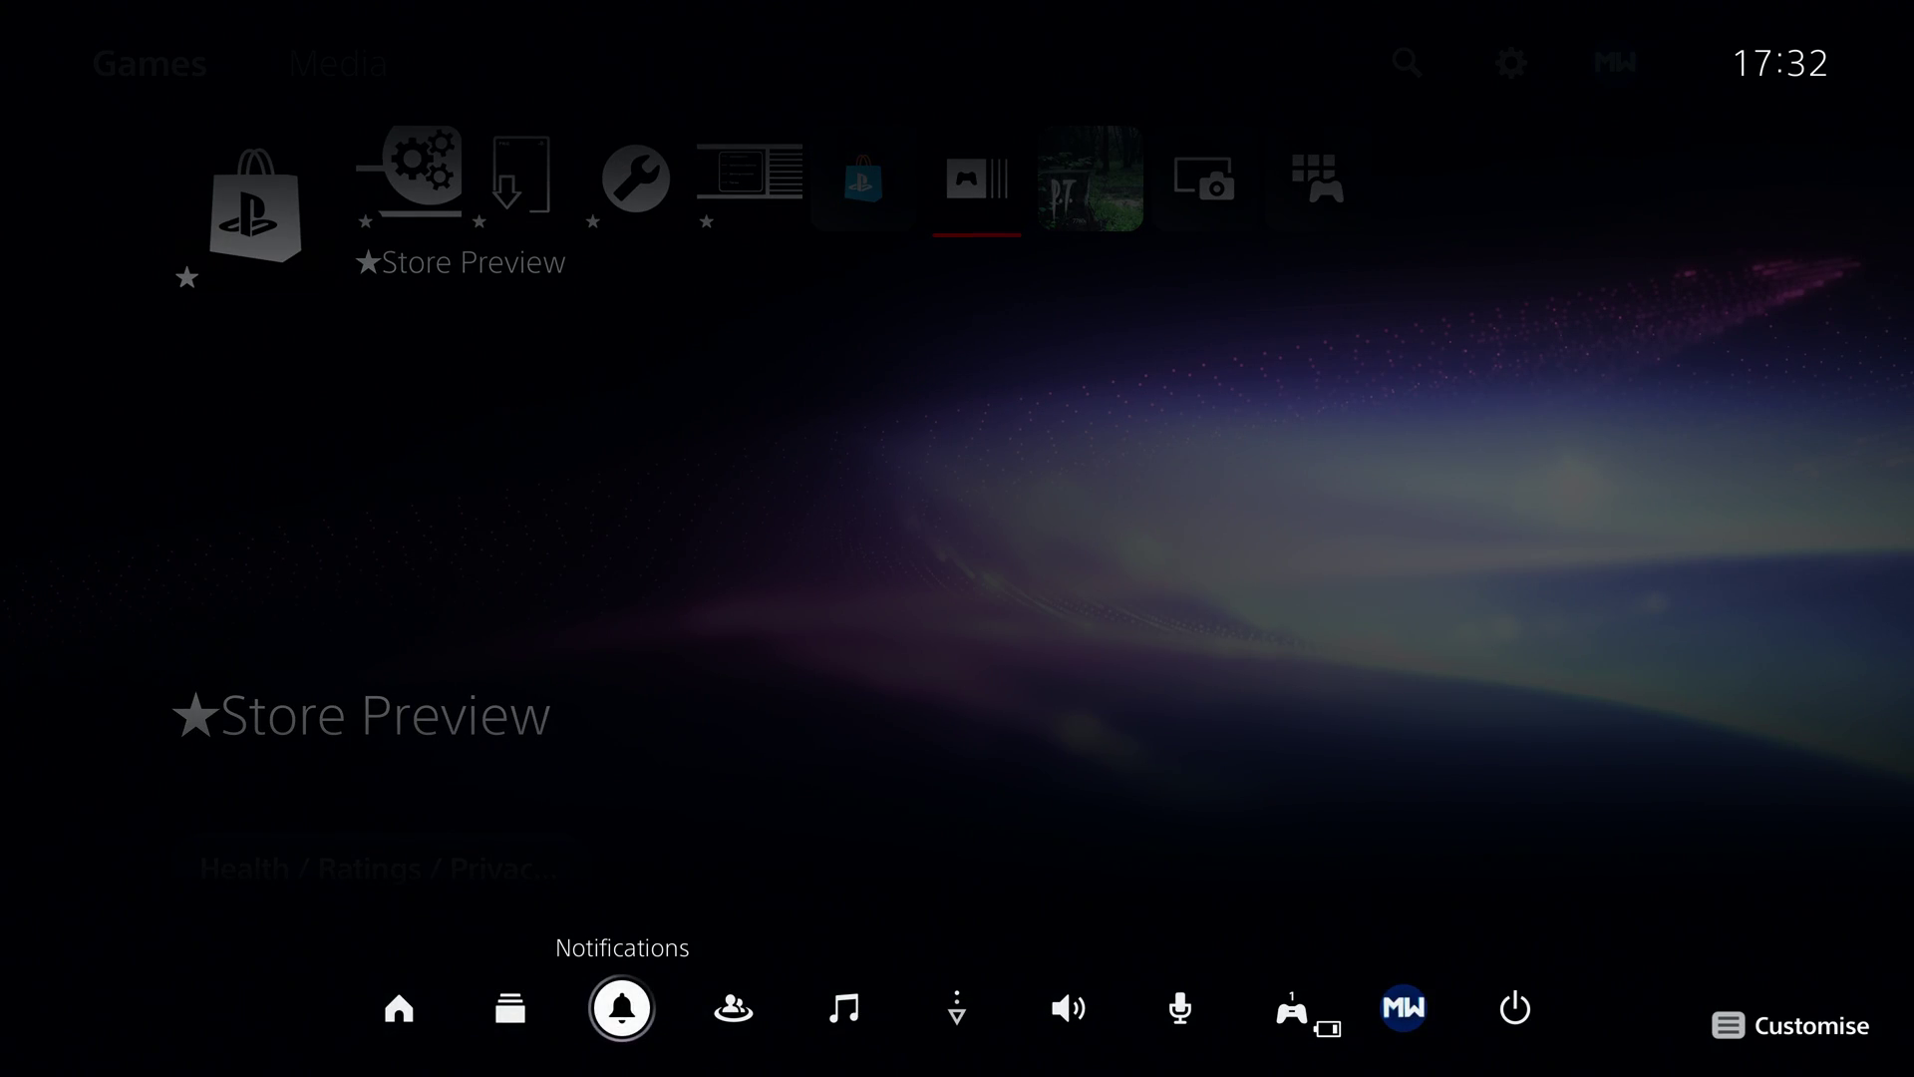
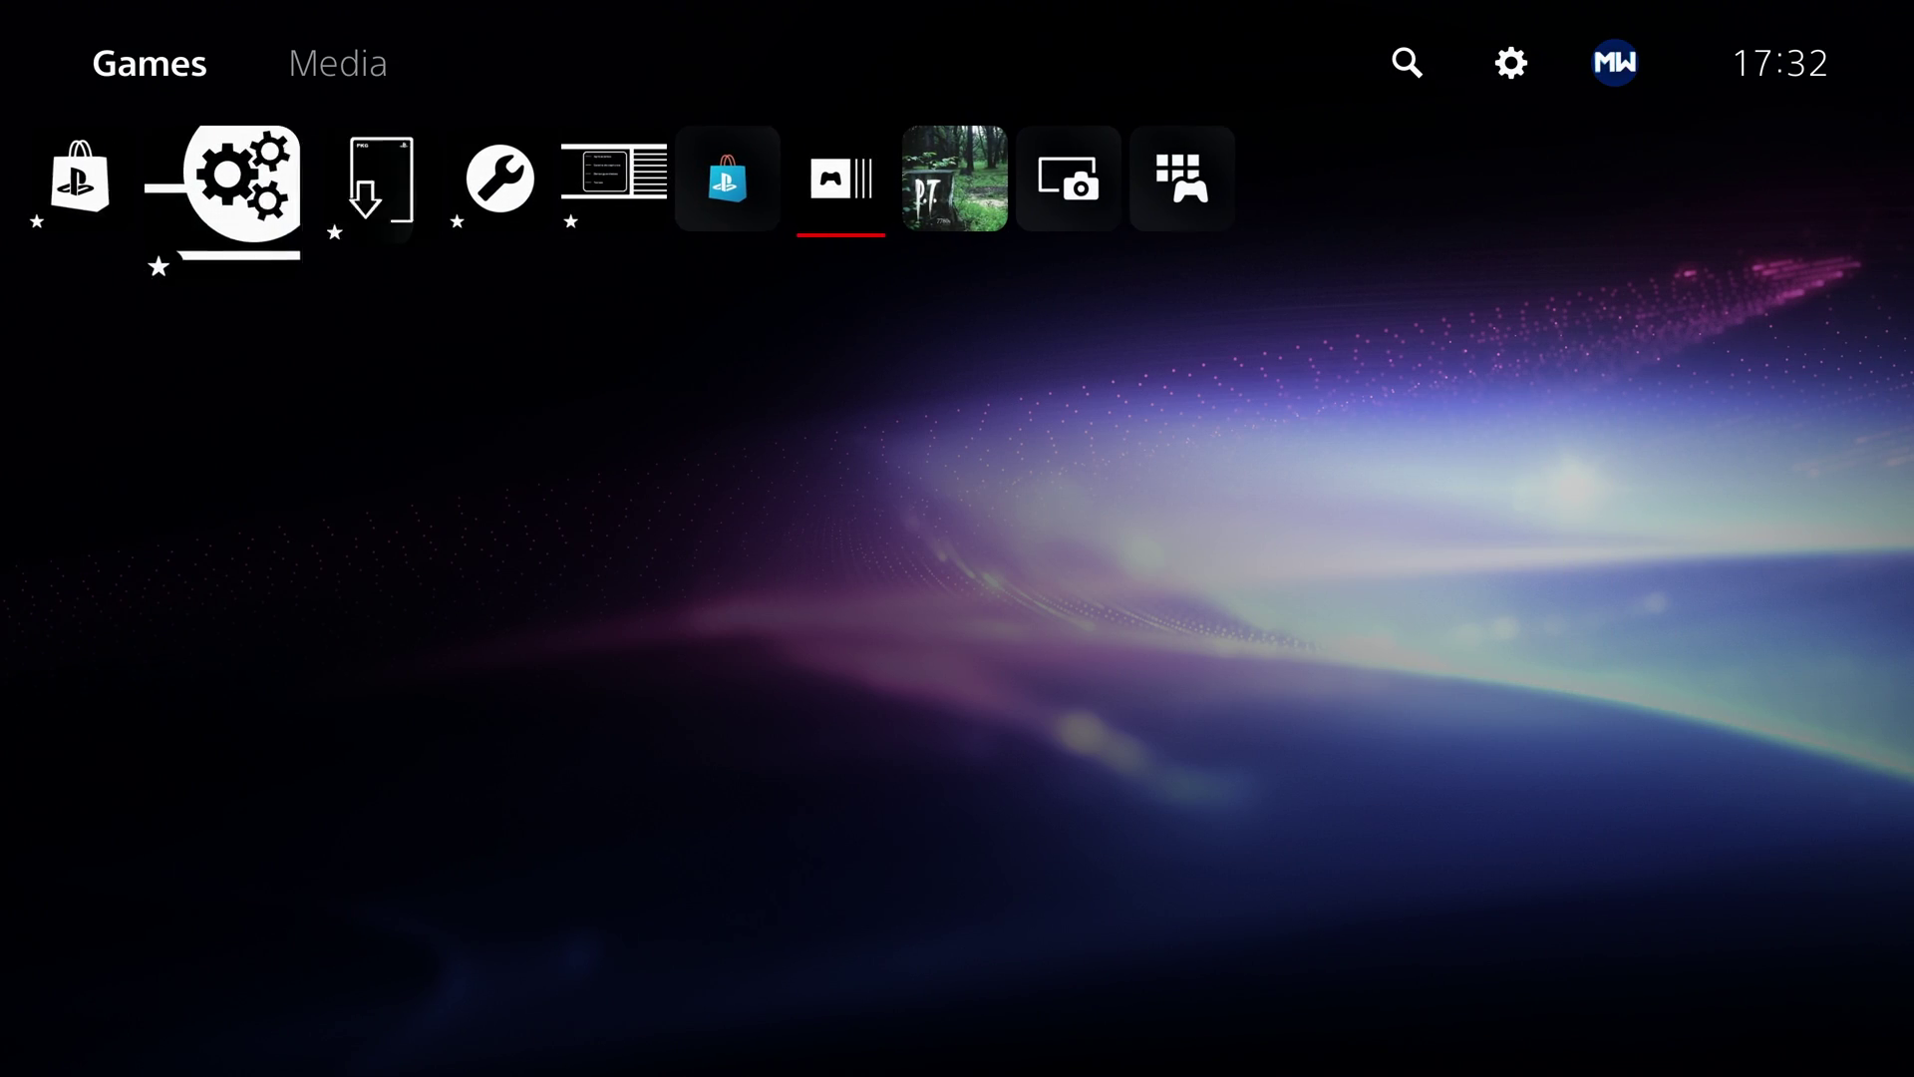
pyautogui.press('Right')
pyautogui.press('Left')
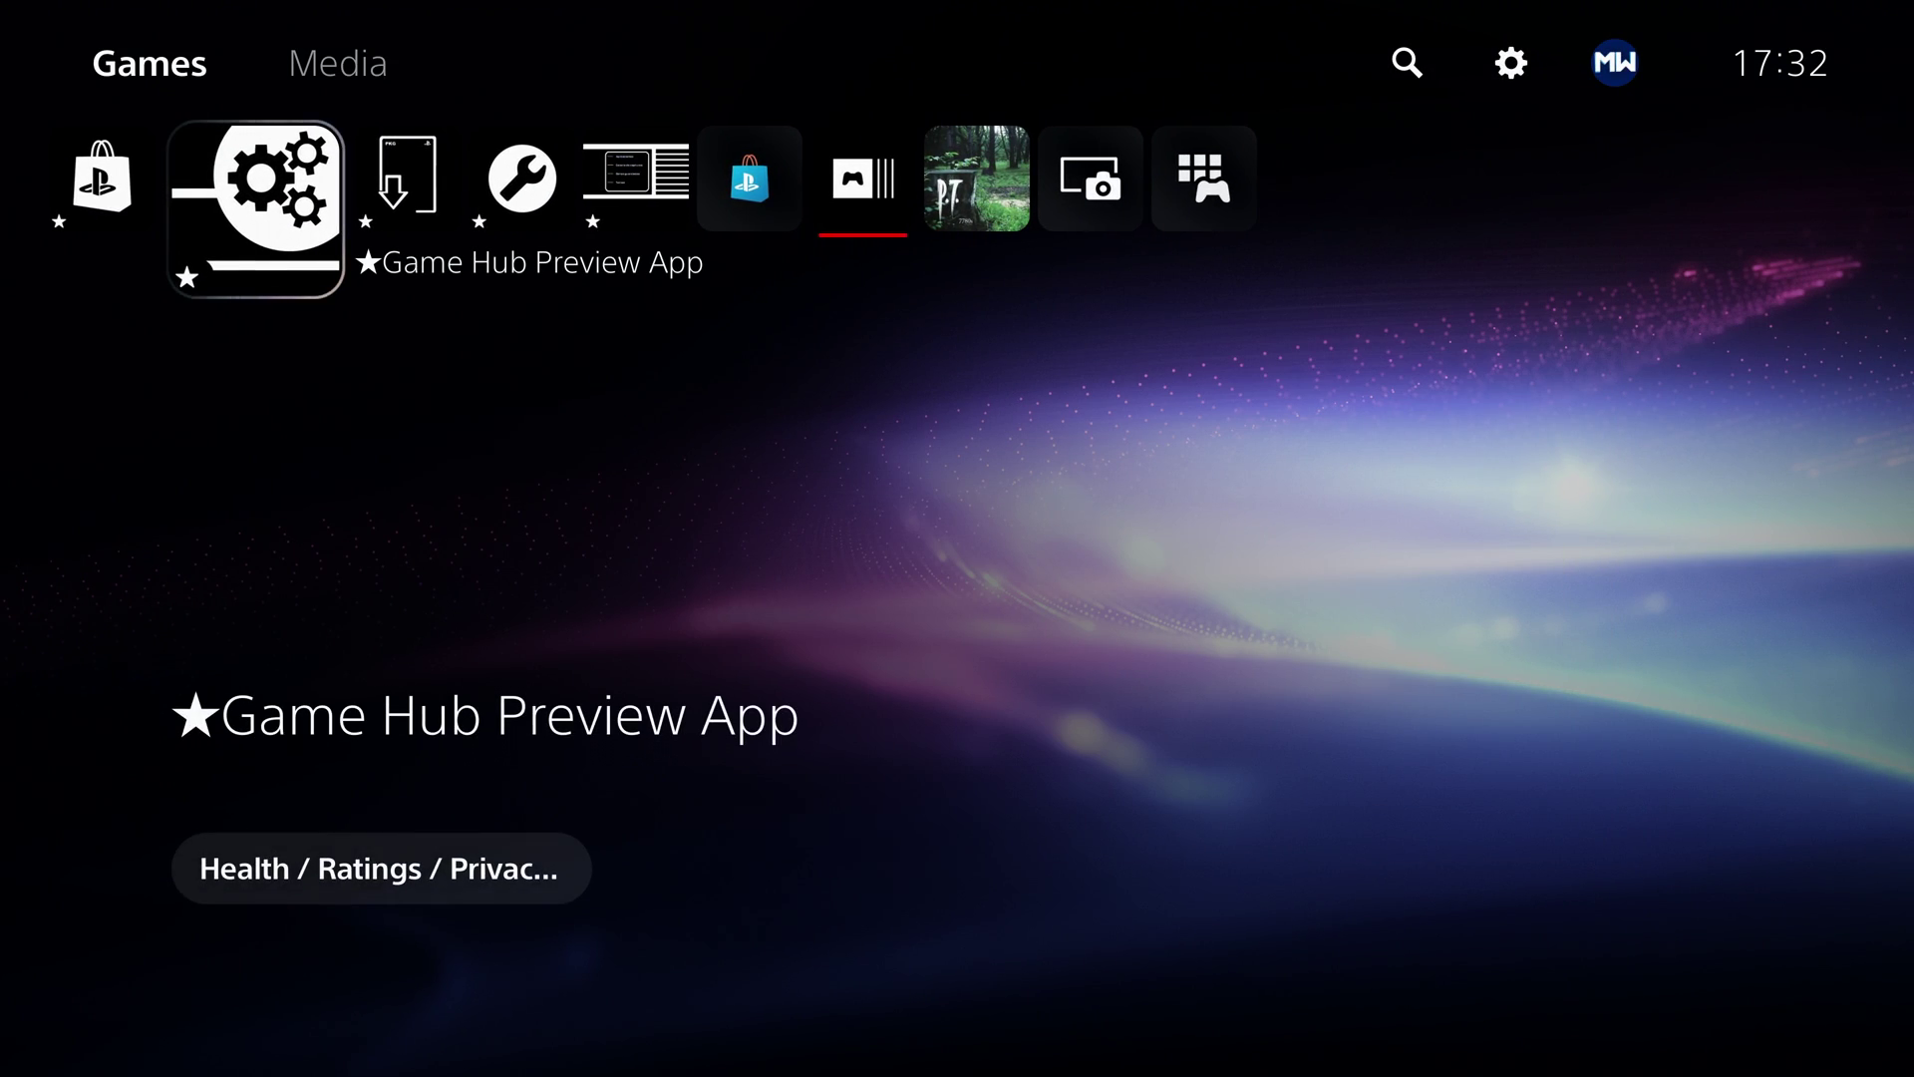
pyautogui.press('Right')
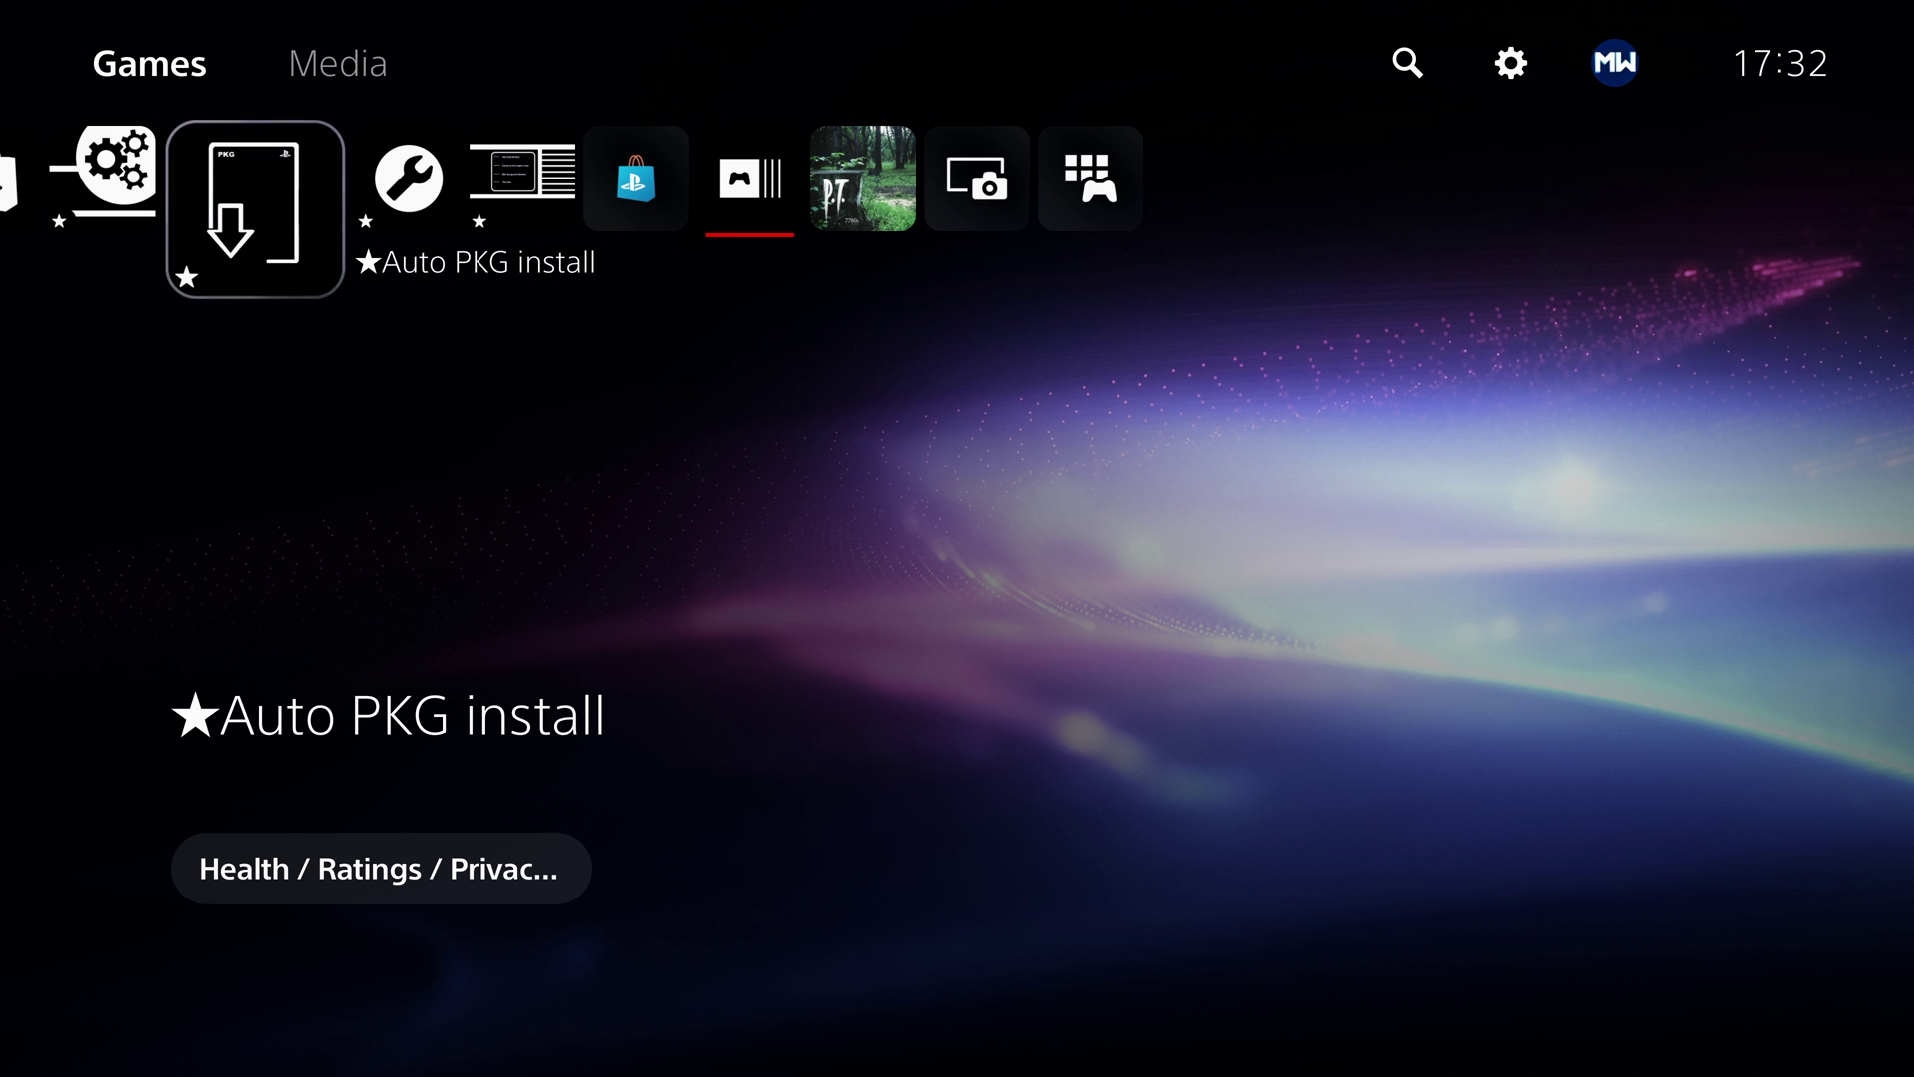
pyautogui.press('Right')
pyautogui.press('Left')
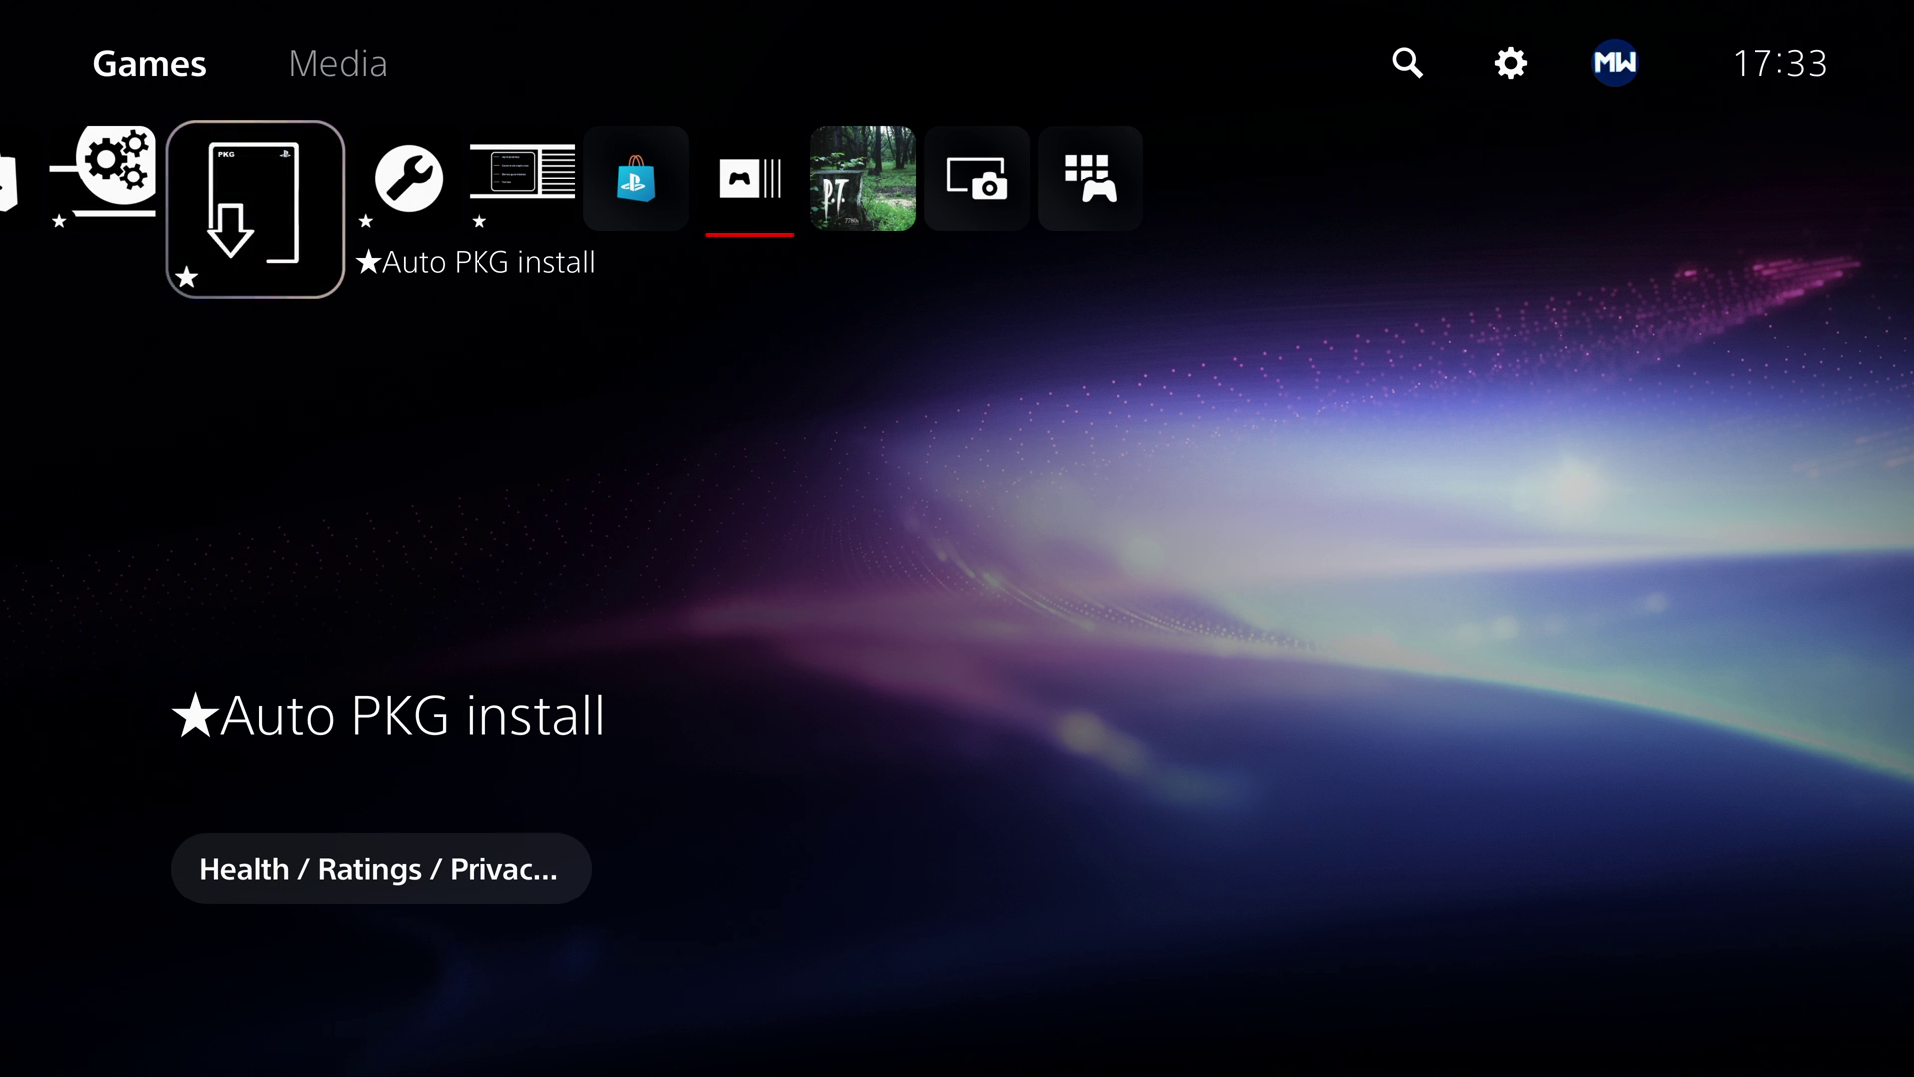
pyautogui.press('Right')
pyautogui.press('Left')
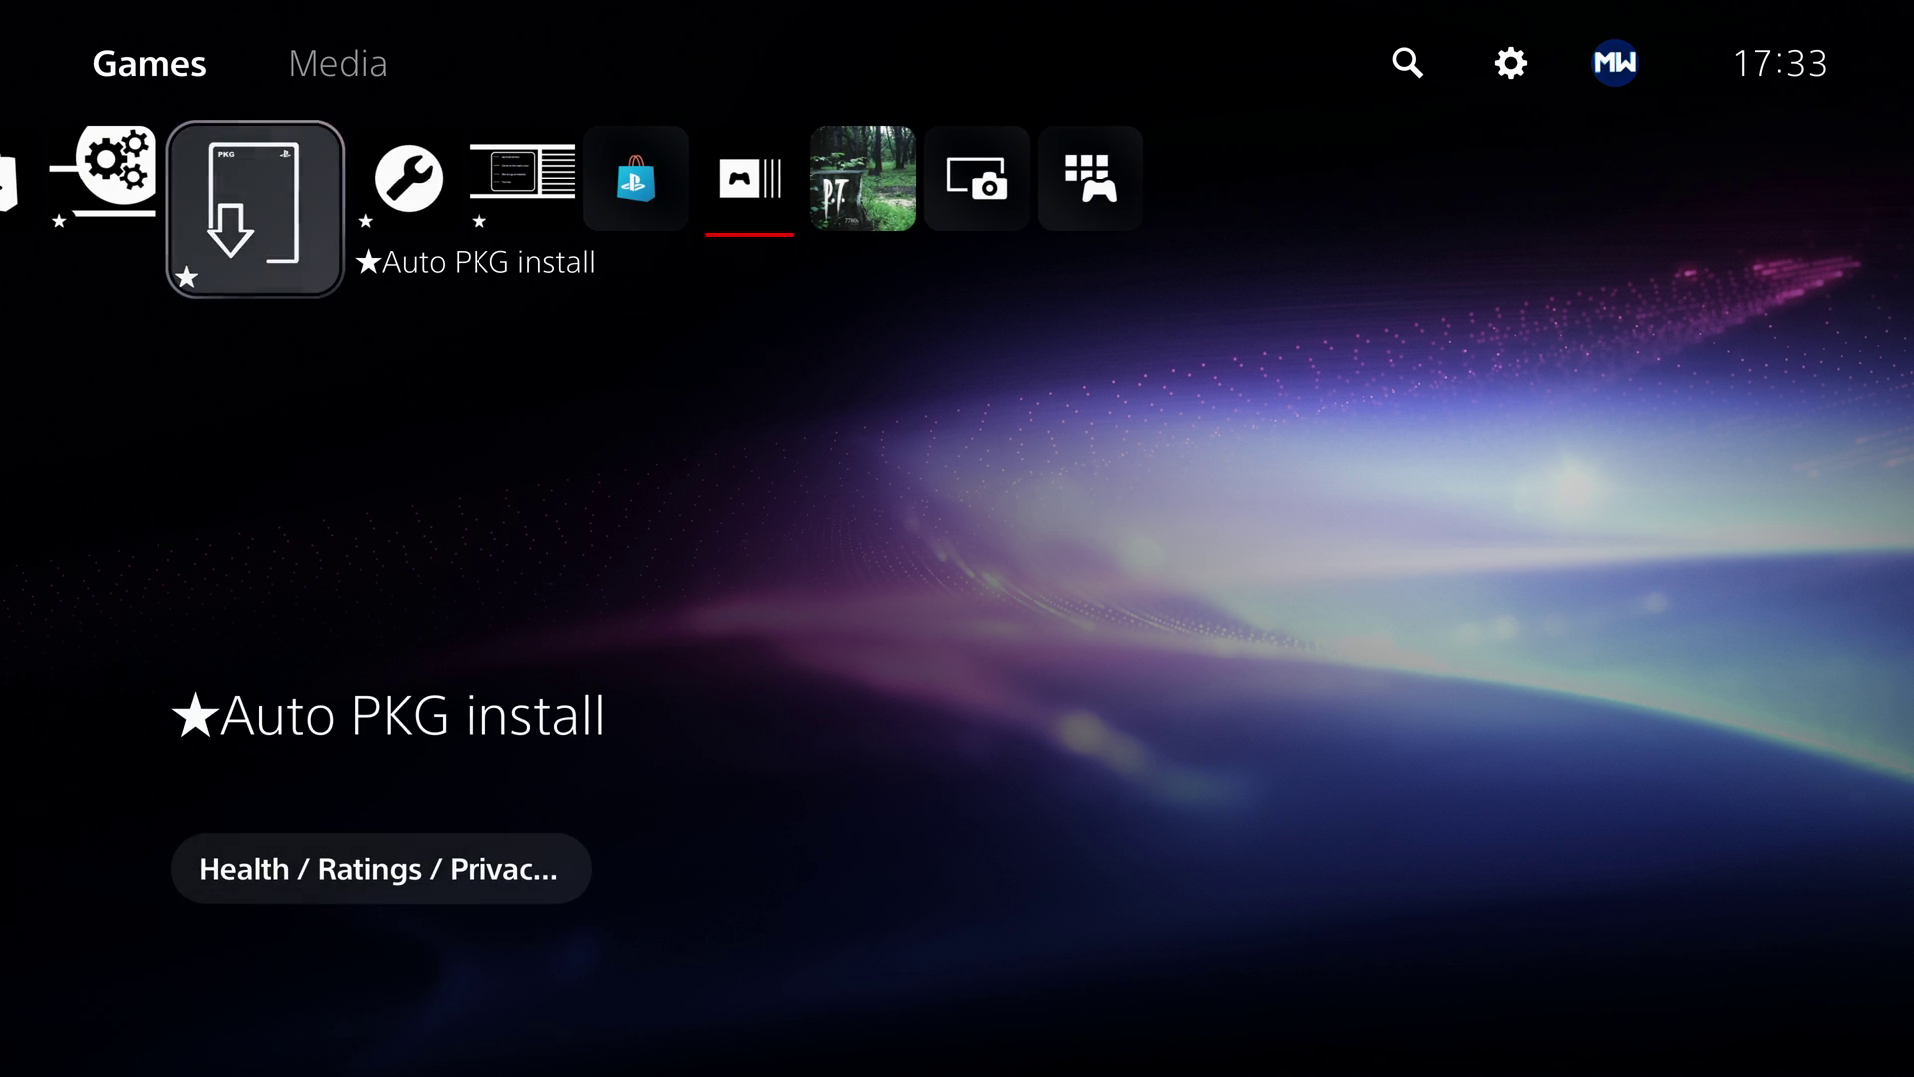
pyautogui.press('Left')
pyautogui.press('Right')
pyautogui.press('Right')
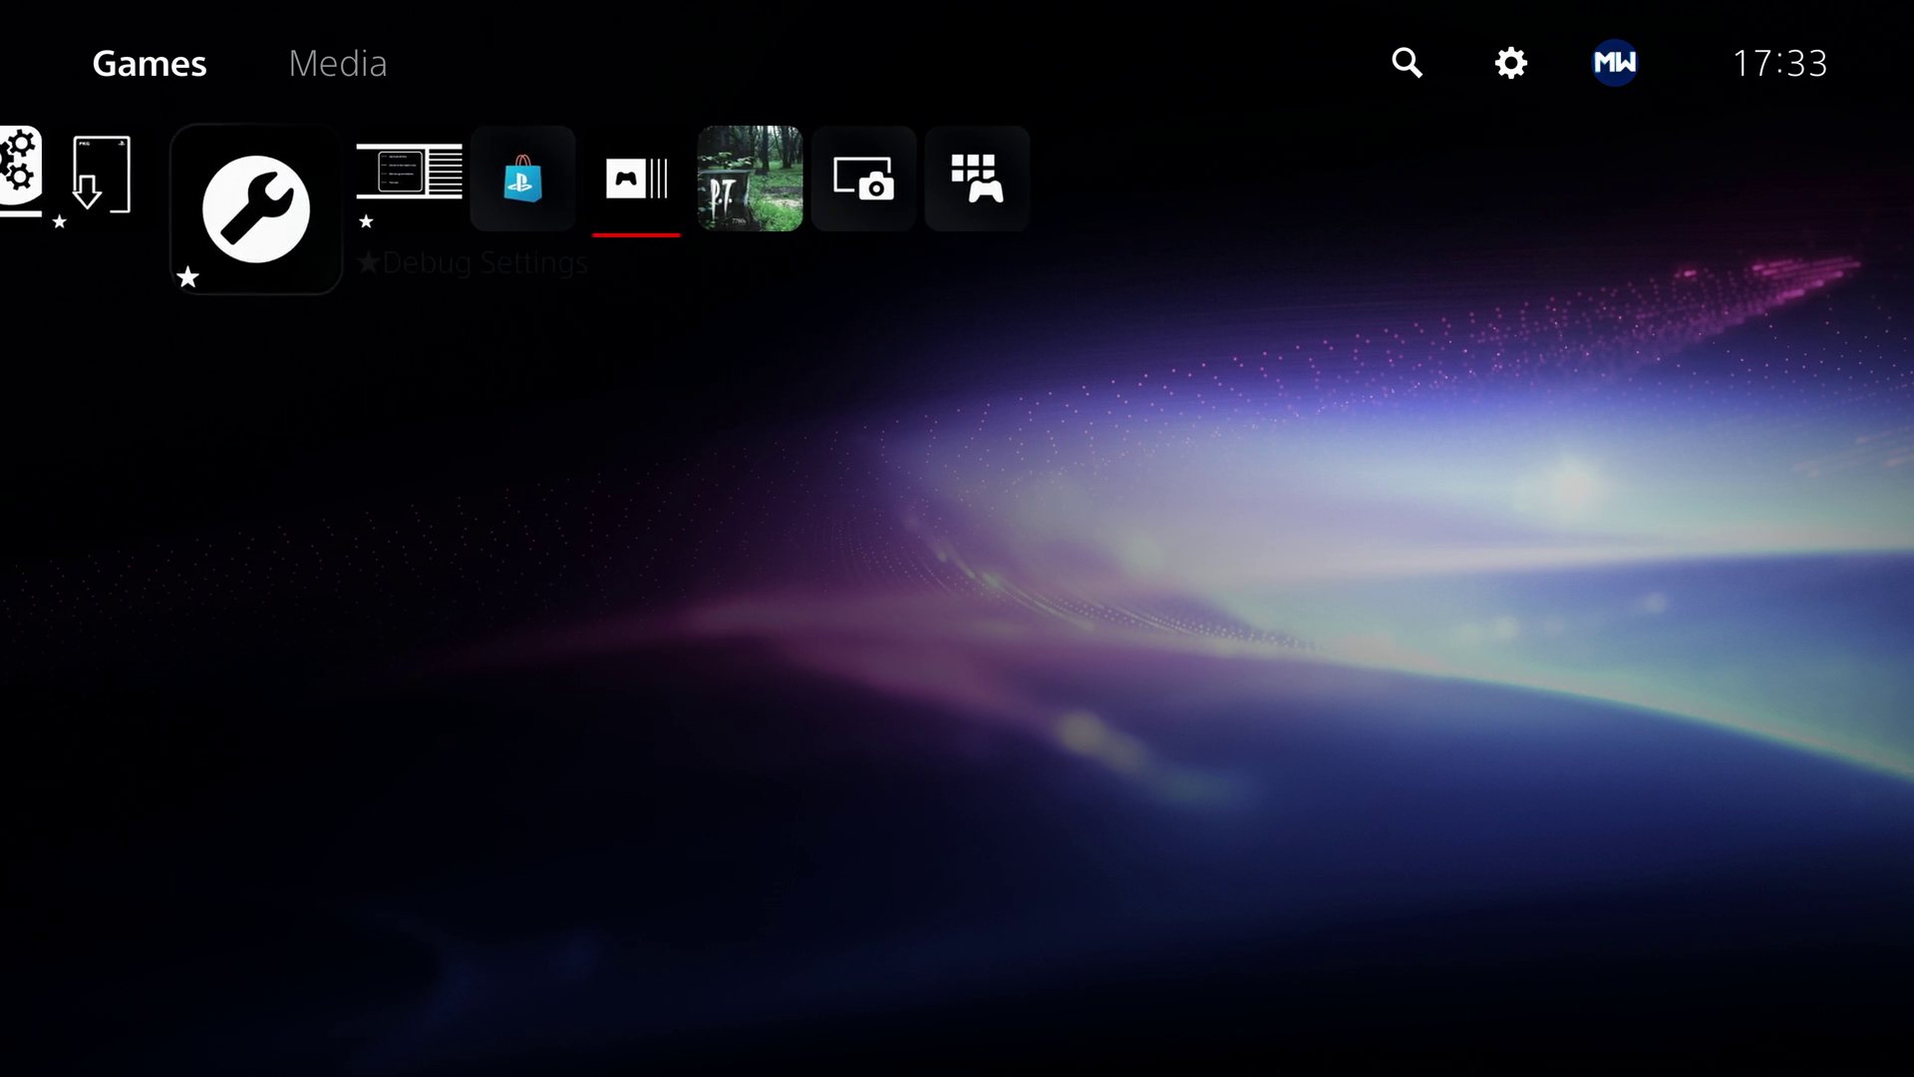
pyautogui.press('Left')
pyautogui.press('Left')
pyautogui.press('Left')
pyautogui.press('Right')
pyautogui.press('Right')
pyautogui.press('Right')
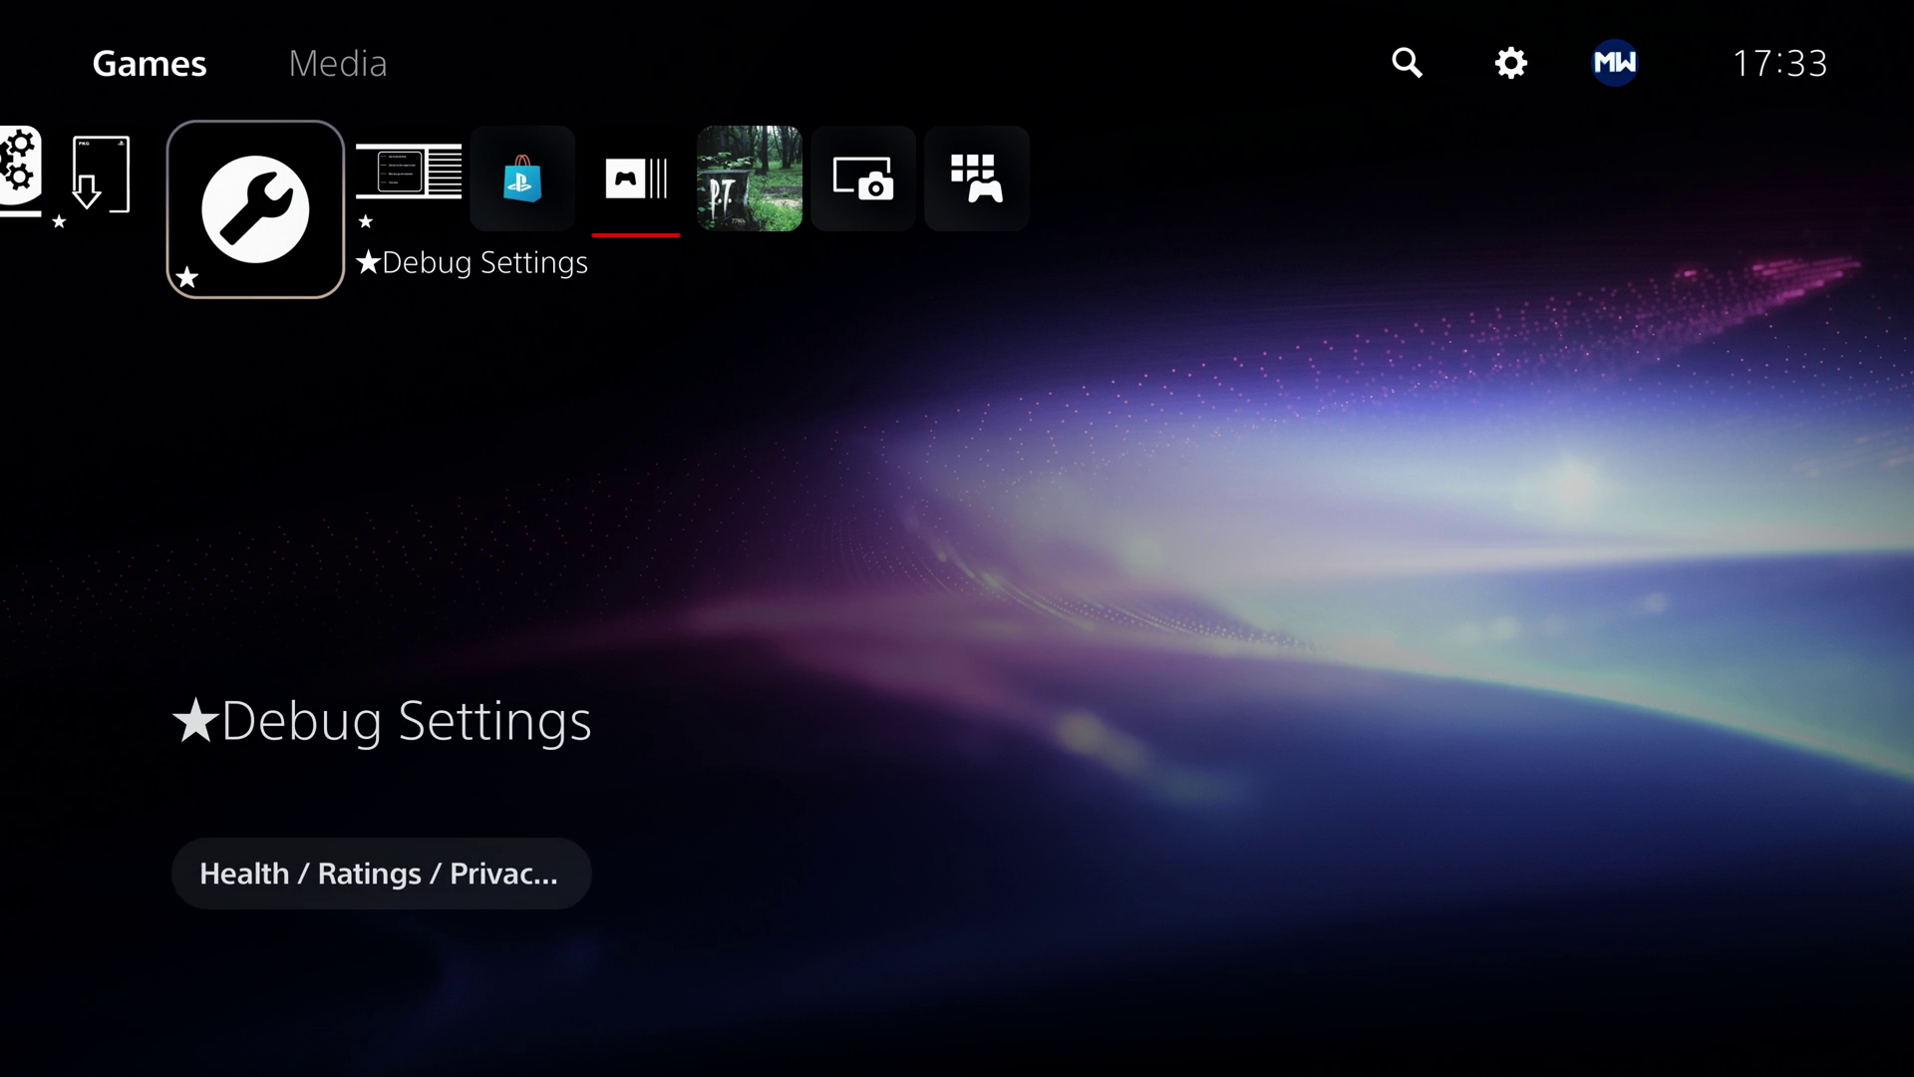
pyautogui.press('Left')
pyautogui.press('Left')
pyautogui.press('Right')
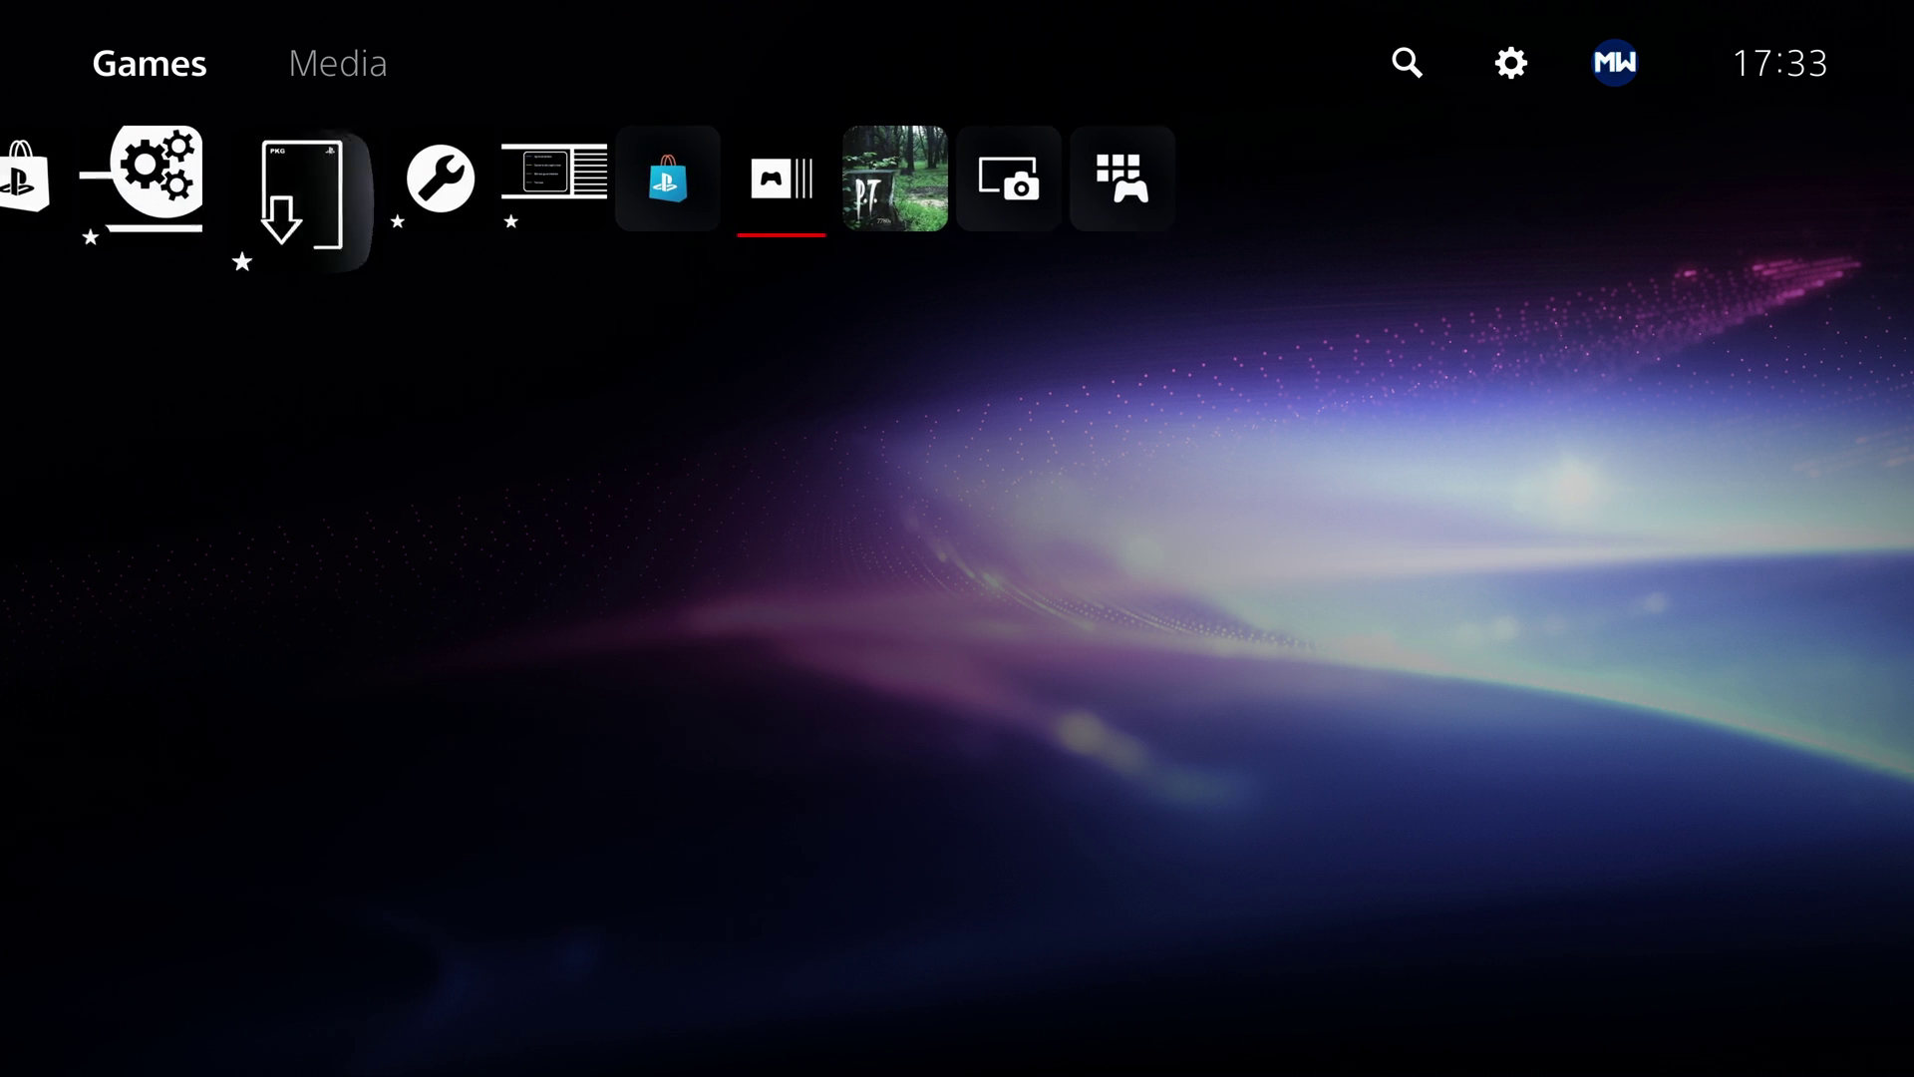
pyautogui.press('Left')
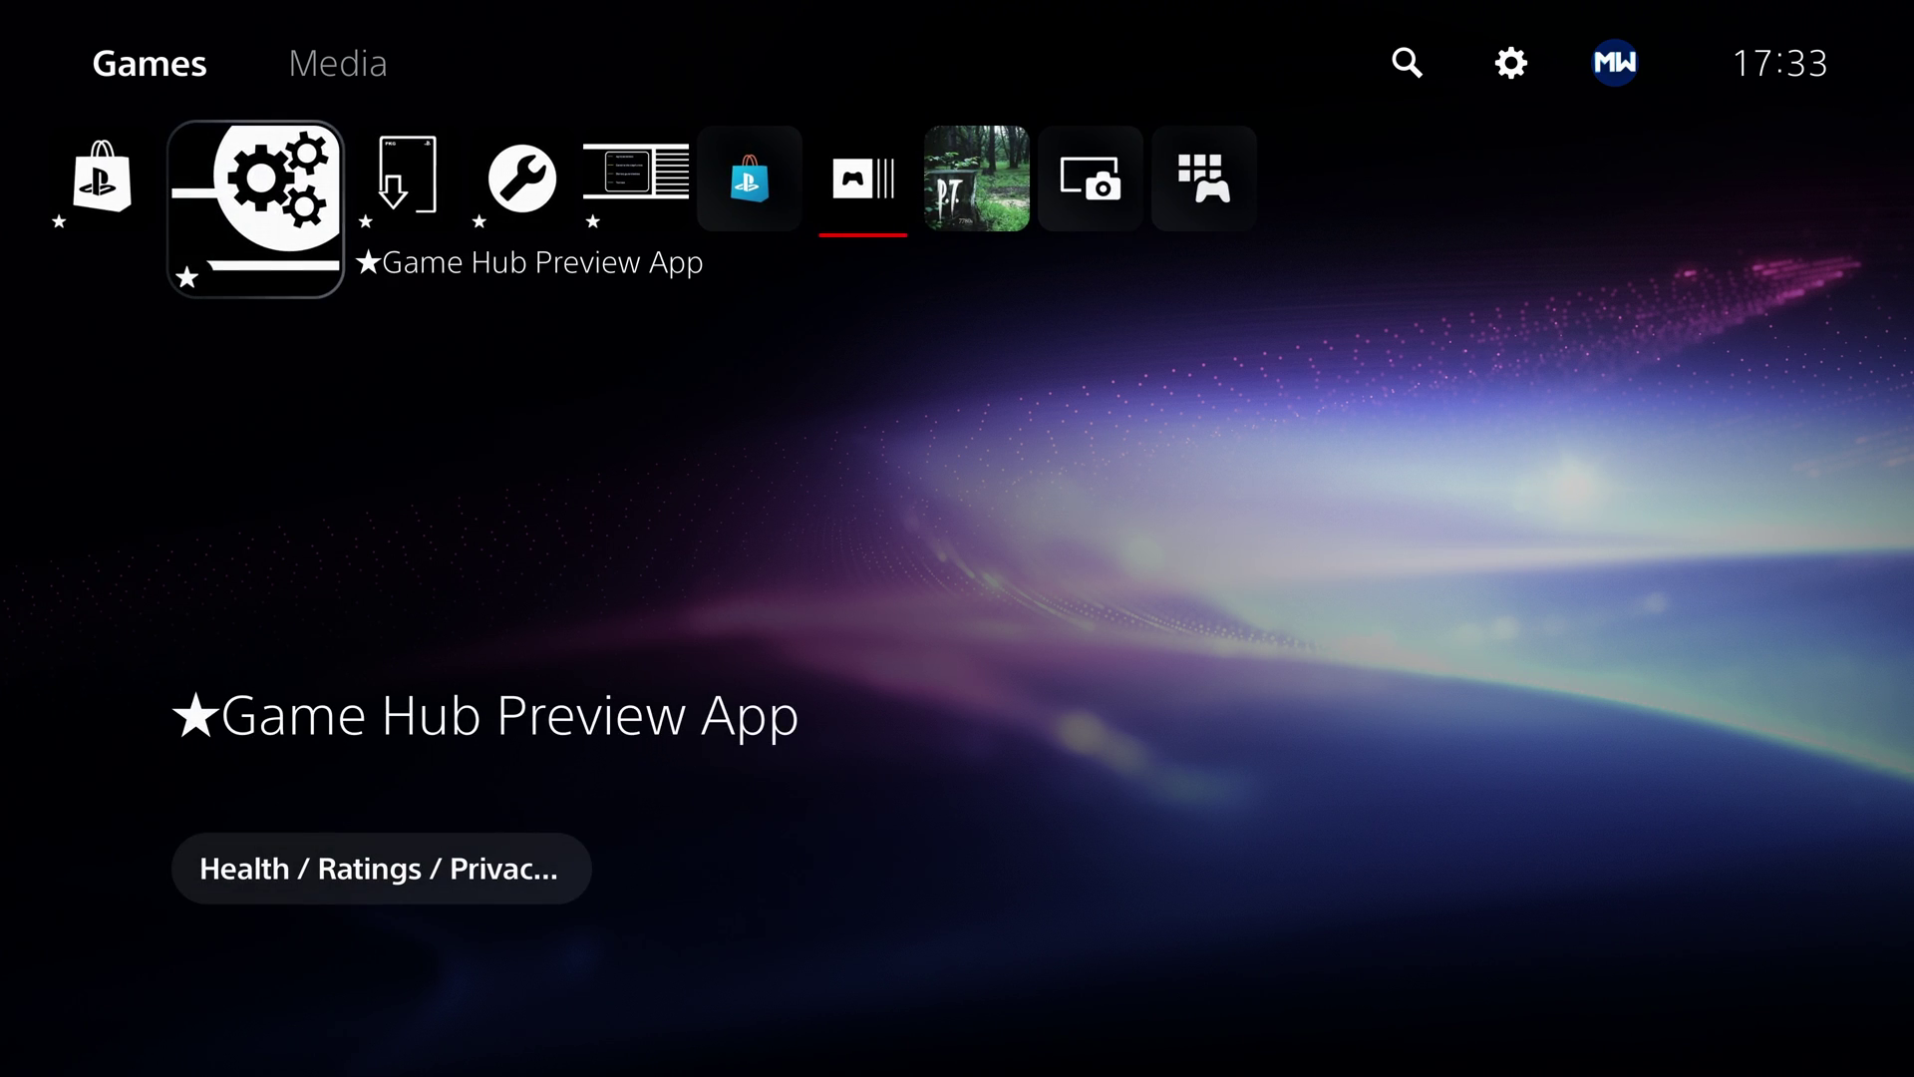
pyautogui.press('Up')
pyautogui.press('Right')
pyautogui.press('Right')
pyautogui.press('Right')
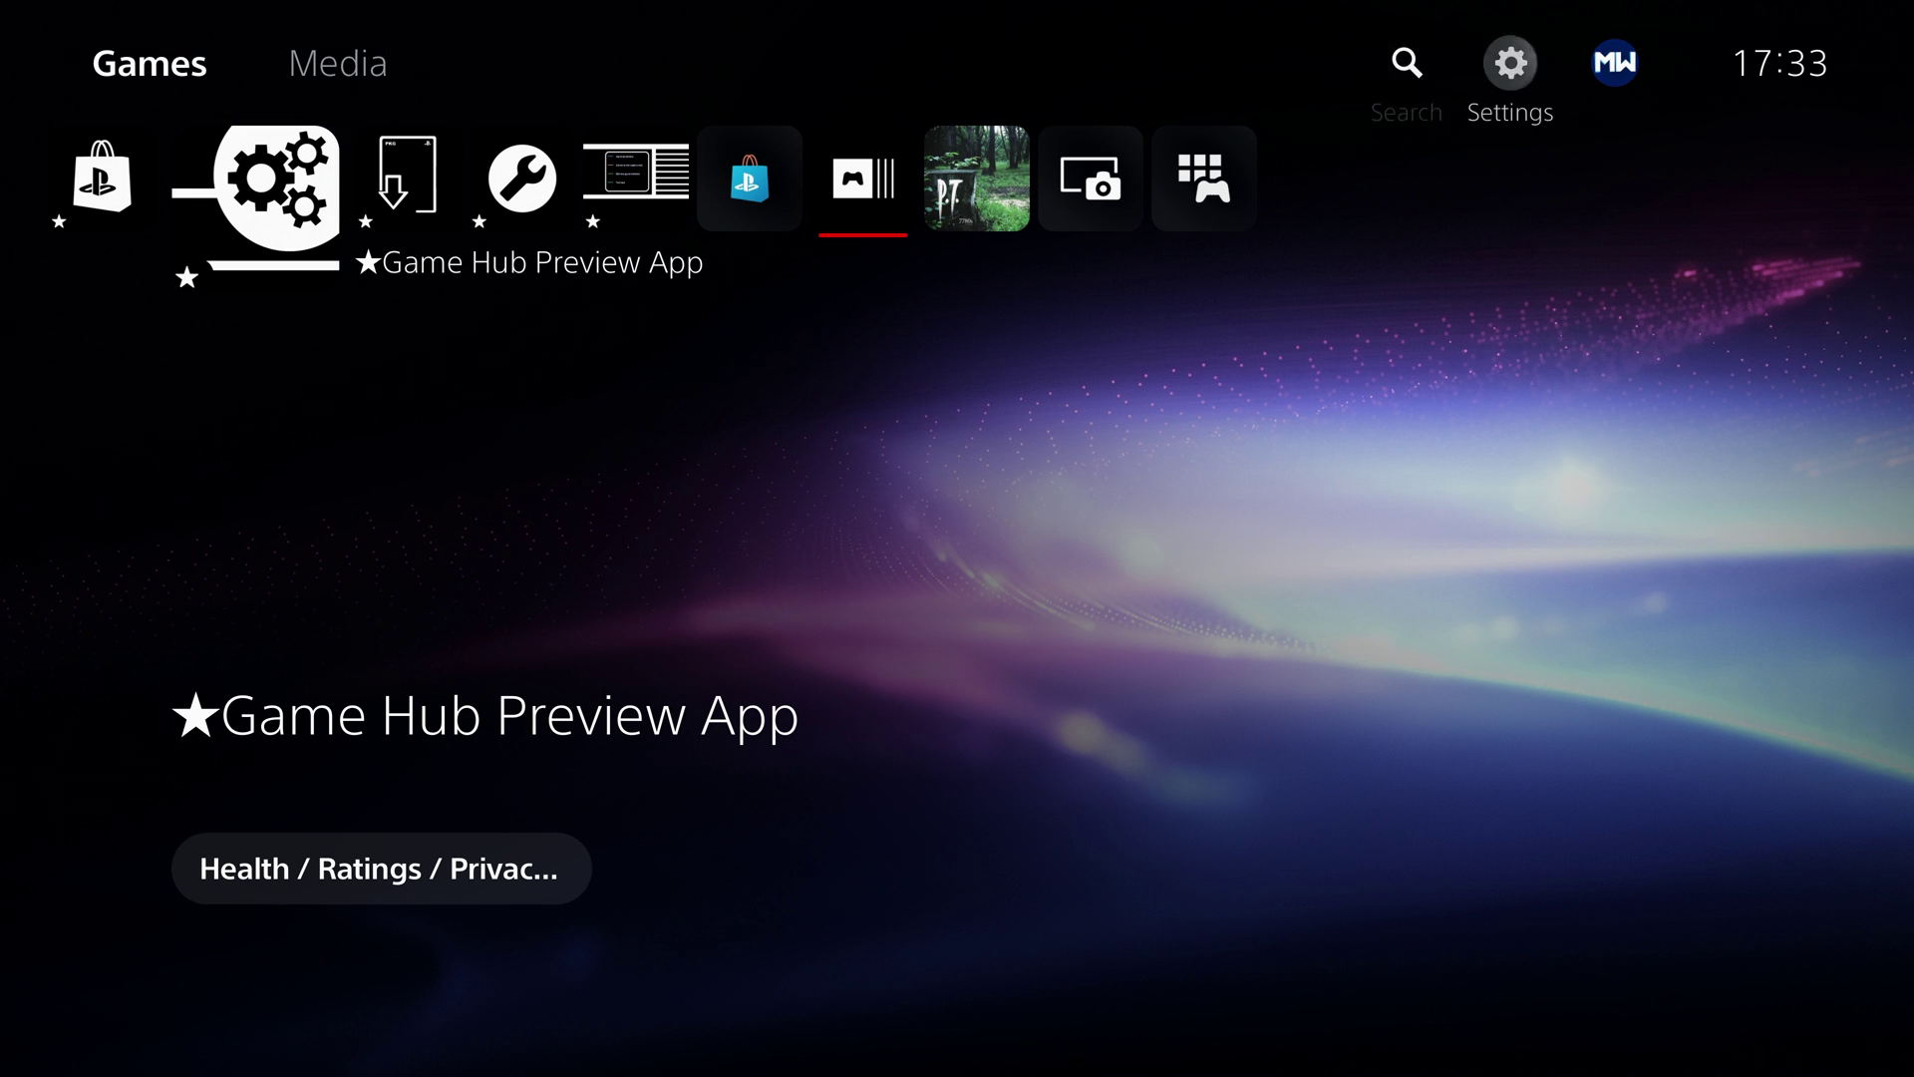
pyautogui.press('Left')
pyautogui.press('Right')
pyautogui.press('Right')
pyautogui.press('Left')
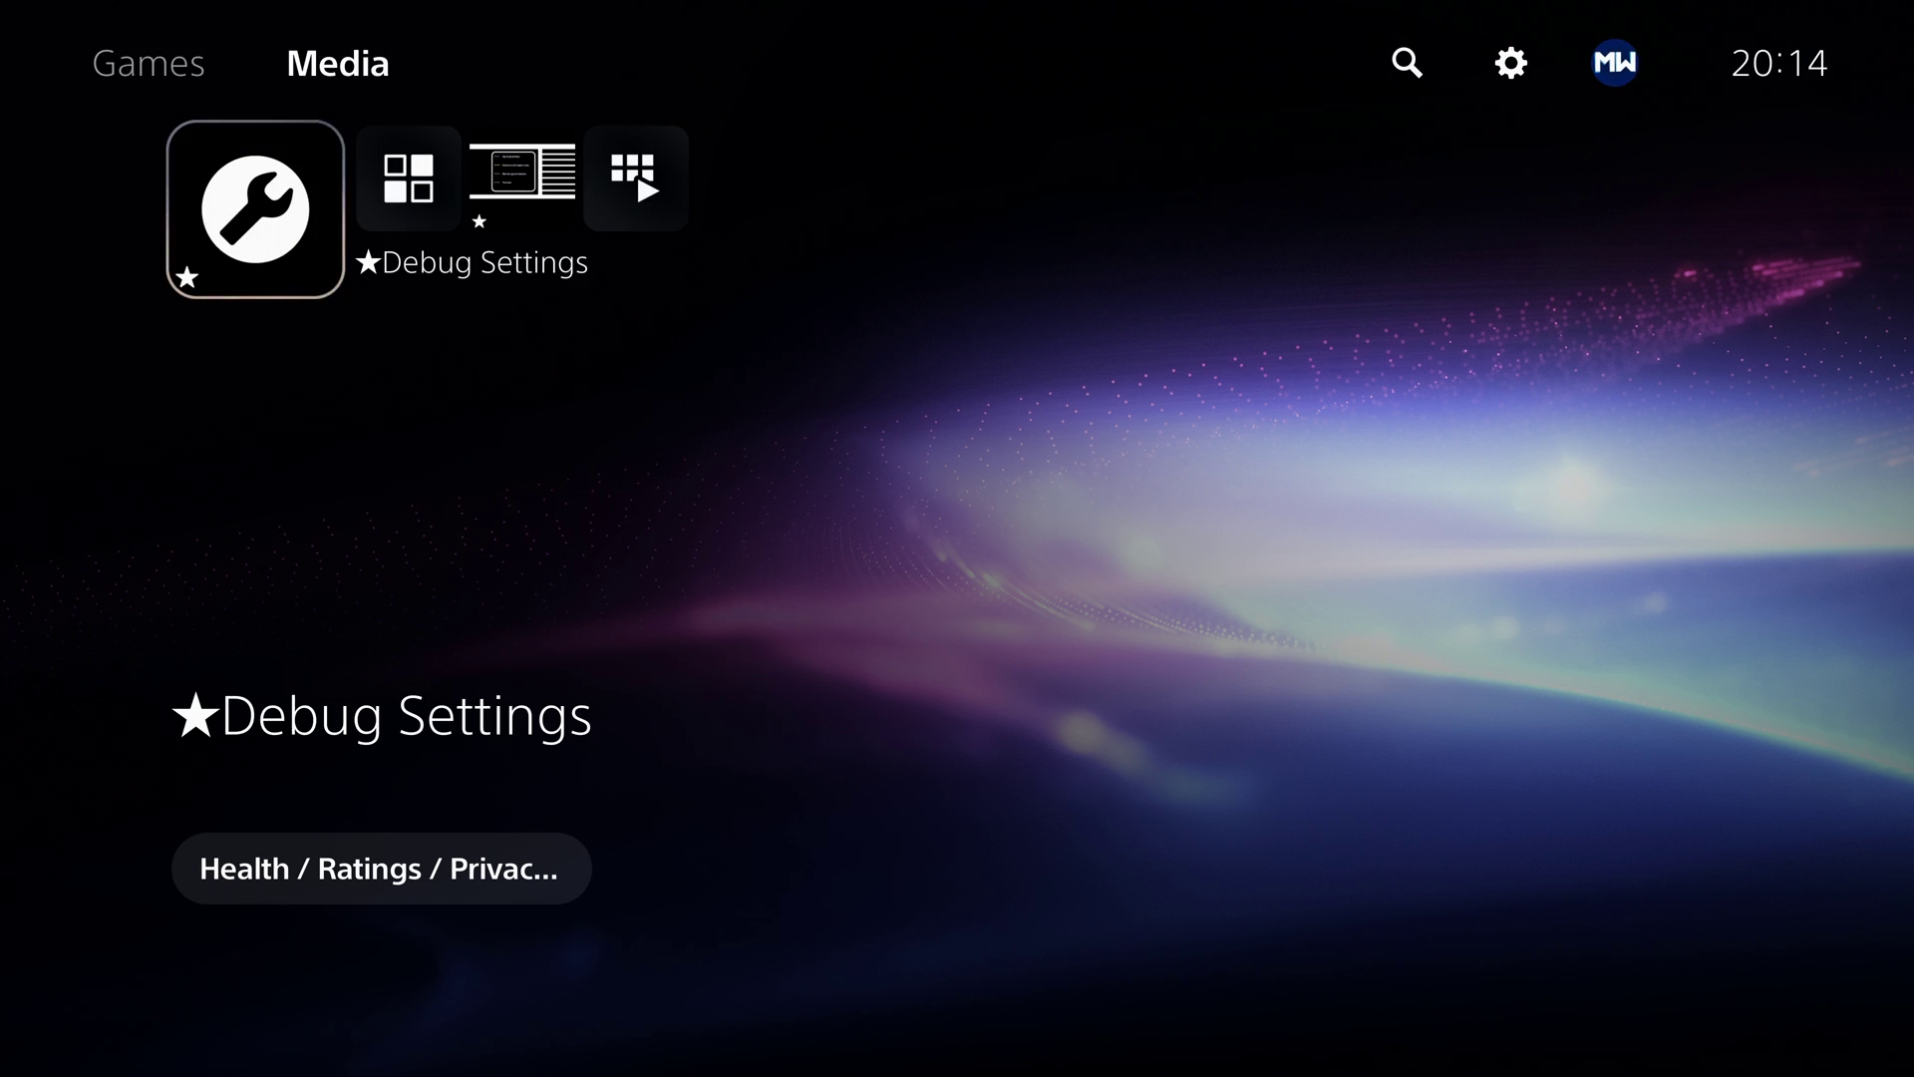
# - Open the Console Information page in the system settings to check the system software version
pyautogui.press('Up')
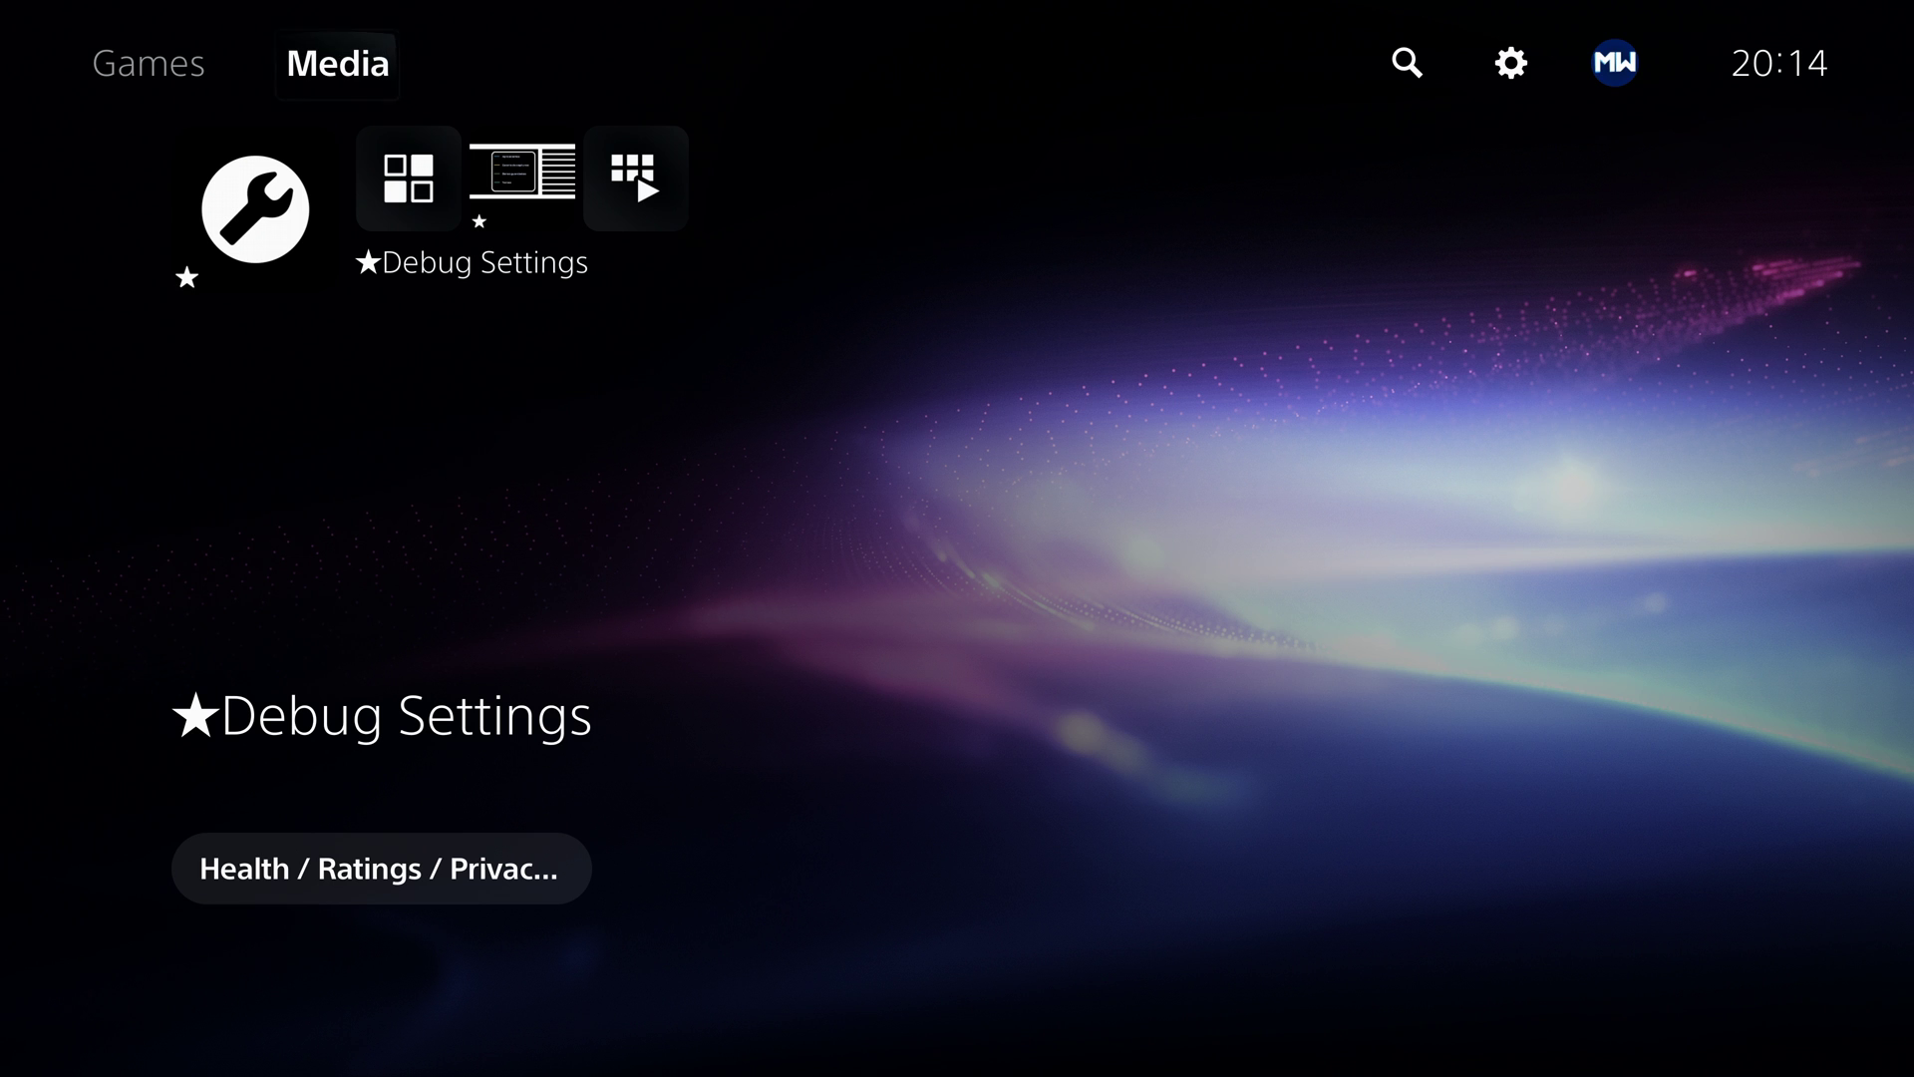
pyautogui.press('Right')
pyautogui.press('Right')
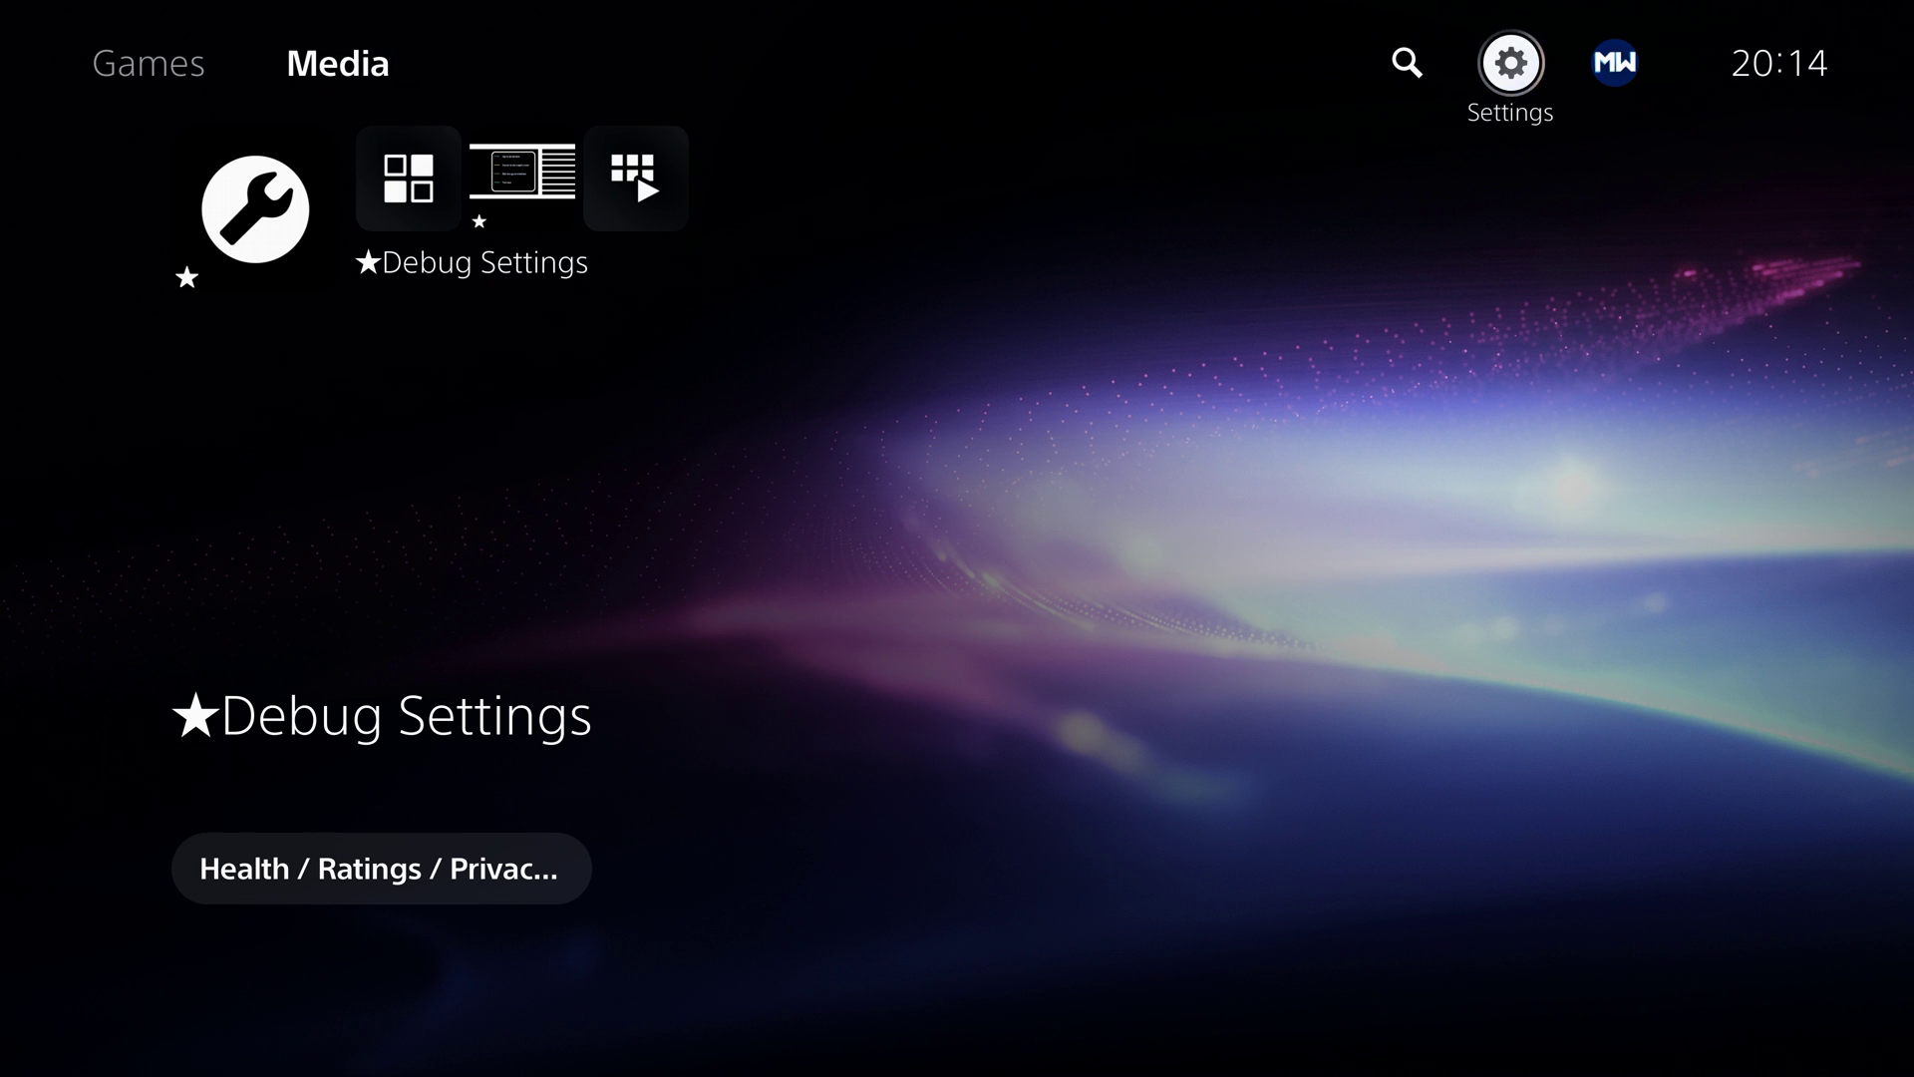
pyautogui.press('Return')
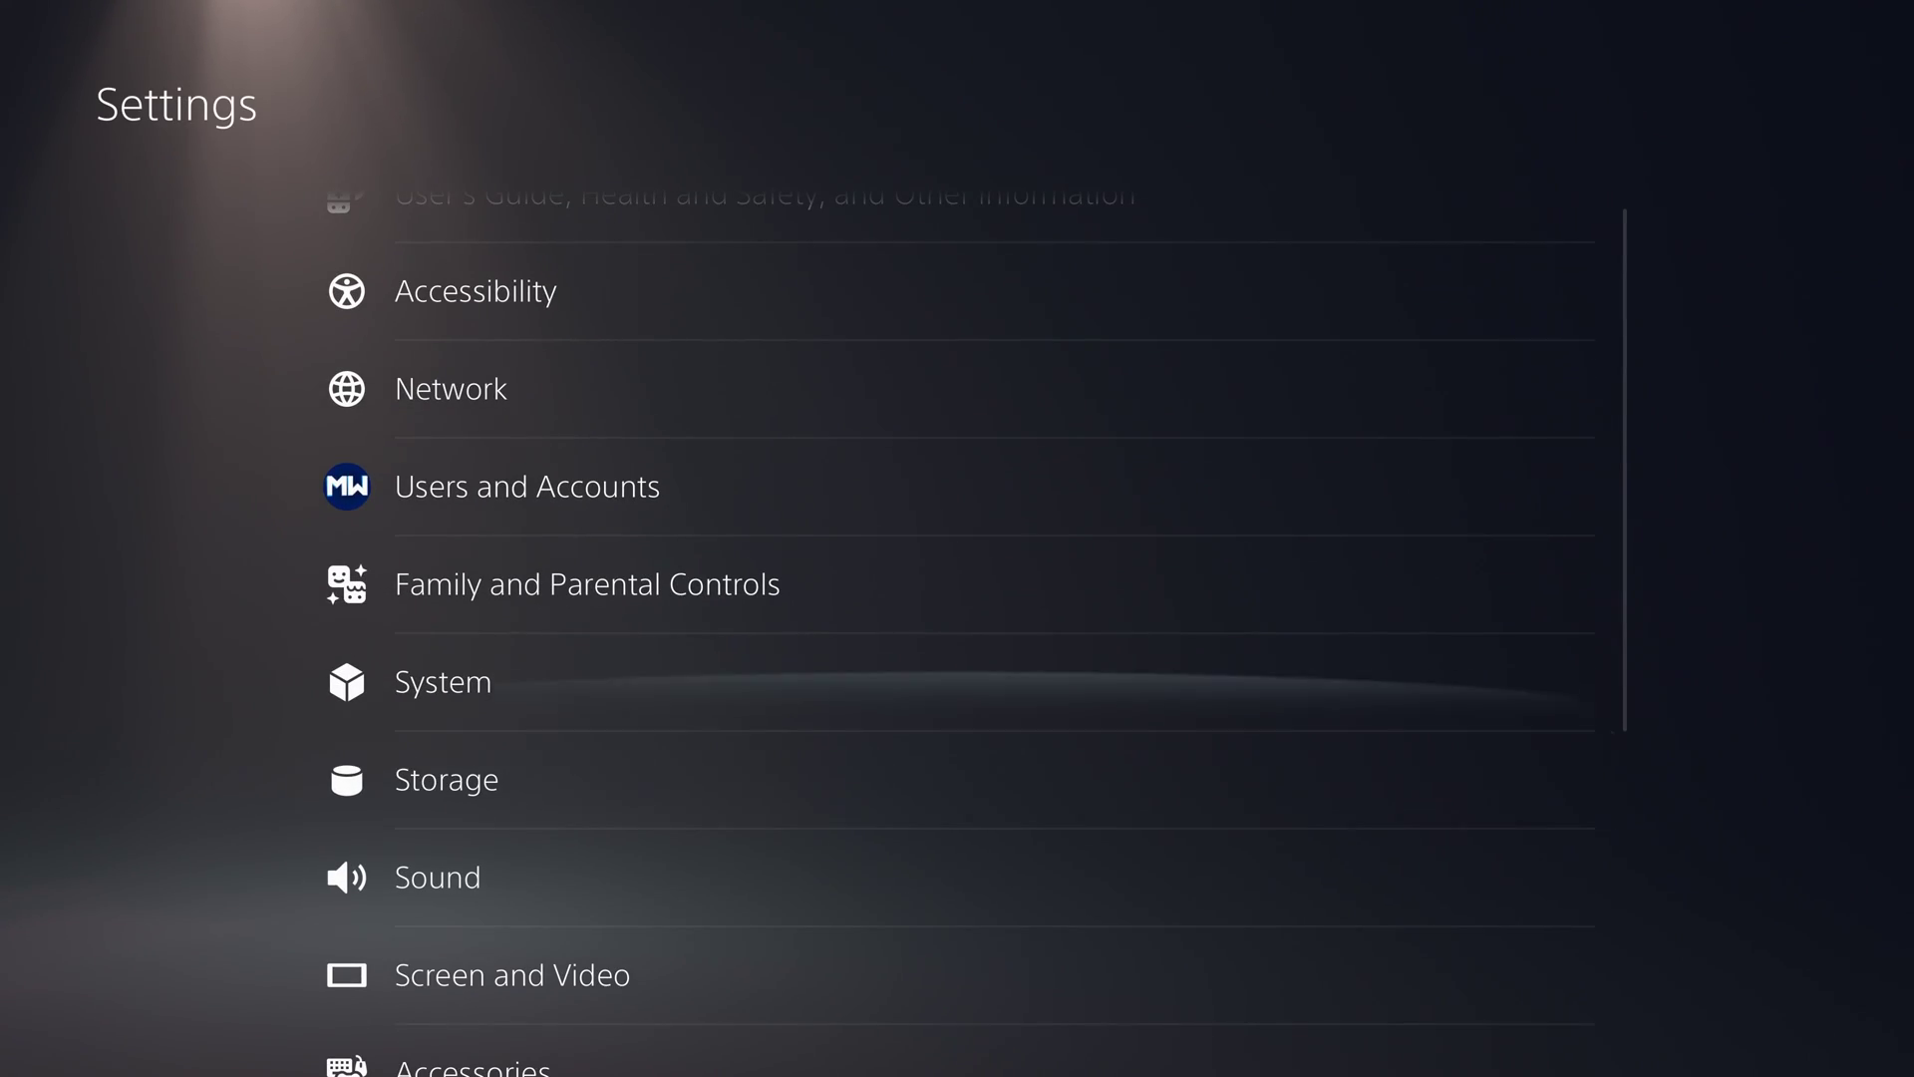
pyautogui.press('Return')
pyautogui.press('Right')
pyautogui.press('Return')
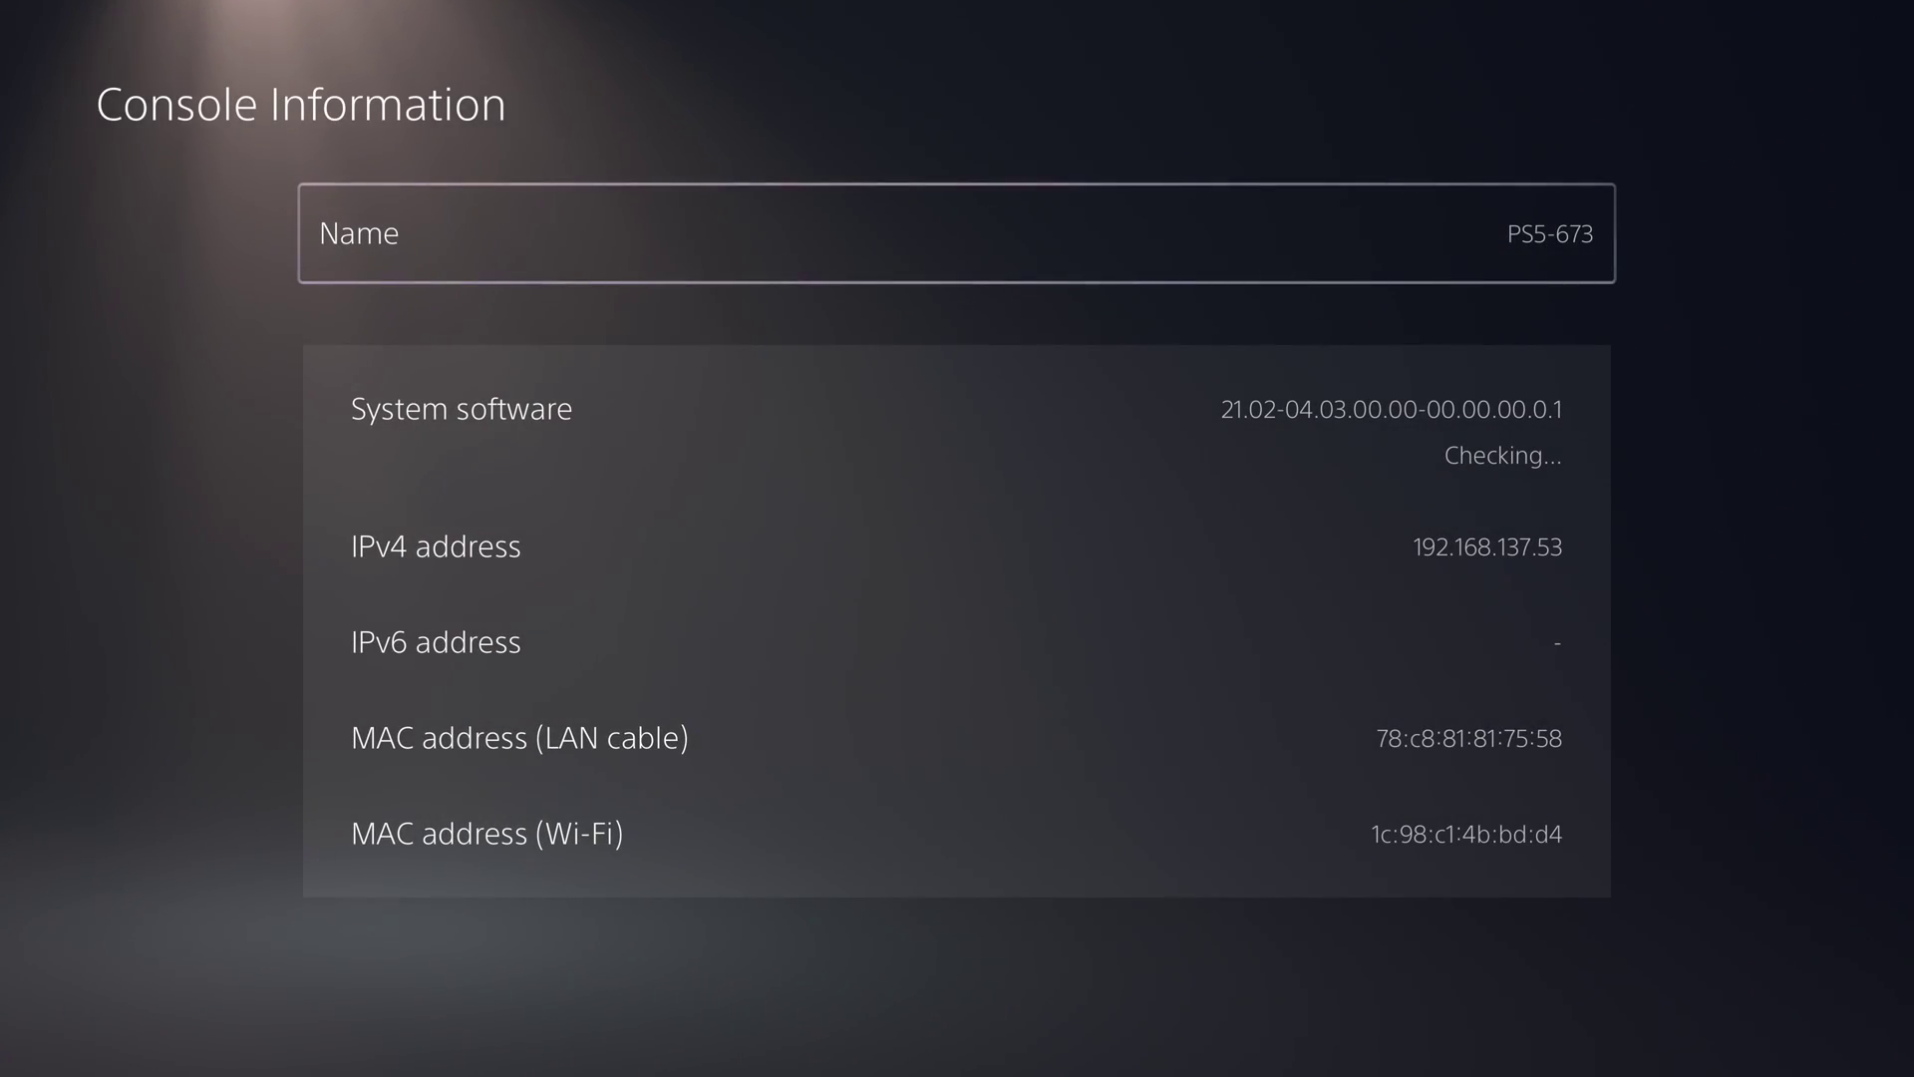
pyautogui.press('Down')
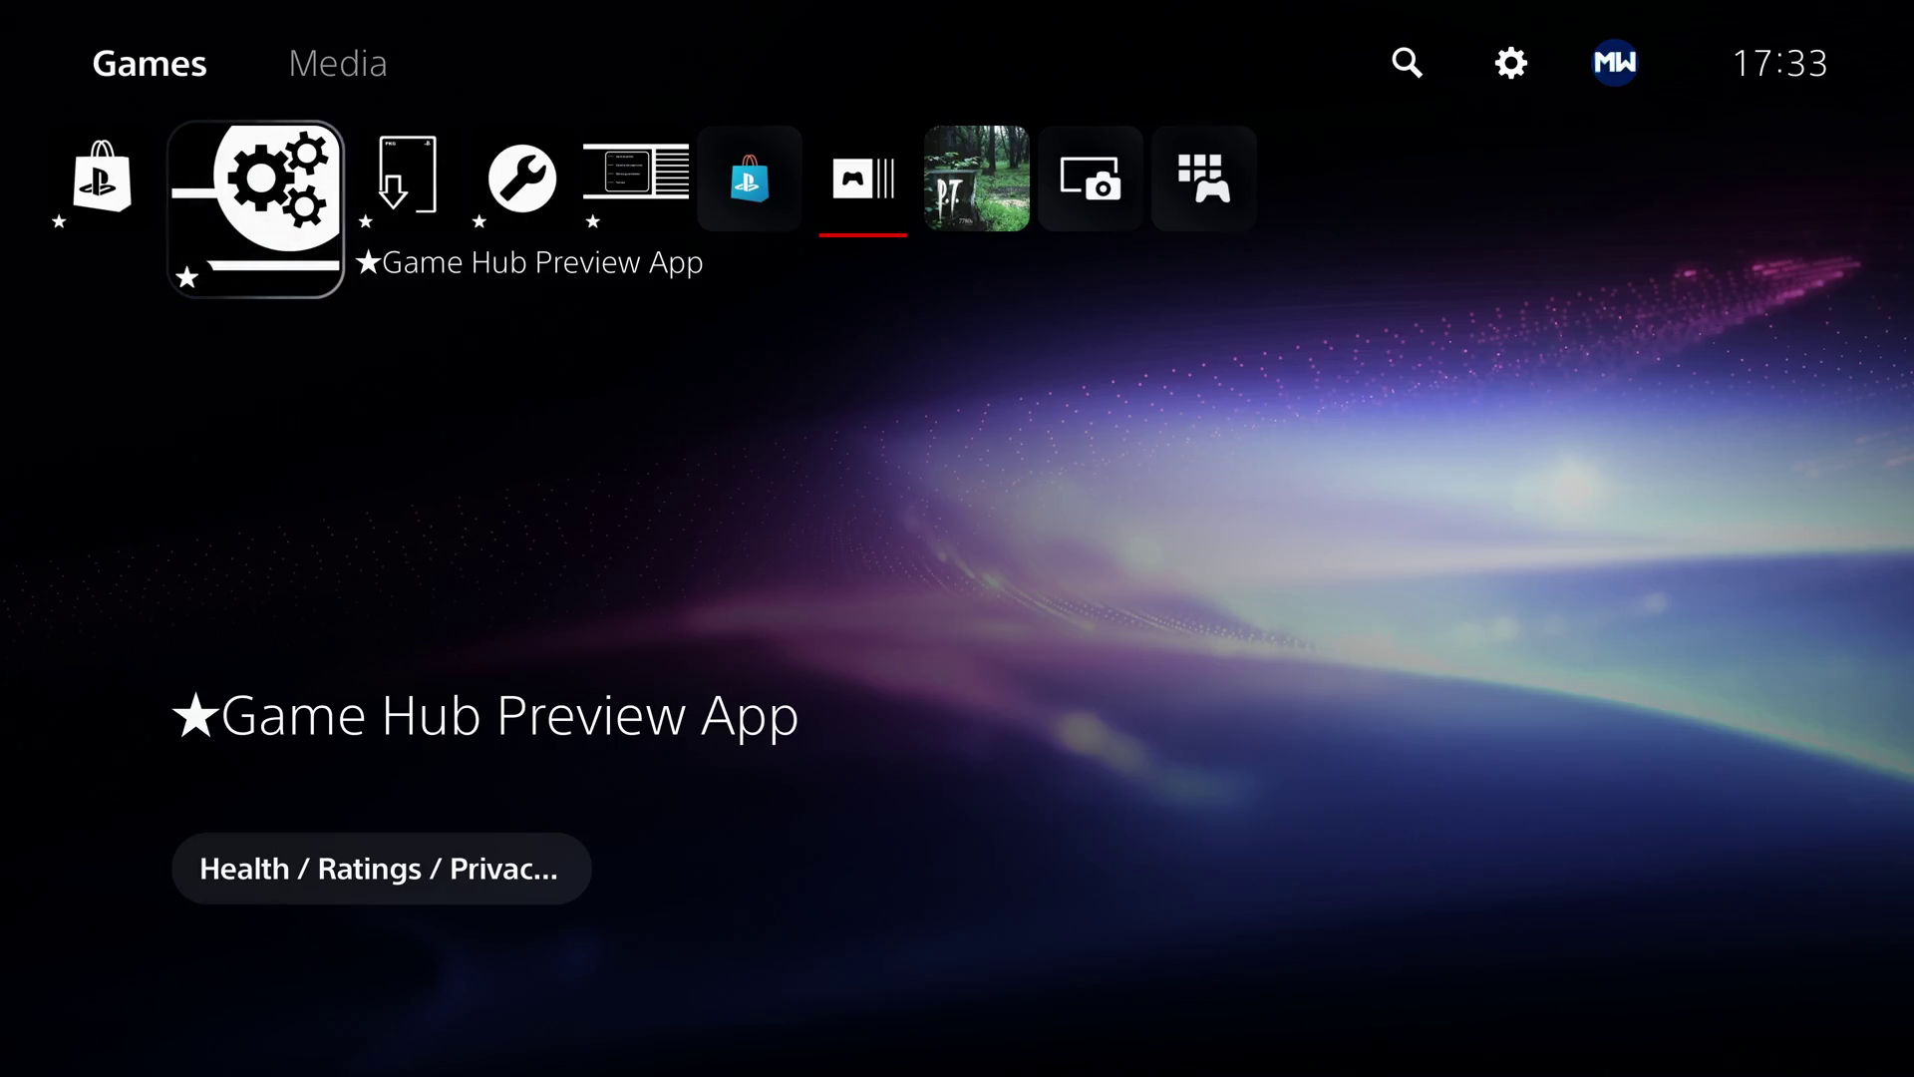
# - View the list of recent notifications and return to the home screen
pyautogui.press('Home')
pyautogui.press('Return')
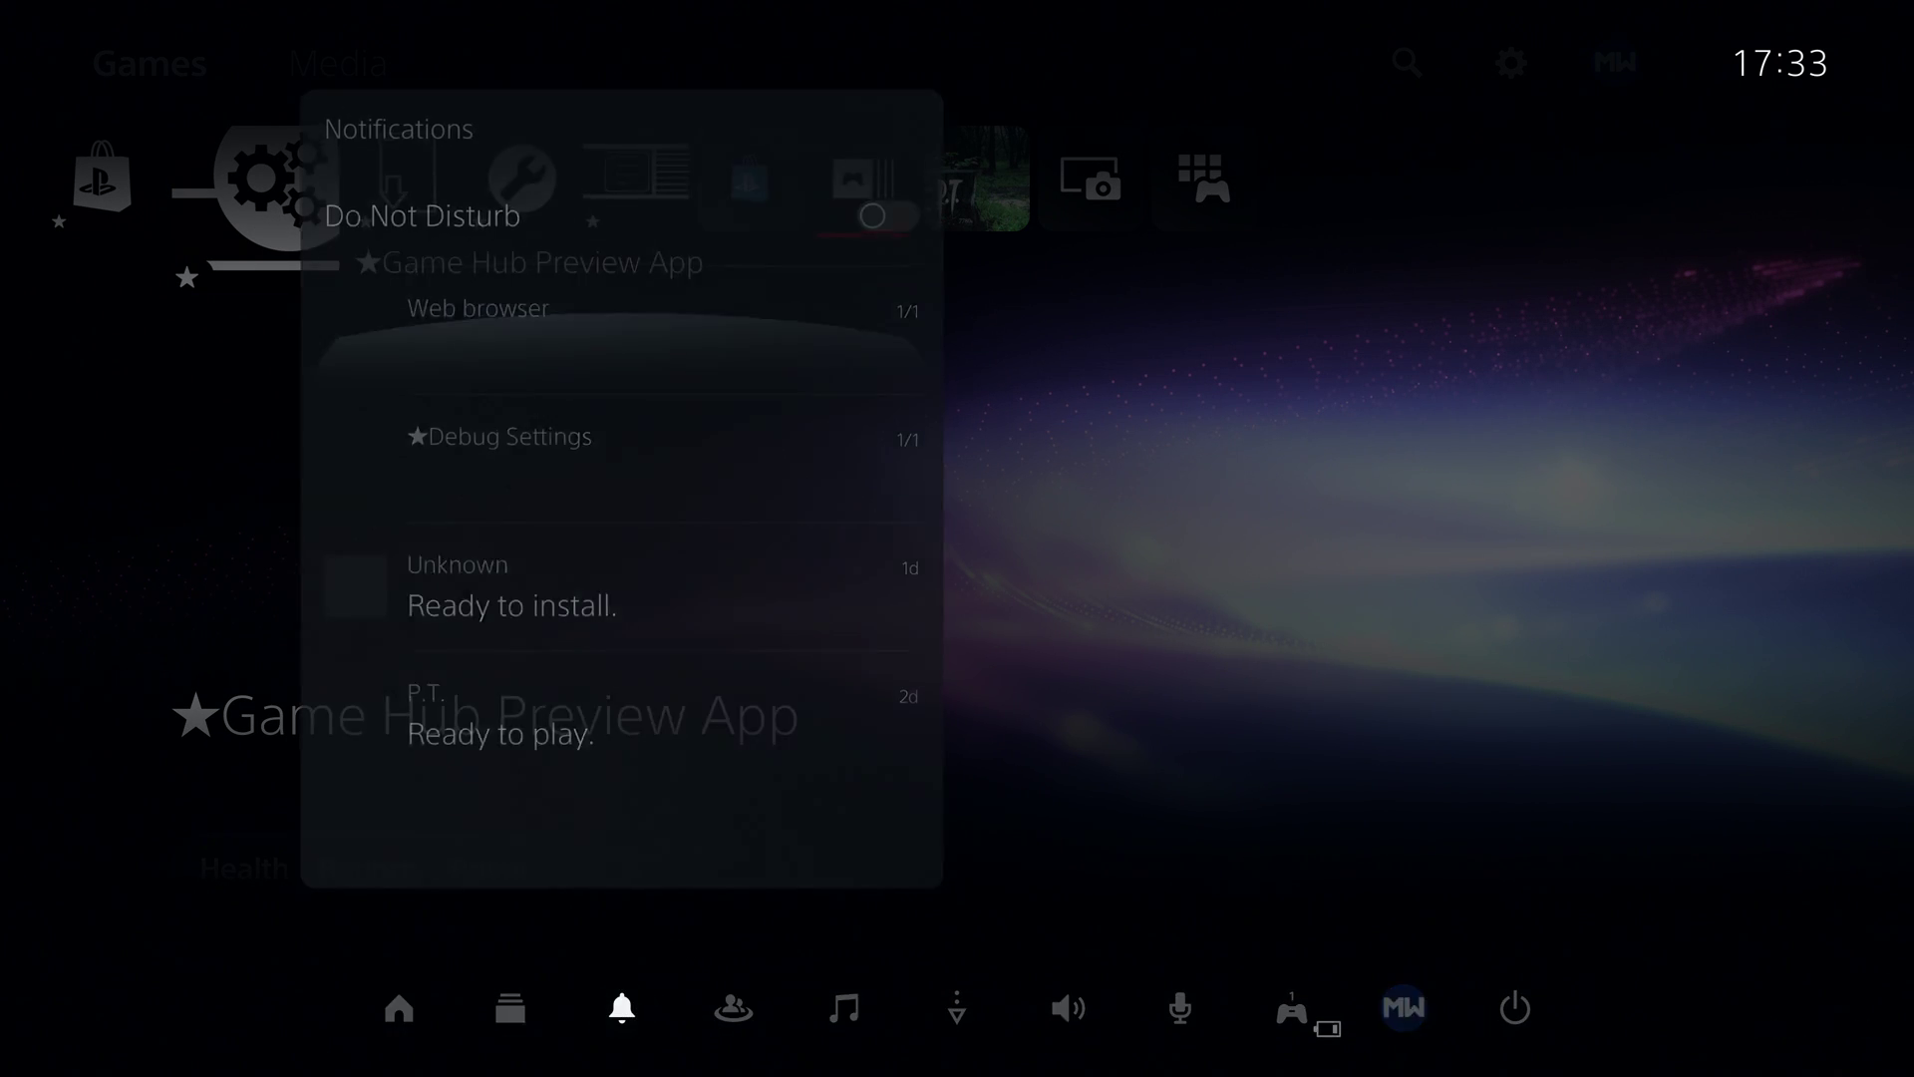
pyautogui.press('Down')
pyautogui.press('Up')
pyautogui.press('Escape')
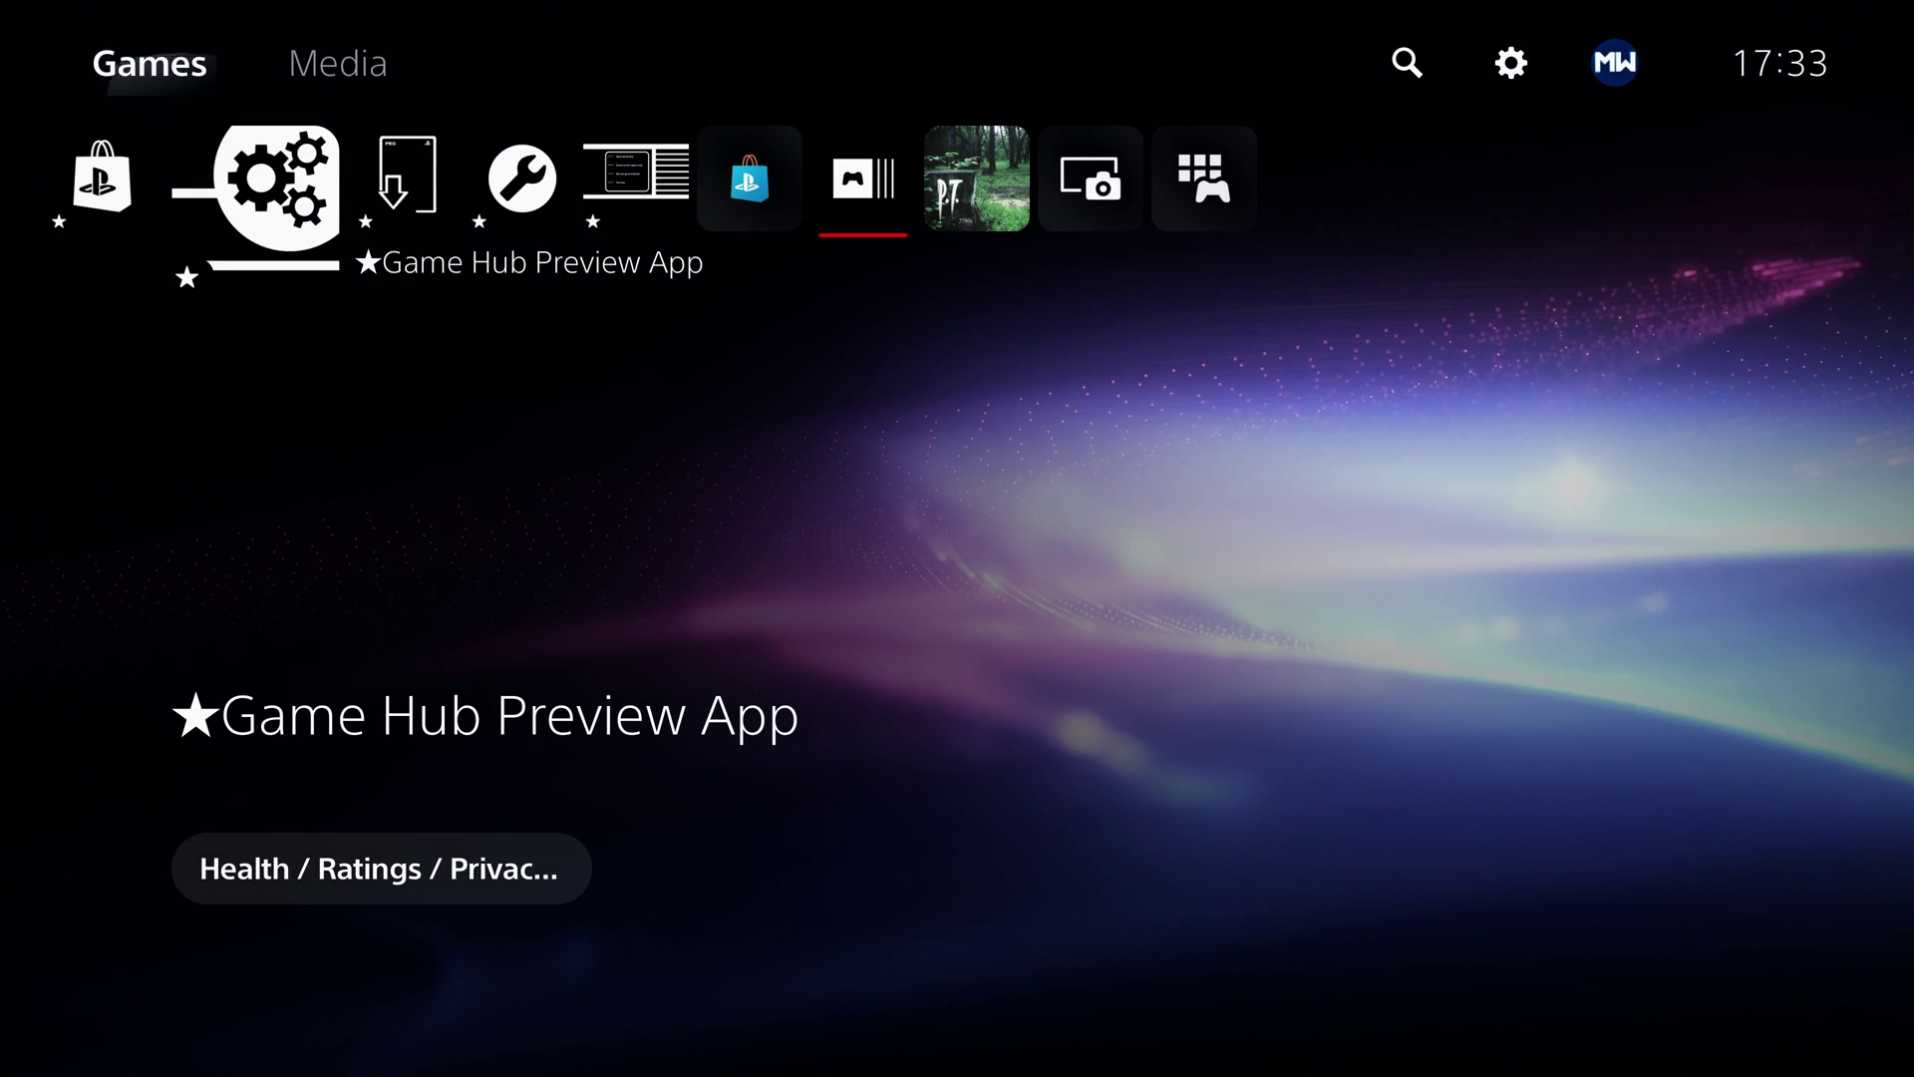
# - Open the Set Up Internet Connection page in the console's network settings
pyautogui.press('Right')
pyautogui.press('Return')
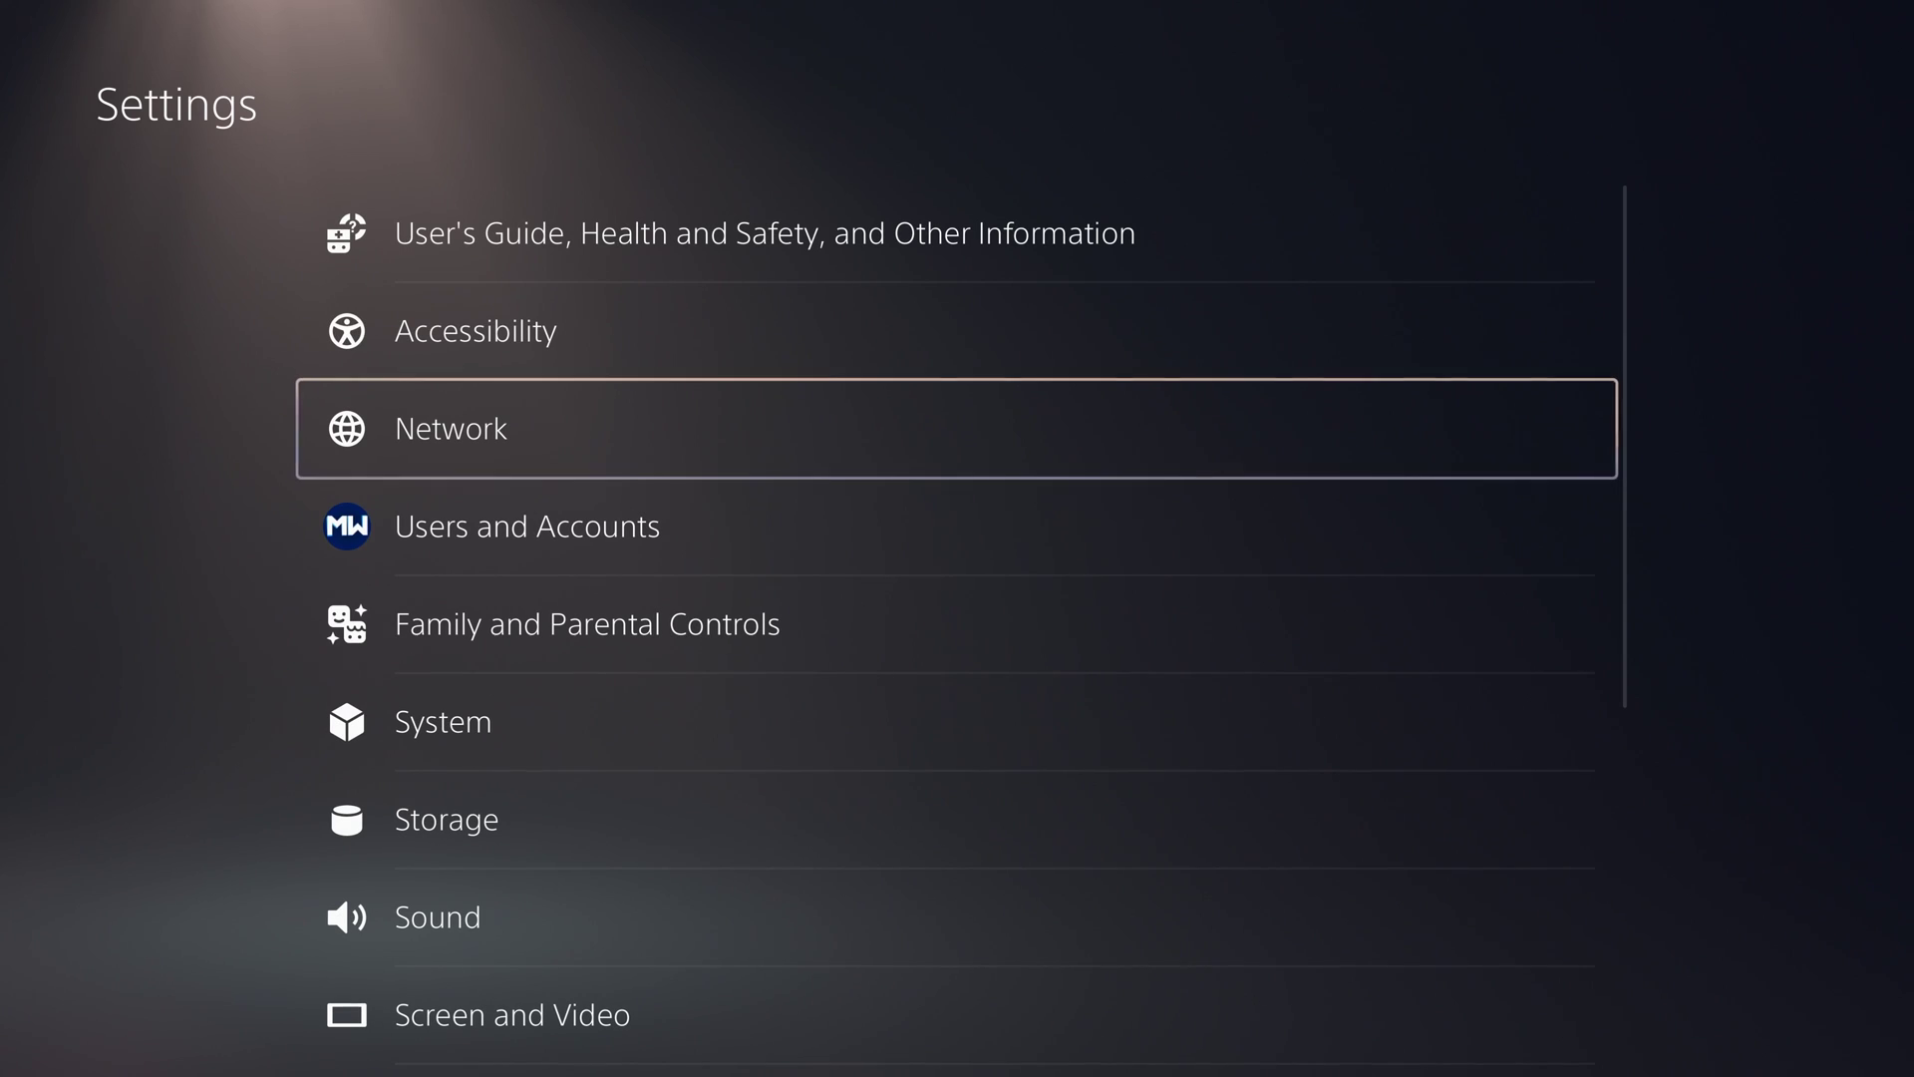
pyautogui.press('Return')
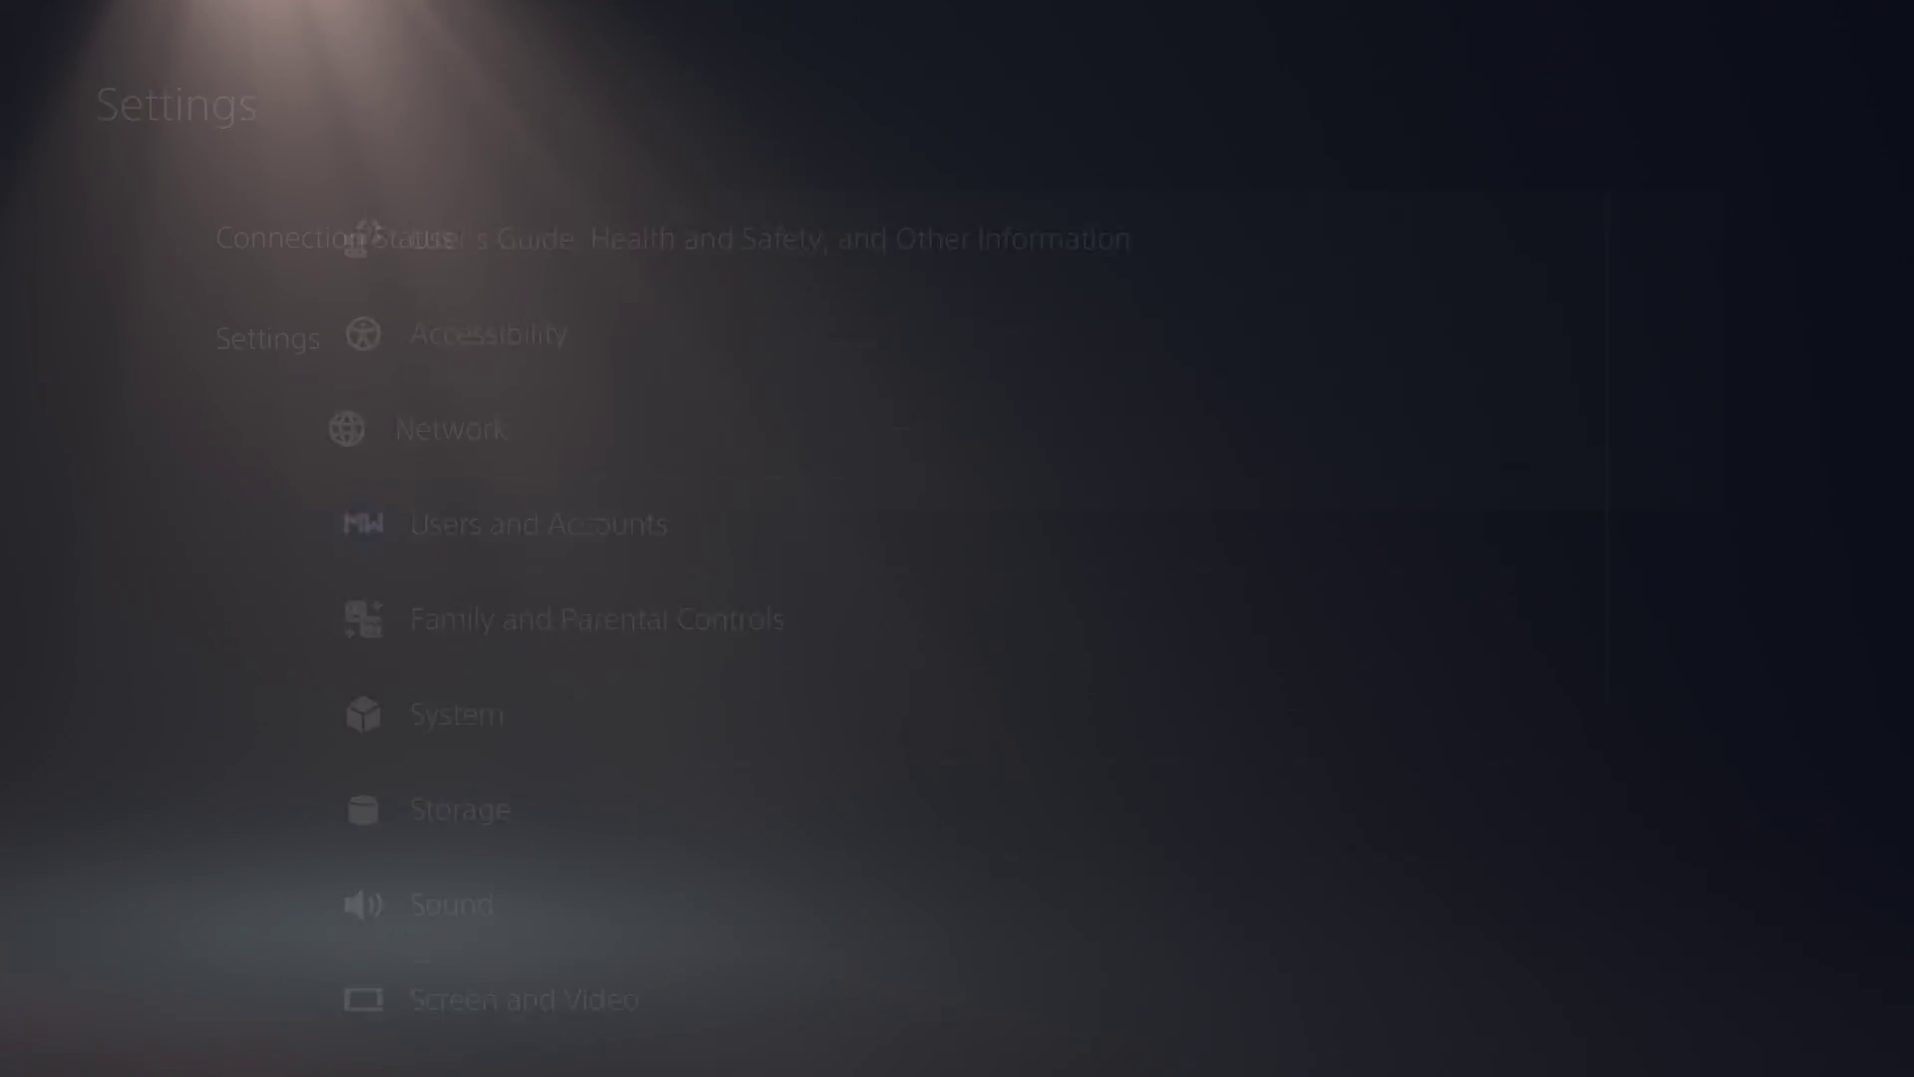
pyautogui.press('Down')
pyautogui.press('Right')
pyautogui.press('Down')
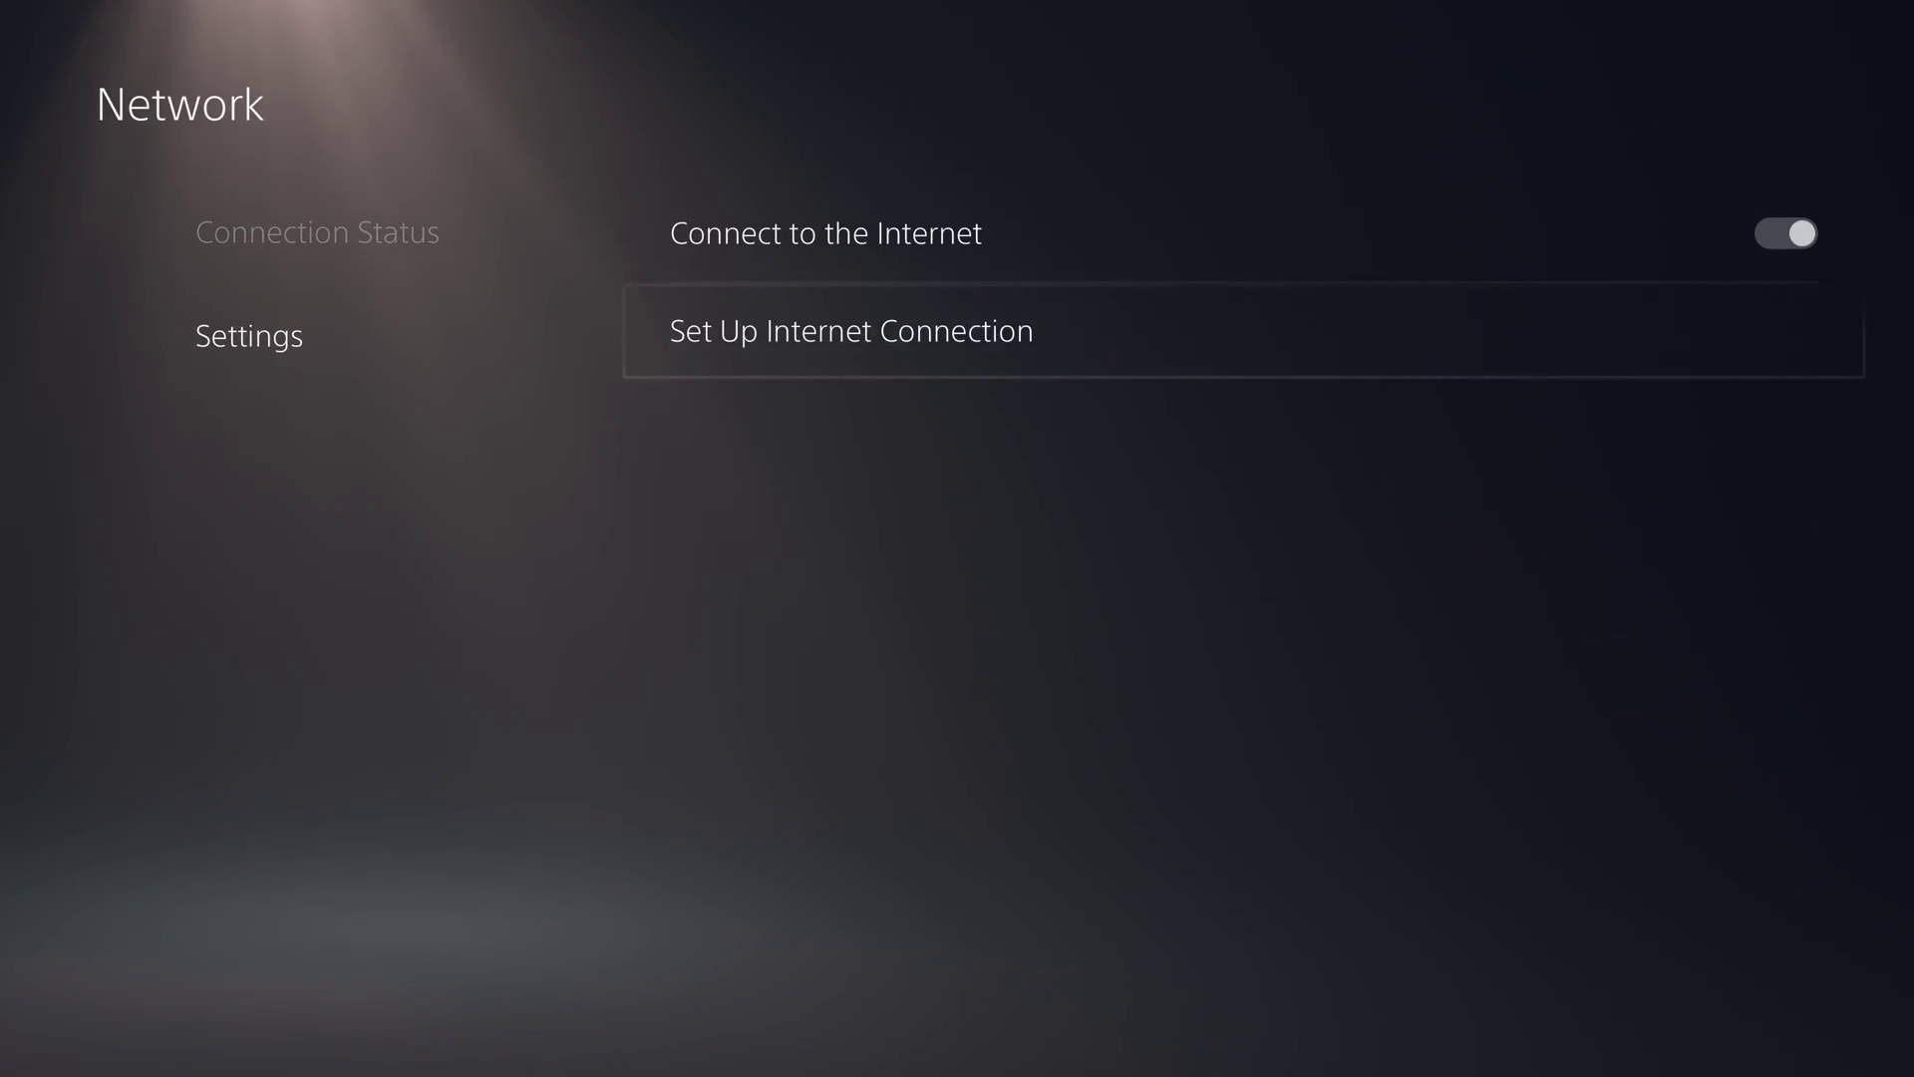
pyautogui.press('Return')
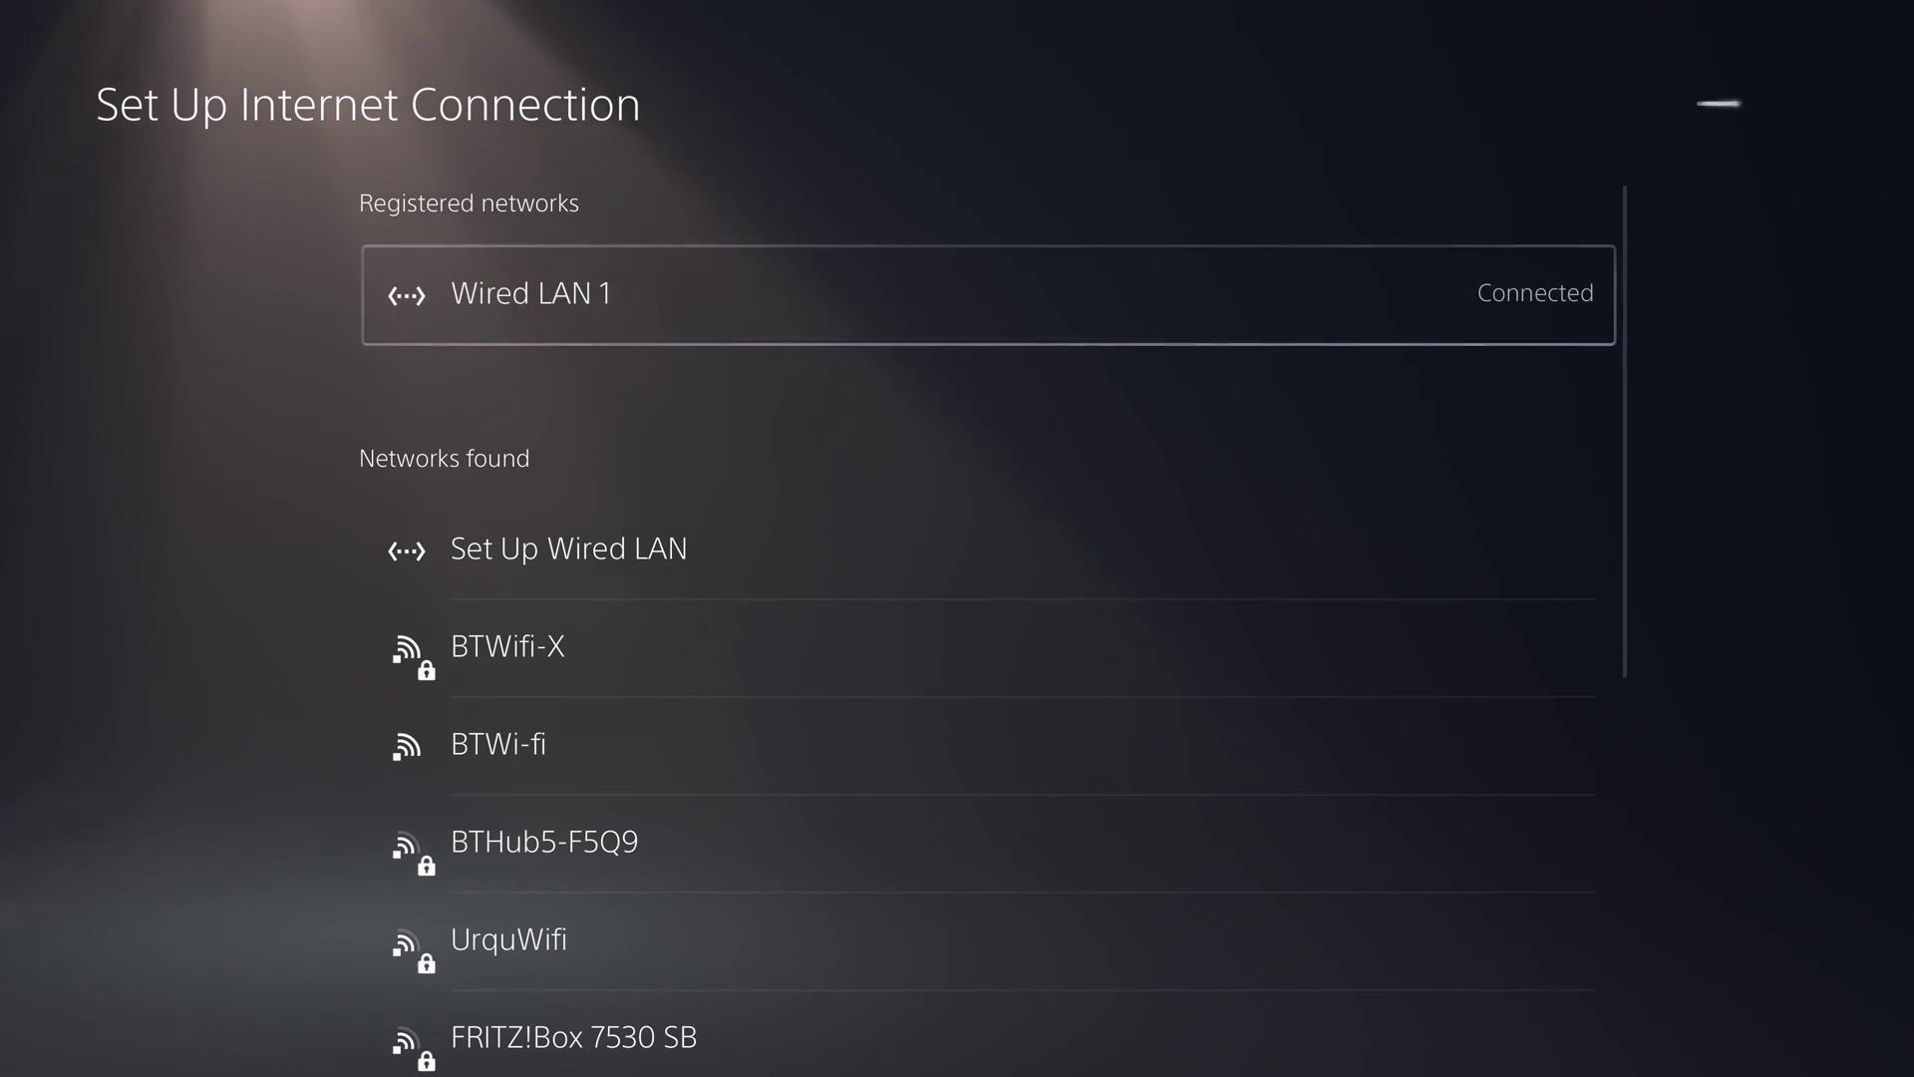
# - Set DNS Settings to Manual in the advanced settings of the Wired LAN 1 connection
pyautogui.press('Return')
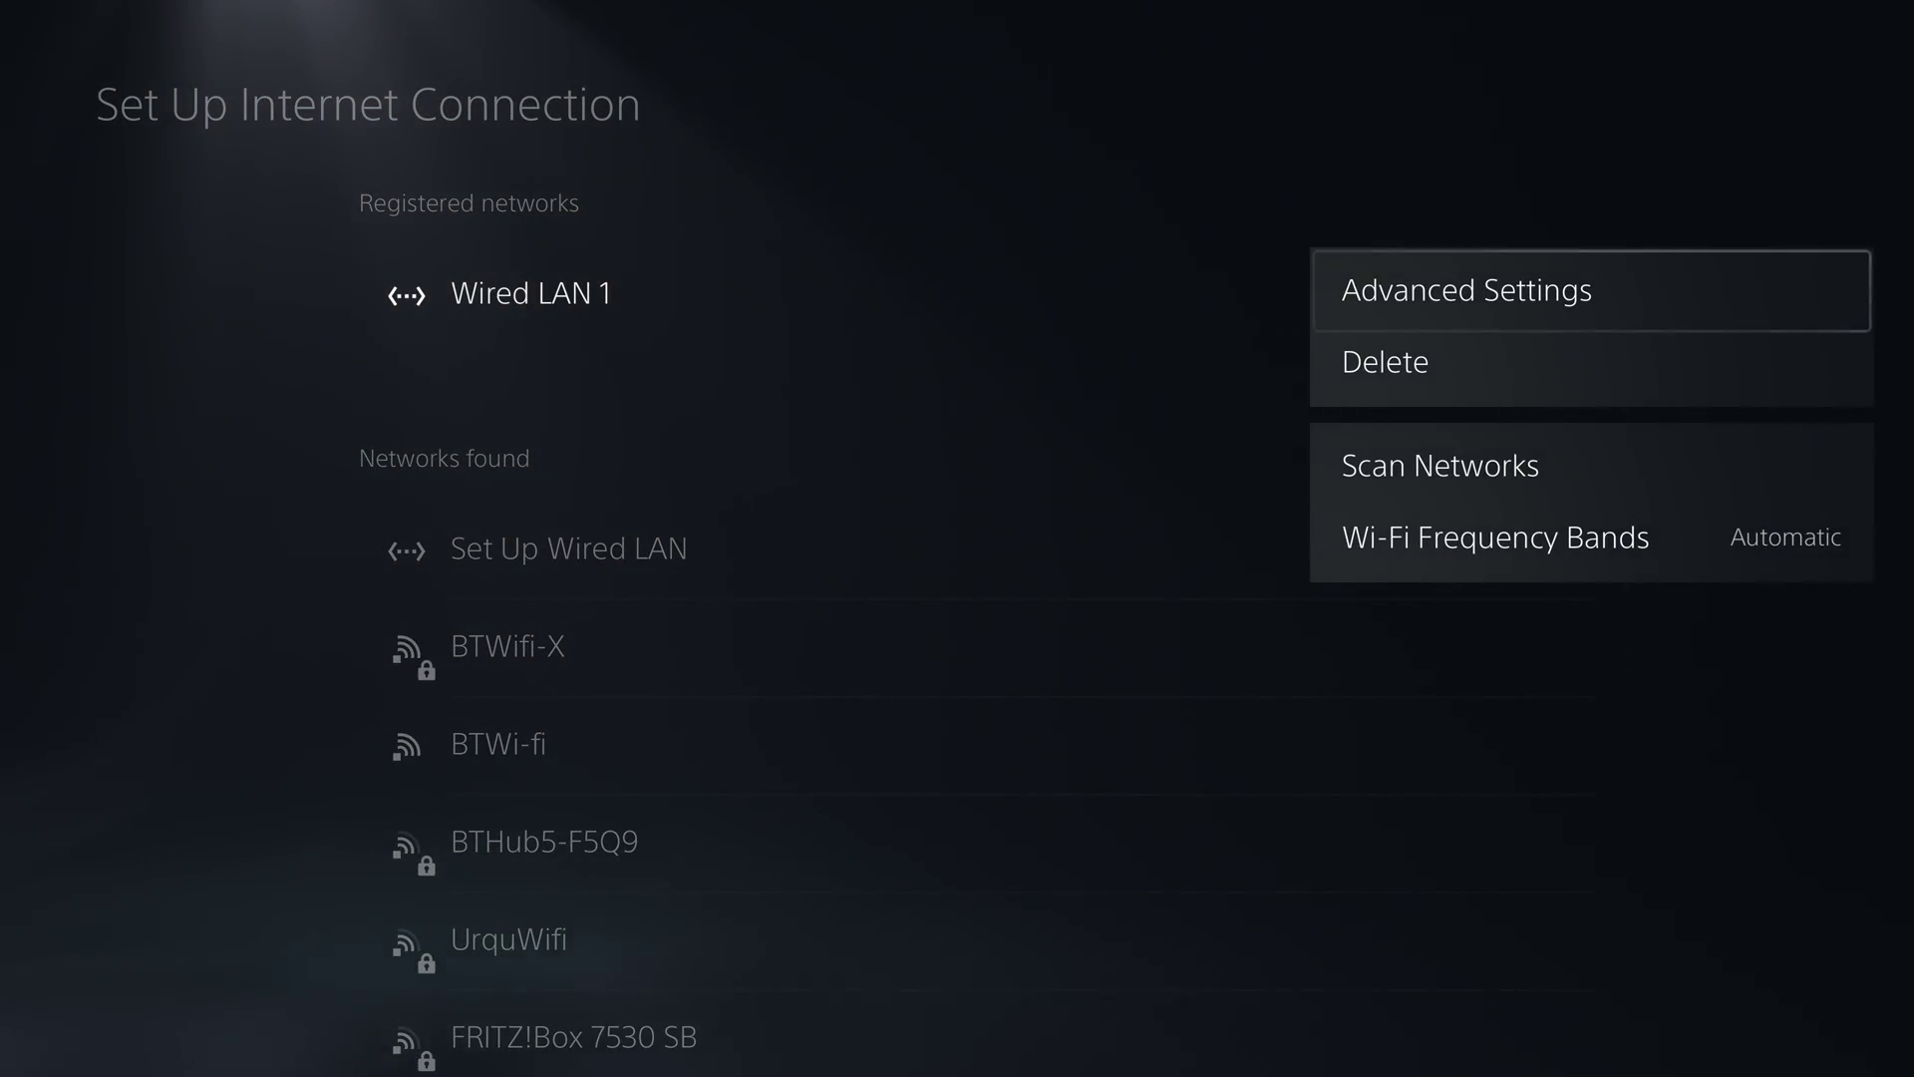
pyautogui.press('Return')
pyautogui.press('Down')
pyautogui.press('Down')
pyautogui.press('Down')
pyautogui.press('Down')
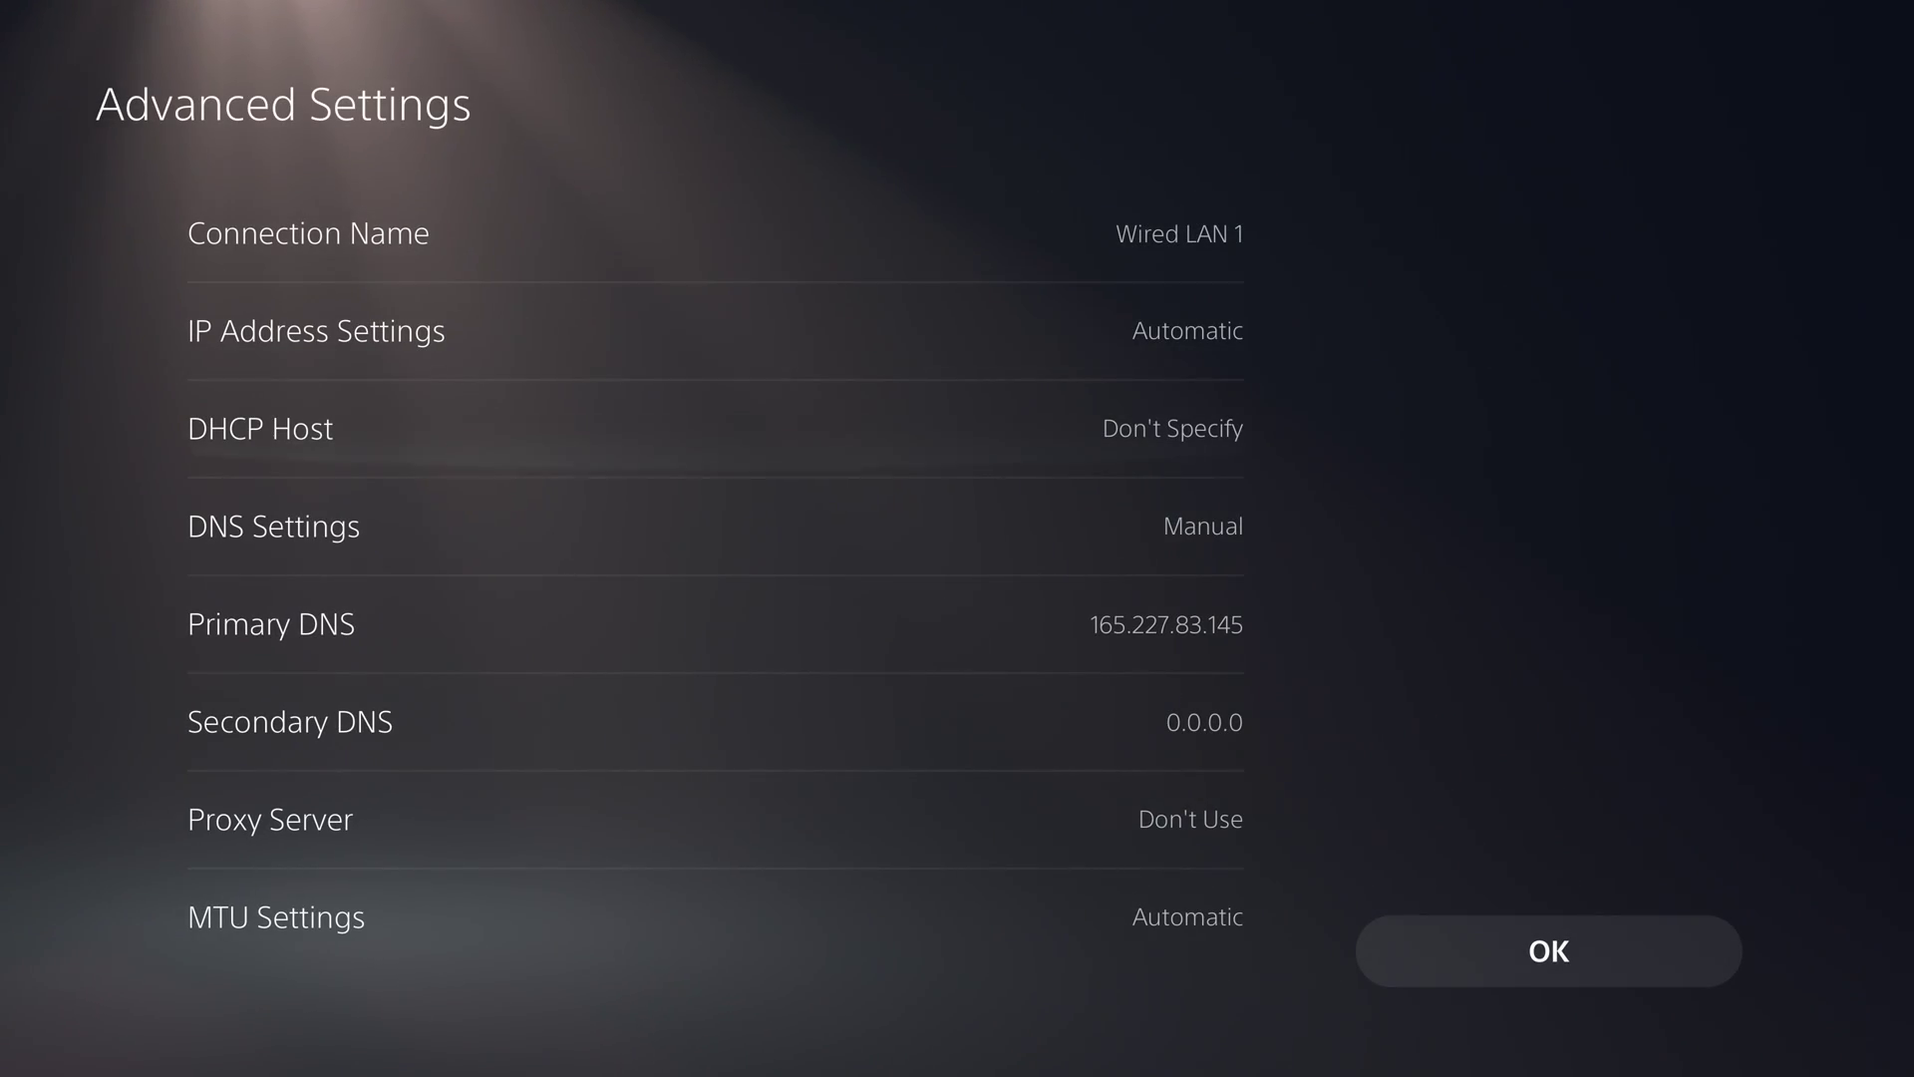
pyautogui.press('Up')
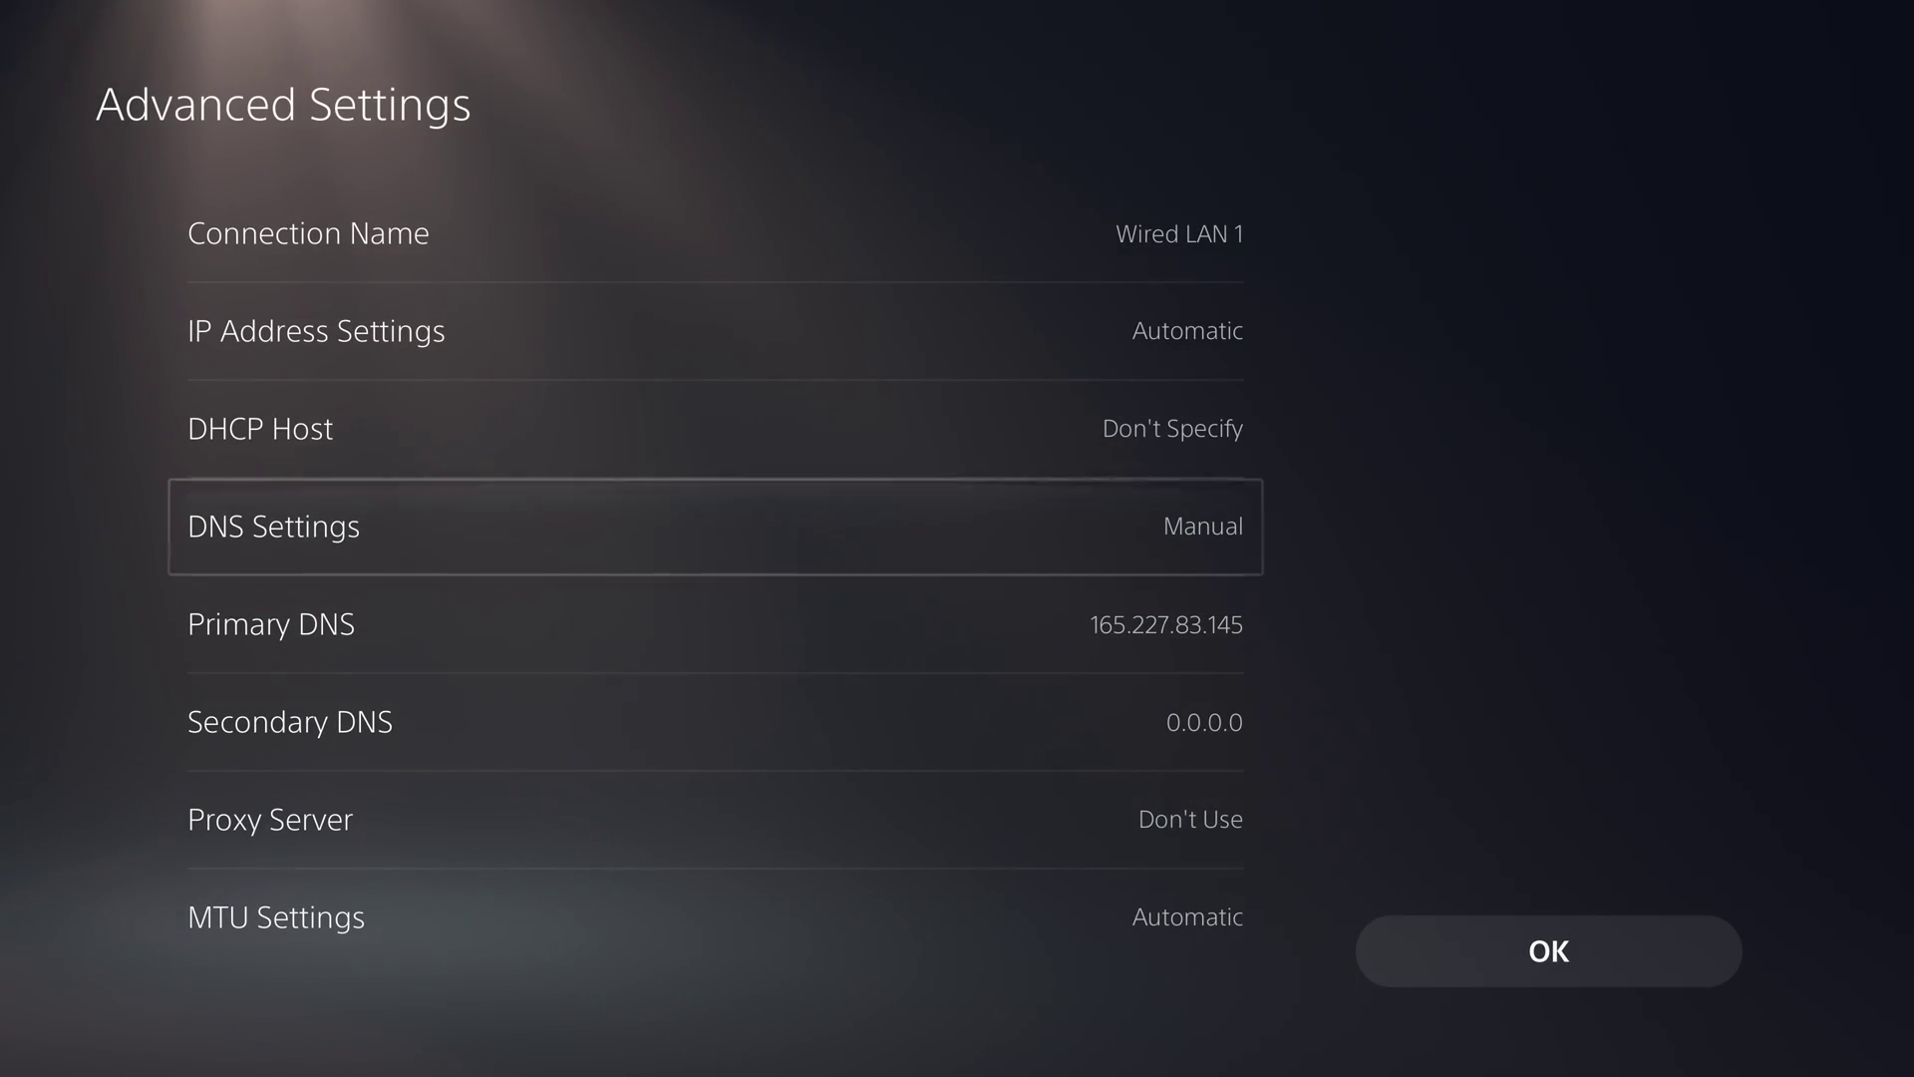
pyautogui.press('Return')
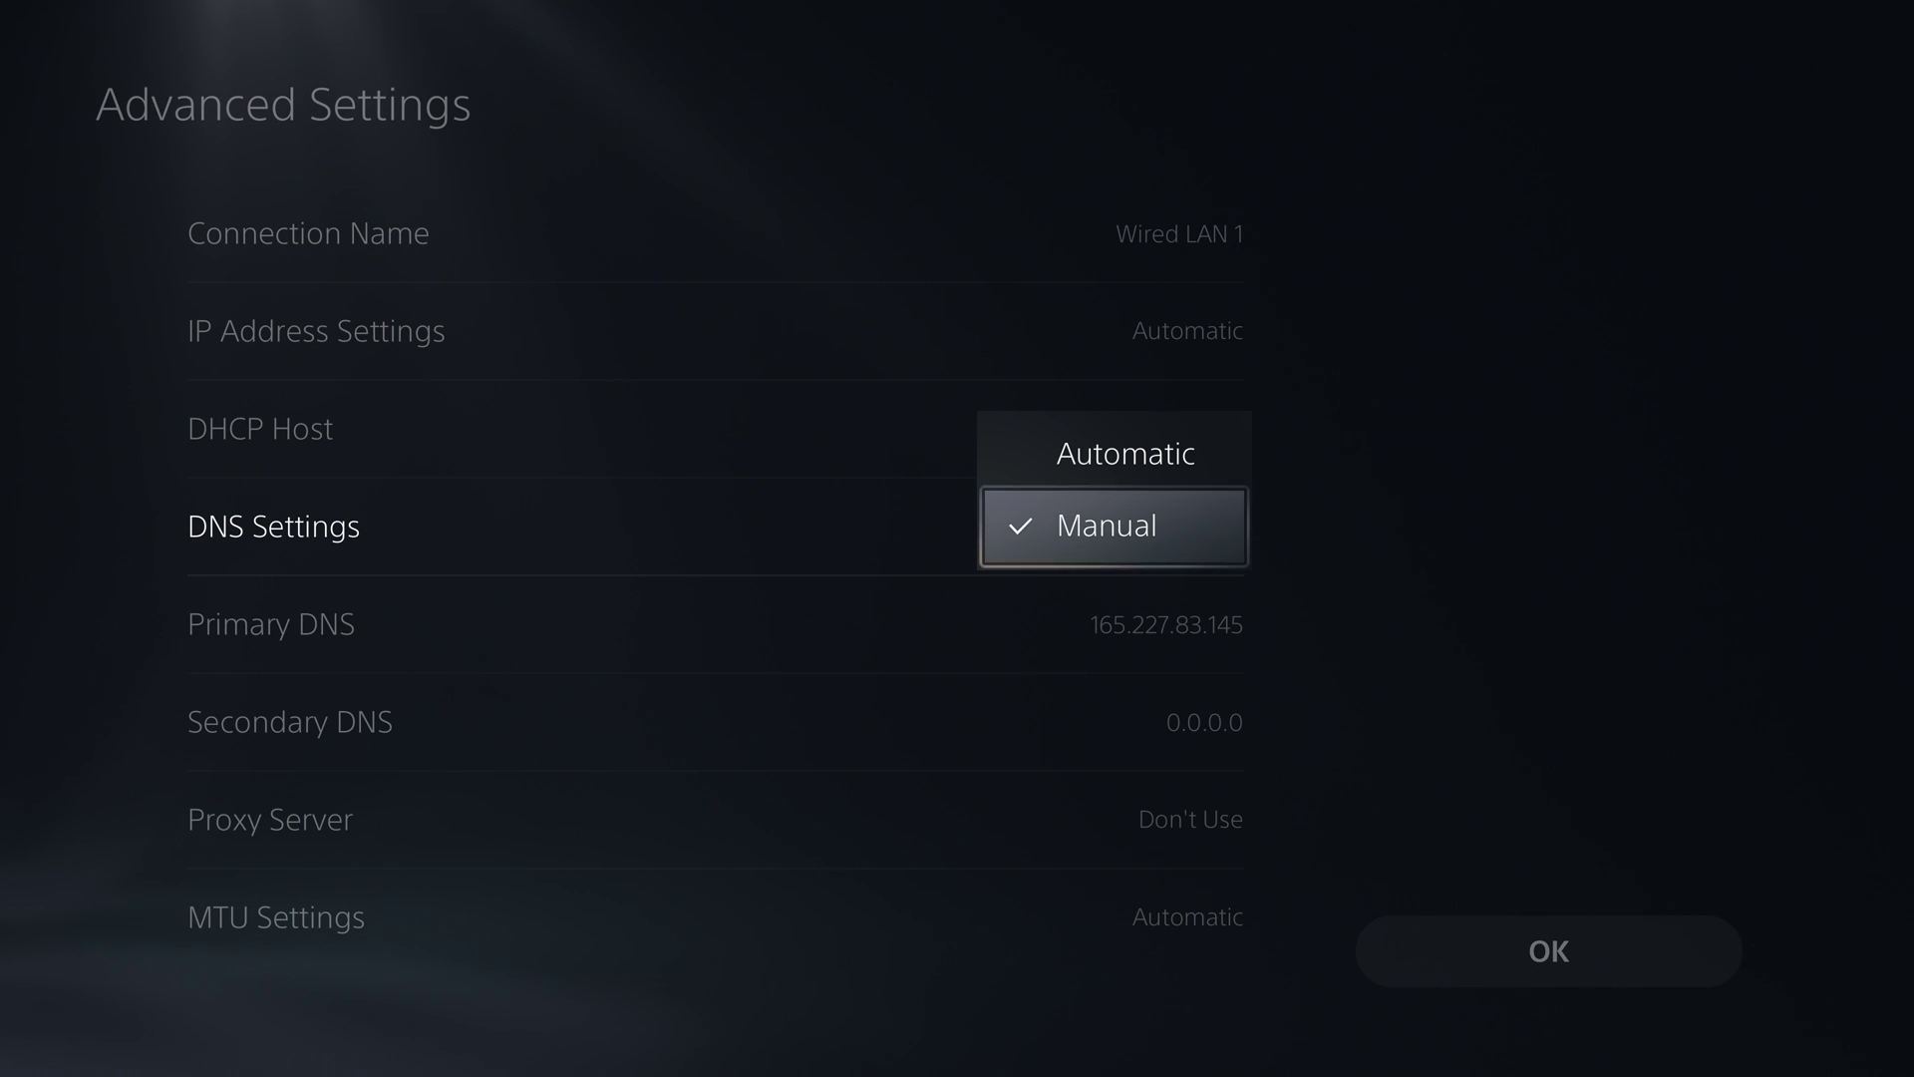
pyautogui.press('Return')
# - Set the primary DNS to 165.227.83.145, save the connection settings and return to the Network page
pyautogui.press('Down')
pyautogui.press('Return')
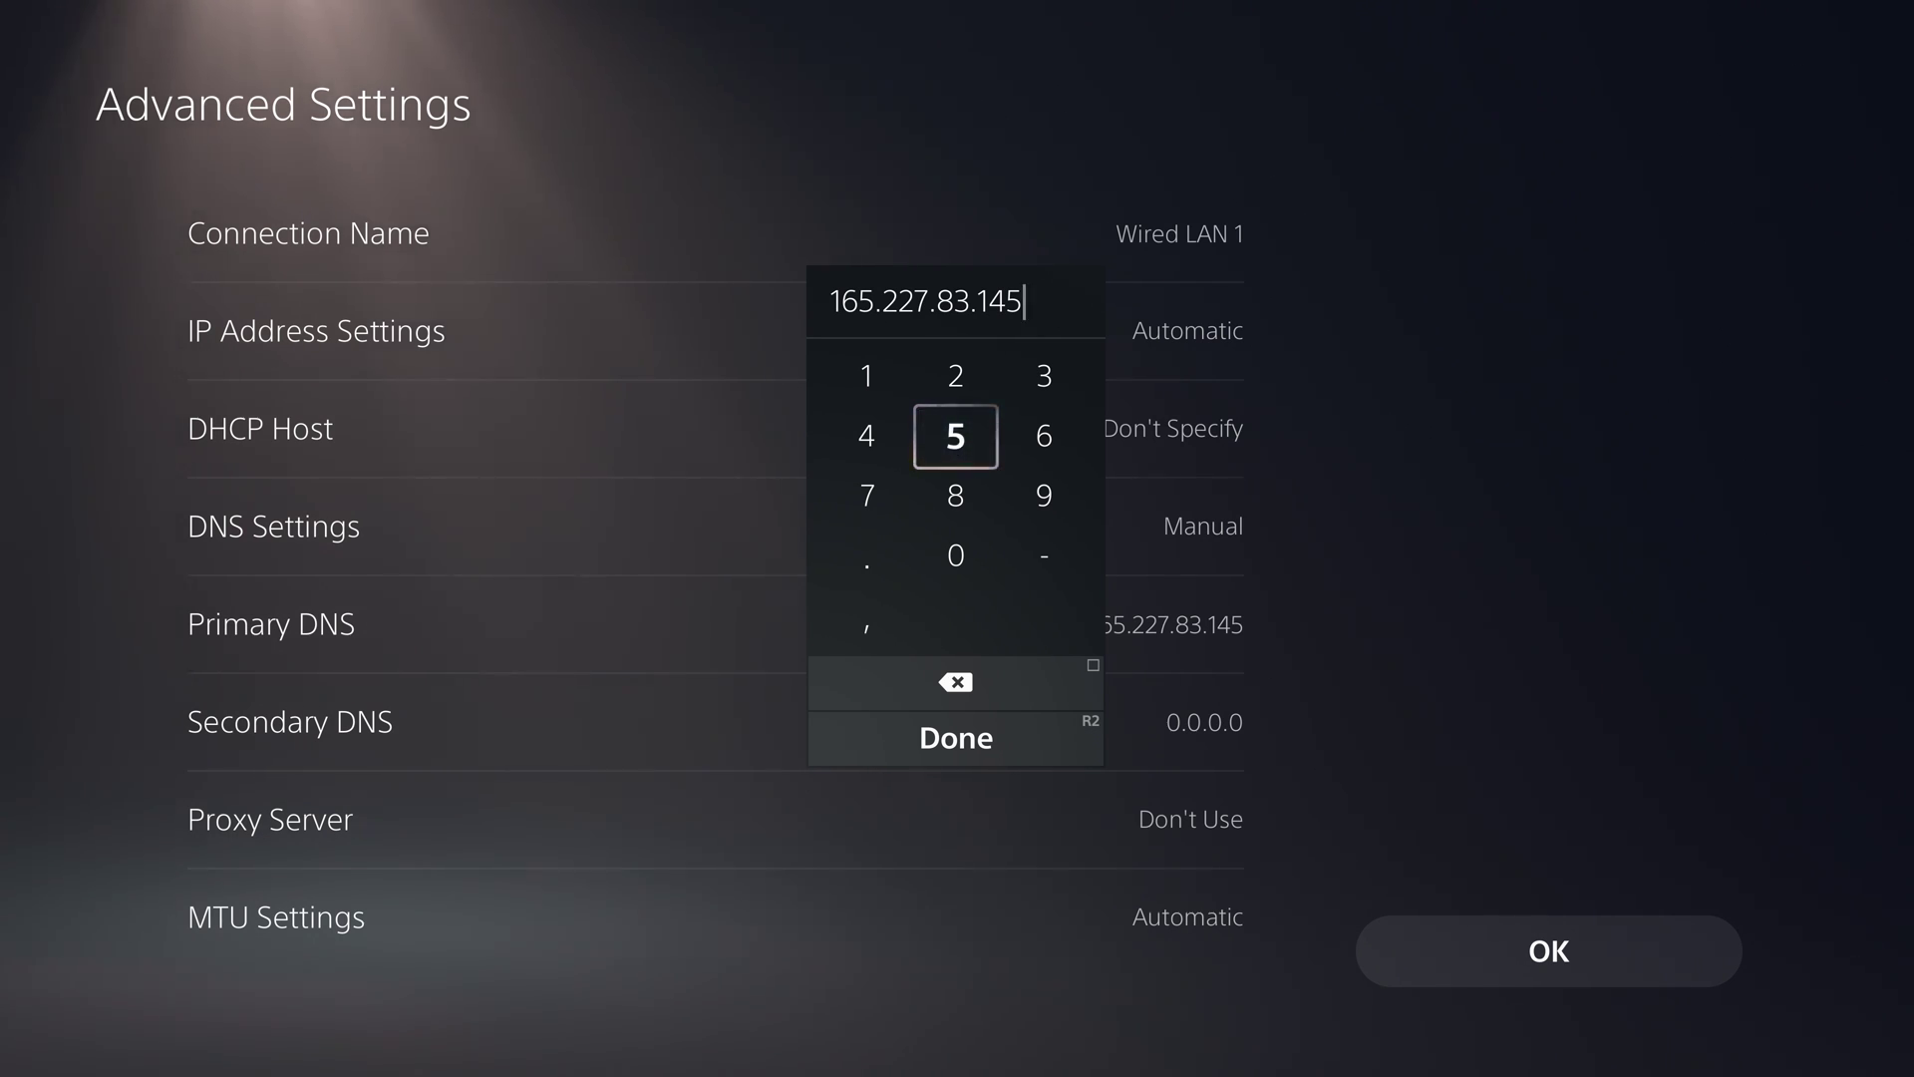
pyautogui.press('Return')
pyautogui.press('Right')
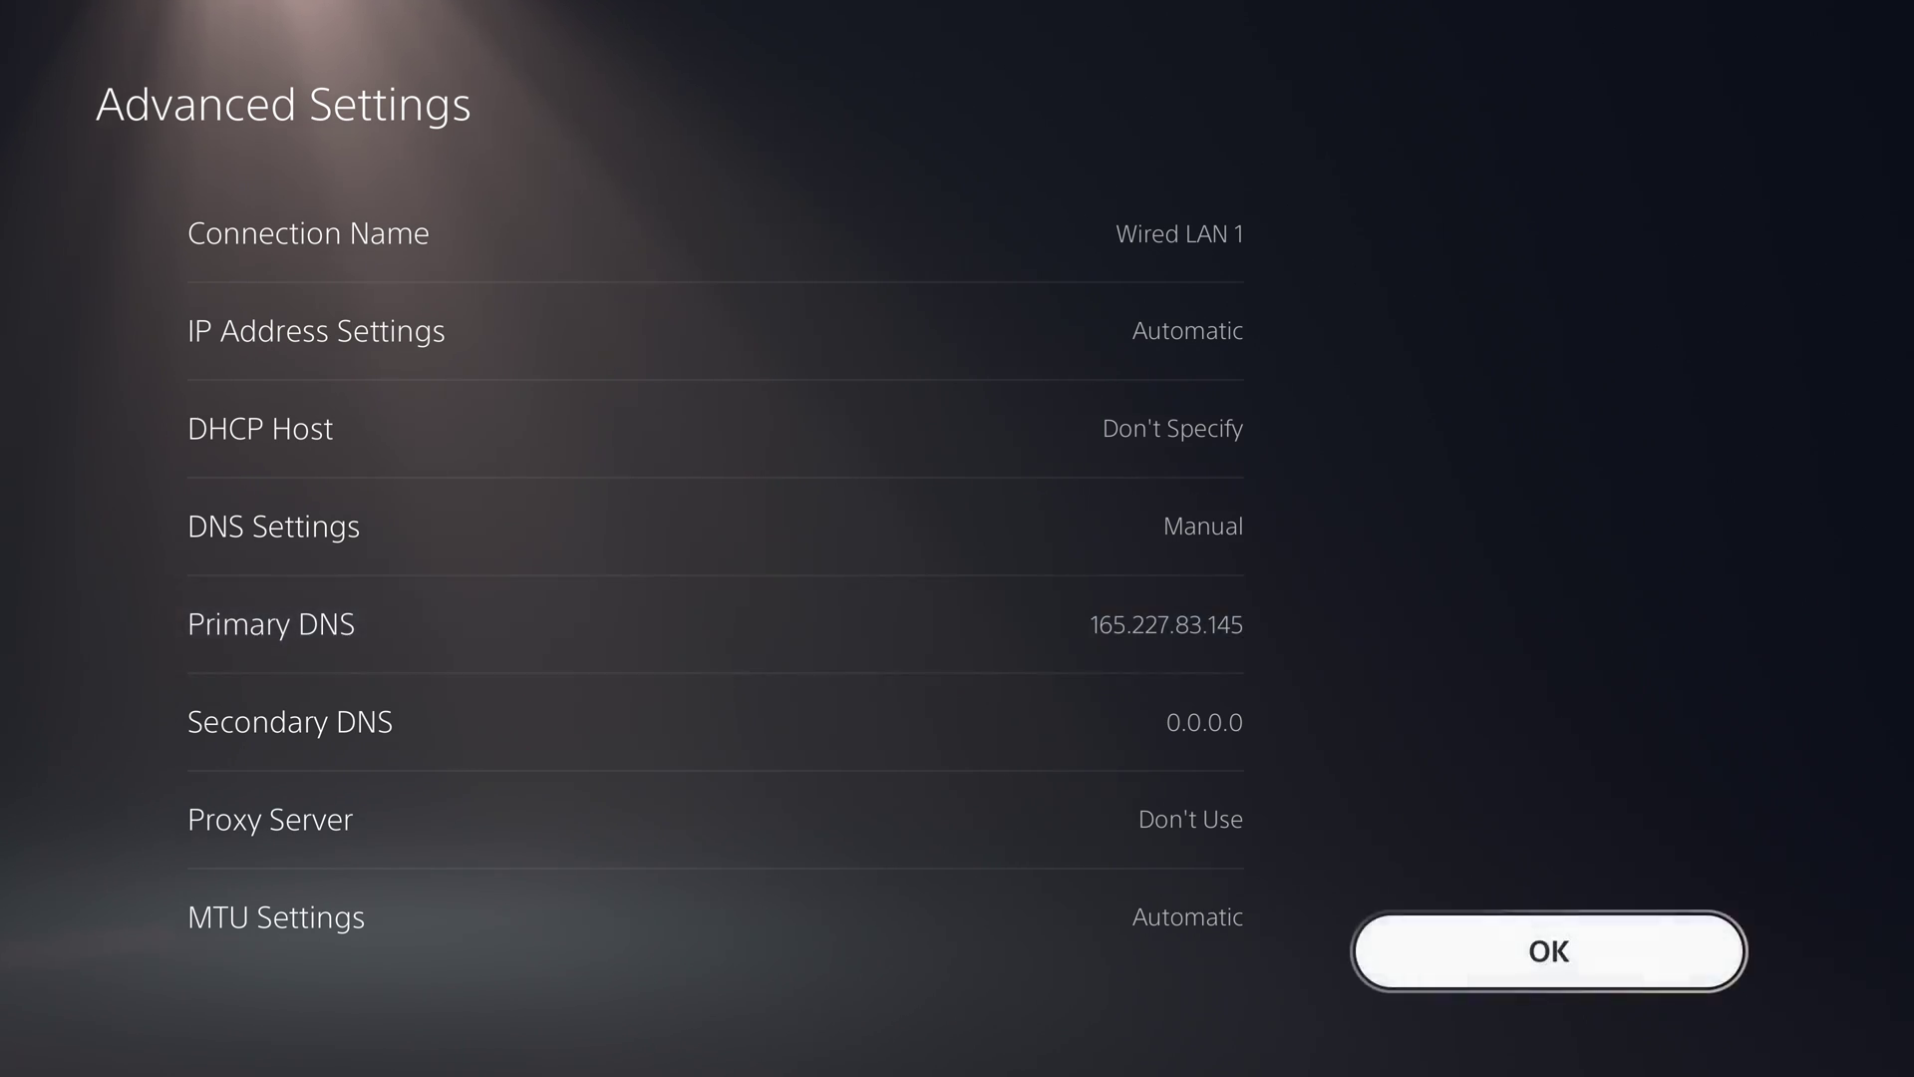
pyautogui.press('Return')
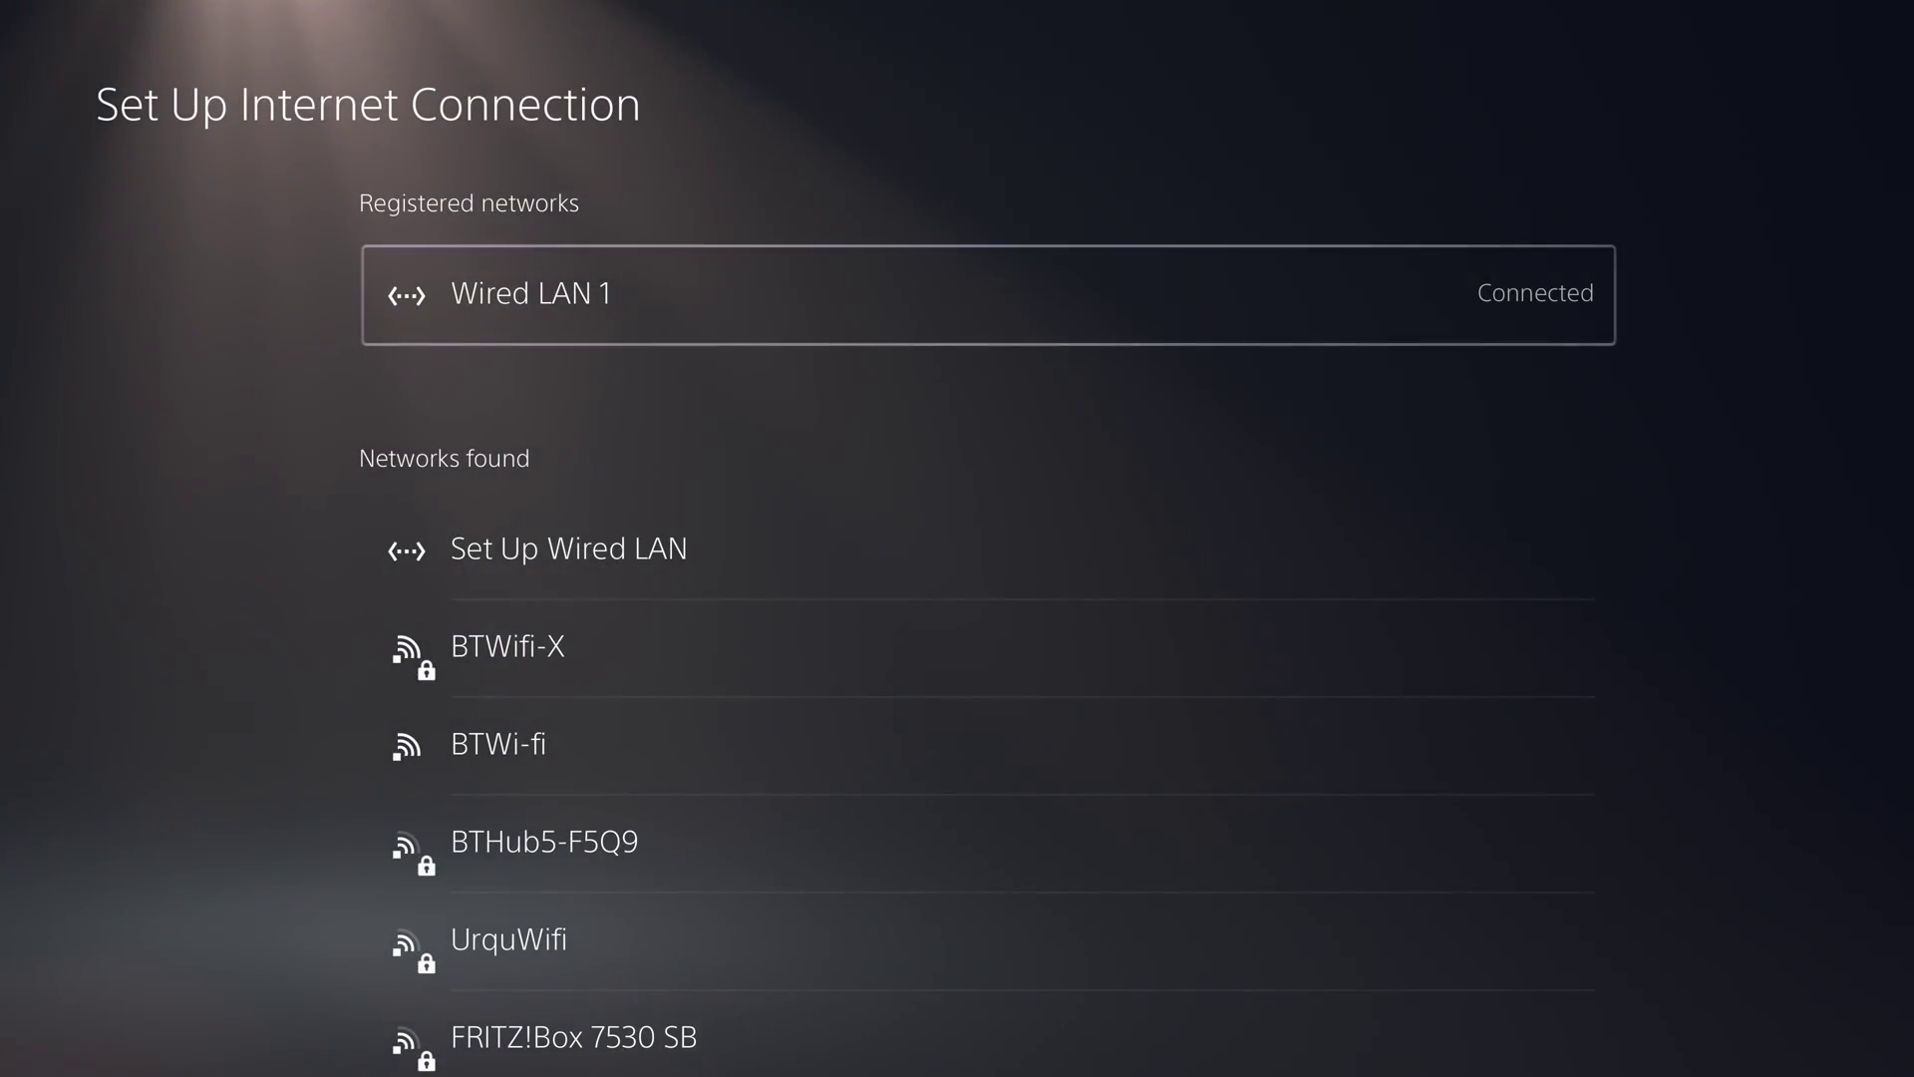
pyautogui.press('Escape')
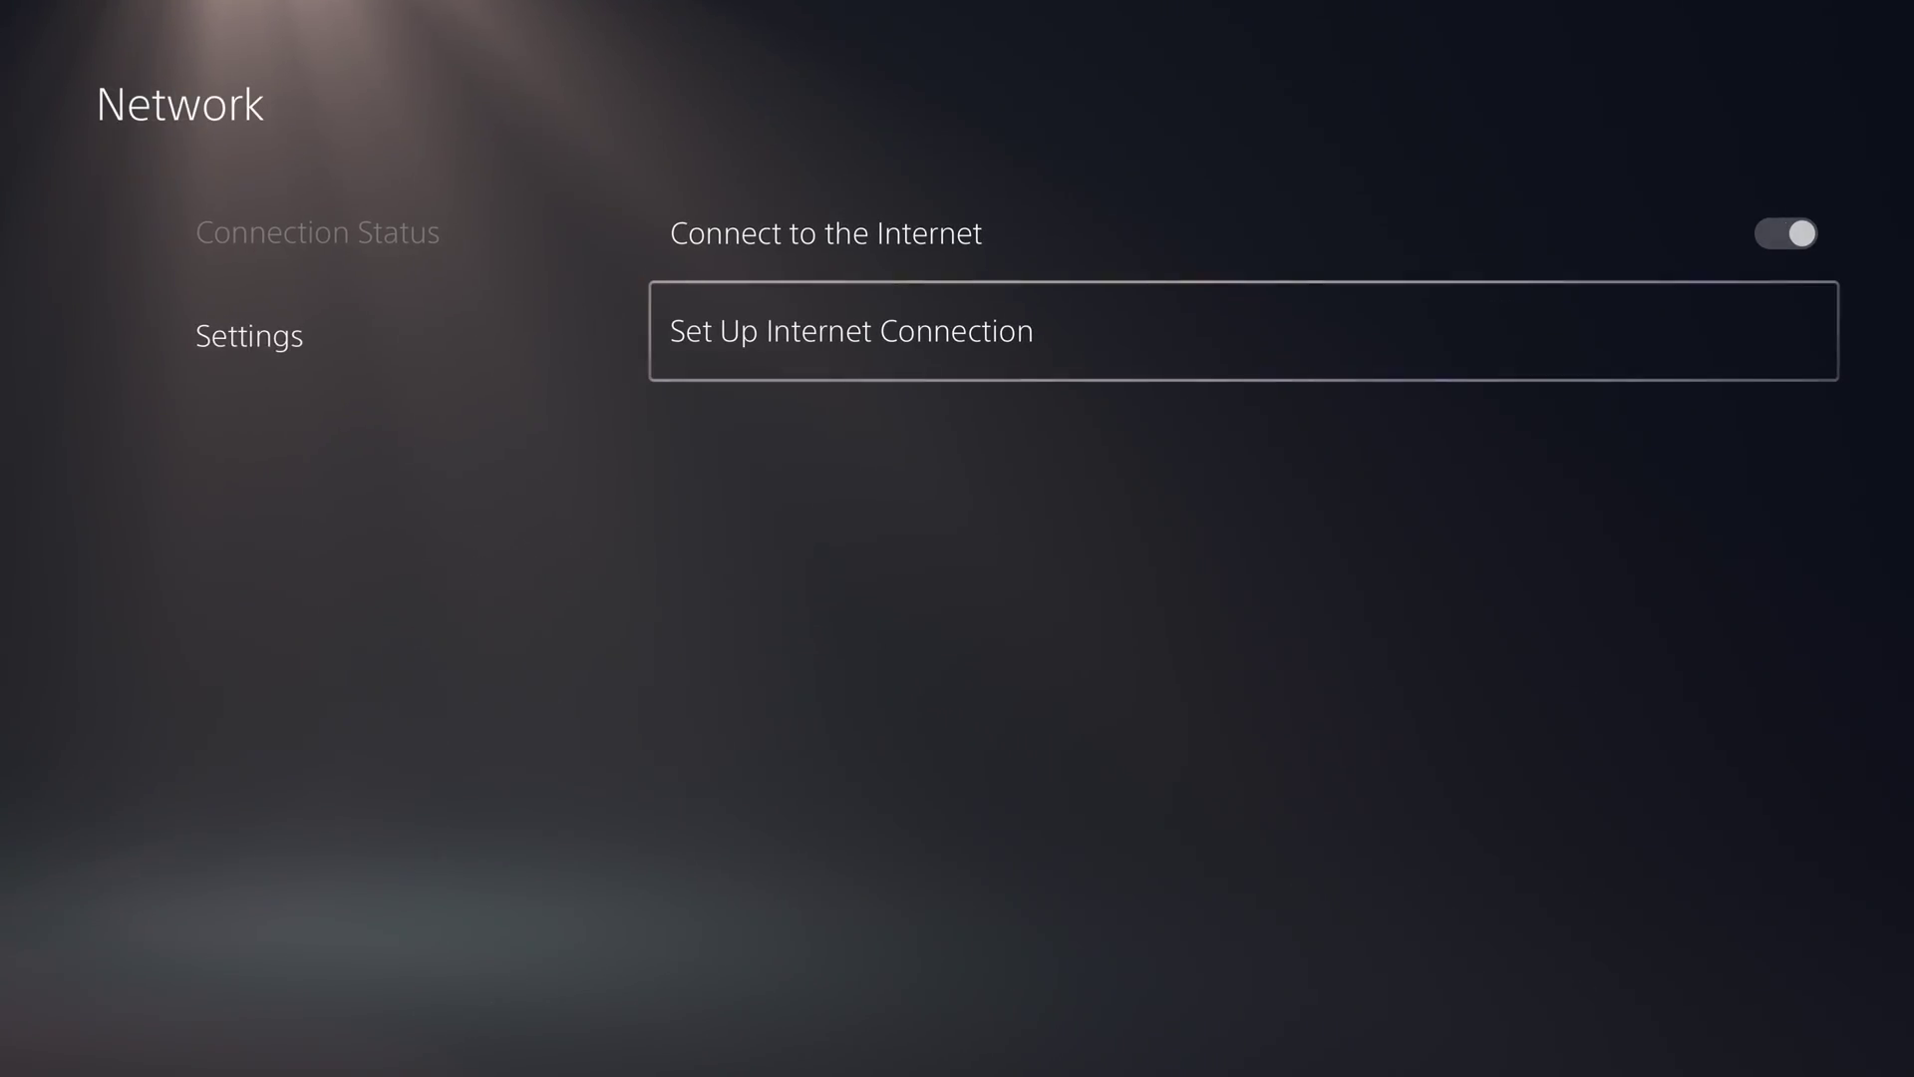
# - Return to the main Settings list, open the User's Guide, Health and Safety page and dismiss the system memory message
pyautogui.press('Escape')
pyautogui.press('Escape')
pyautogui.press('Up')
pyautogui.press('Up')
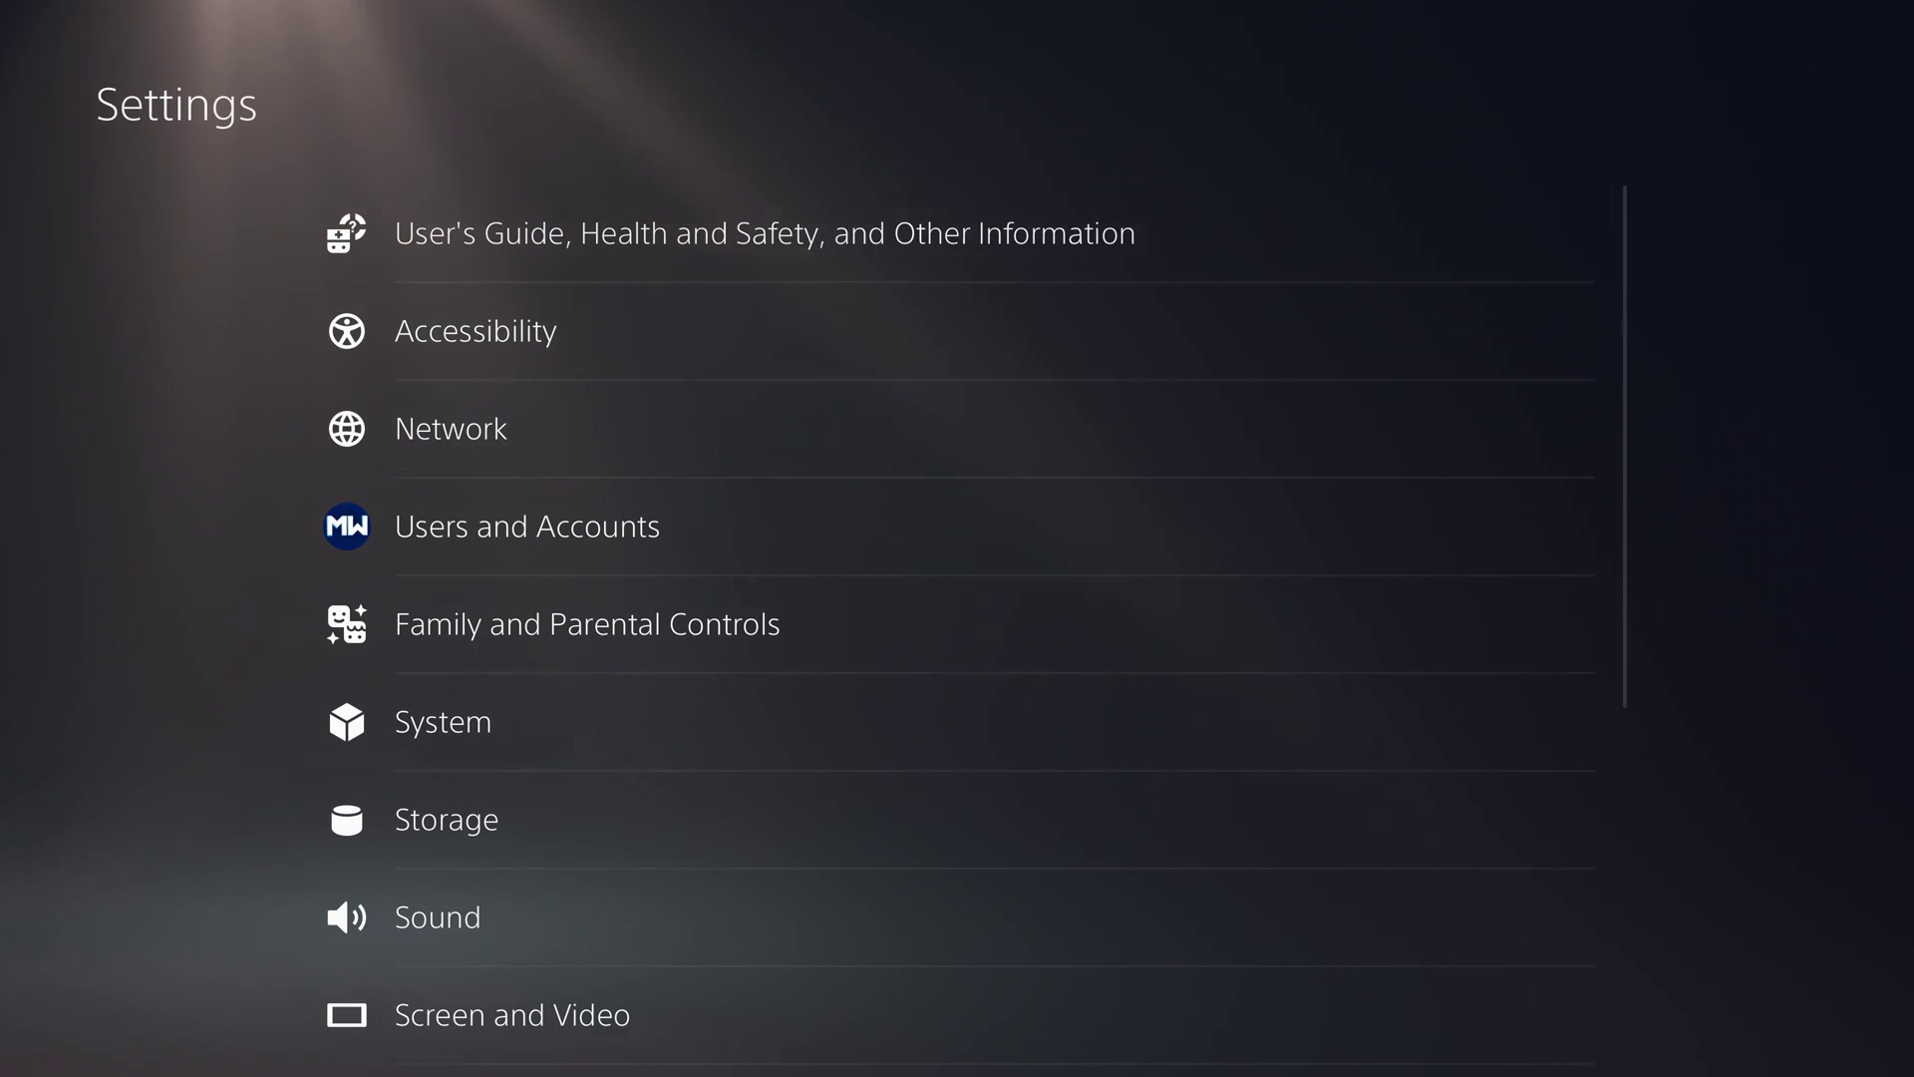
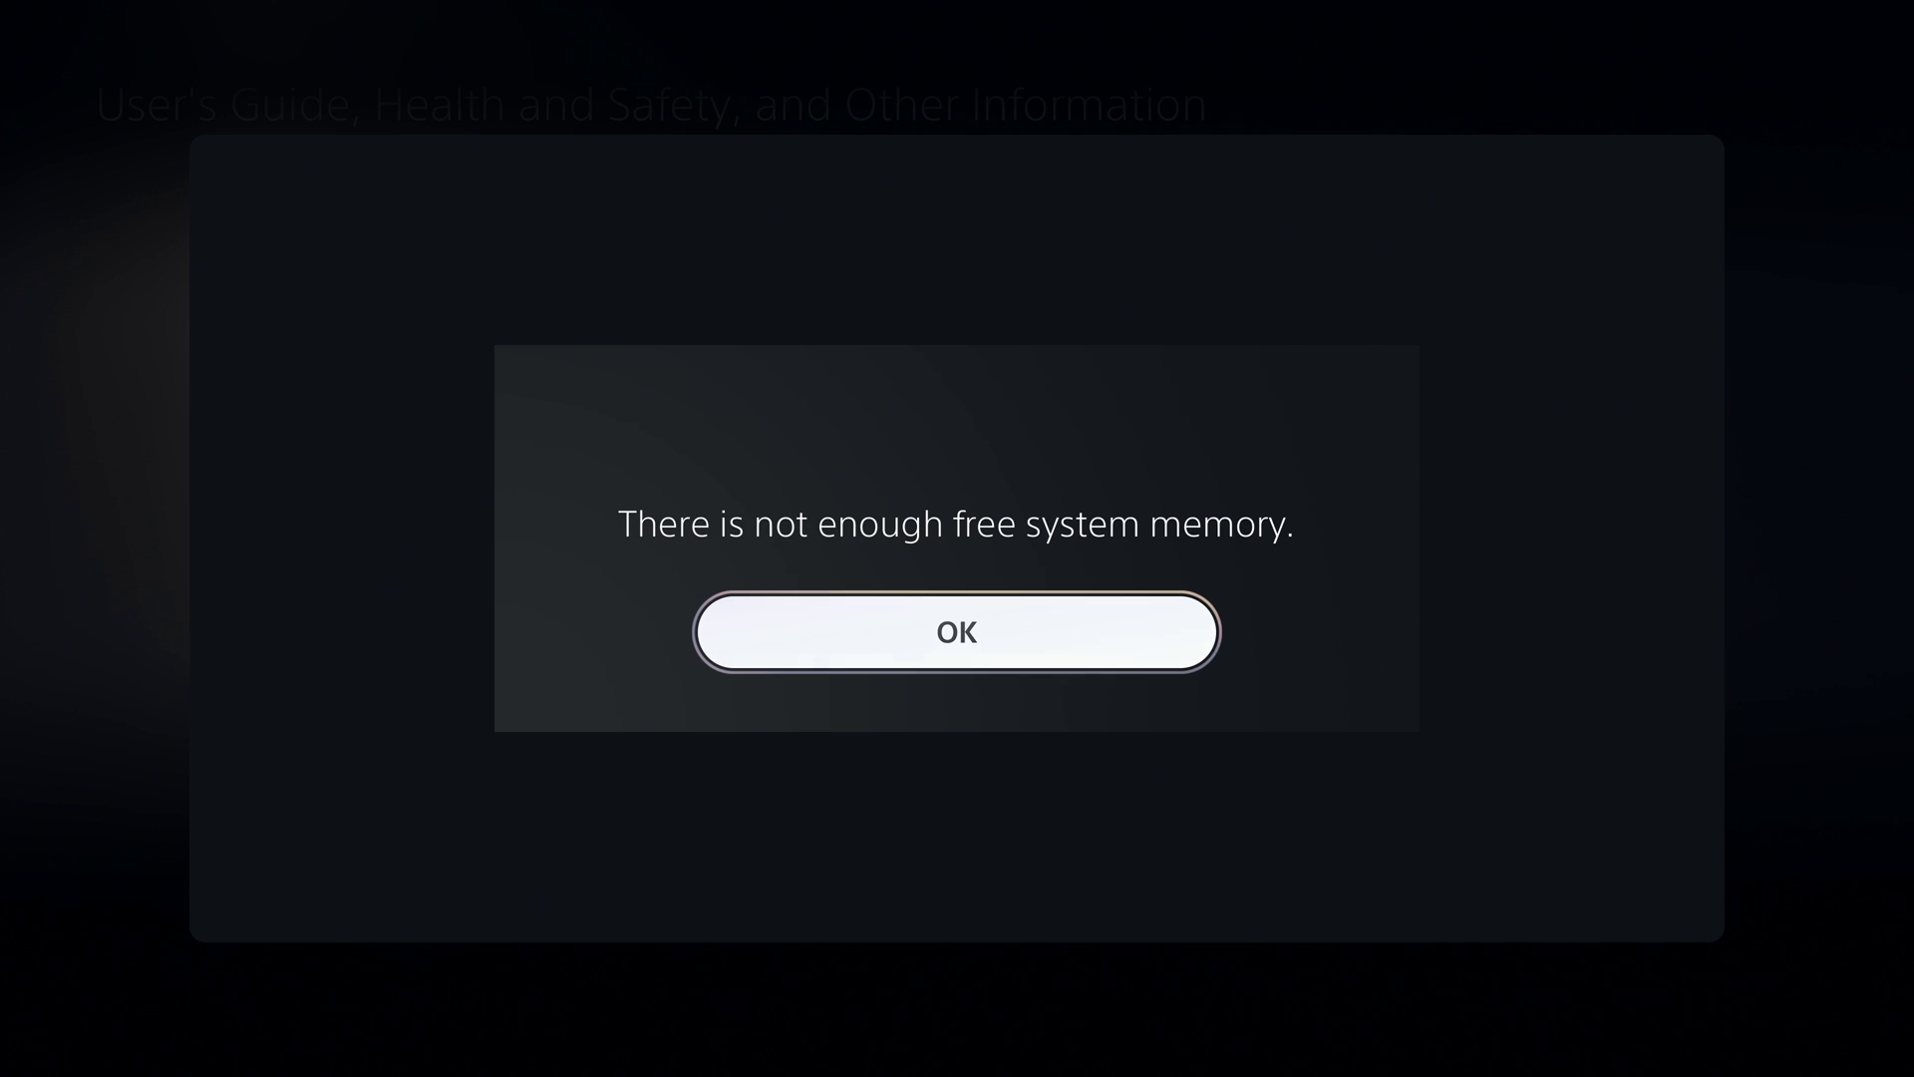
pyautogui.press('Return')
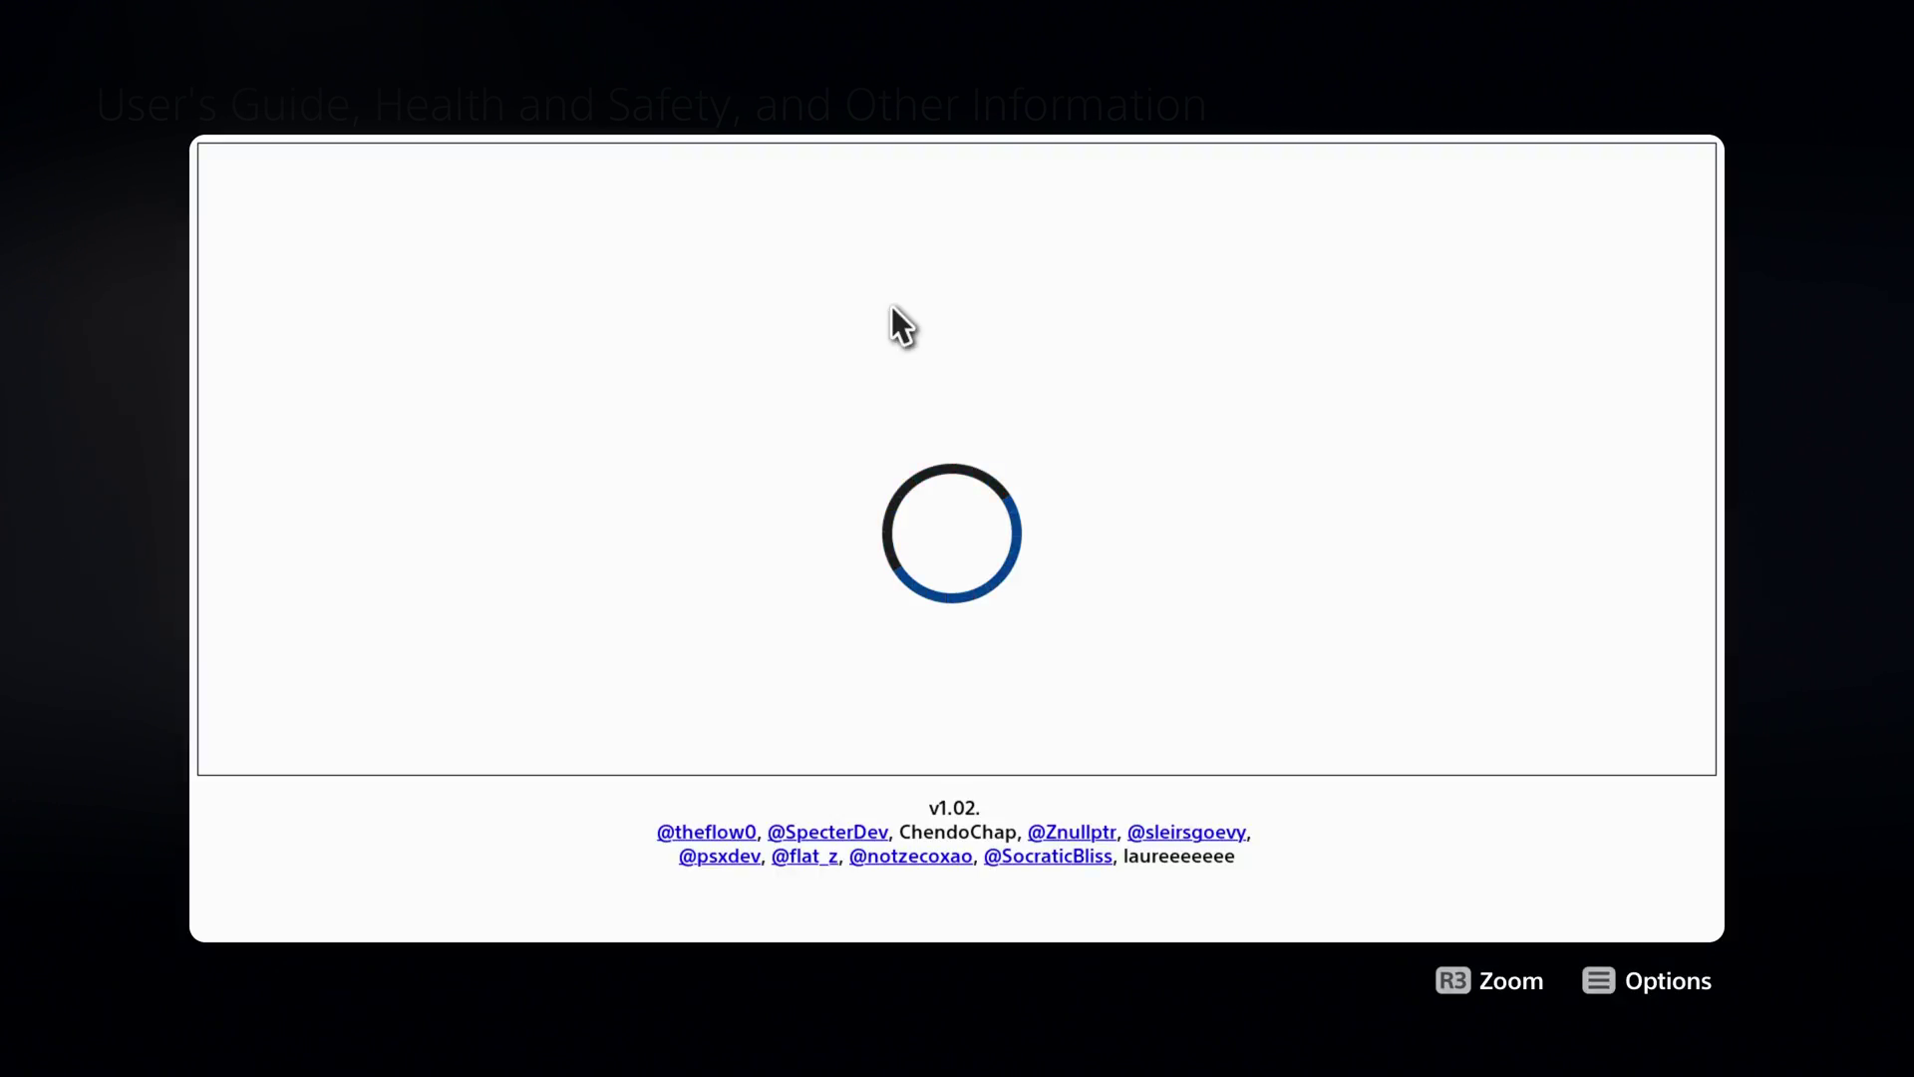
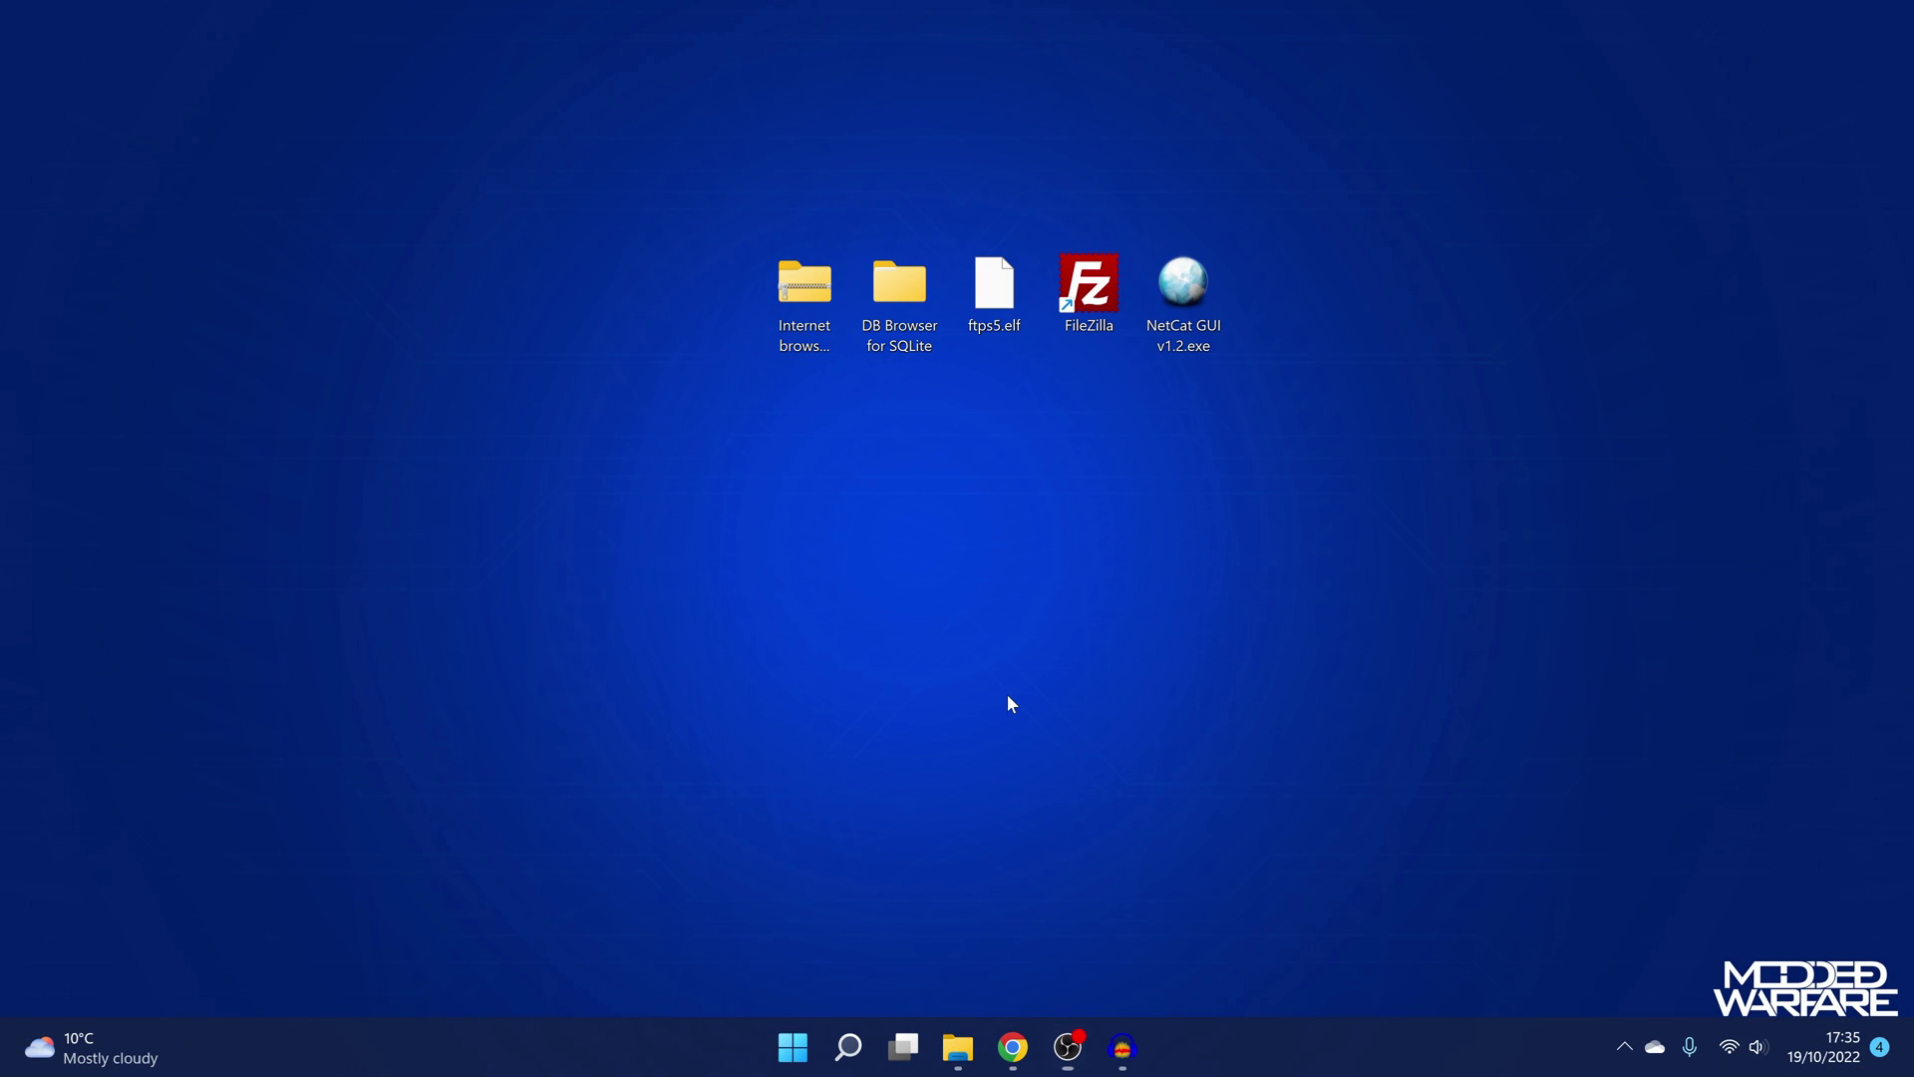
# - Open FileZilla on the PC and connect to the console's FTP server at 192.168.137.53 on port 1337
pyautogui.moveTo(1220, 89); pyautogui.dragTo(1174, 461)
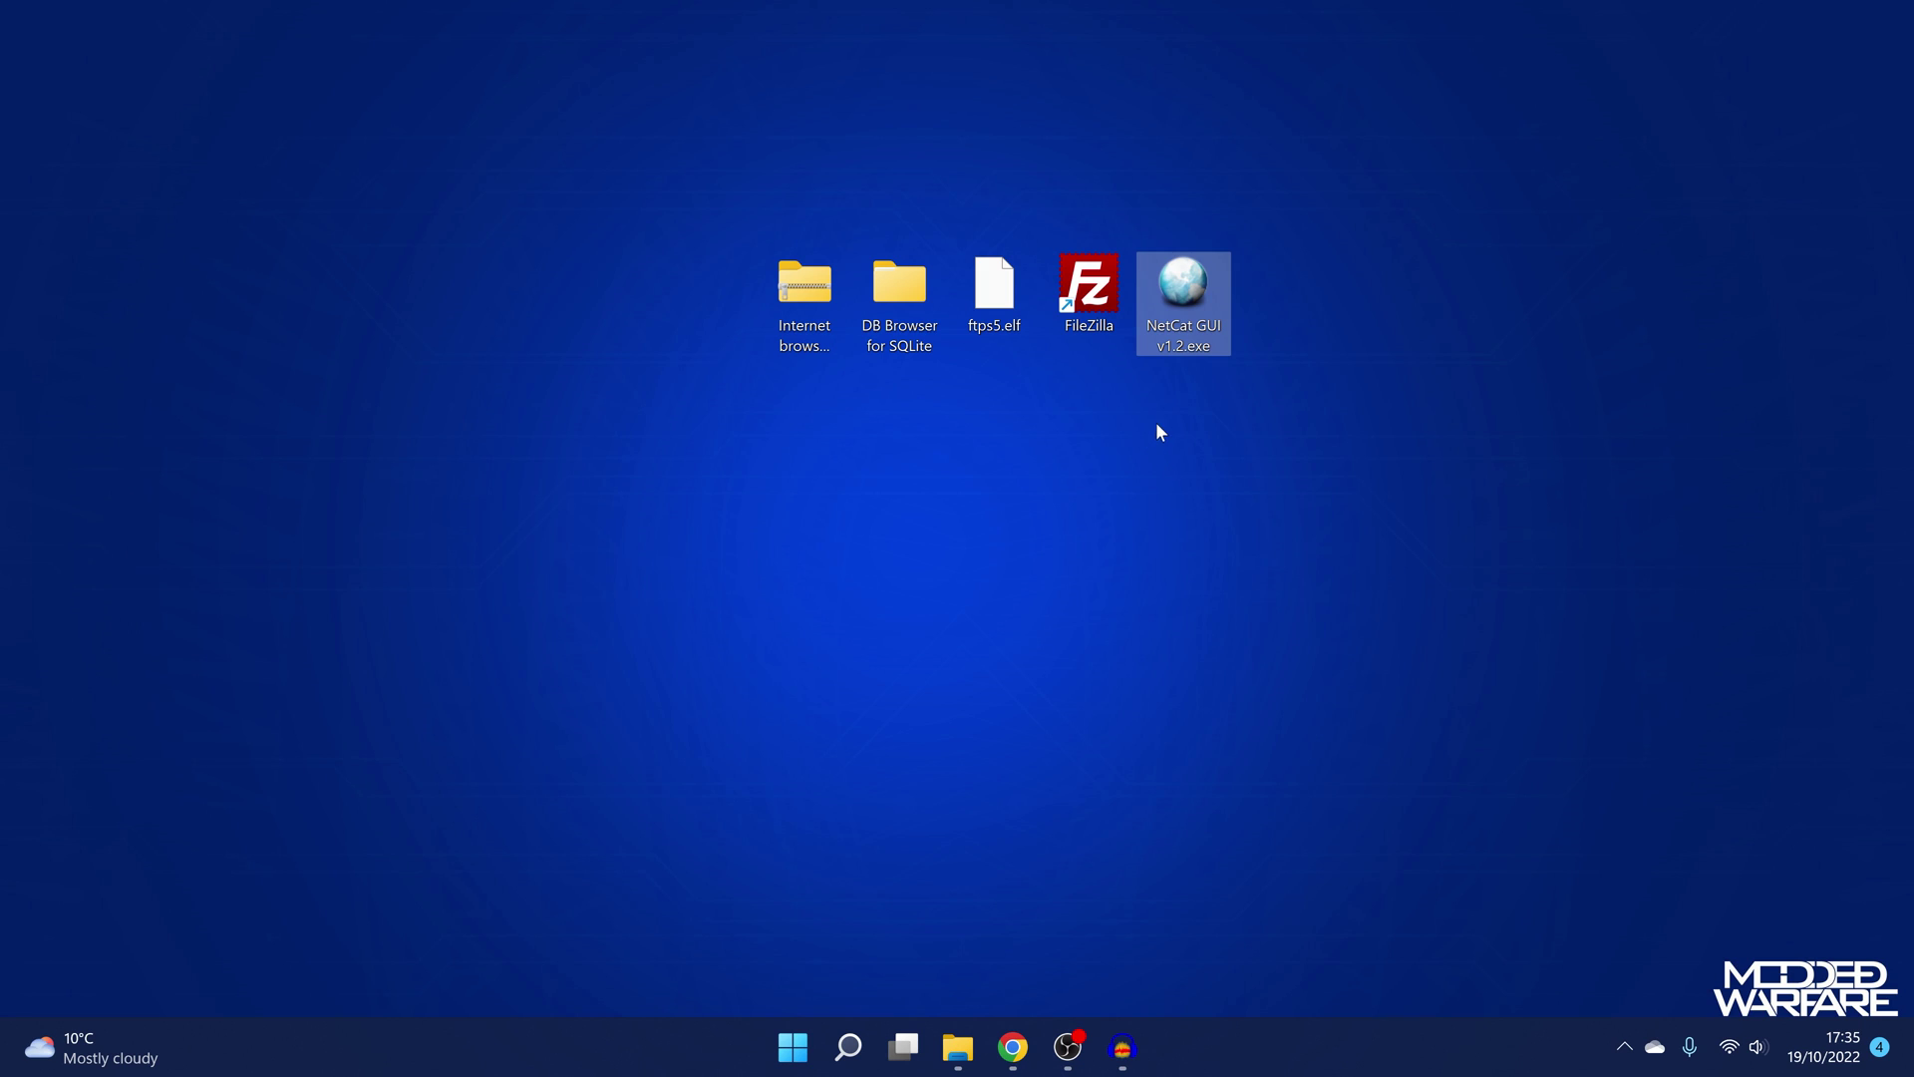
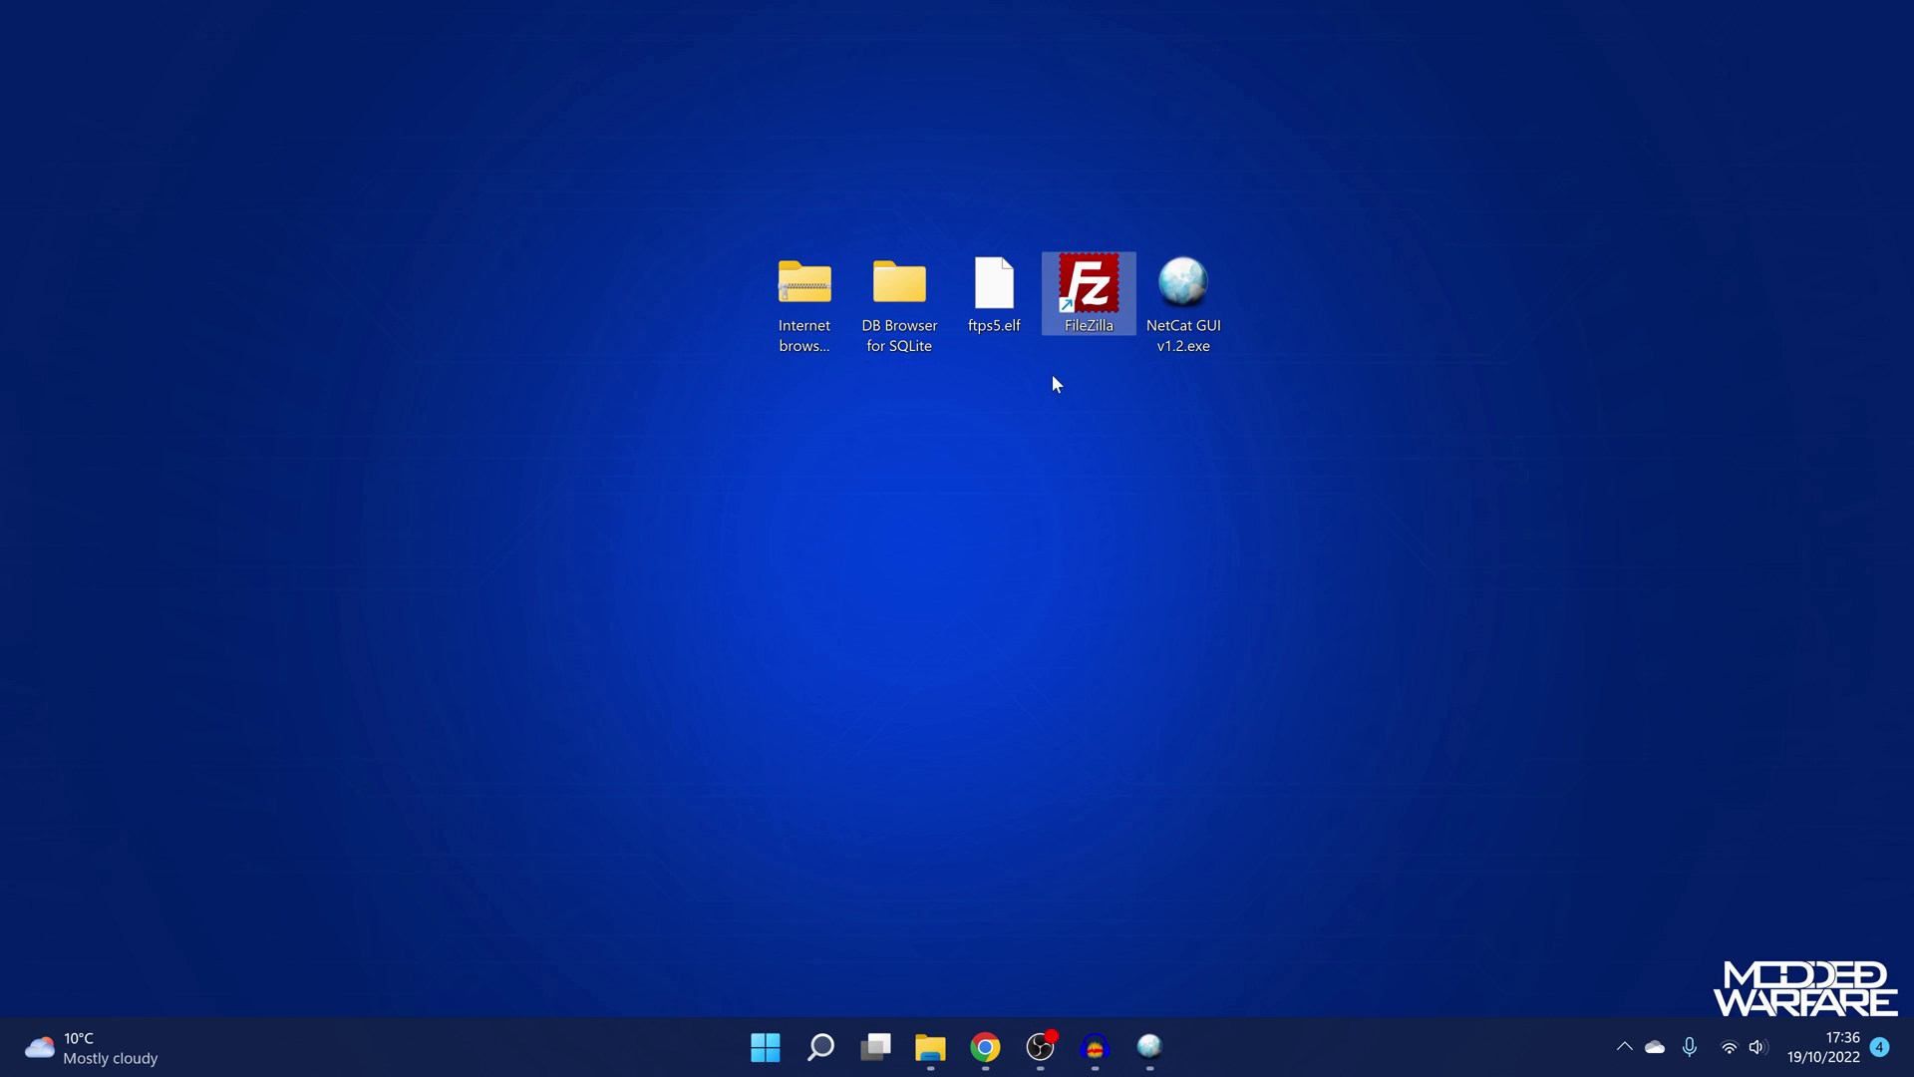
pyautogui.doubleClick(1085, 271)
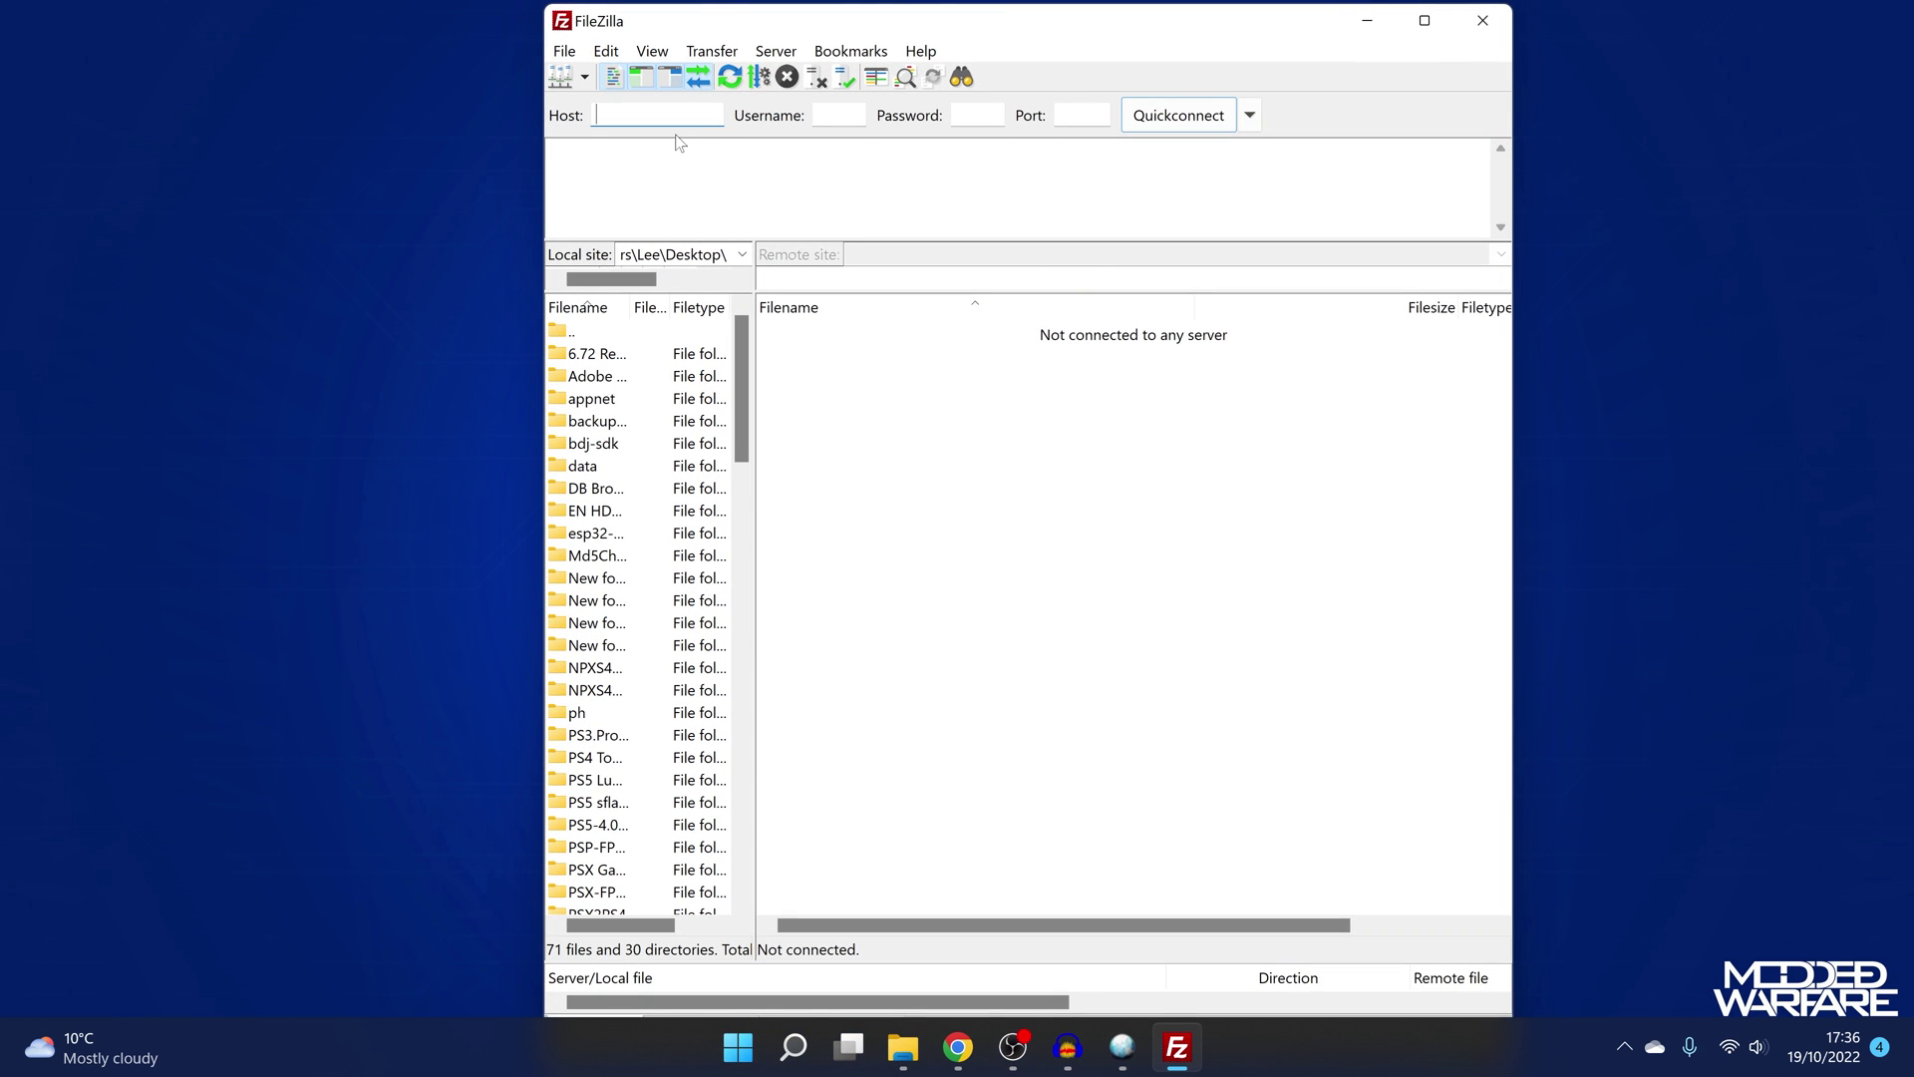
pyautogui.write('192.168.137.53')
pyautogui.click(1084, 115)
pyautogui.write('1337')
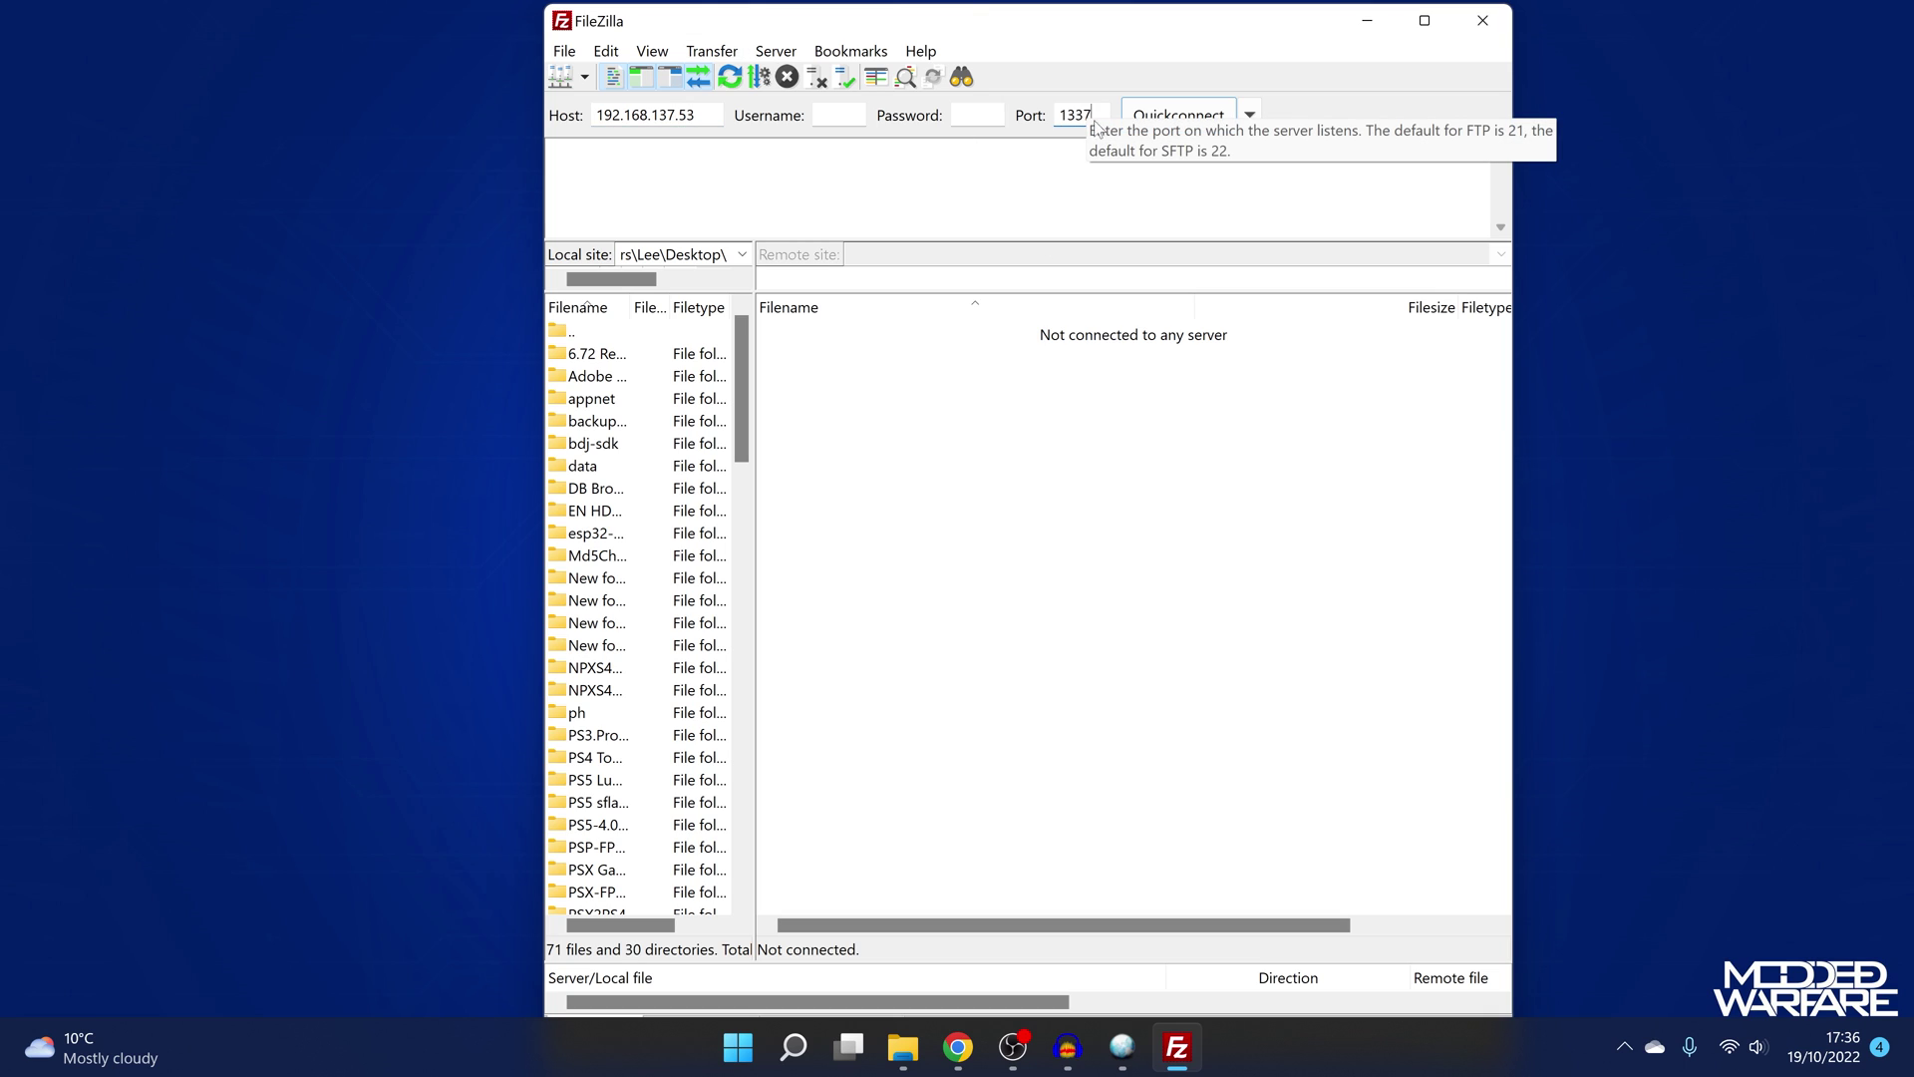
pyautogui.click(1178, 114)
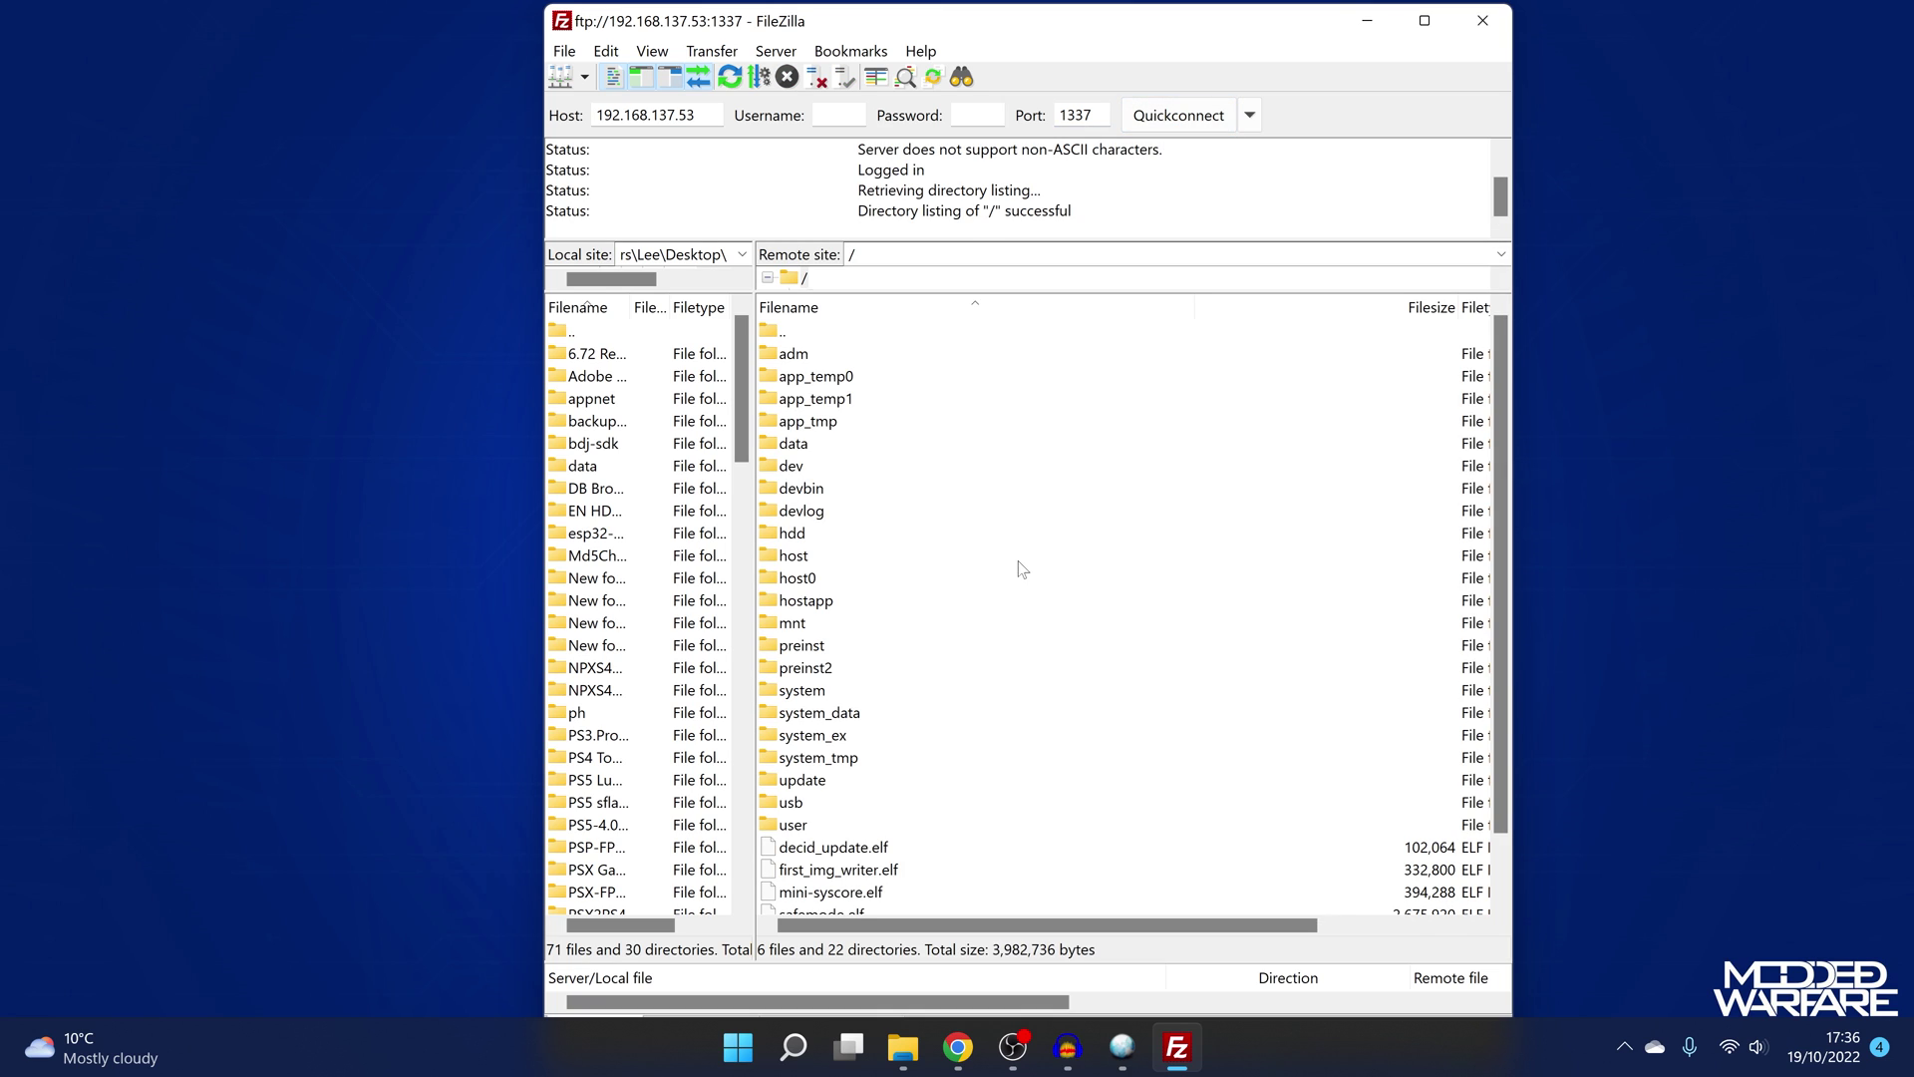
# - Open the /system_data/priv/mms folder on the remote site
pyautogui.click(812, 714)
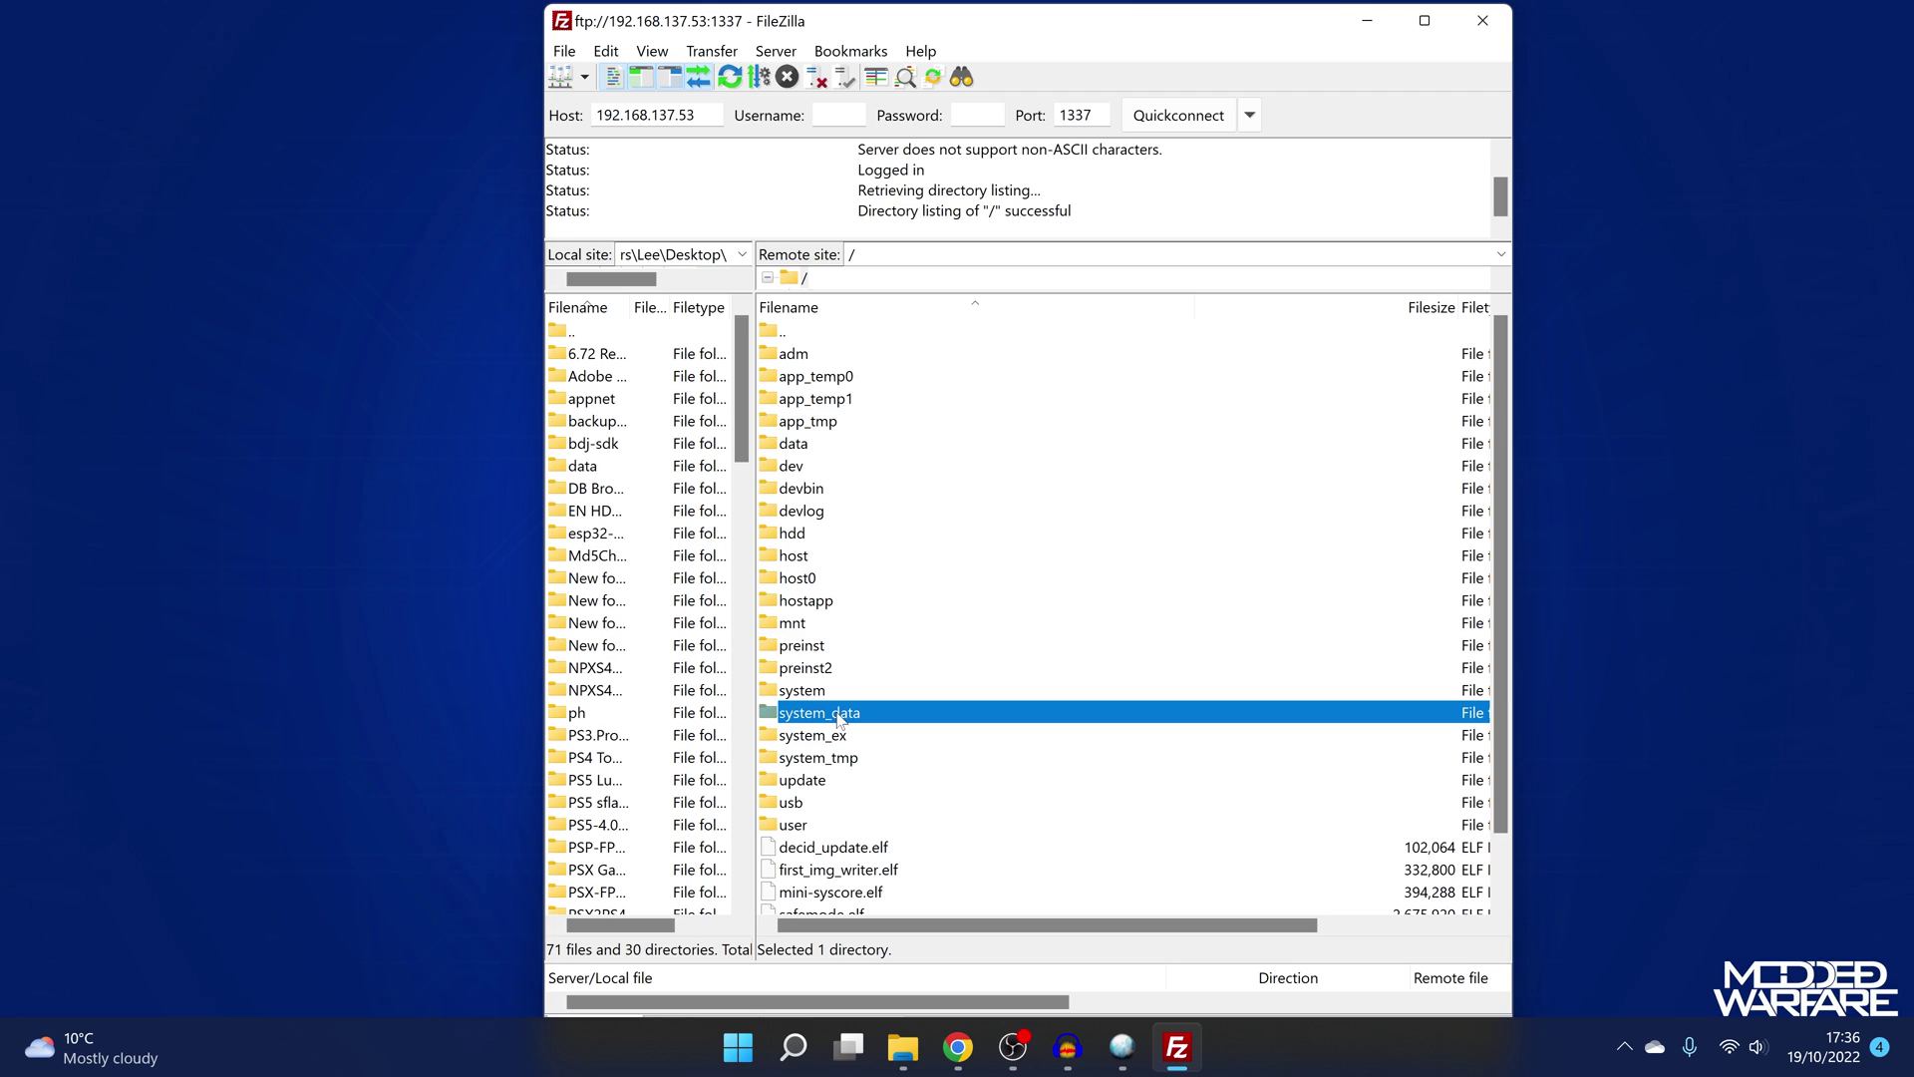
pyautogui.doubleClick(837, 713)
pyautogui.click(810, 513)
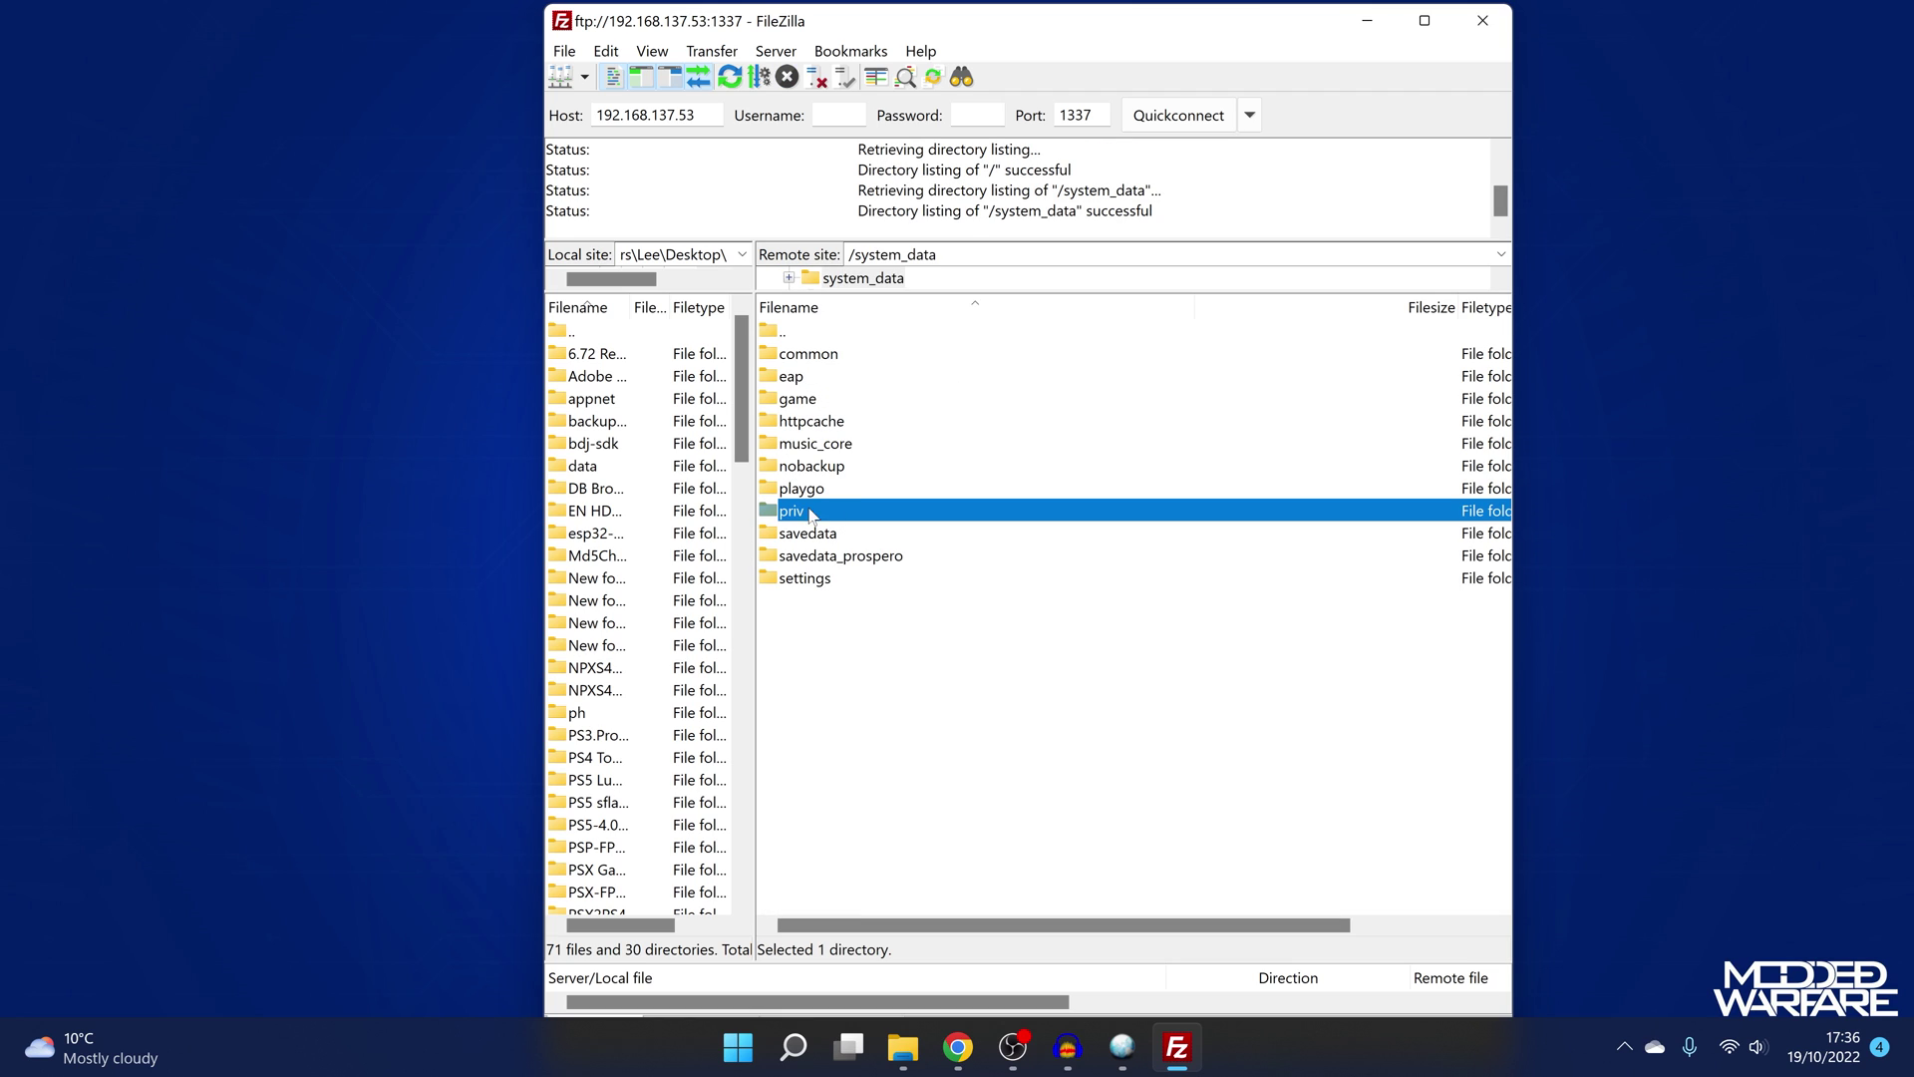
pyautogui.doubleClick(837, 512)
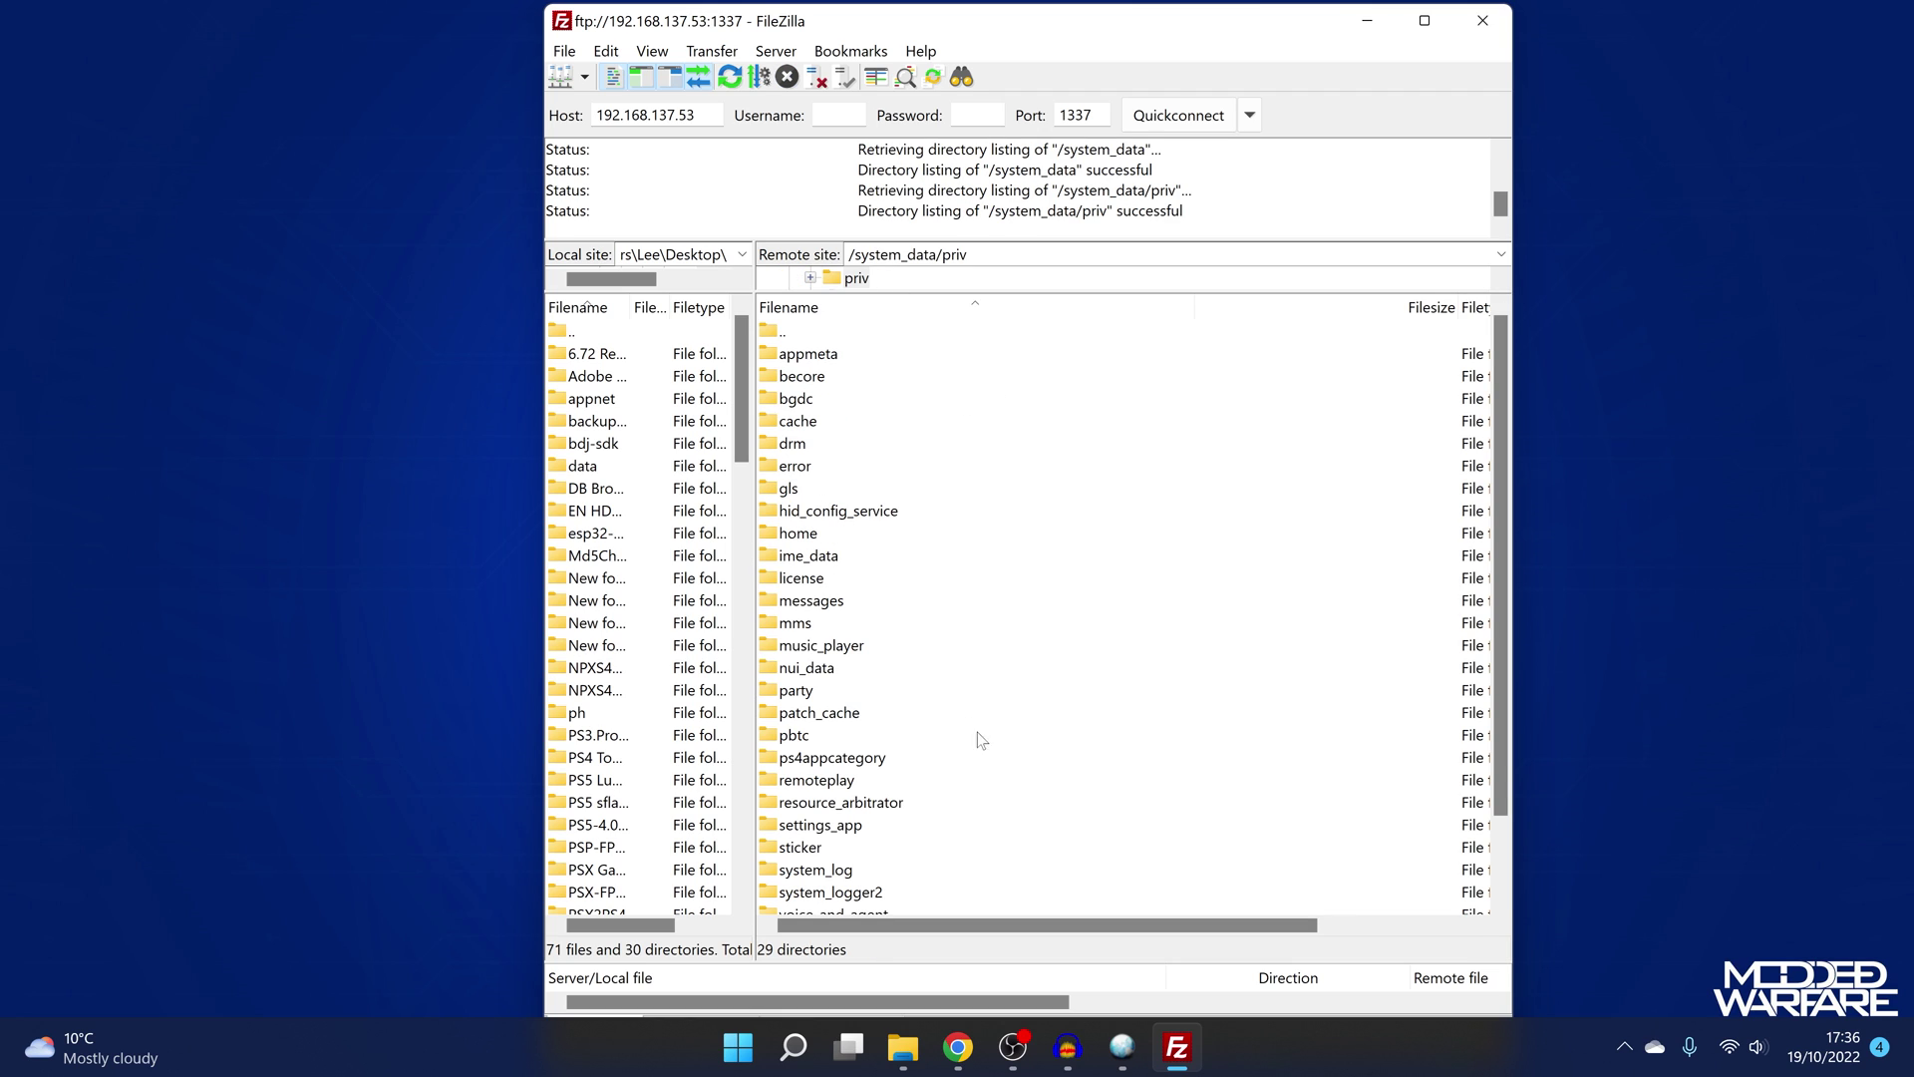
pyautogui.click(827, 624)
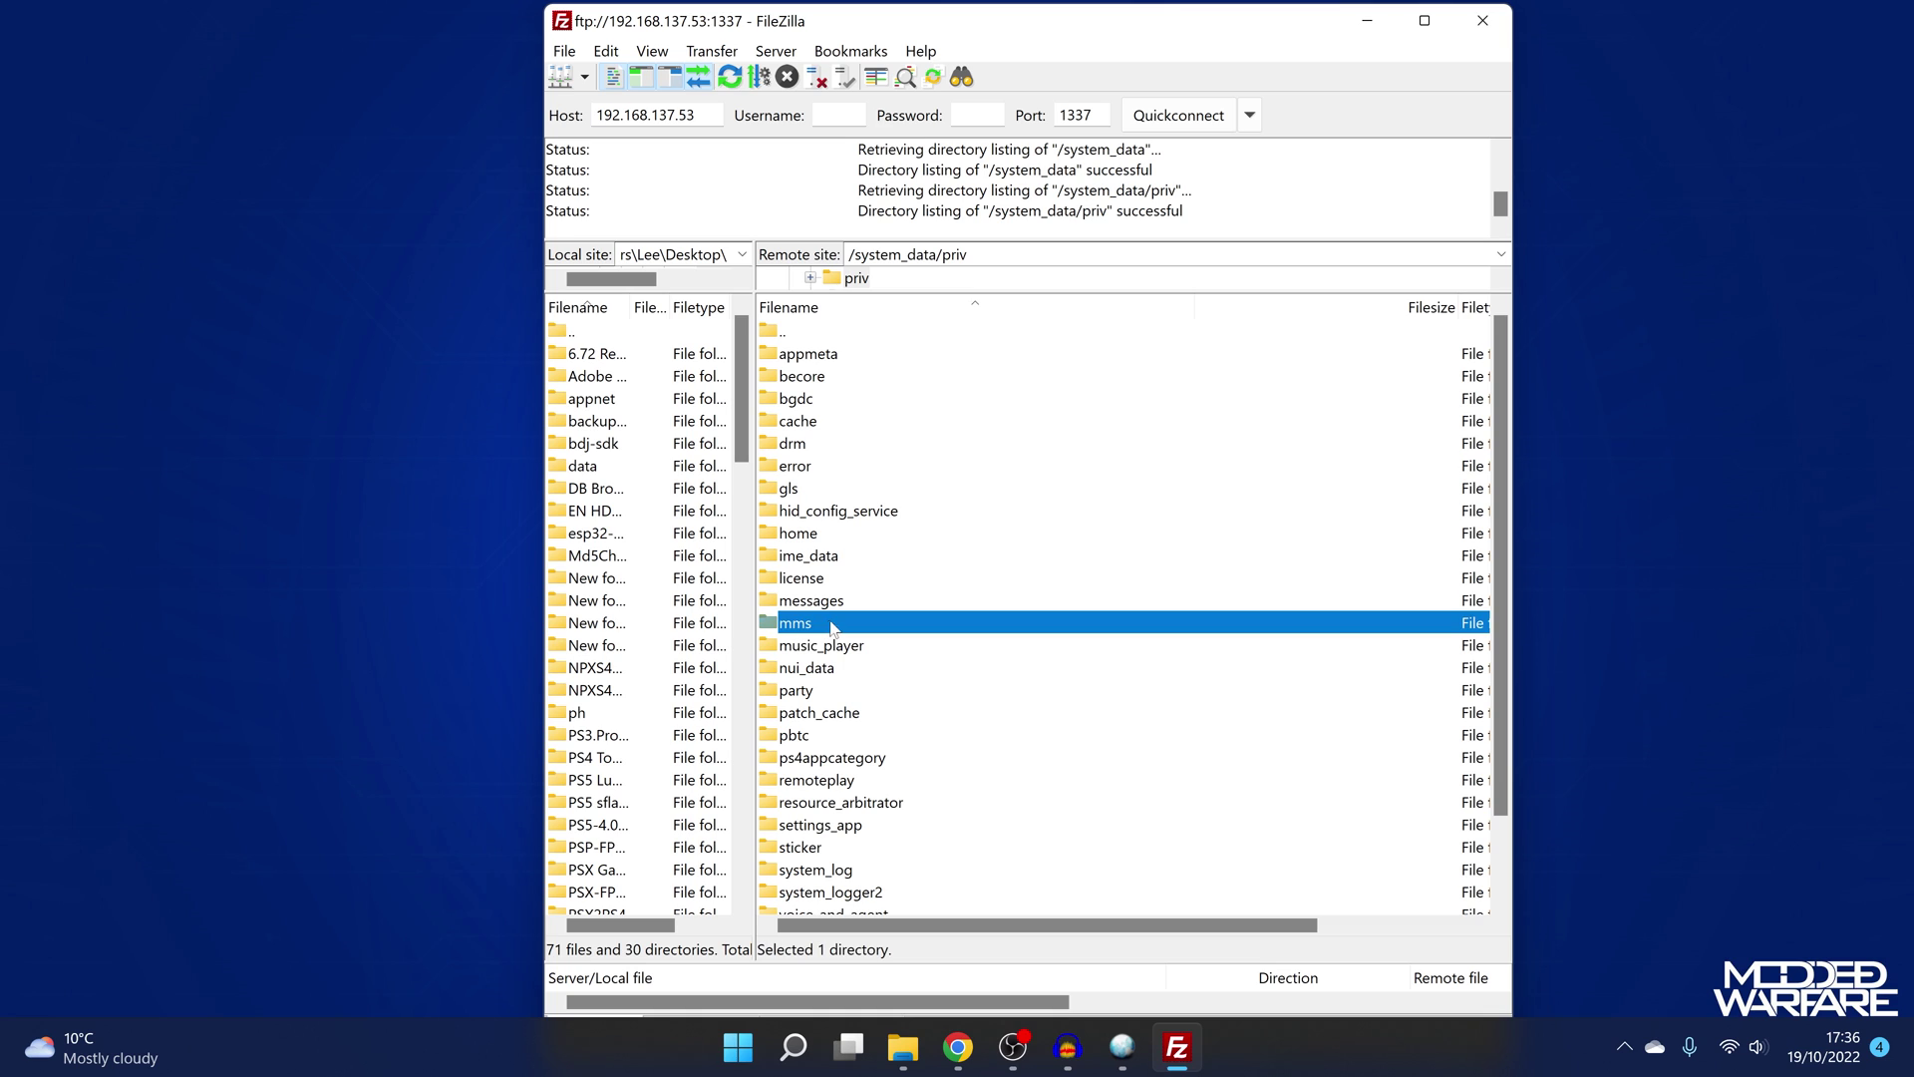
pyautogui.doubleClick(843, 626)
# - Download the remote app.db to the desktop, place it near the other desktop icons and close the FileZilla window
pyautogui.moveTo(1234, 36); pyautogui.dragTo(1507, 35)
pyautogui.click(1065, 446)
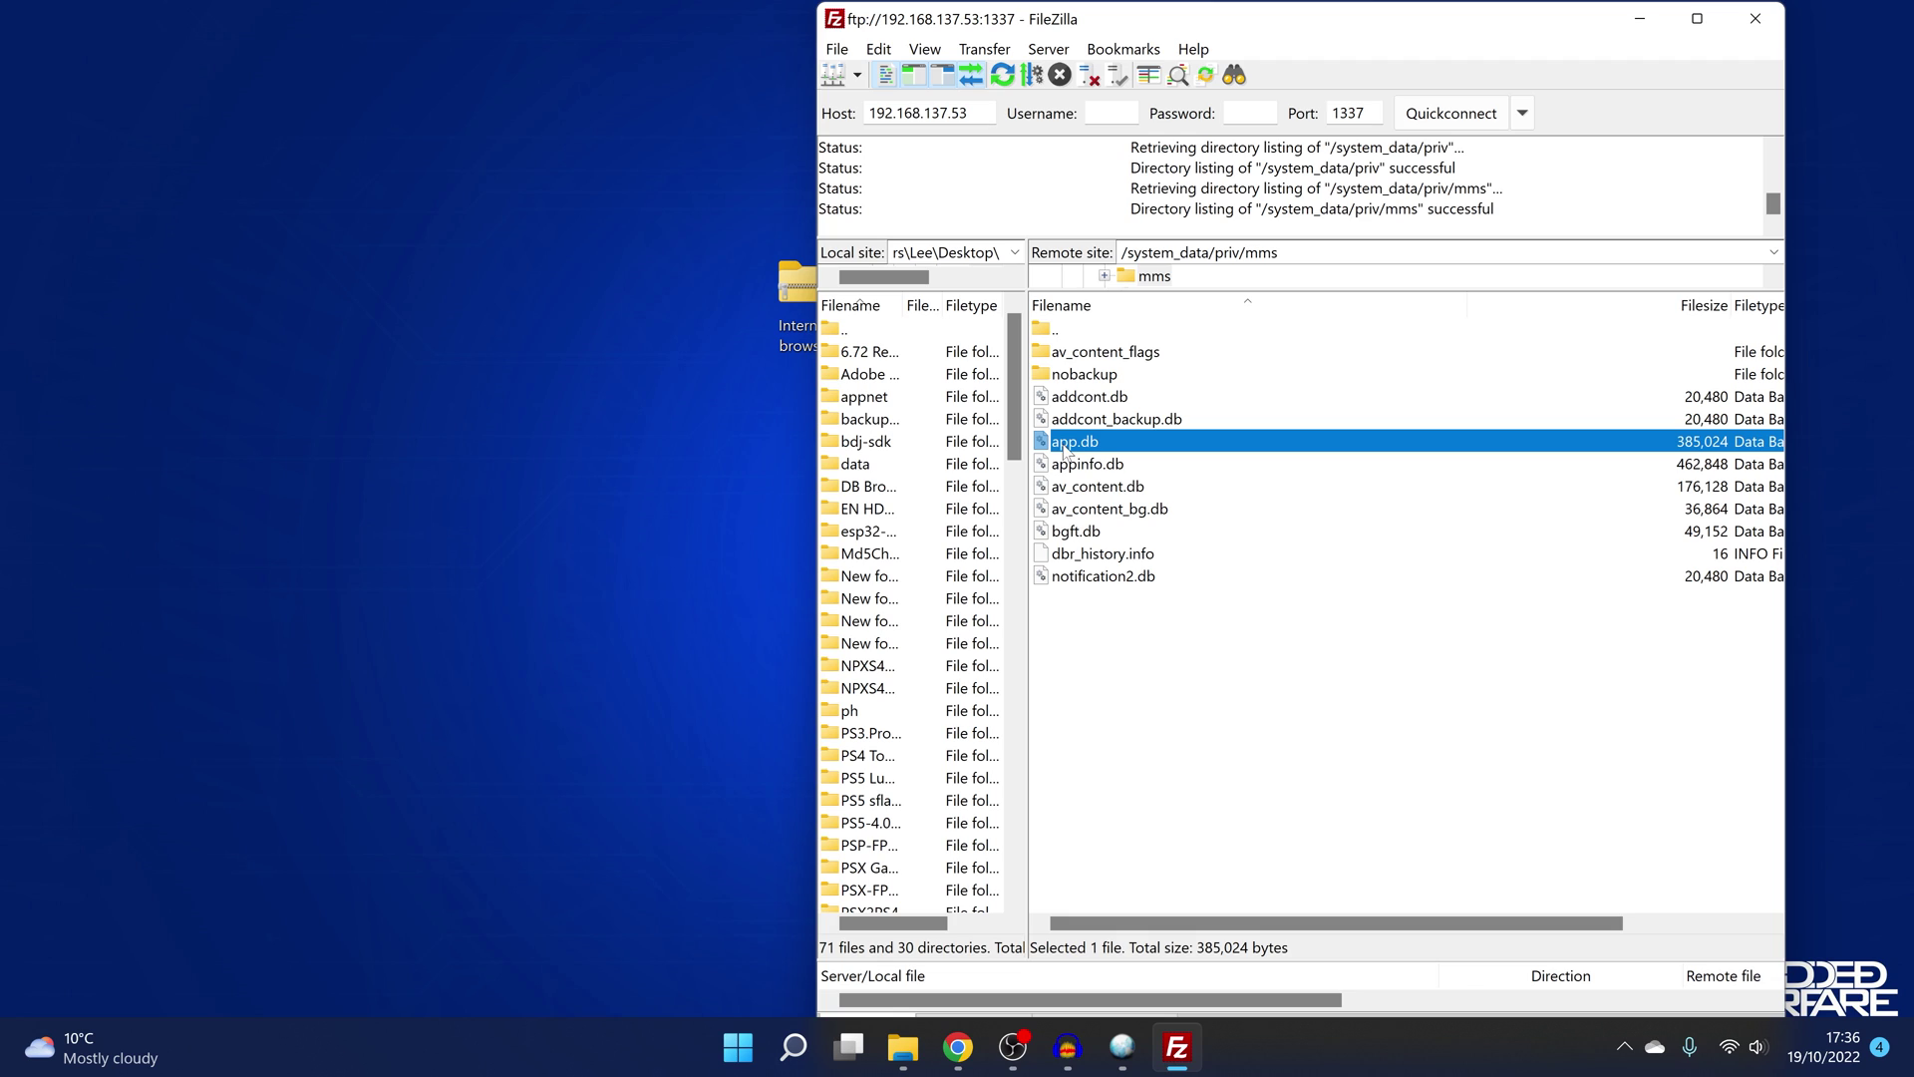
pyautogui.moveTo(1116, 451); pyautogui.dragTo(1024, 448)
pyautogui.moveTo(295, 267); pyautogui.dragTo(303, 265)
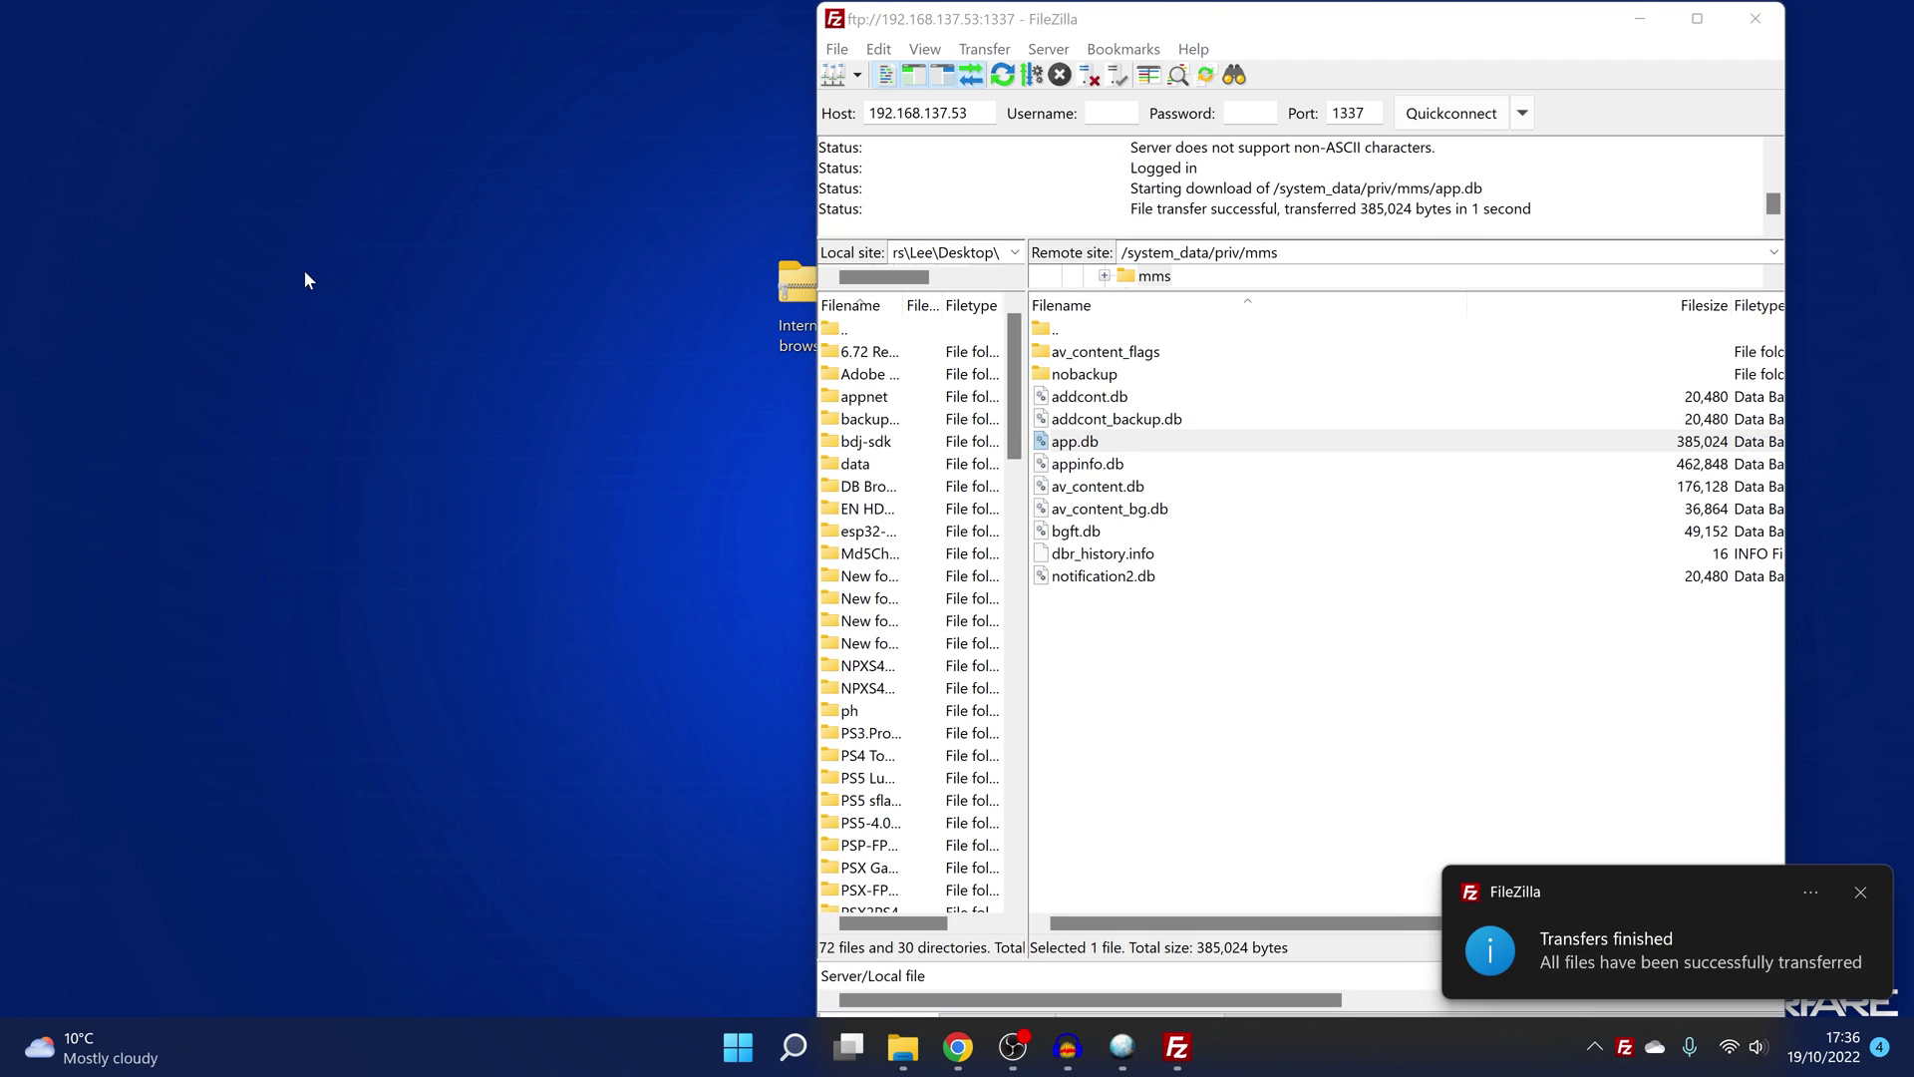
pyautogui.moveTo(40, 84); pyautogui.dragTo(542, 307)
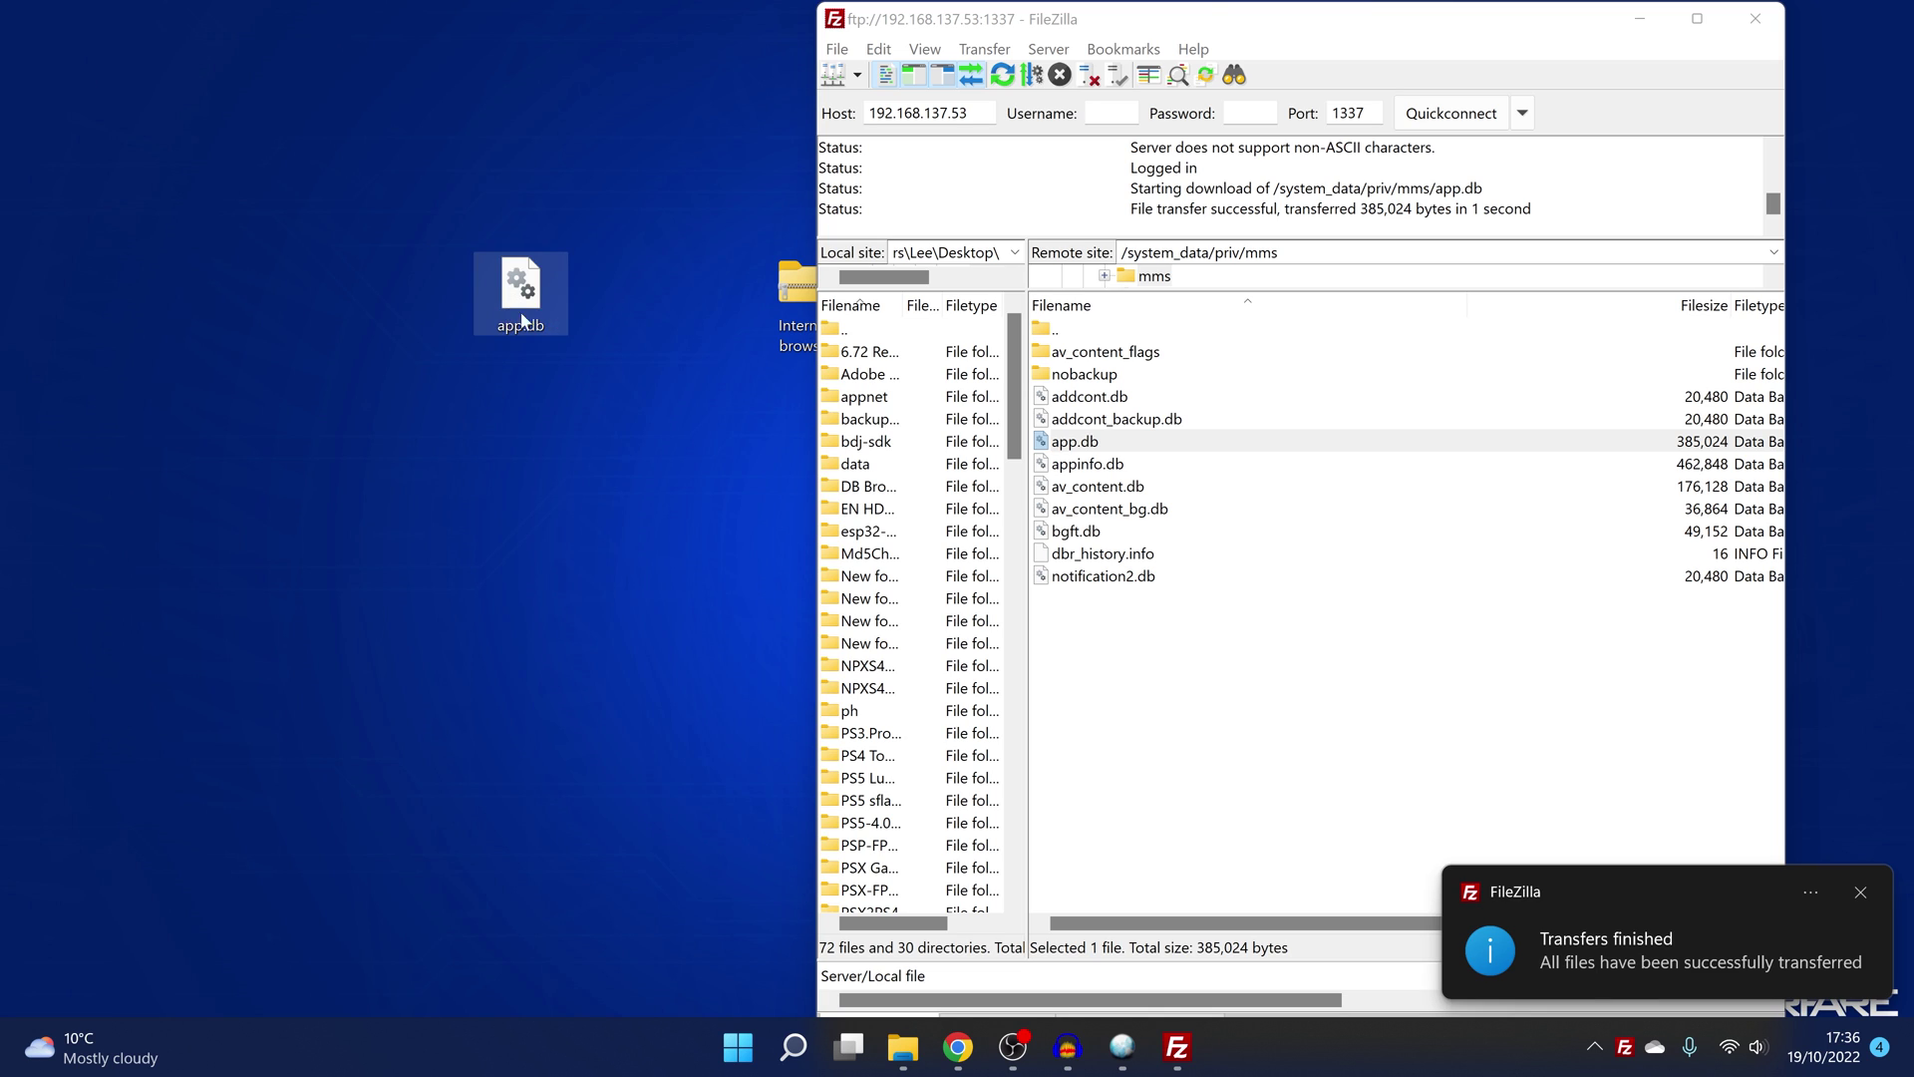
pyautogui.click(1755, 20)
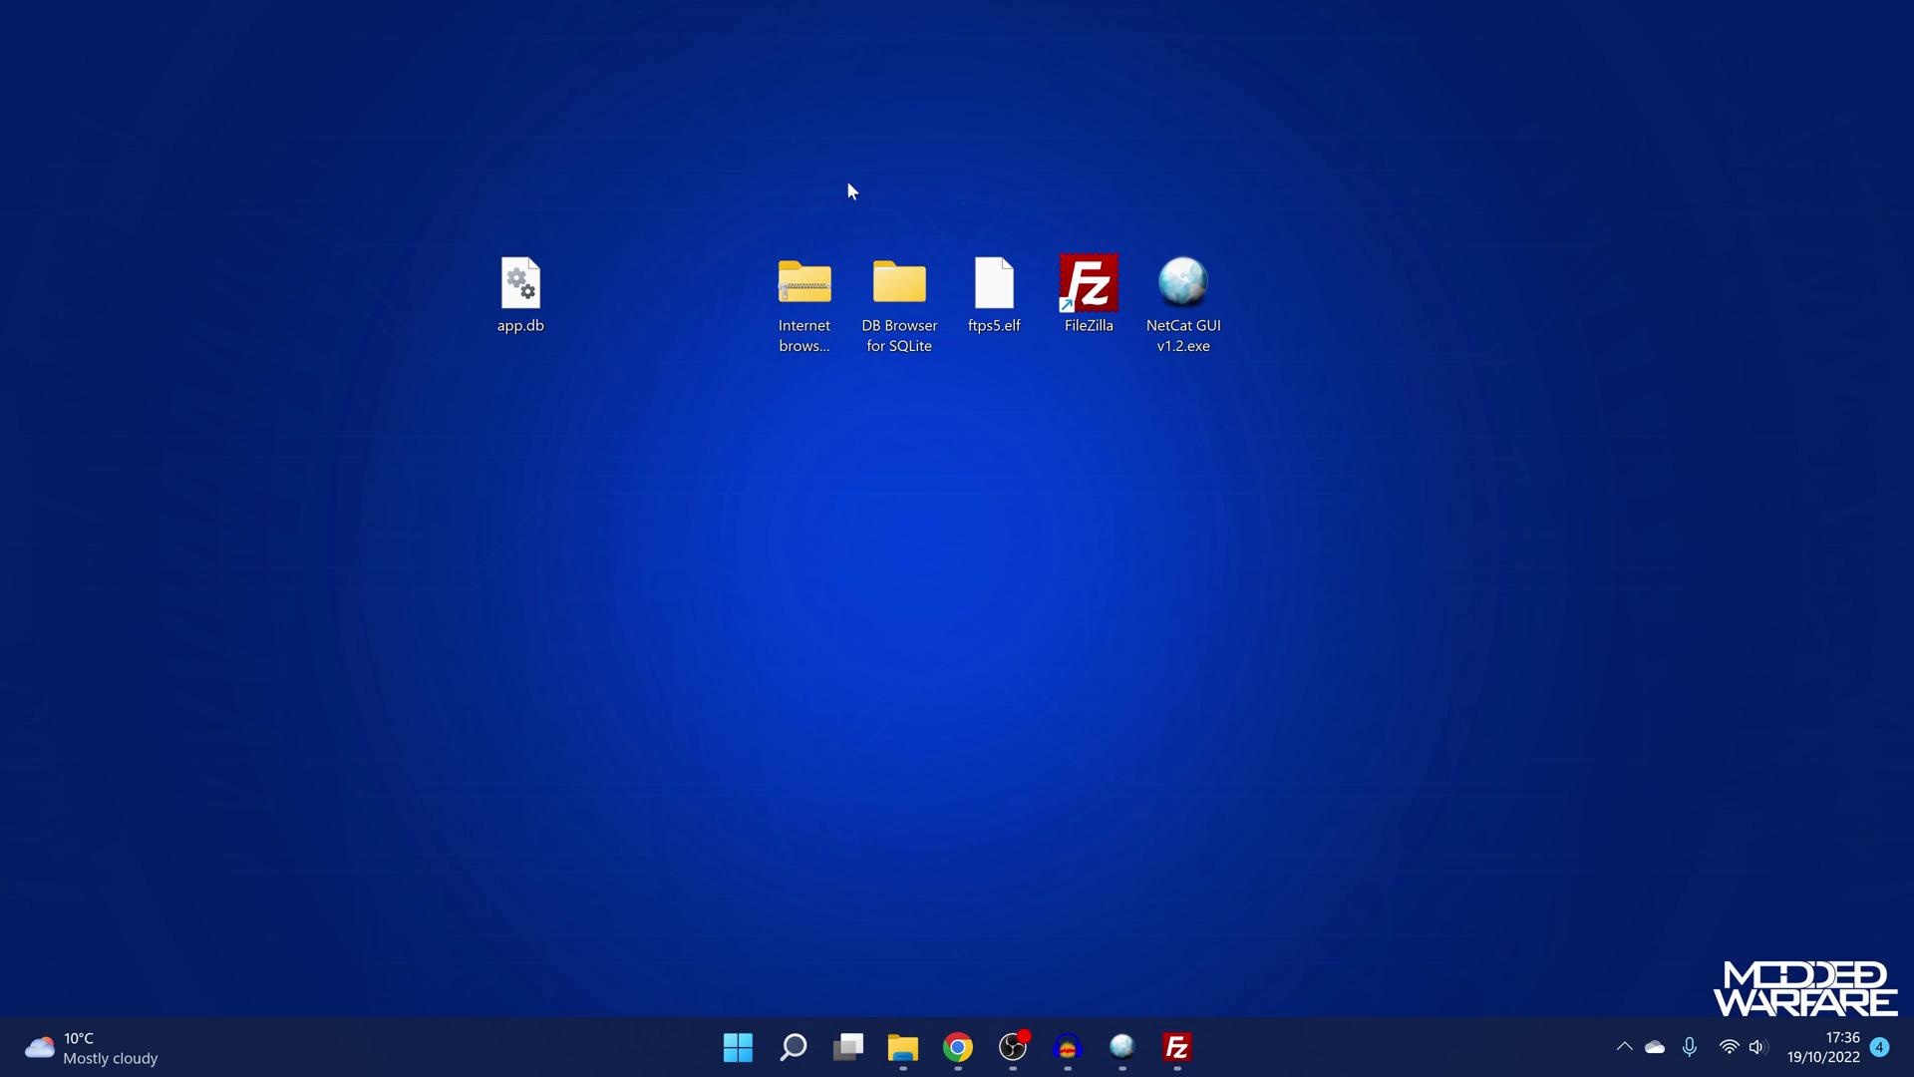
# - View the Twitter thread with the PS5 web browser download link in Chrome, and return to the desktop
pyautogui.moveTo(855, 122); pyautogui.dragTo(923, 458)
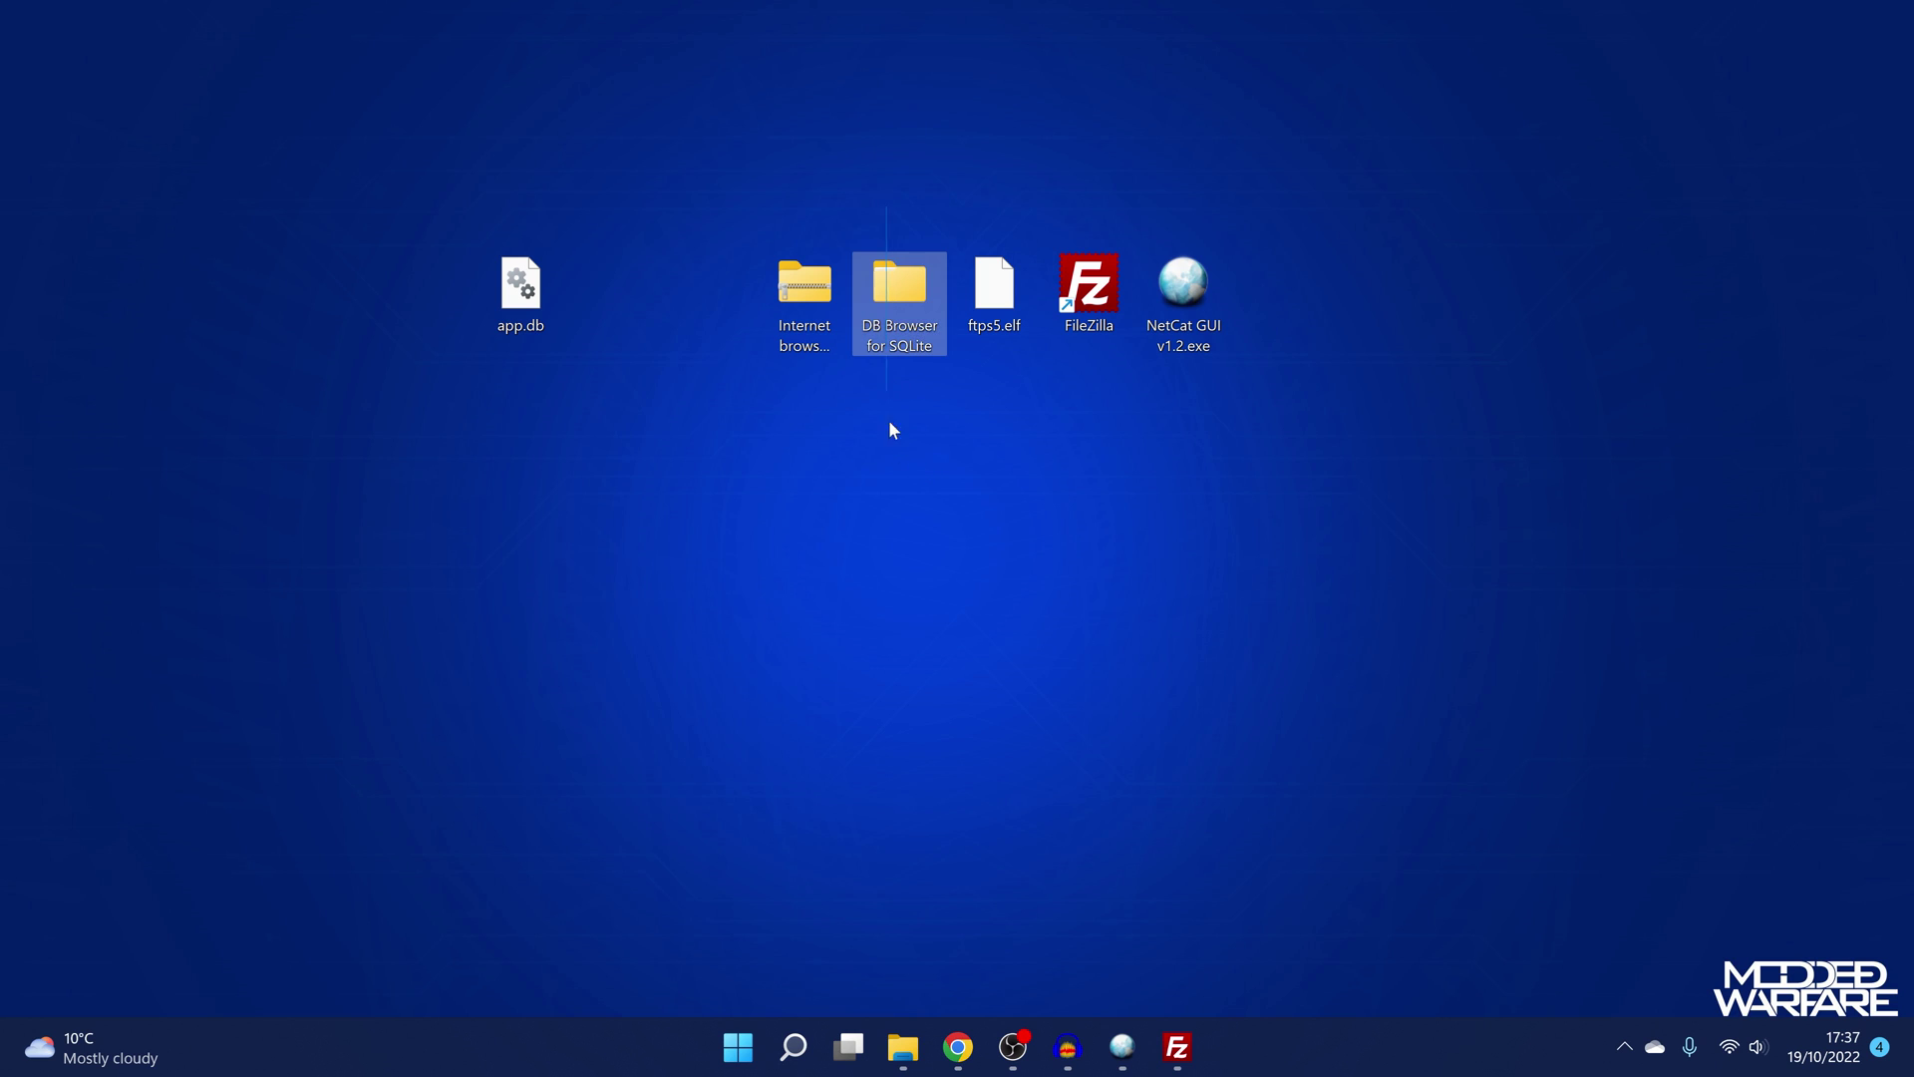
pyautogui.moveTo(811, 175); pyautogui.dragTo(768, 323)
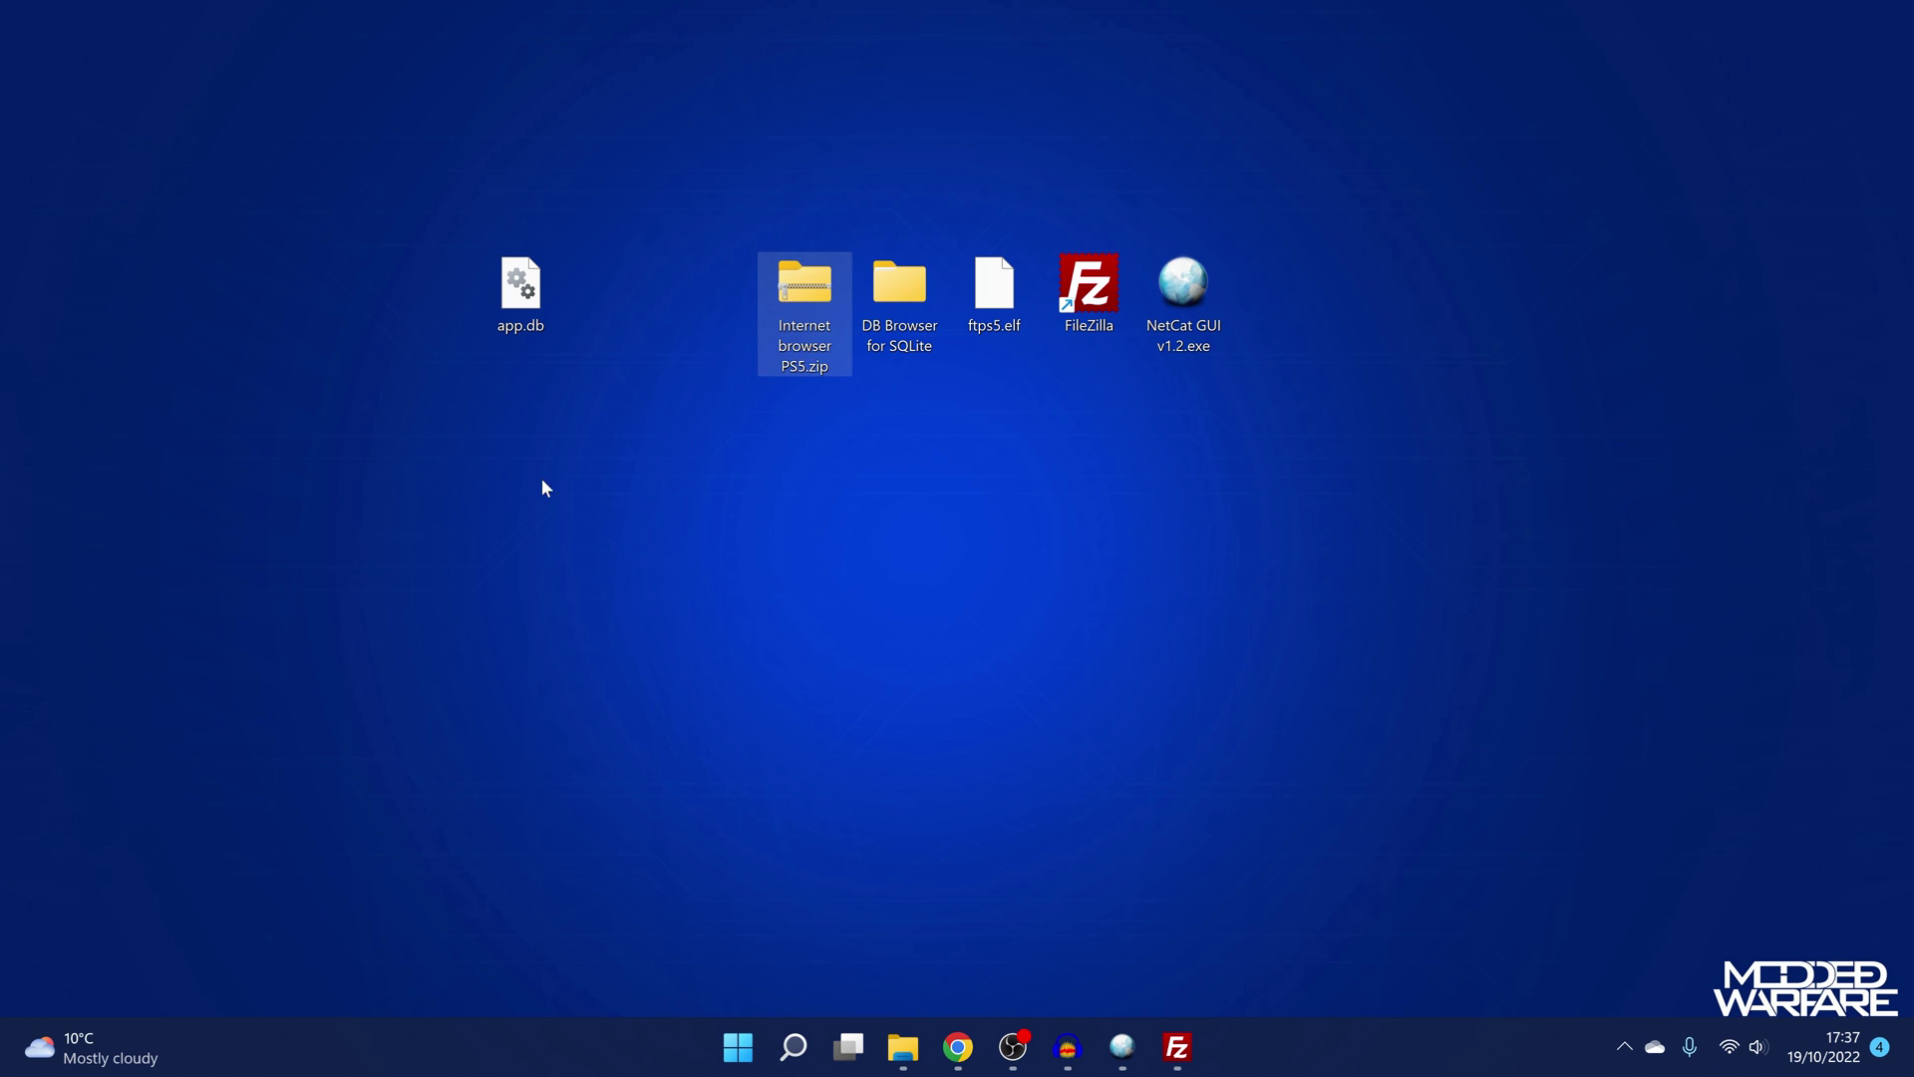
pyautogui.moveTo(0, 468); pyautogui.dragTo(1281, 10)
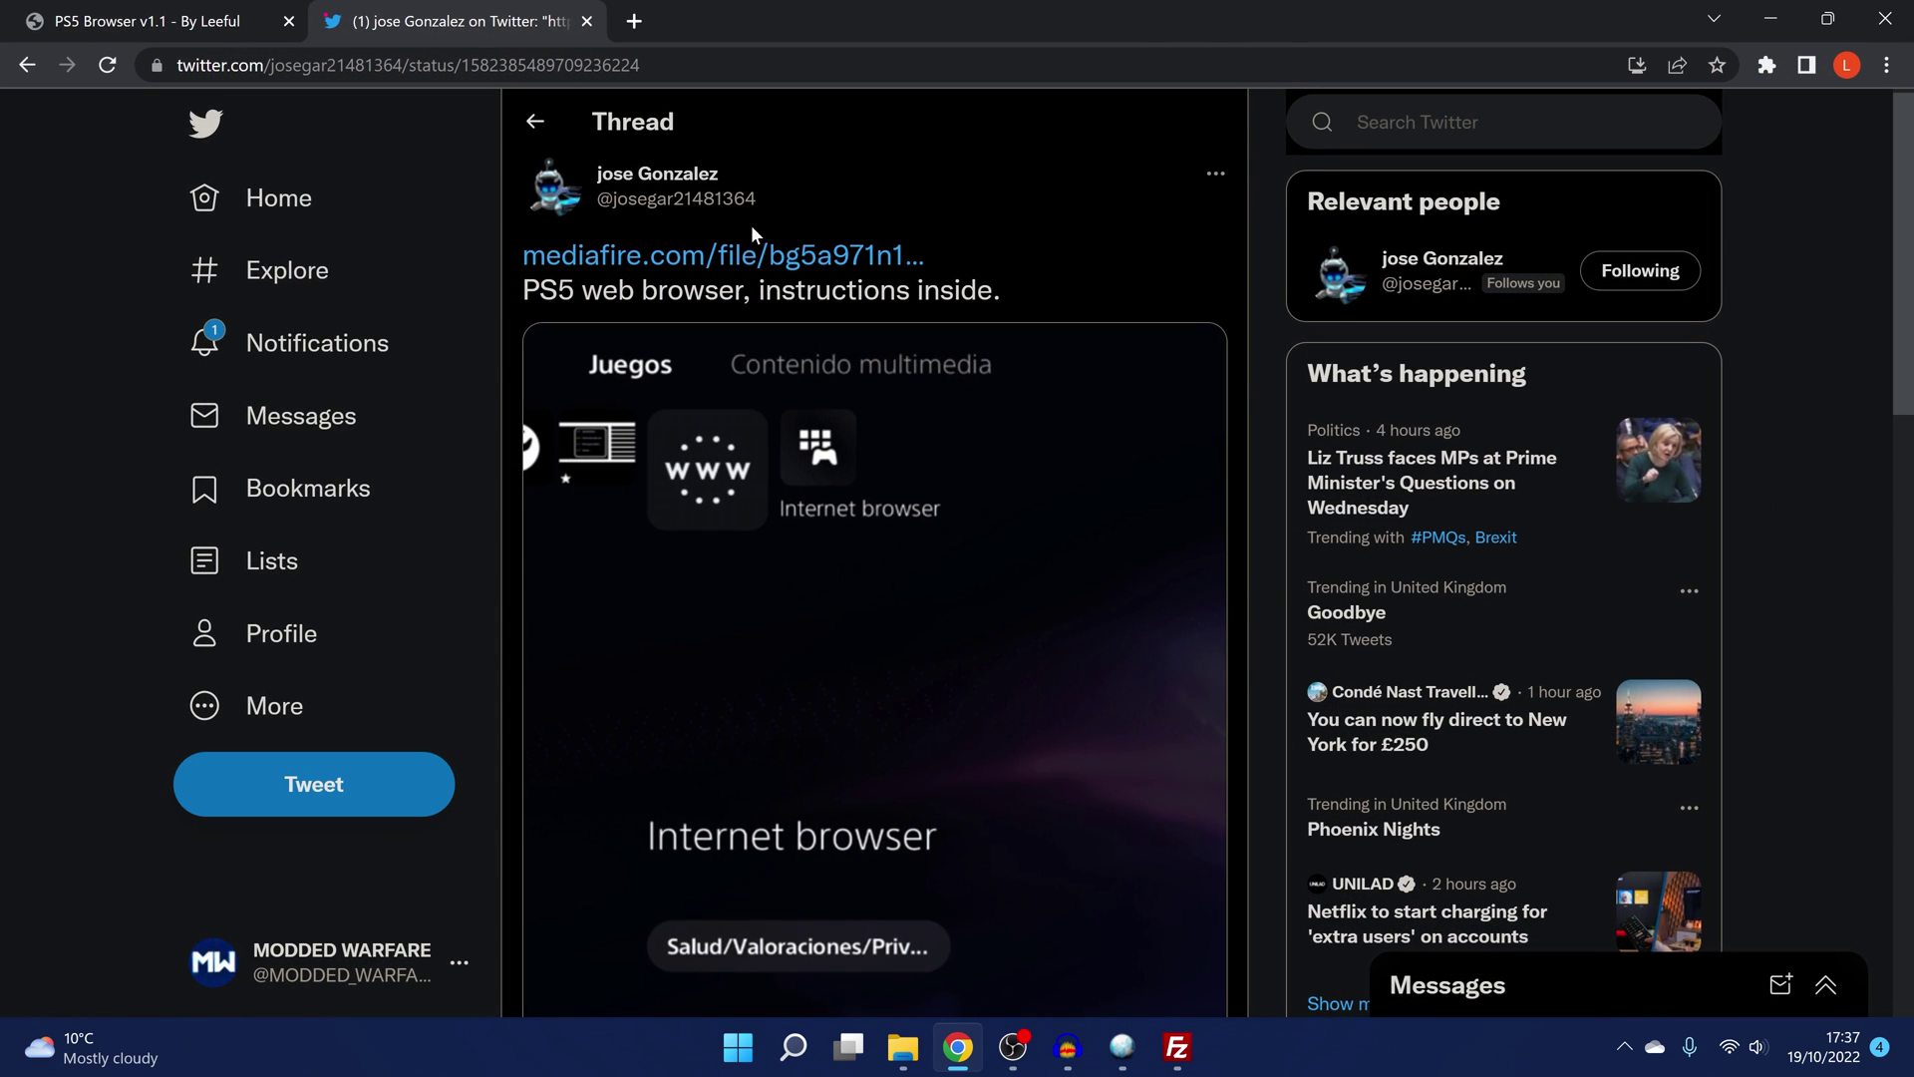
pyautogui.scroll(-2, 897, 670)
pyautogui.scroll(2, 897, 670)
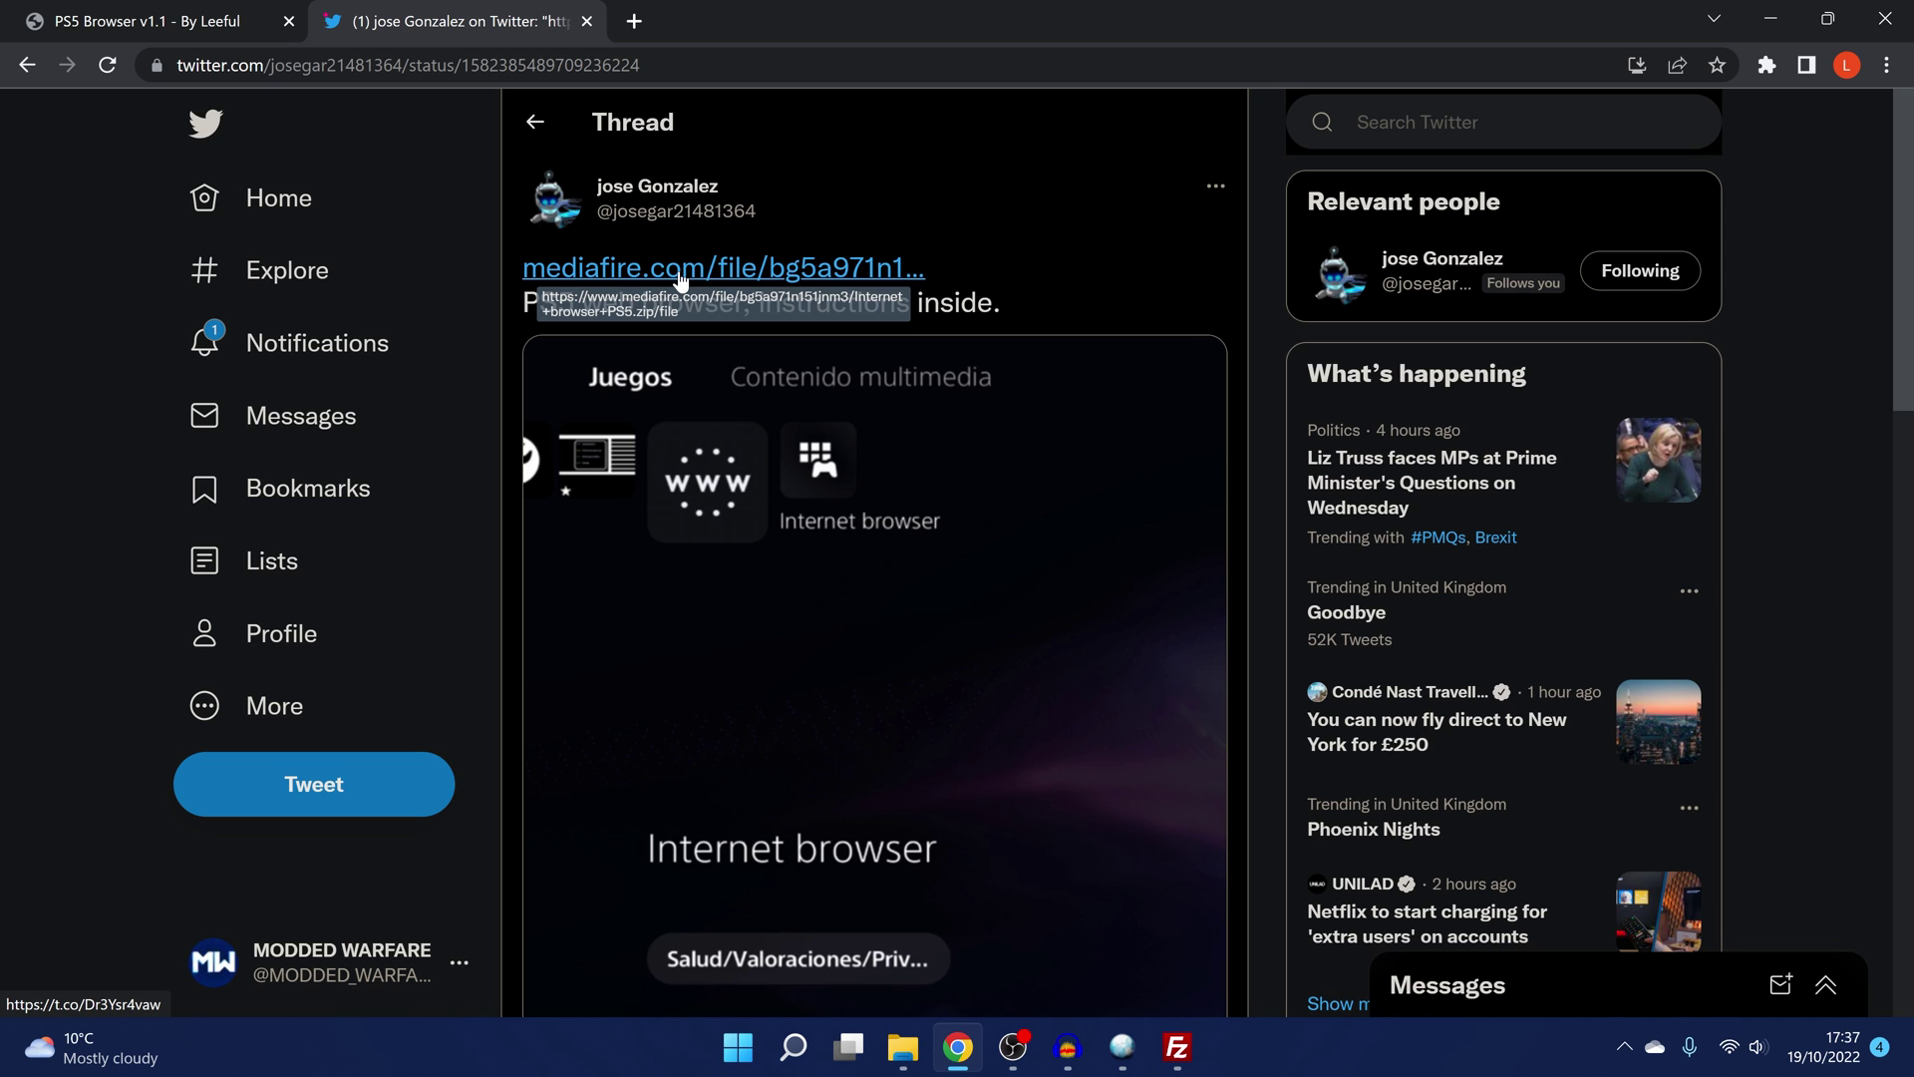
pyautogui.click(1771, 18)
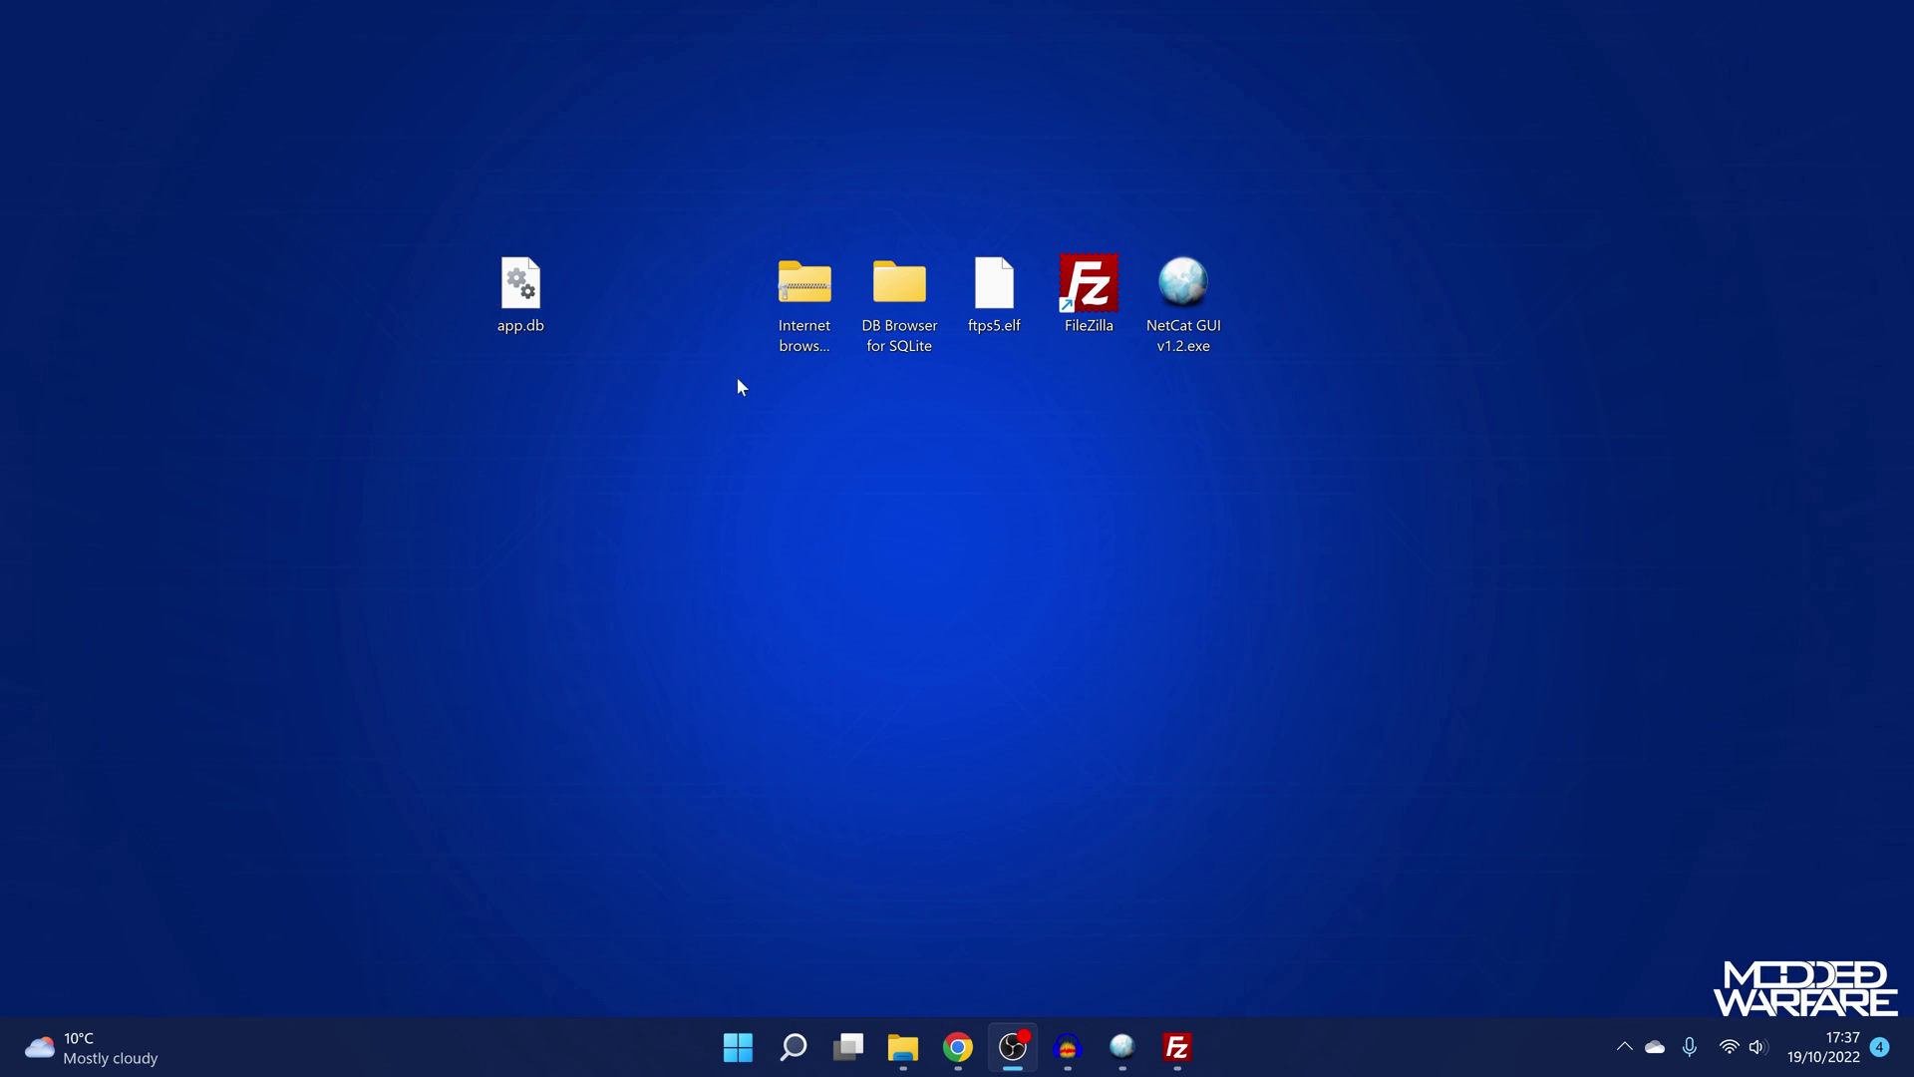
# - Extract Internet browser PS5.zip to the desktop and place the extracted folder beside the zip file
pyautogui.rightClick(802, 291)
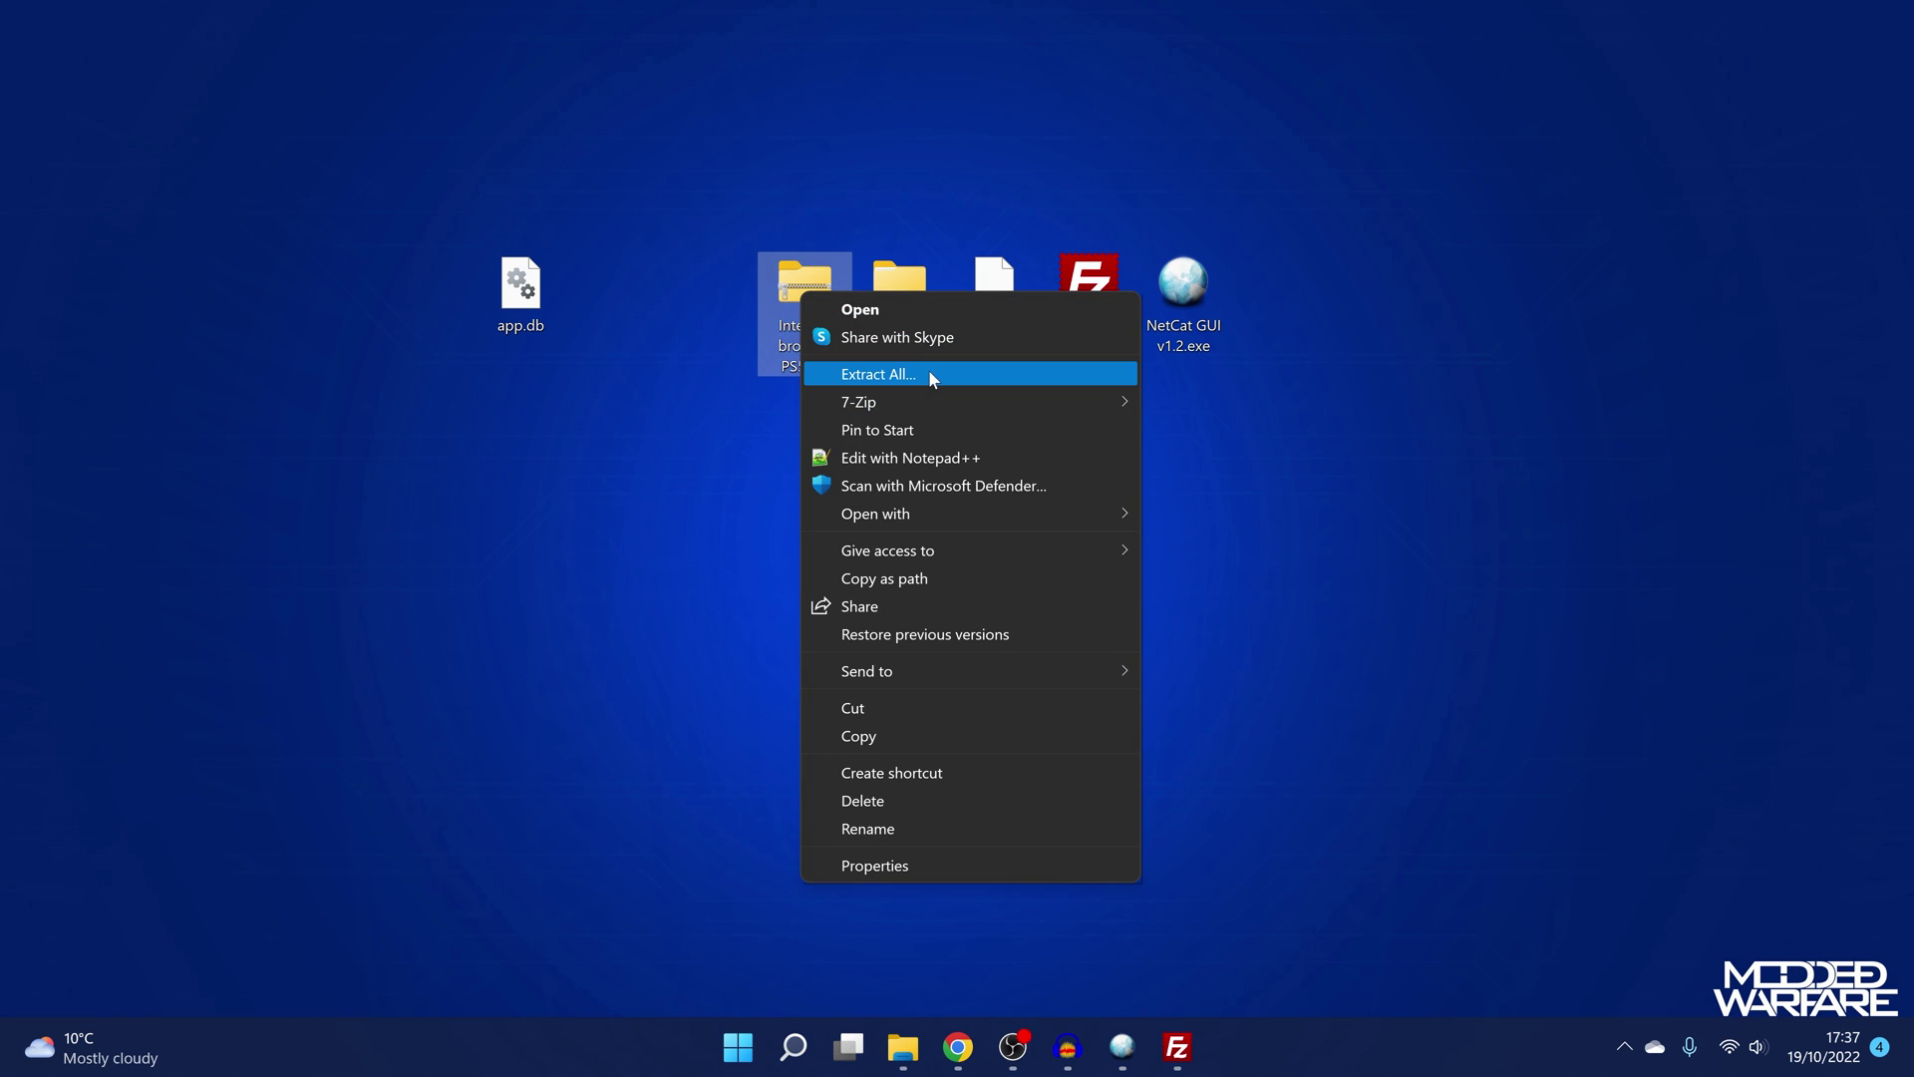
pyautogui.click(877, 373)
pyautogui.click(1167, 773)
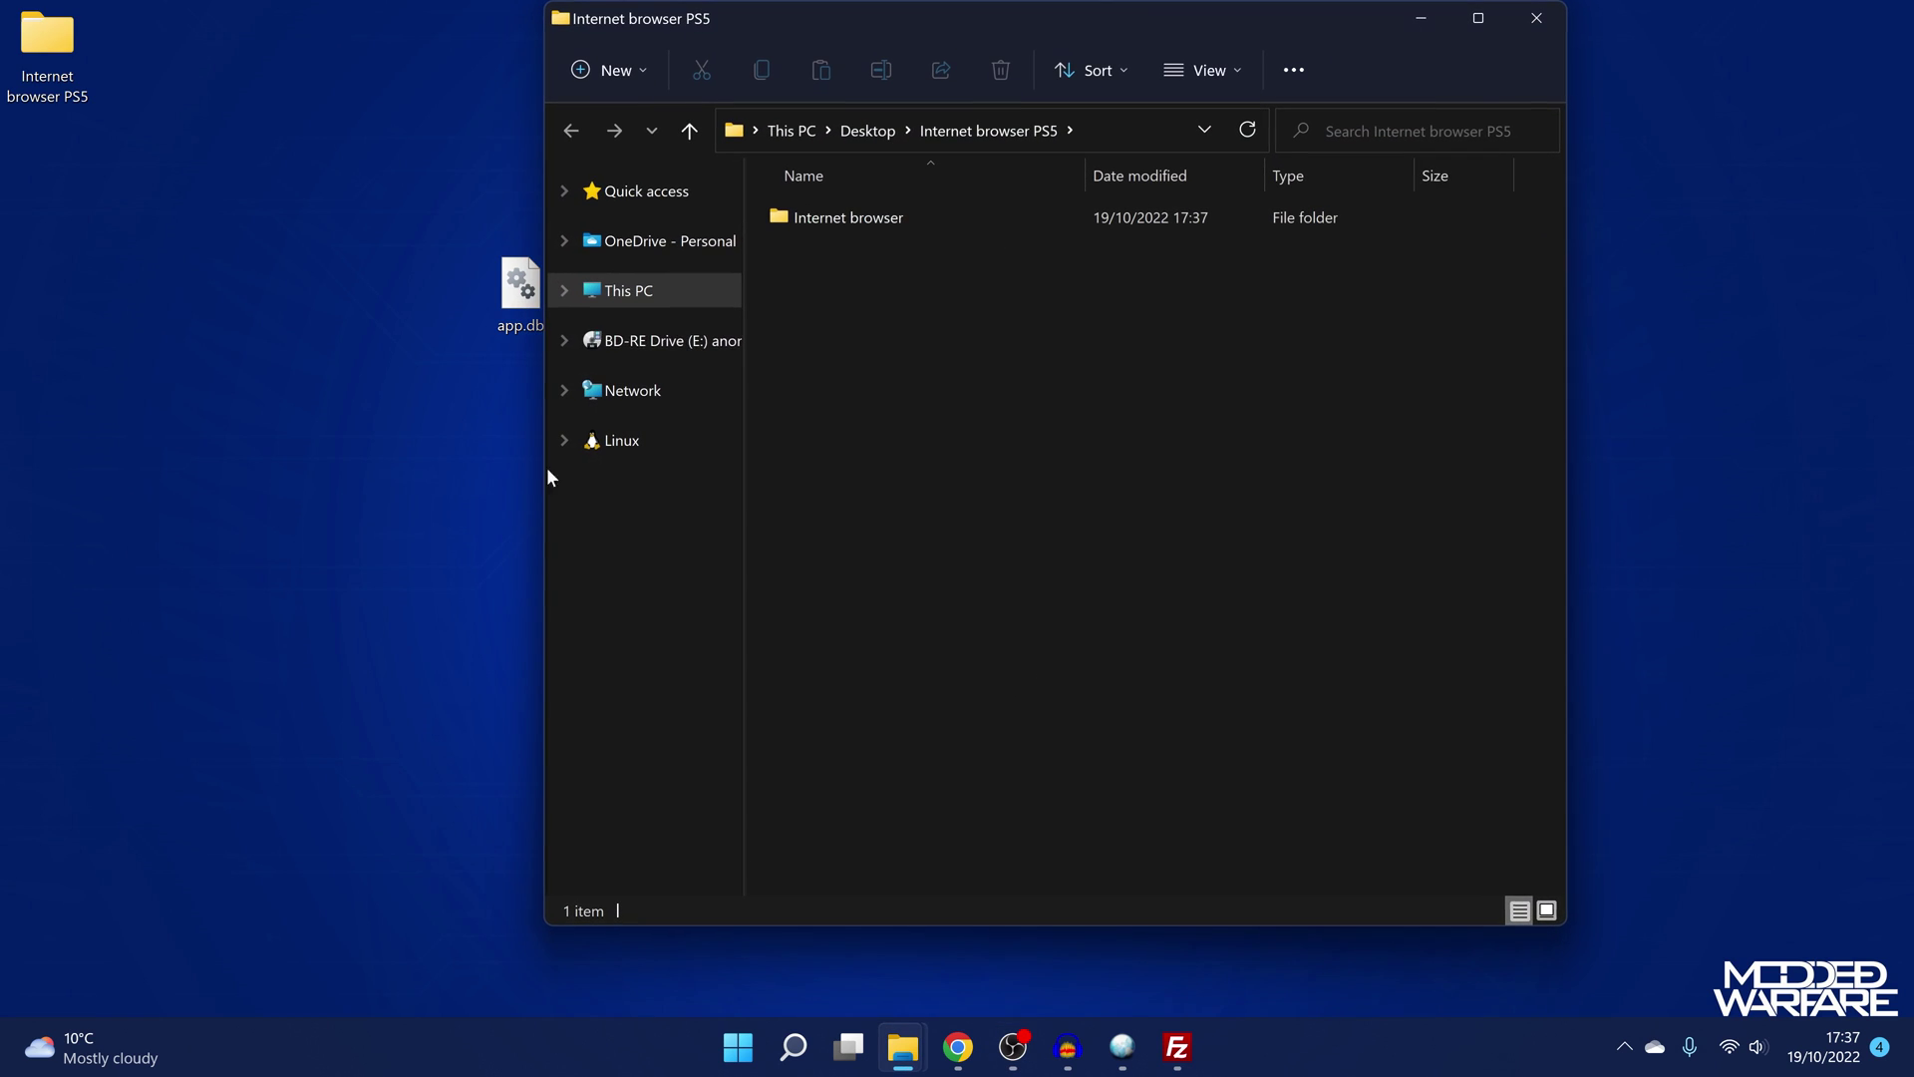
pyautogui.click(1536, 18)
pyautogui.moveTo(47, 50); pyautogui.dragTo(720, 334)
# - Examine the data folder, app.db, Instructions.txt and url.png inside the extracted Internet browser folder, and close the window
pyautogui.doubleClick(719, 334)
pyautogui.doubleClick(961, 247)
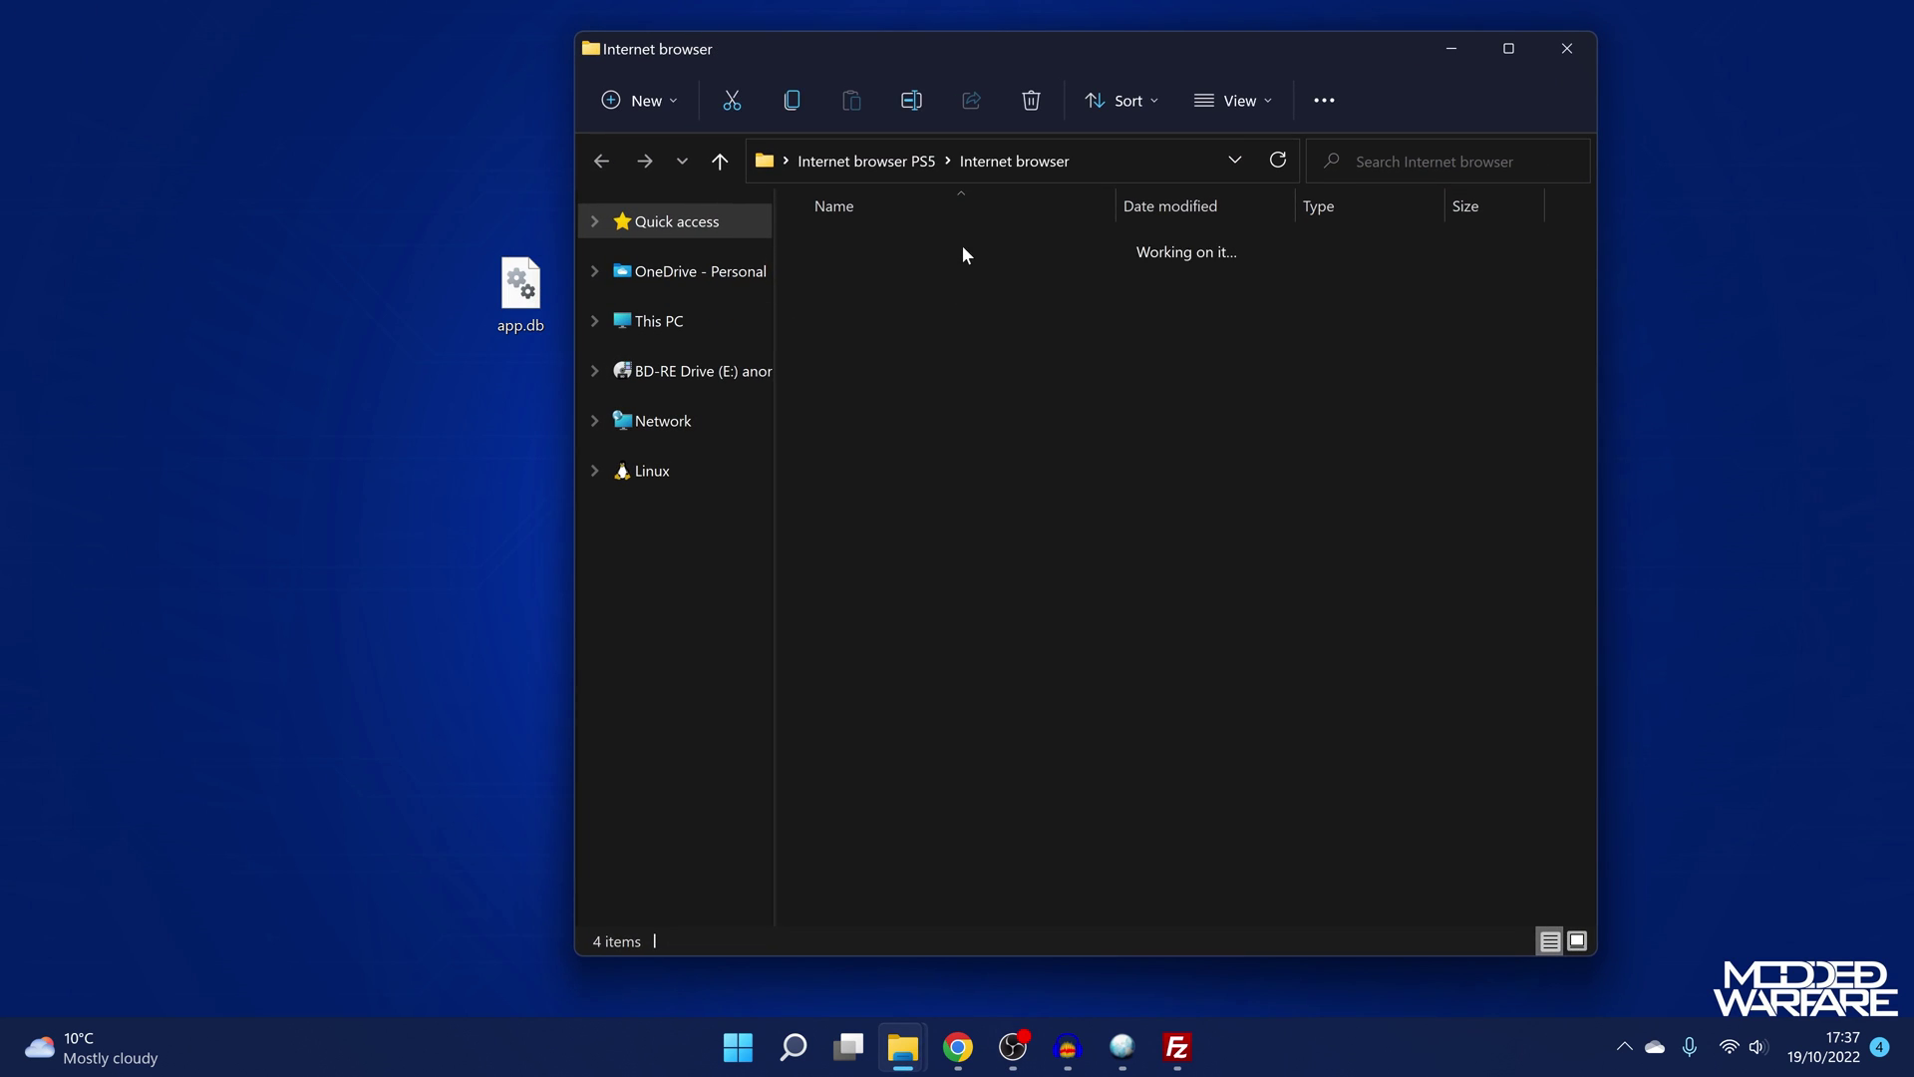
pyautogui.click(870, 242)
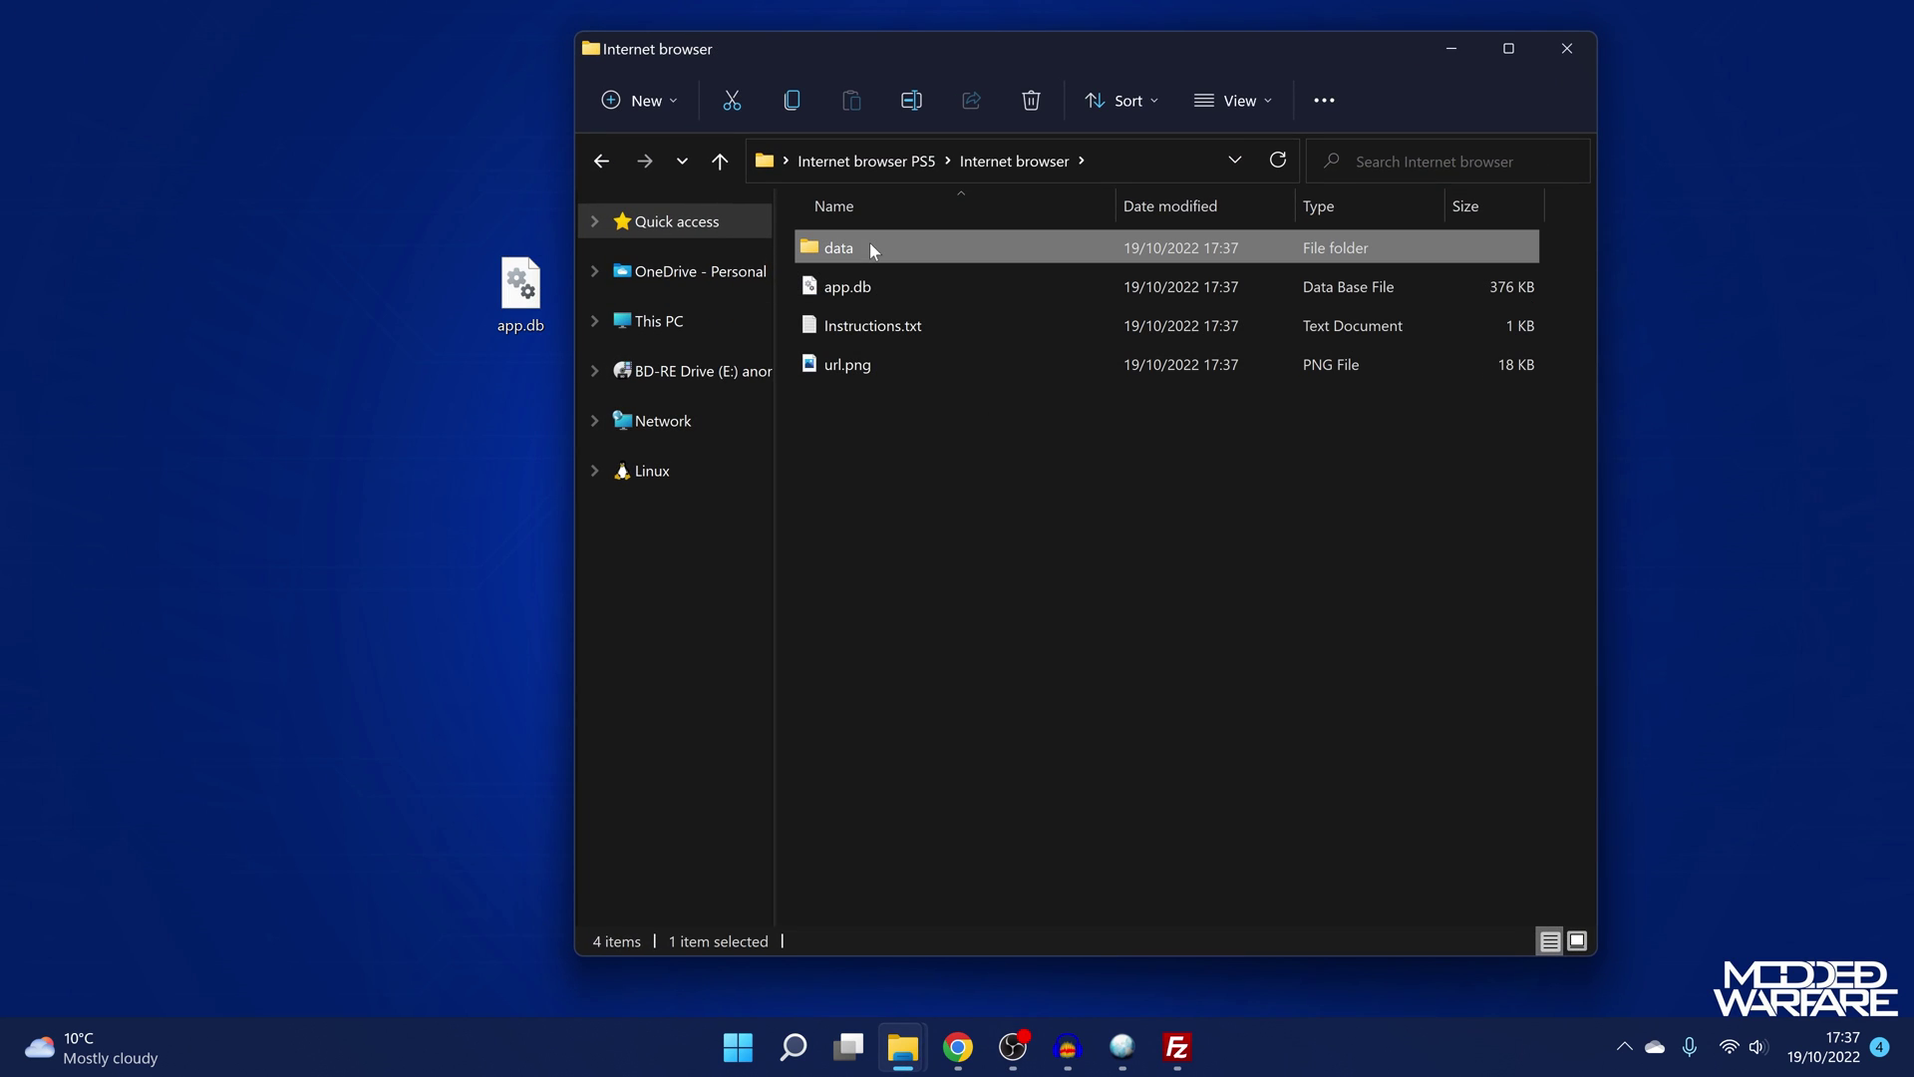
pyautogui.click(857, 291)
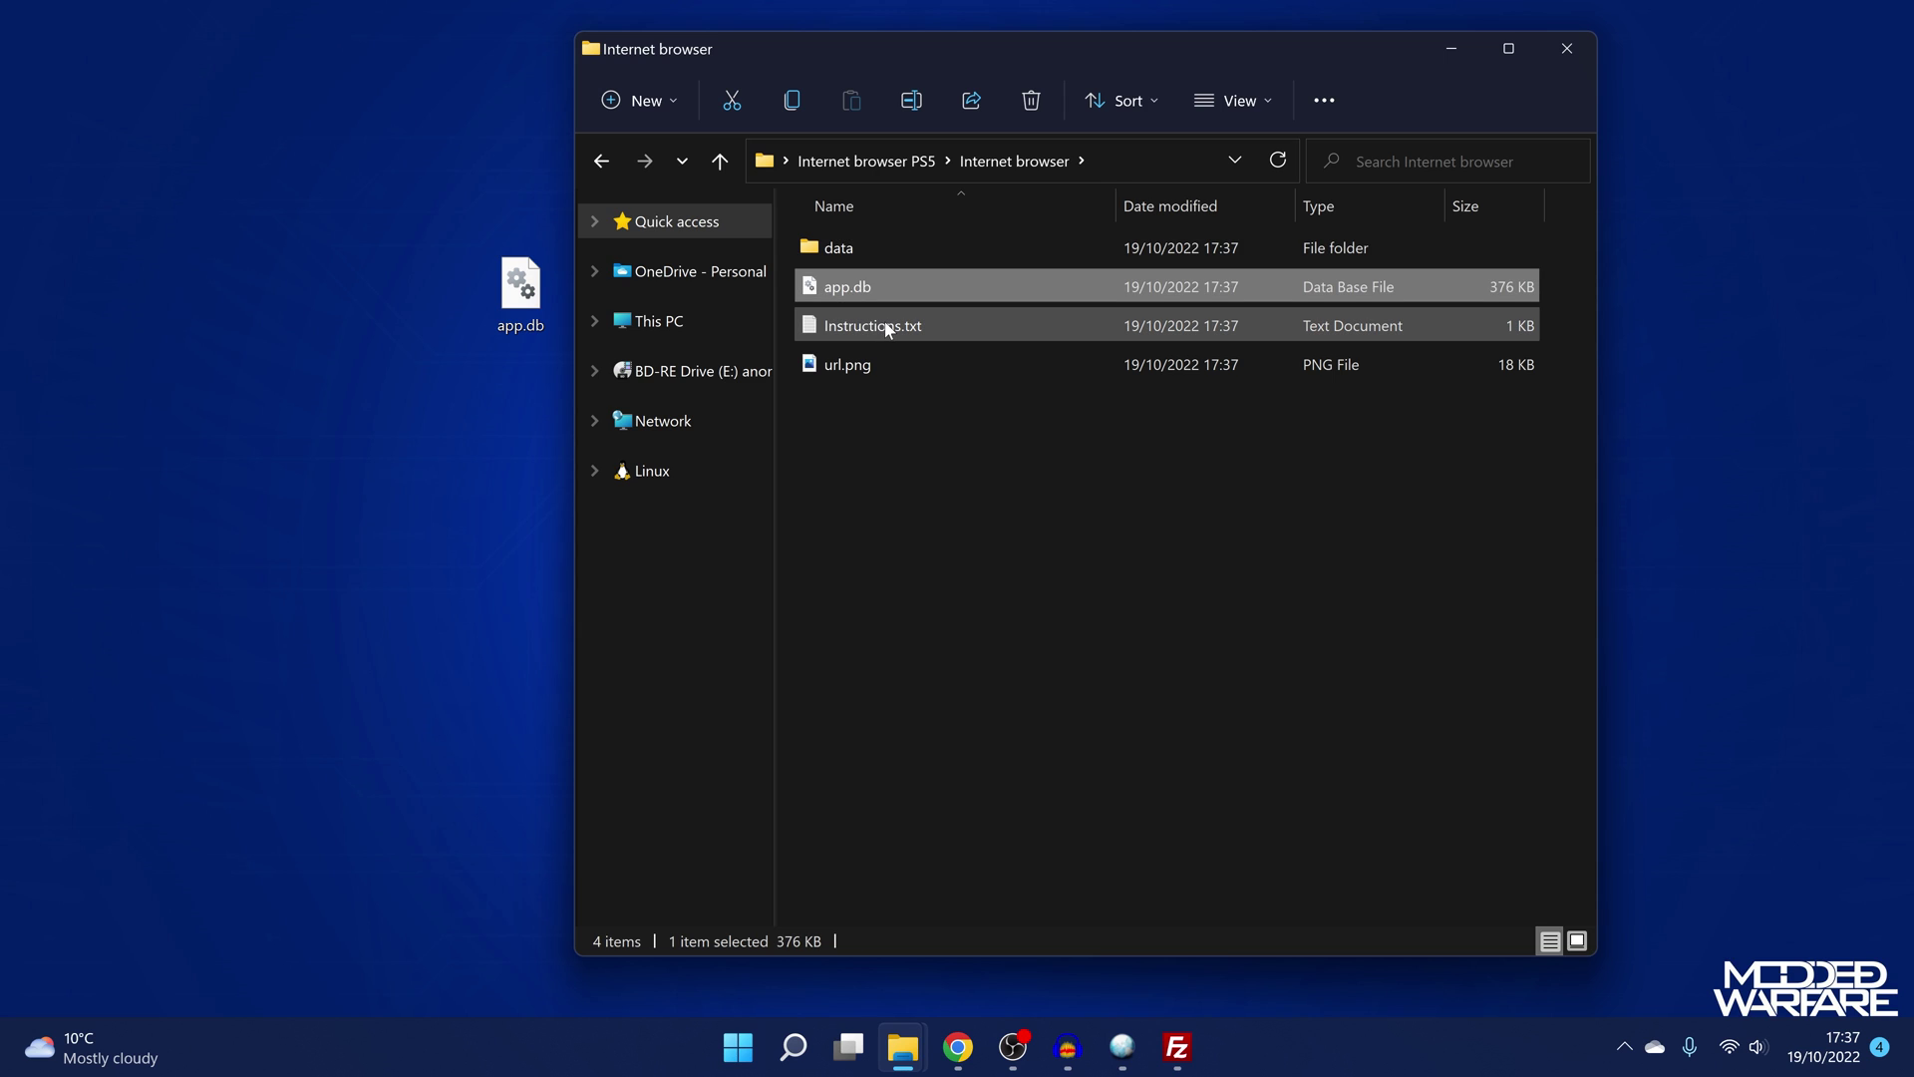
pyautogui.click(878, 329)
pyautogui.click(935, 449)
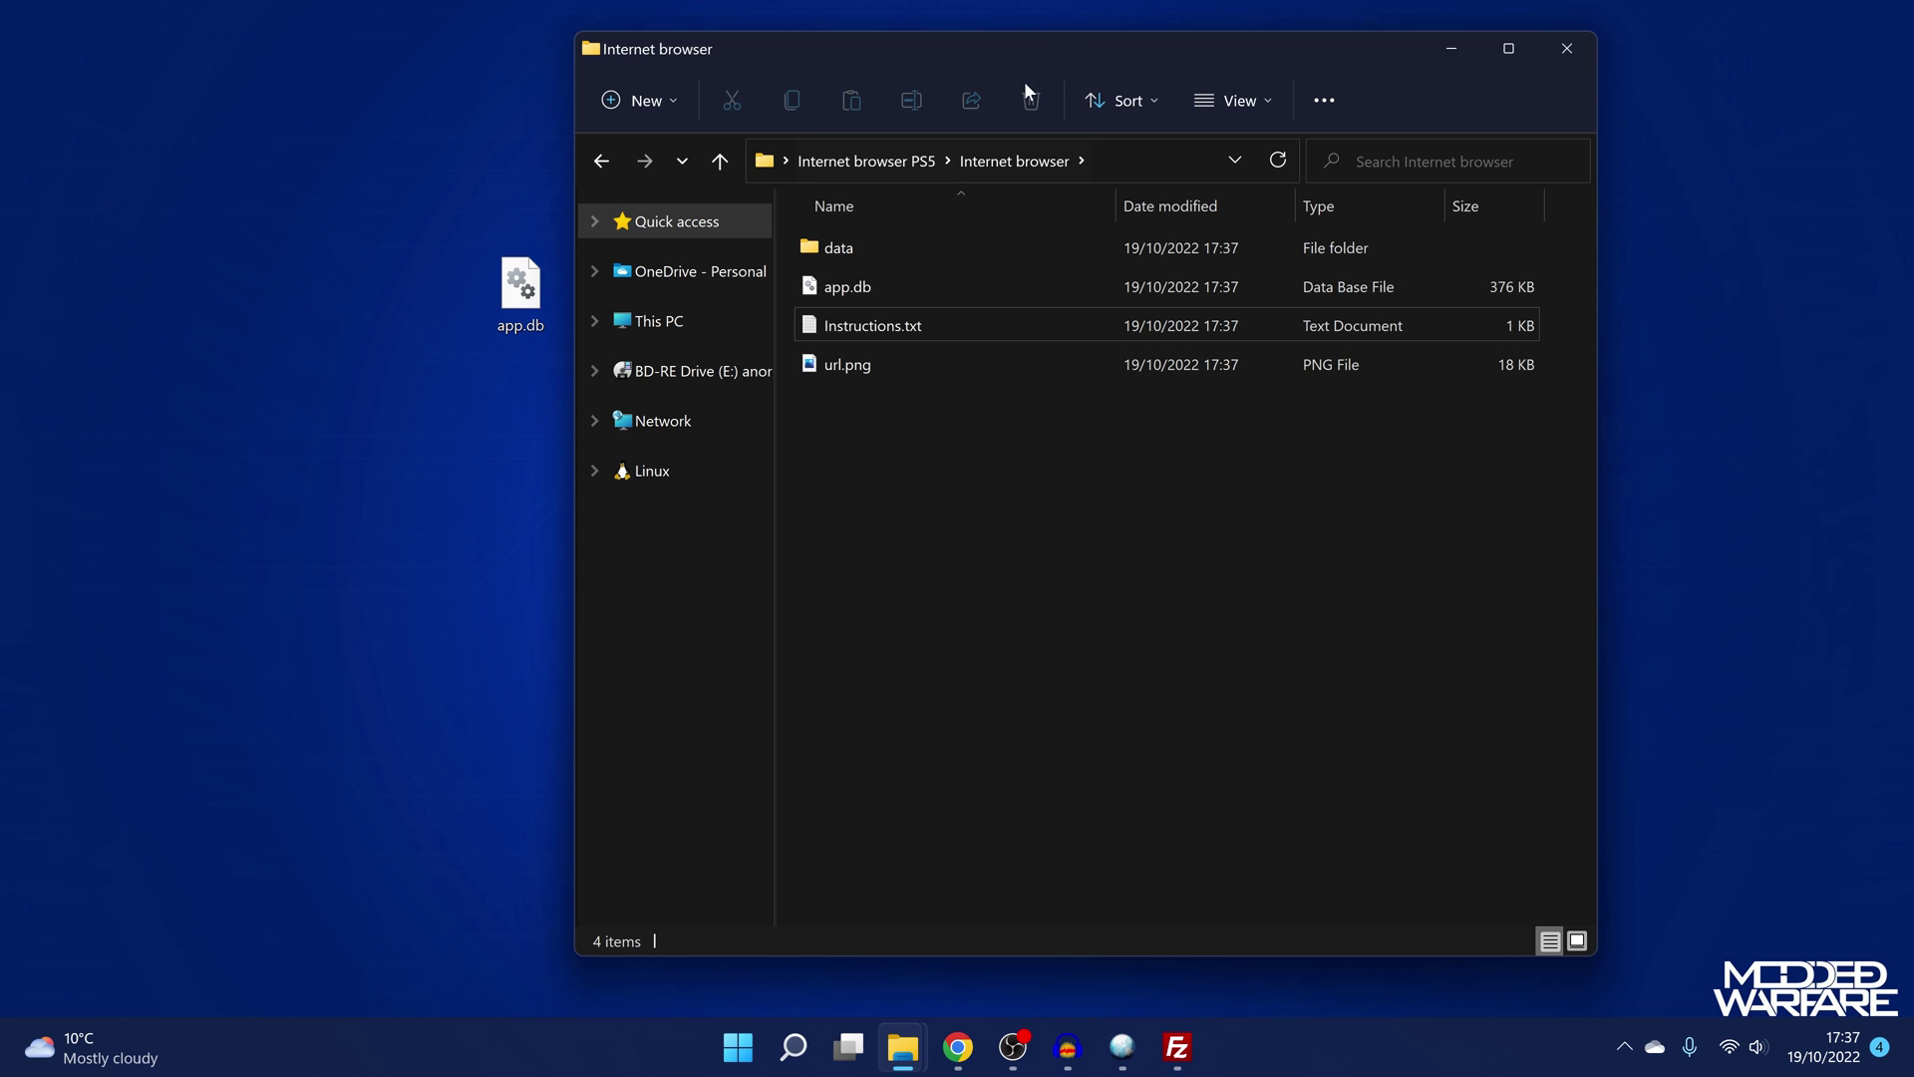
pyautogui.moveTo(1086, 63); pyautogui.dragTo(1336, 54)
pyautogui.click(1495, 54)
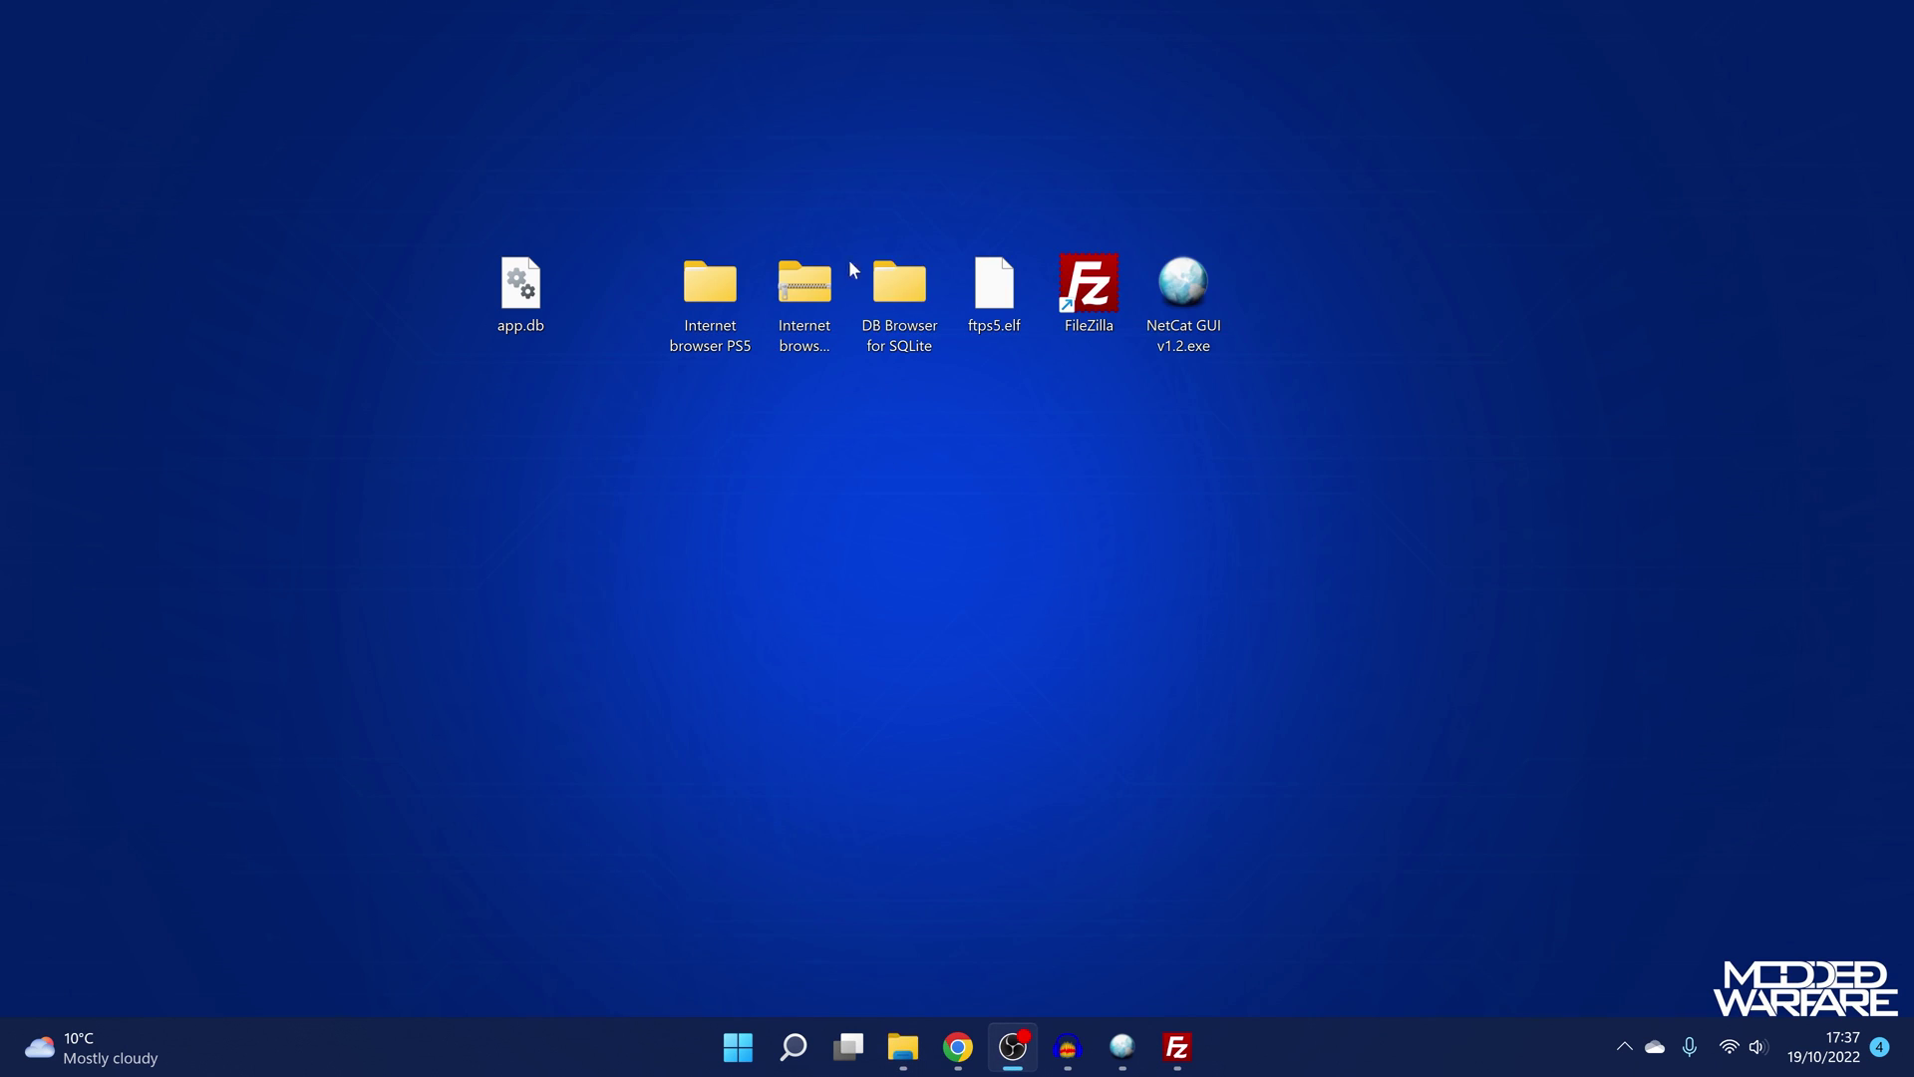
# - Launch DB Browser for SQLite.exe from its desktop folder, minimize the folder and move the program window clear of the desktop icons
pyautogui.doubleClick(897, 290)
pyautogui.scroll(-14, 1048, 704)
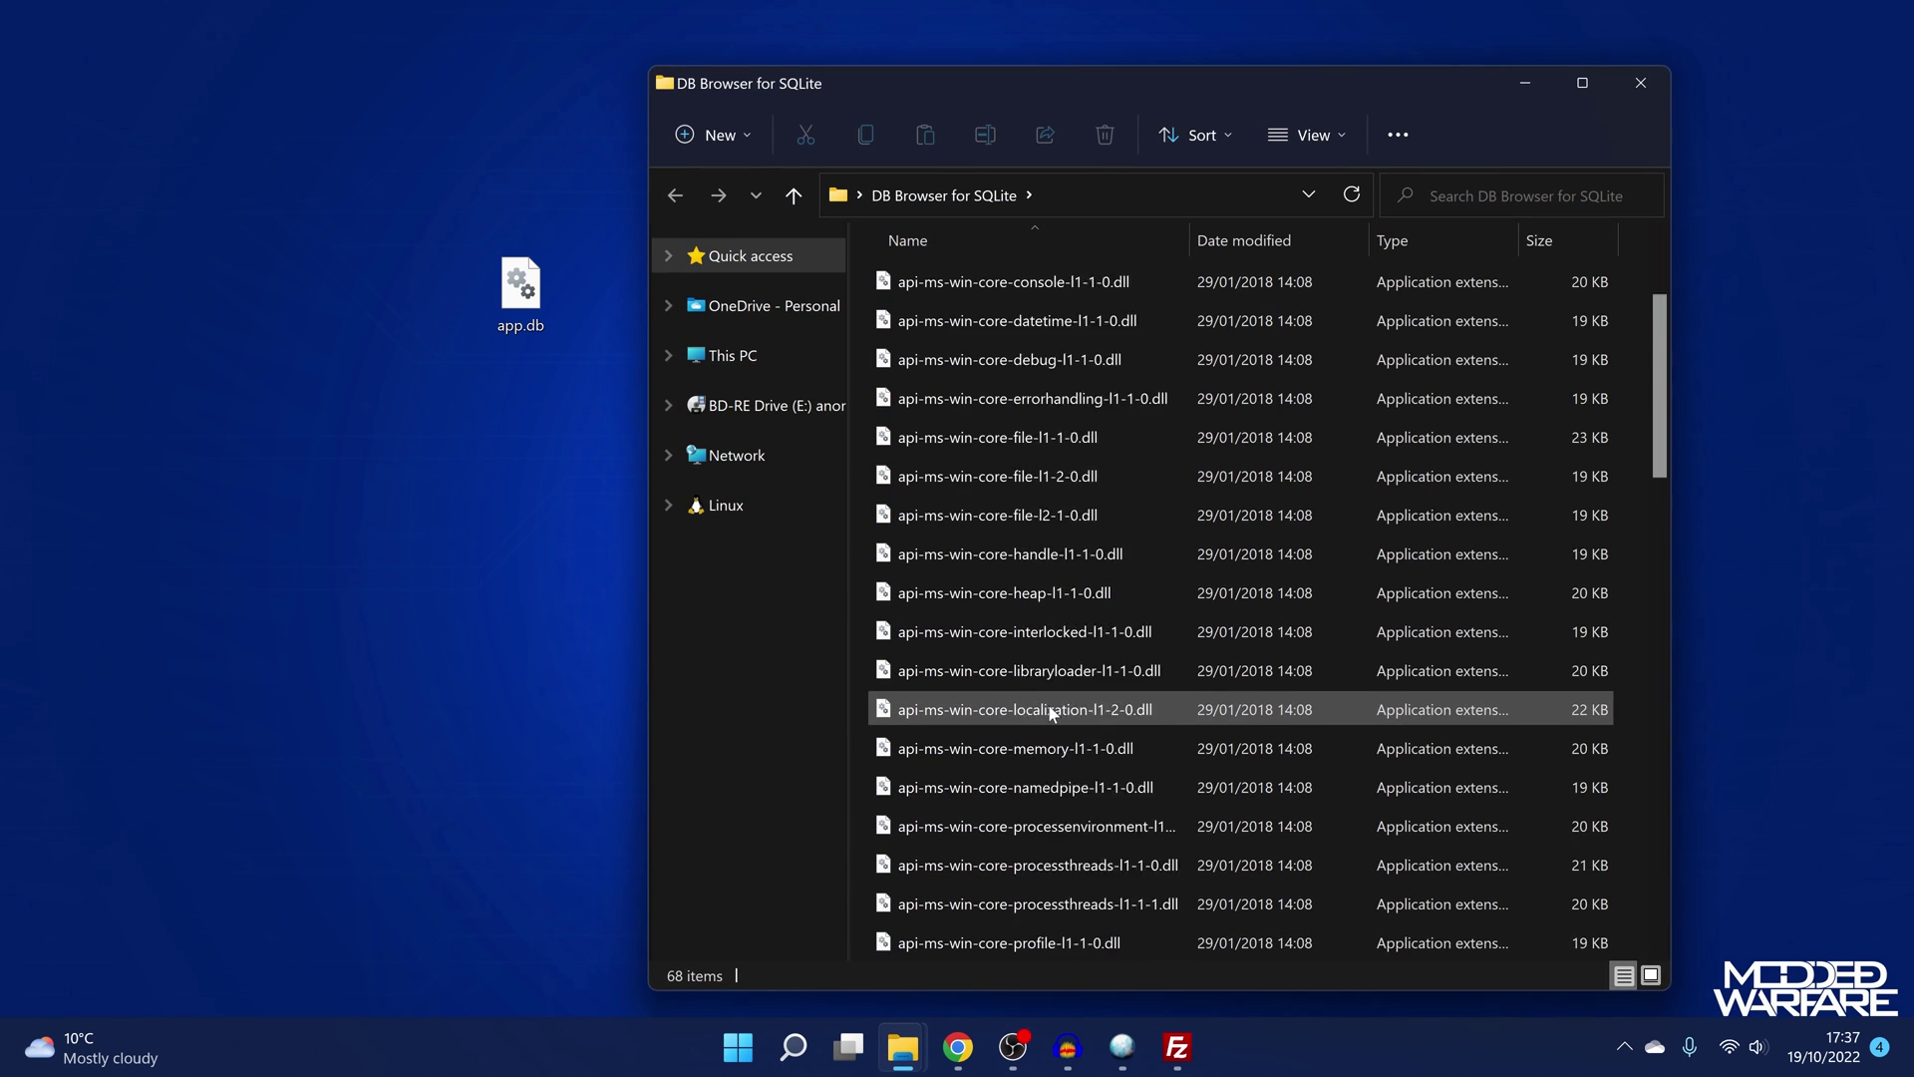
pyautogui.click(1027, 638)
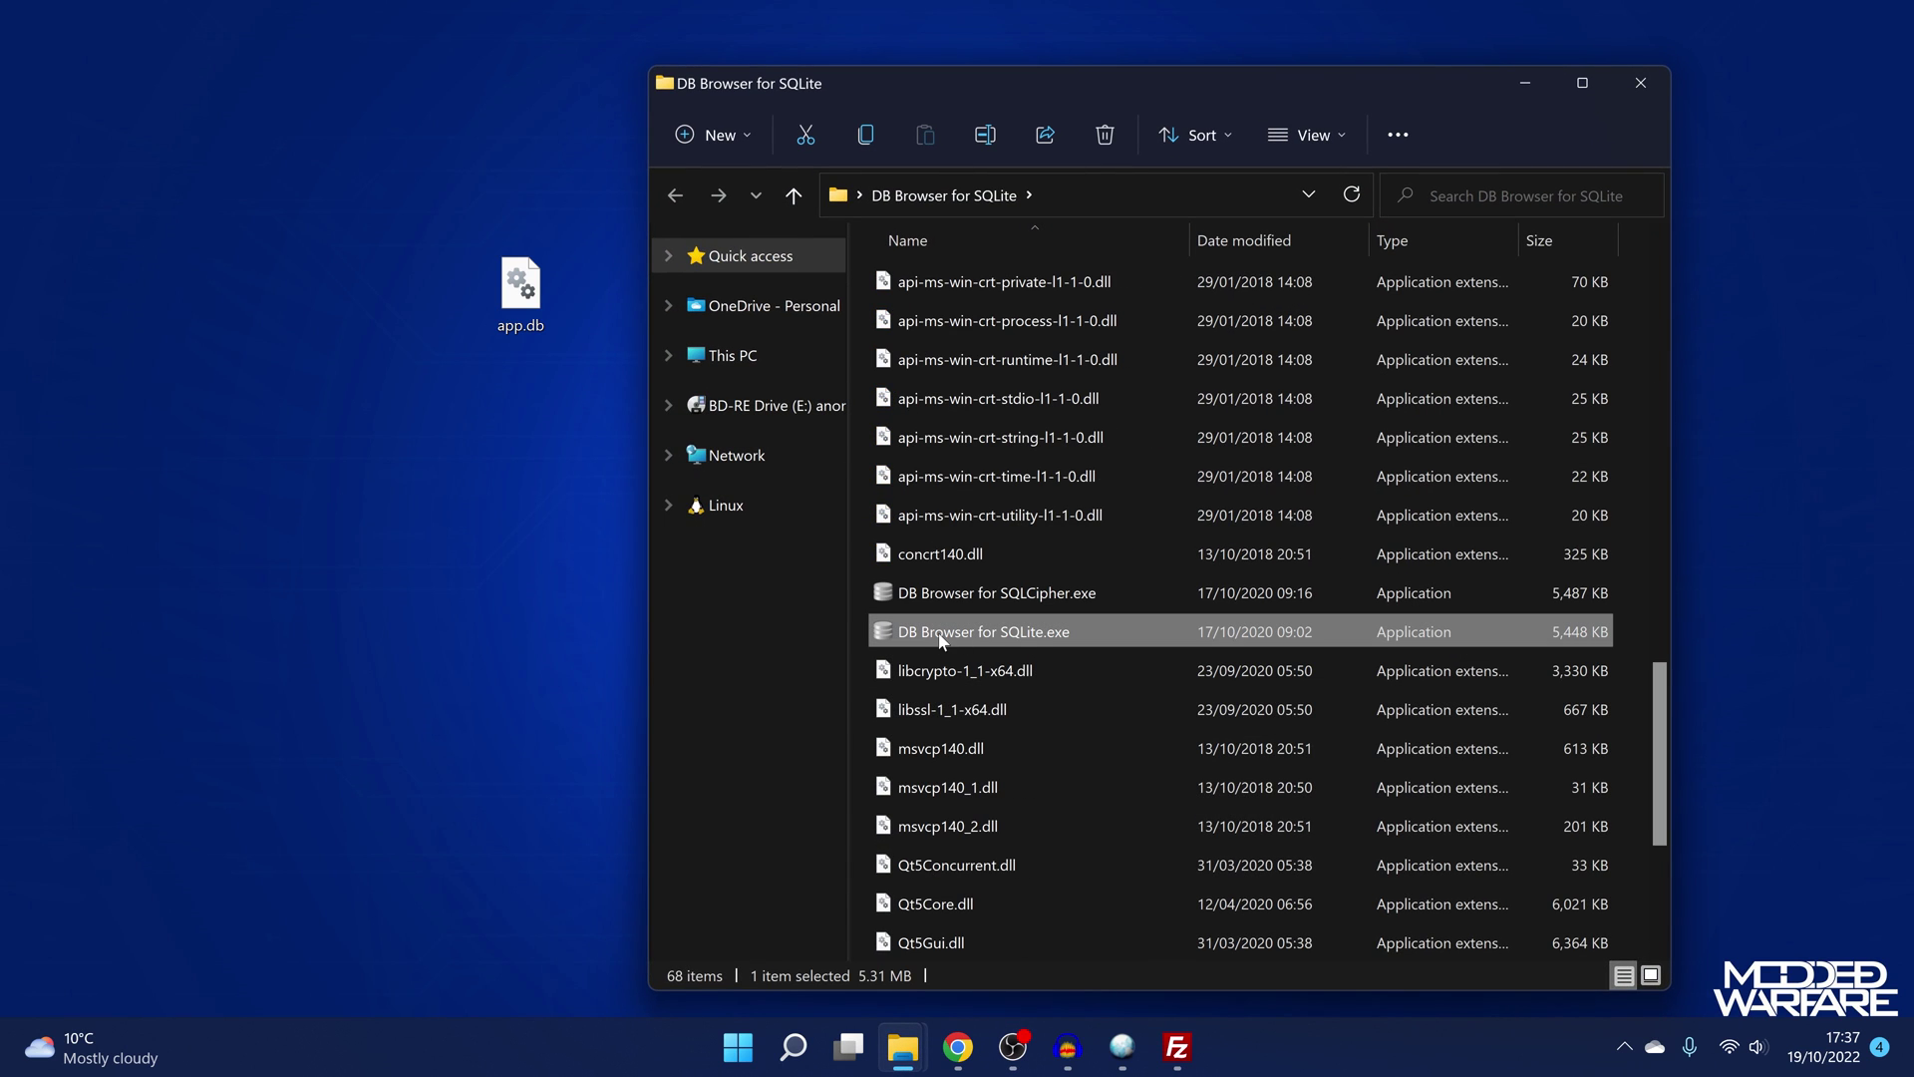
pyautogui.doubleClick(1085, 625)
pyautogui.moveTo(1383, 103); pyautogui.dragTo(1699, 169)
pyautogui.click(1525, 83)
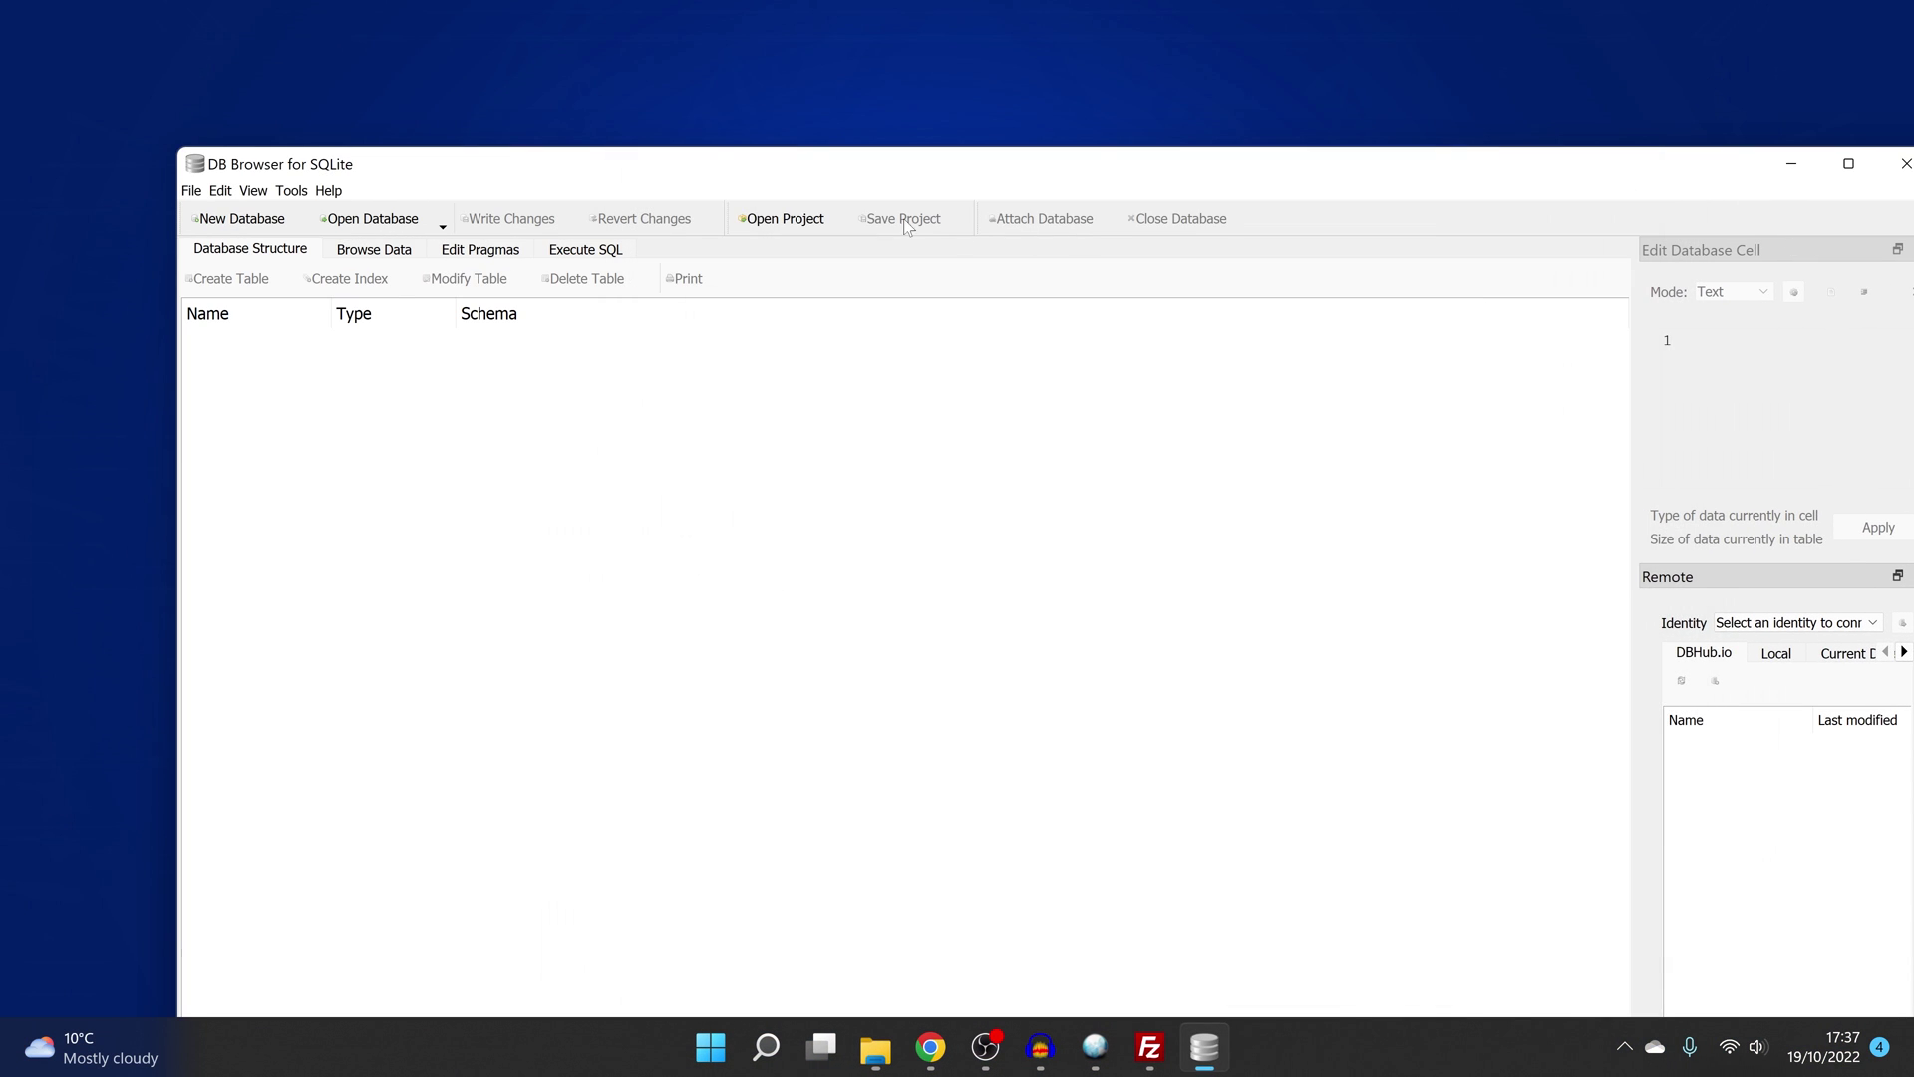
pyautogui.moveTo(793, 164); pyautogui.dragTo(806, 413)
# - Open app.db from the extracted Internet browser folder in DB Browser for SQLite, minimize the folder and reposition the program window
pyautogui.doubleClick(724, 311)
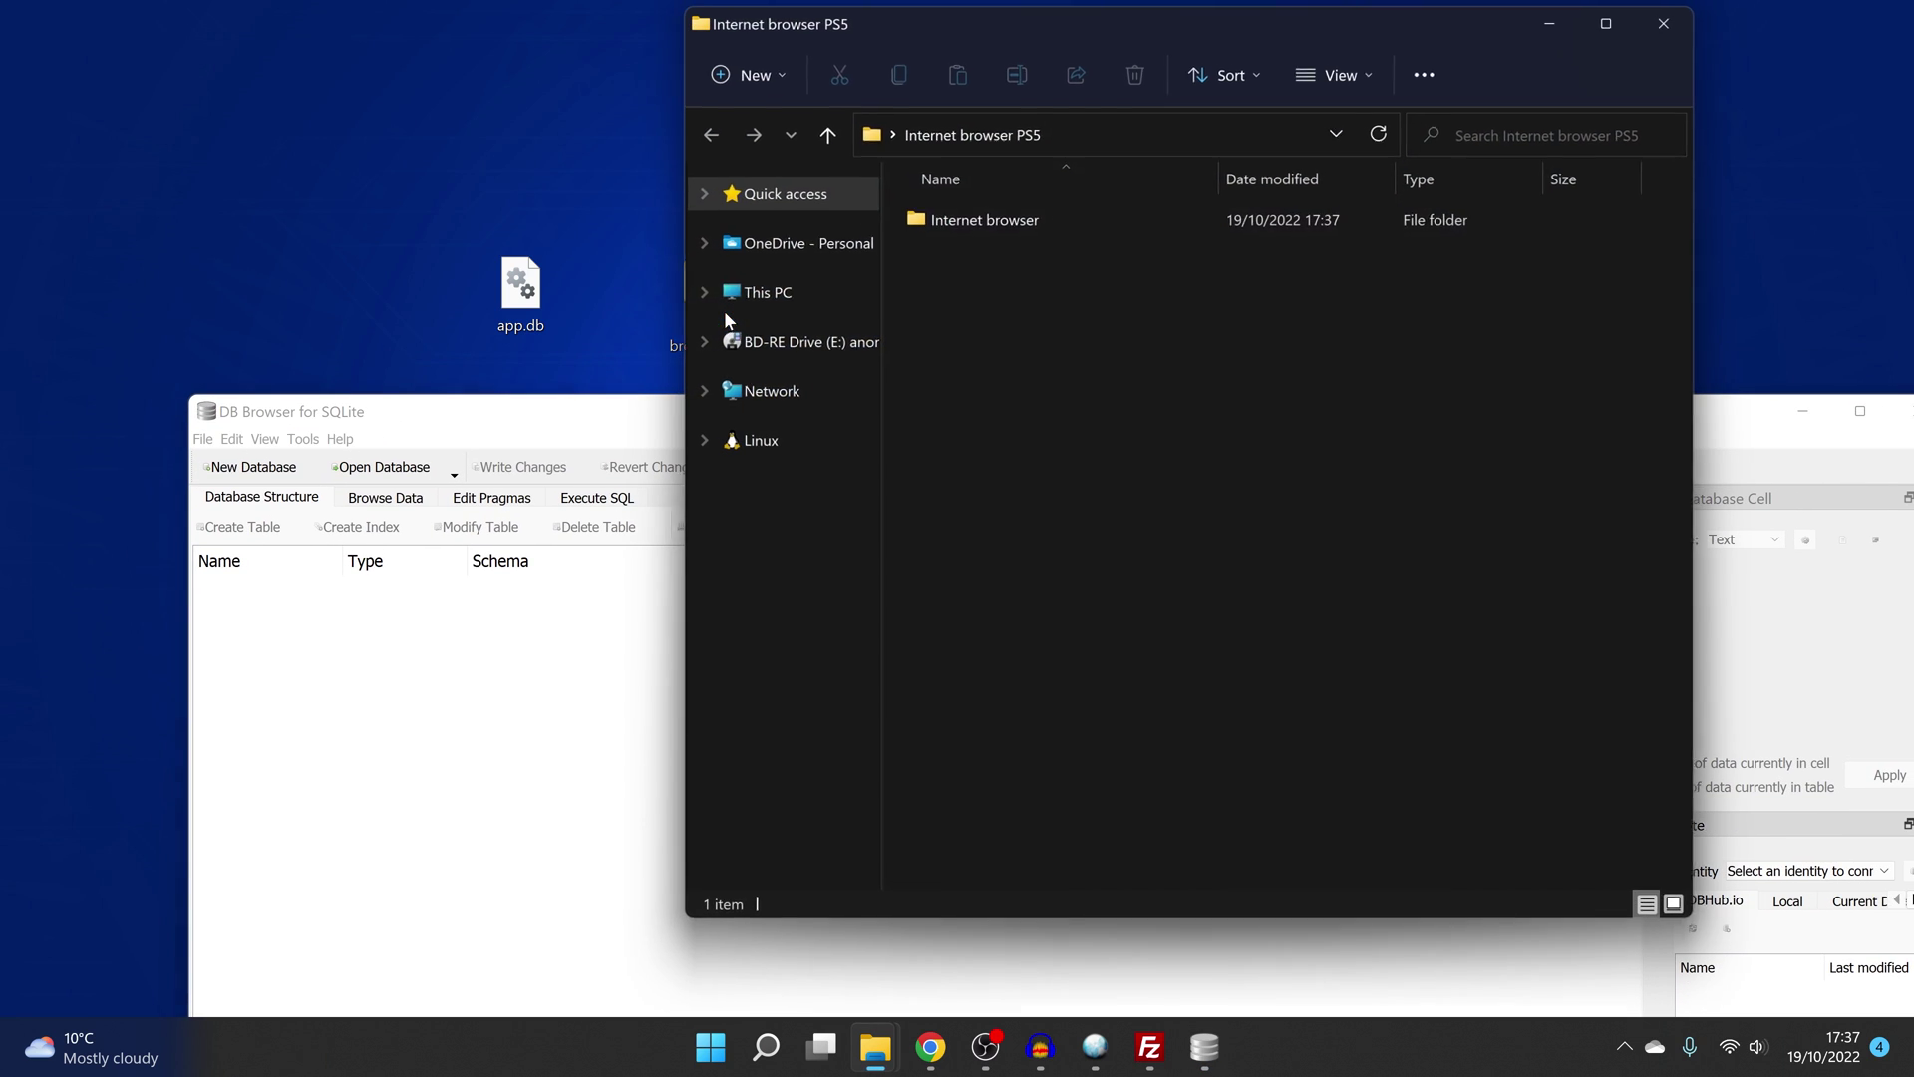
pyautogui.doubleClick(961, 213)
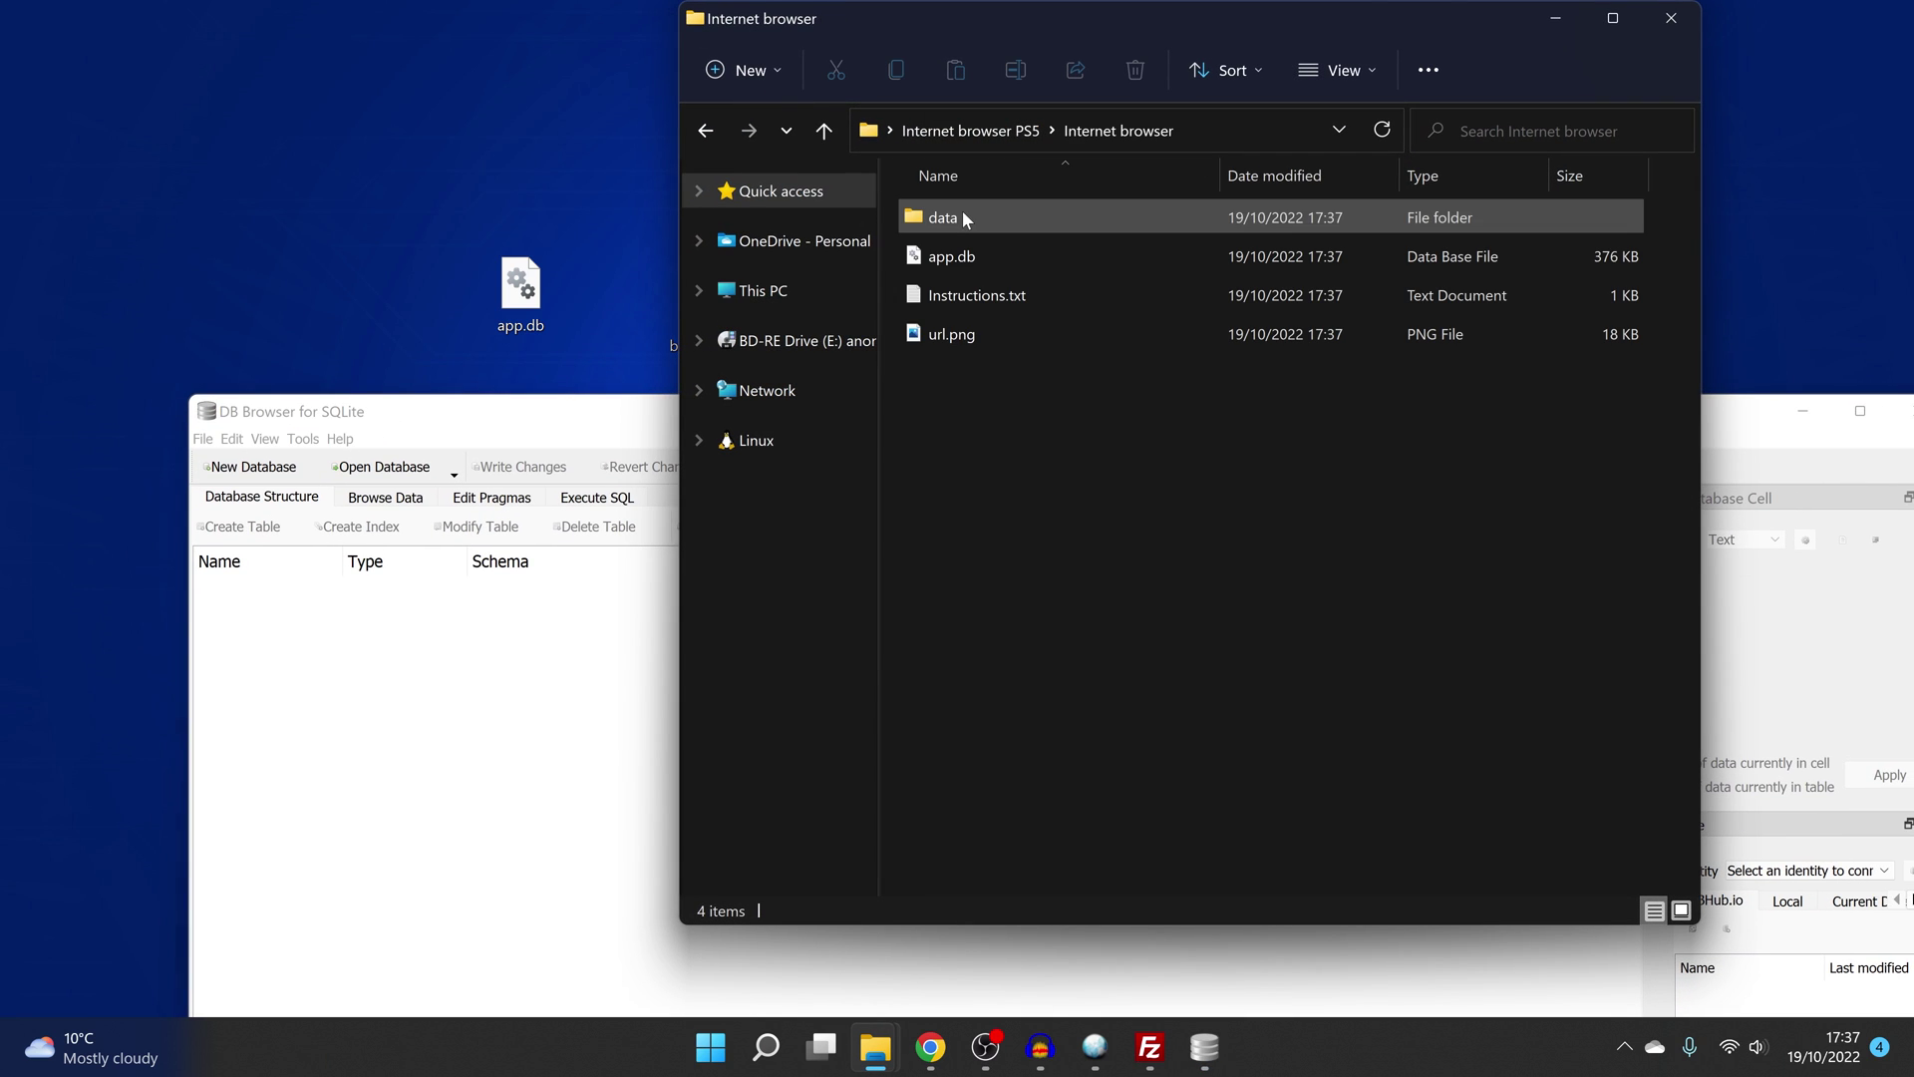
pyautogui.click(943, 264)
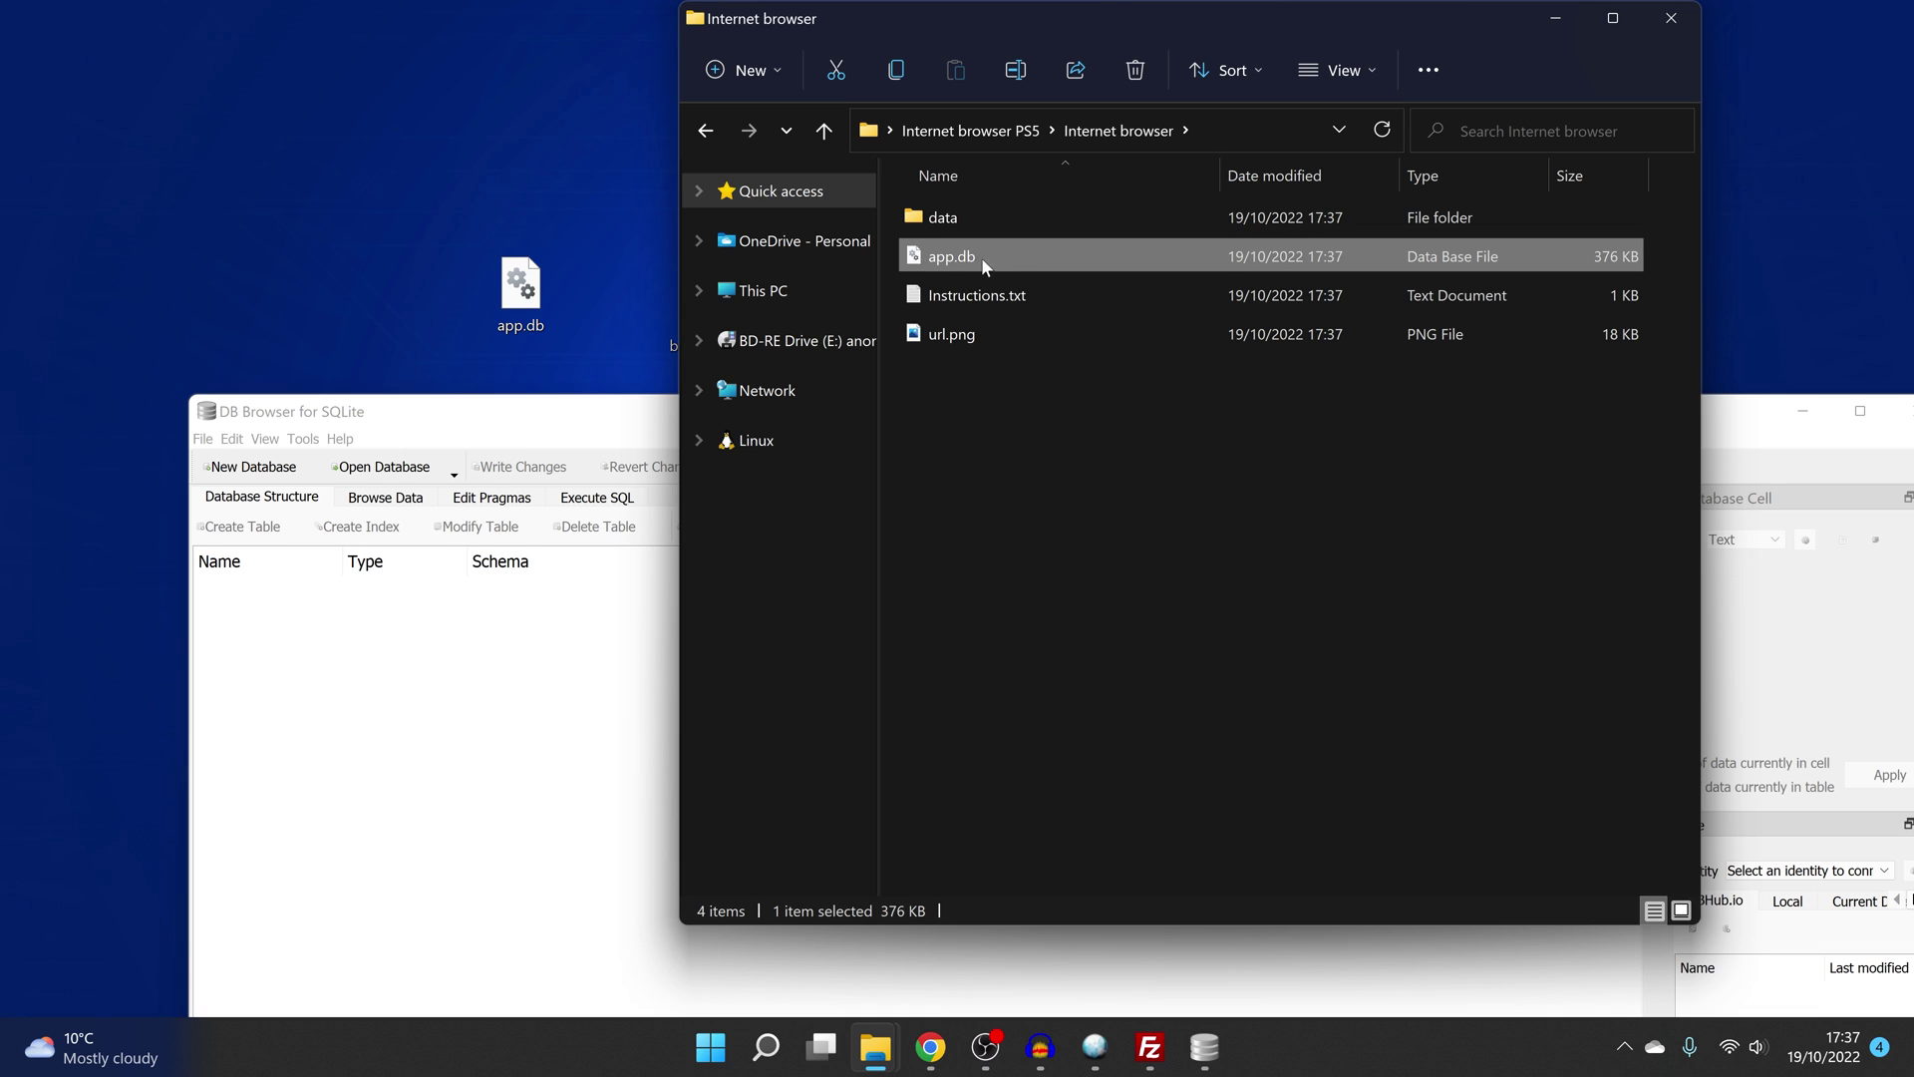
pyautogui.moveTo(981, 257); pyautogui.dragTo(462, 734)
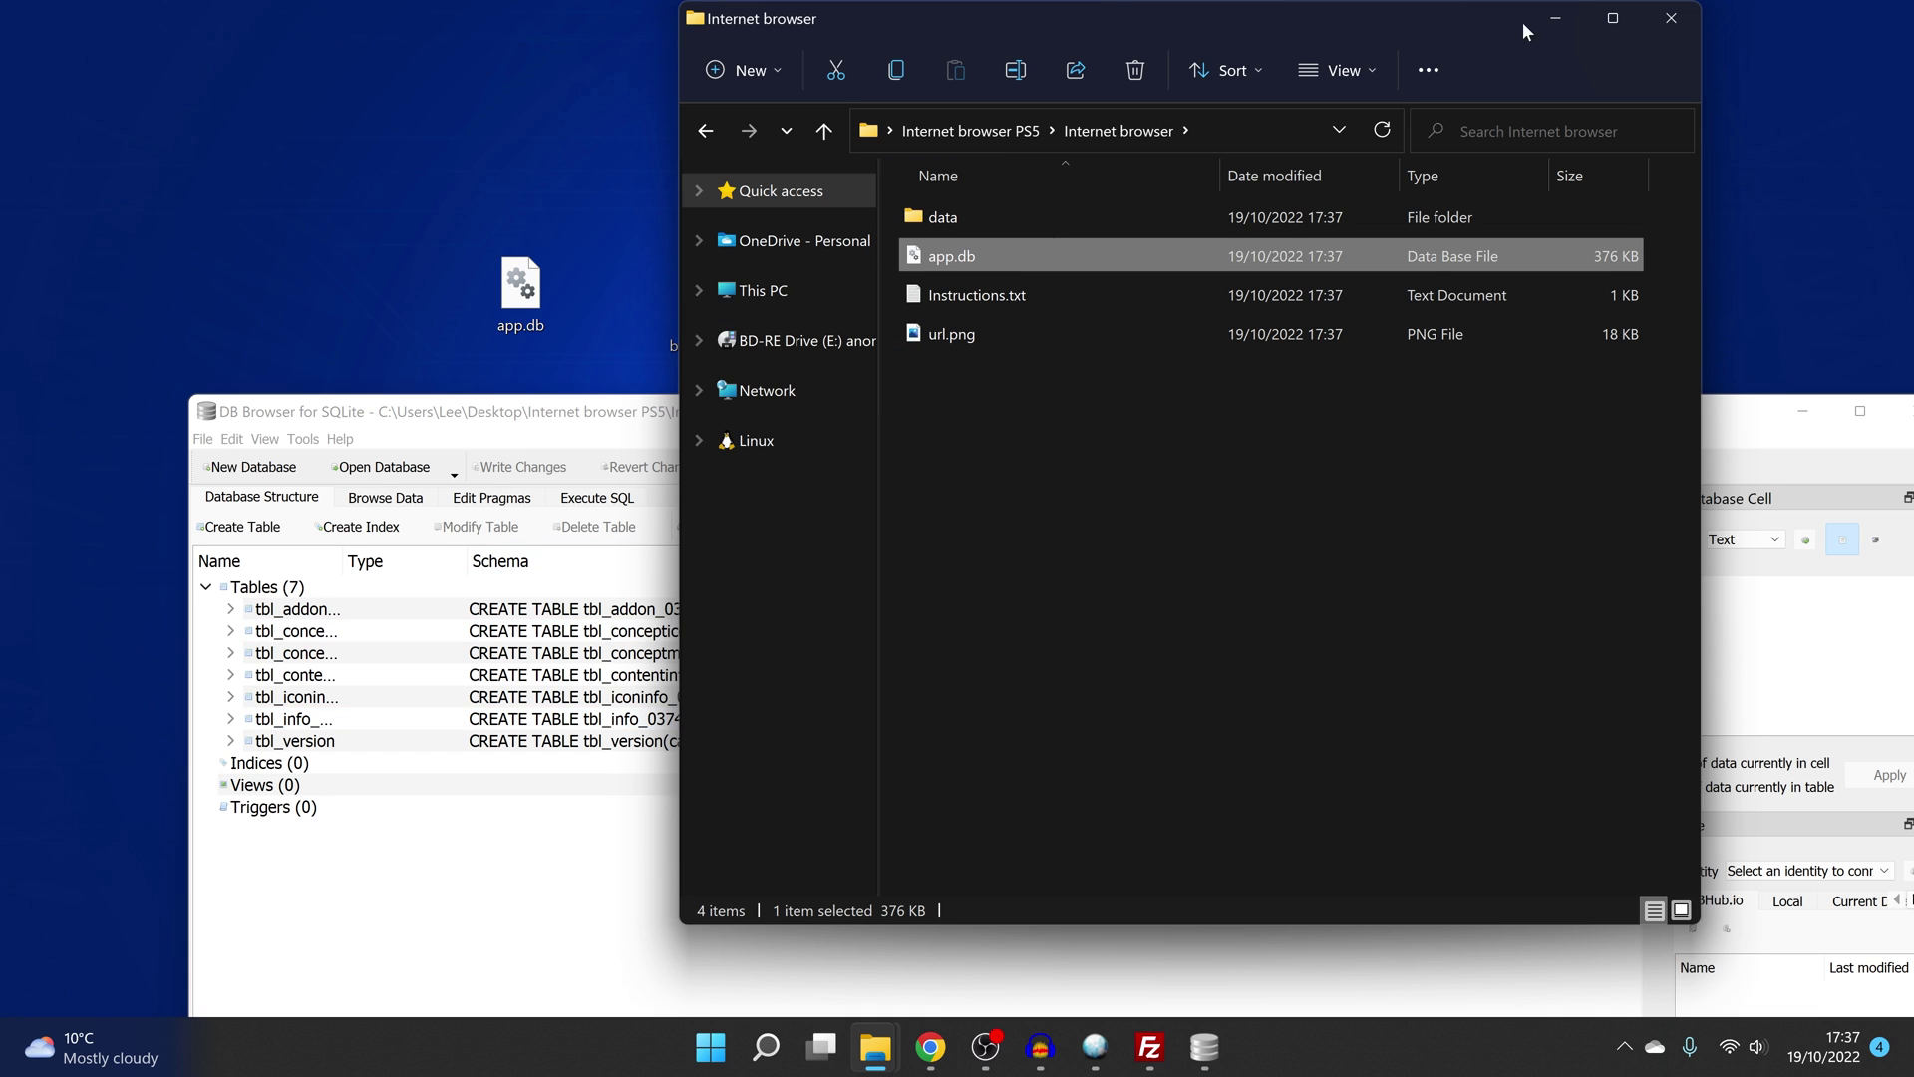
pyautogui.click(1555, 18)
pyautogui.moveTo(498, 410); pyautogui.dragTo(501, 189)
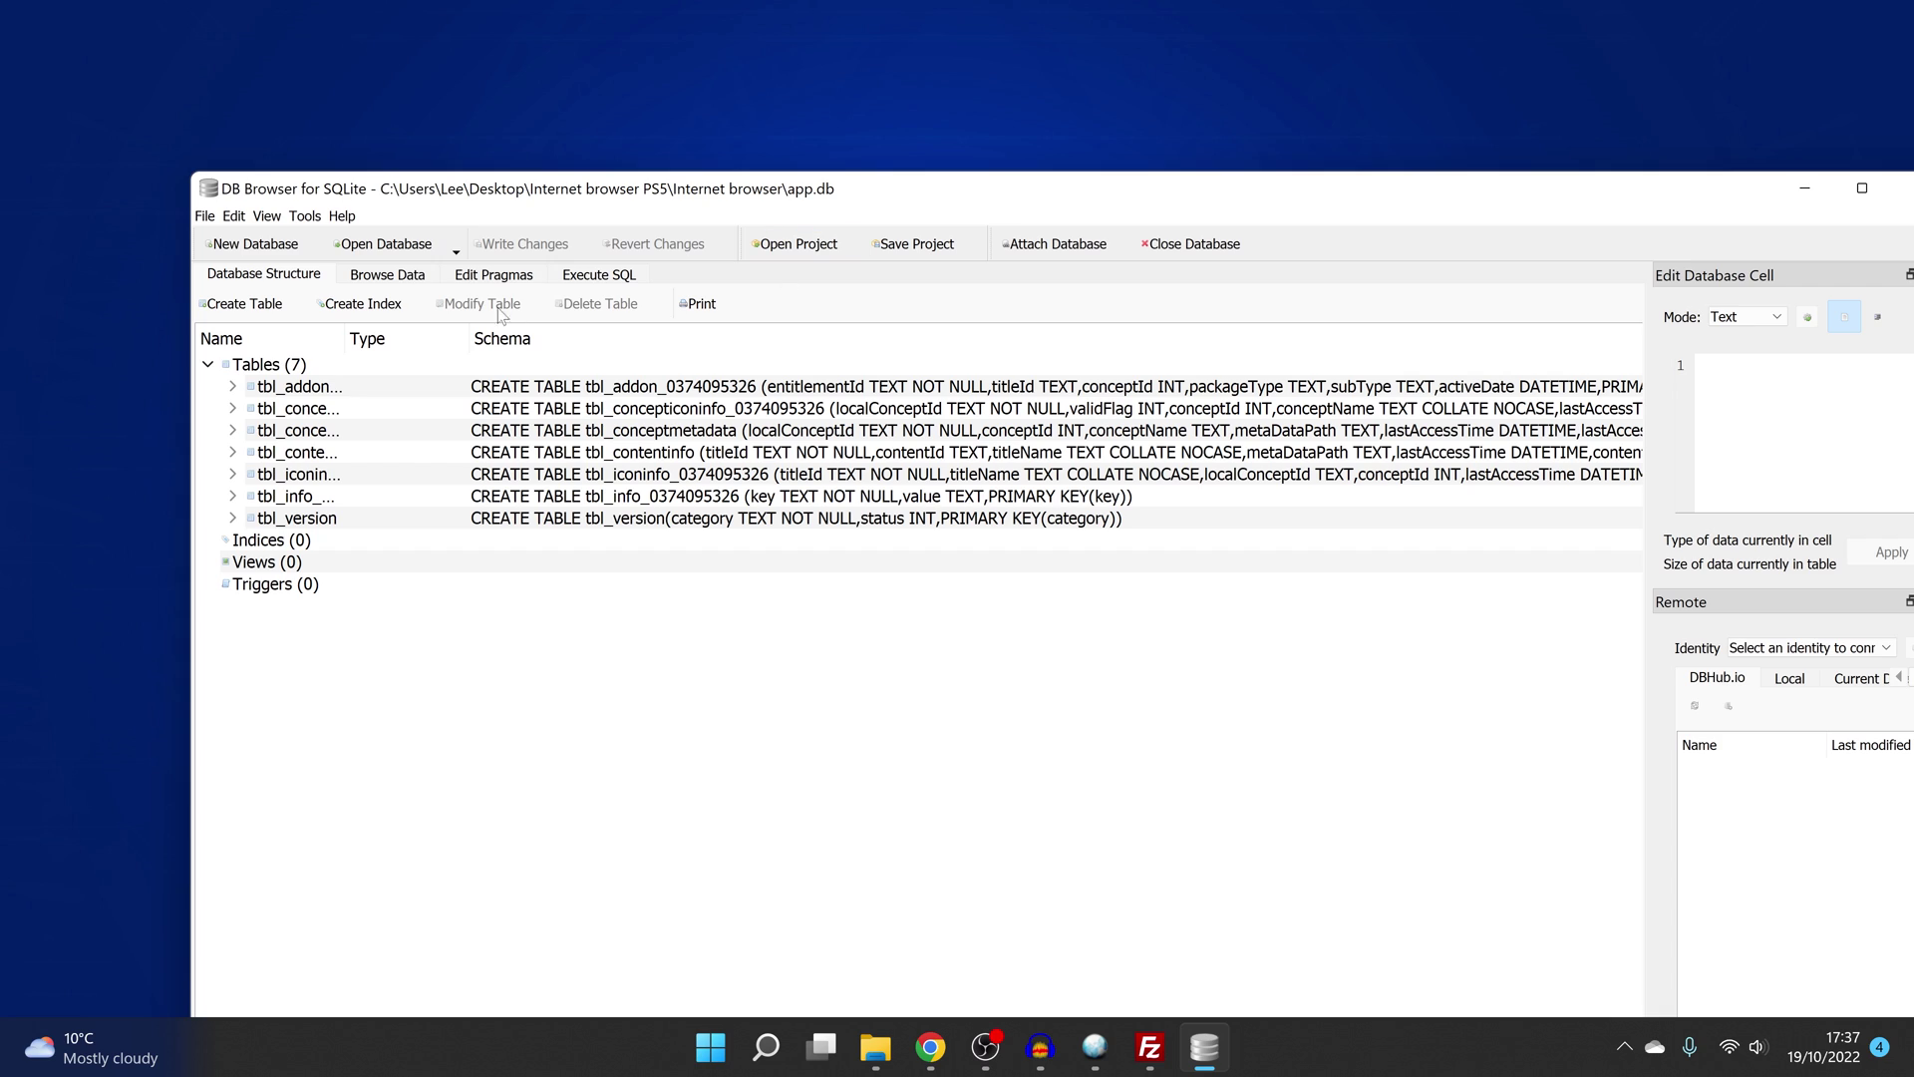
pyautogui.click(374, 278)
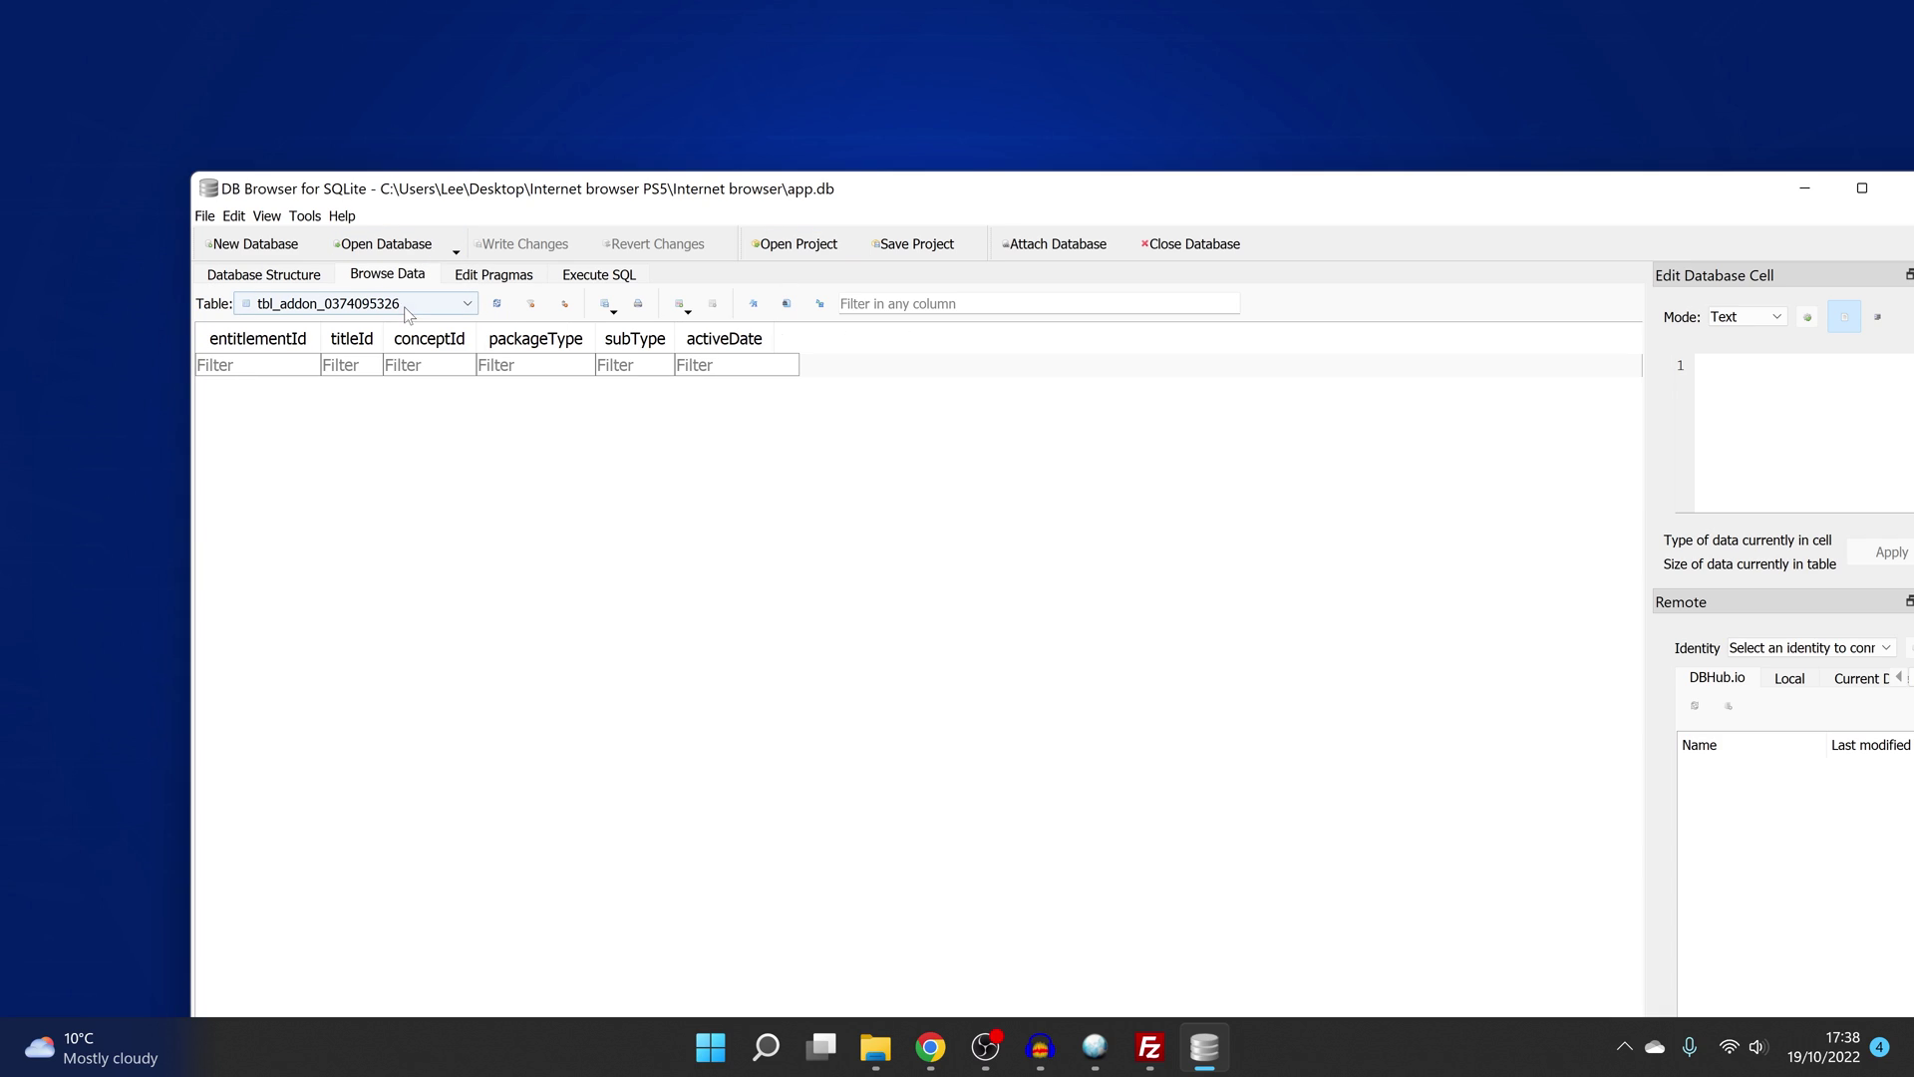
pyautogui.click(407, 305)
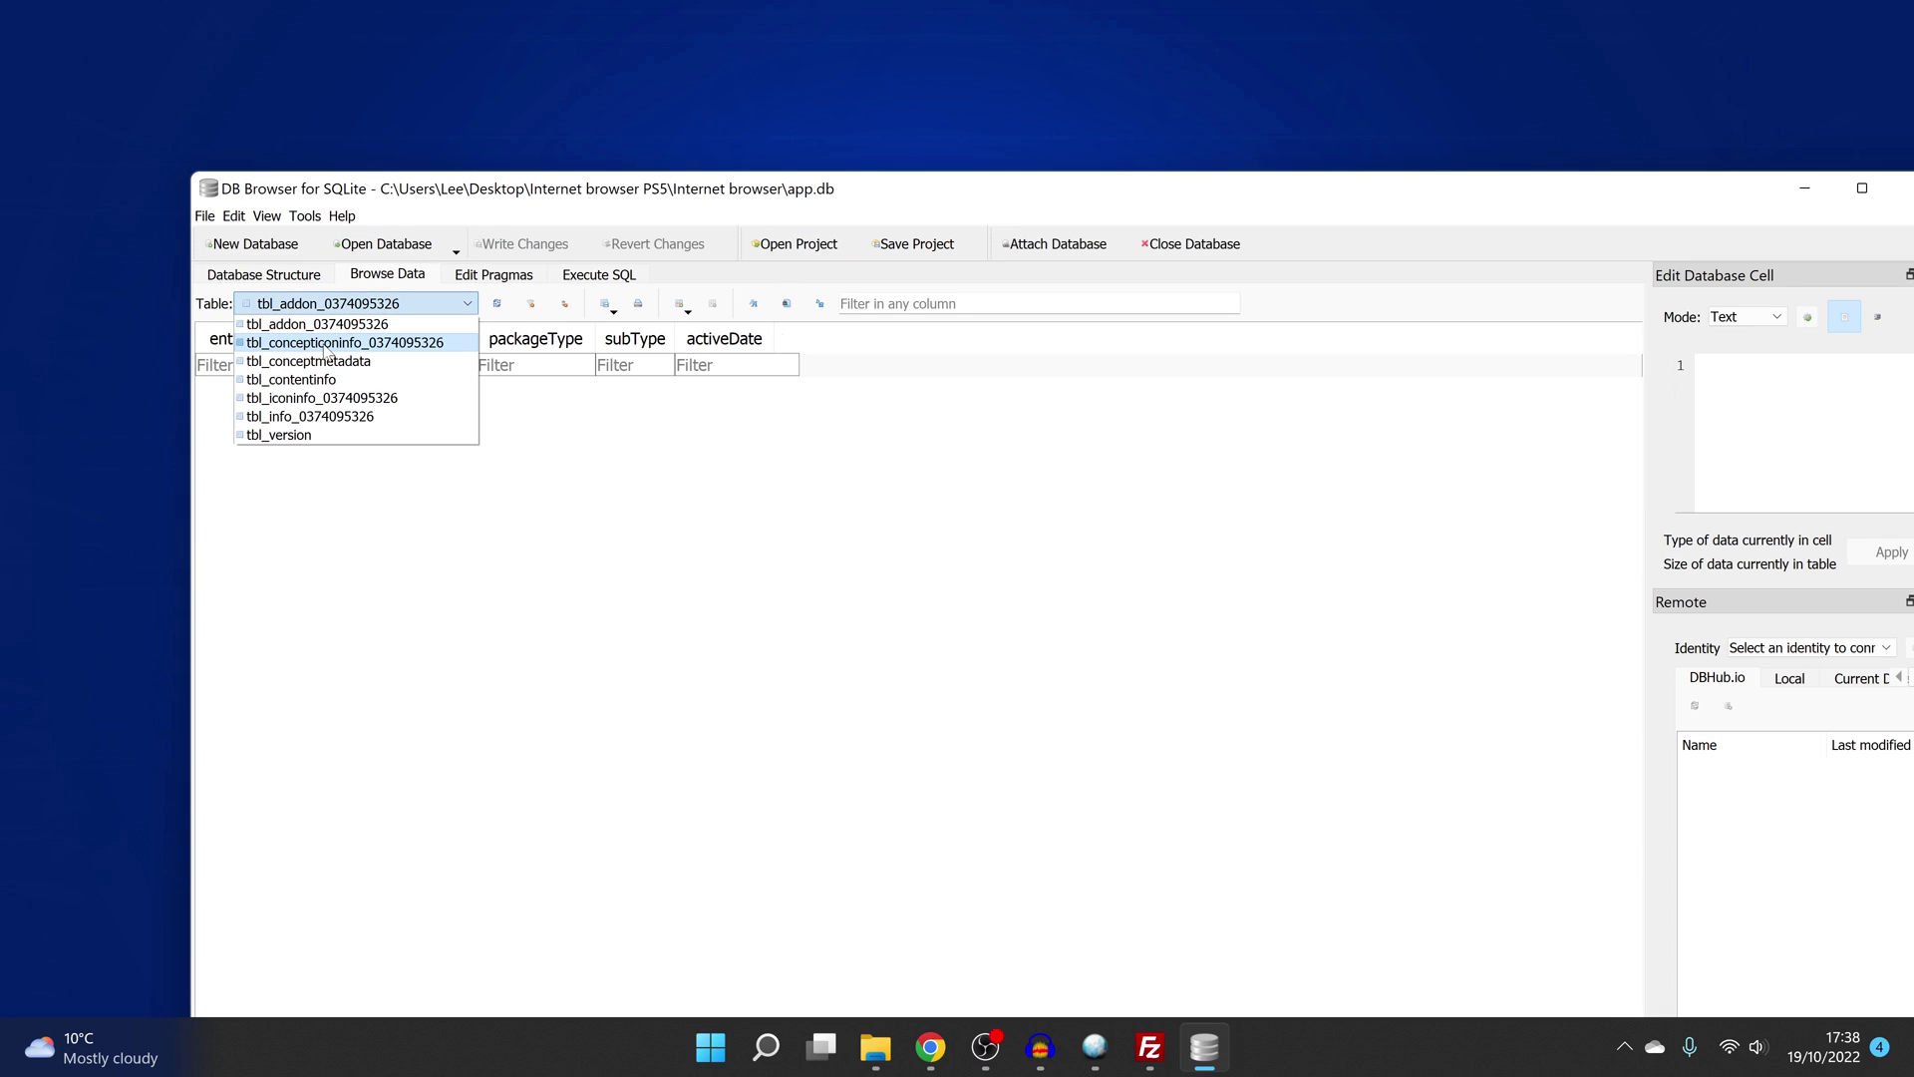
pyautogui.click(360, 345)
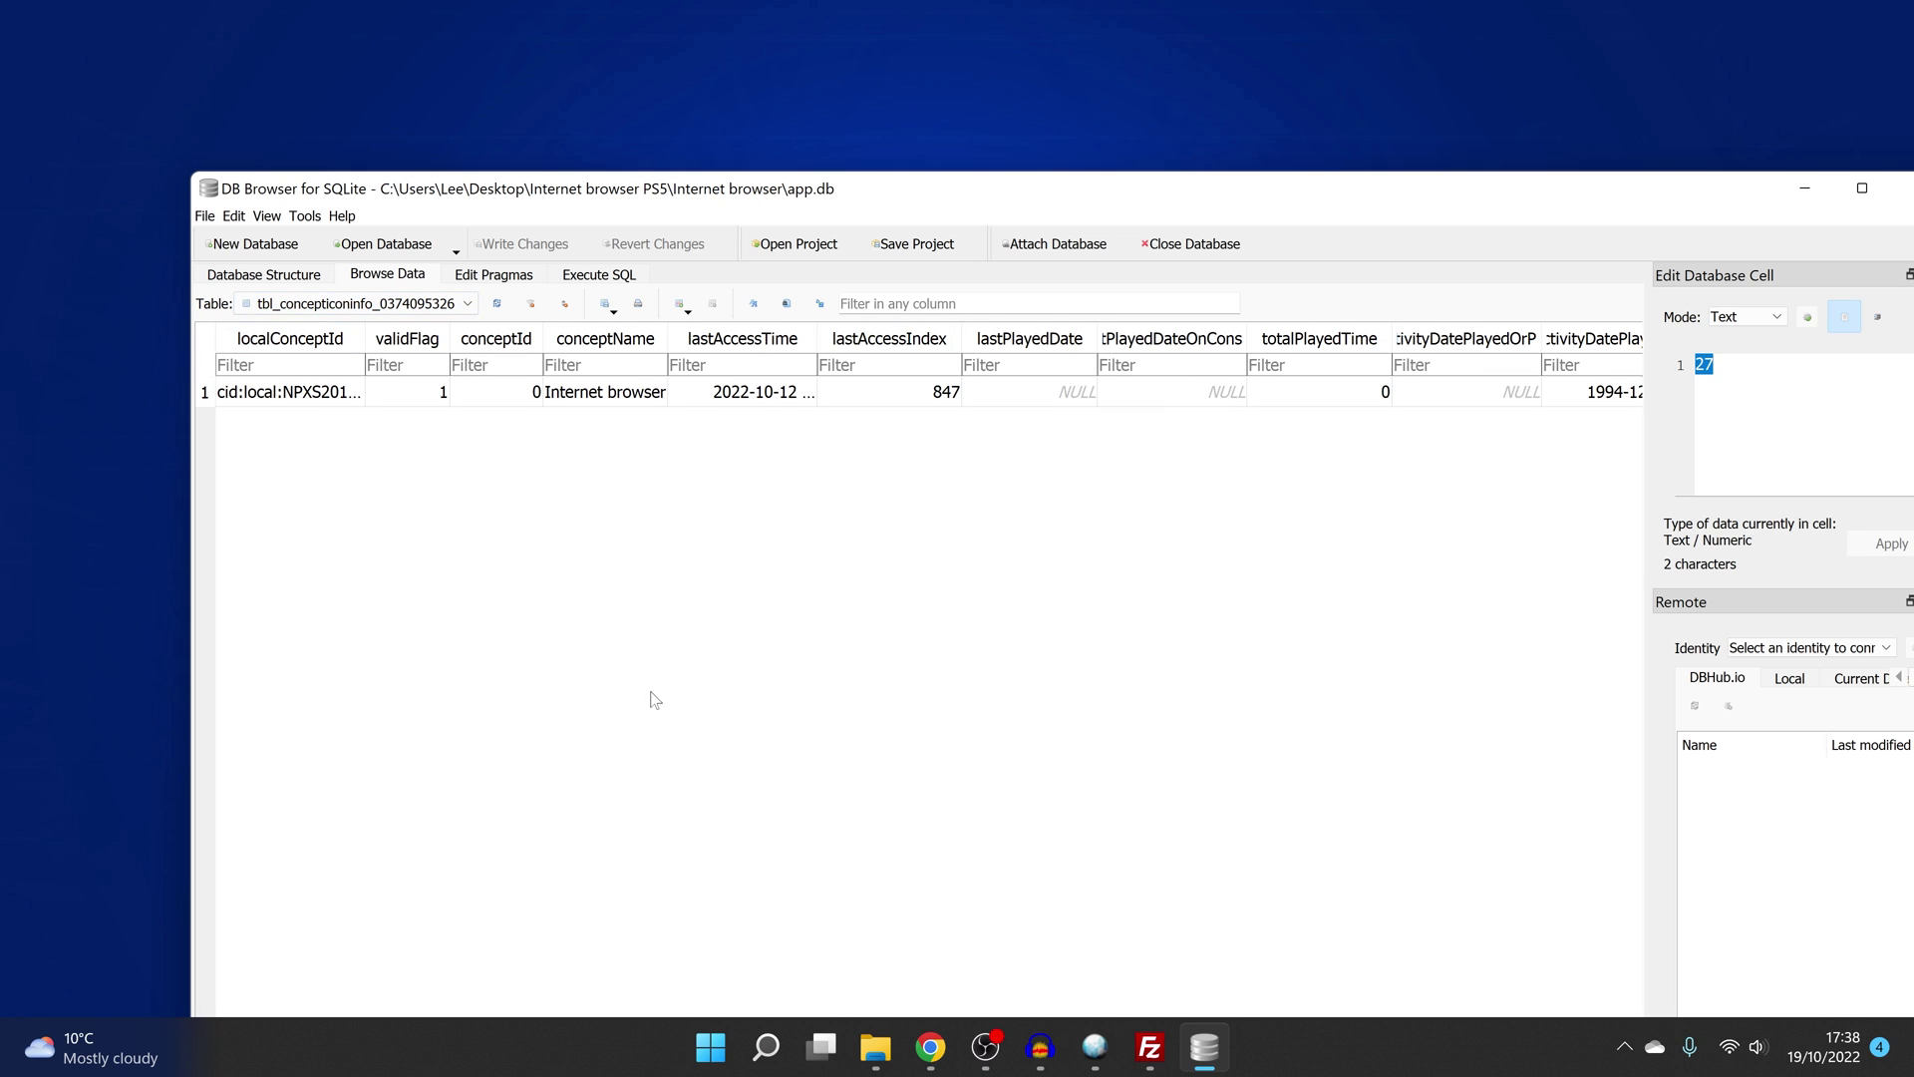
pyautogui.click(1802, 190)
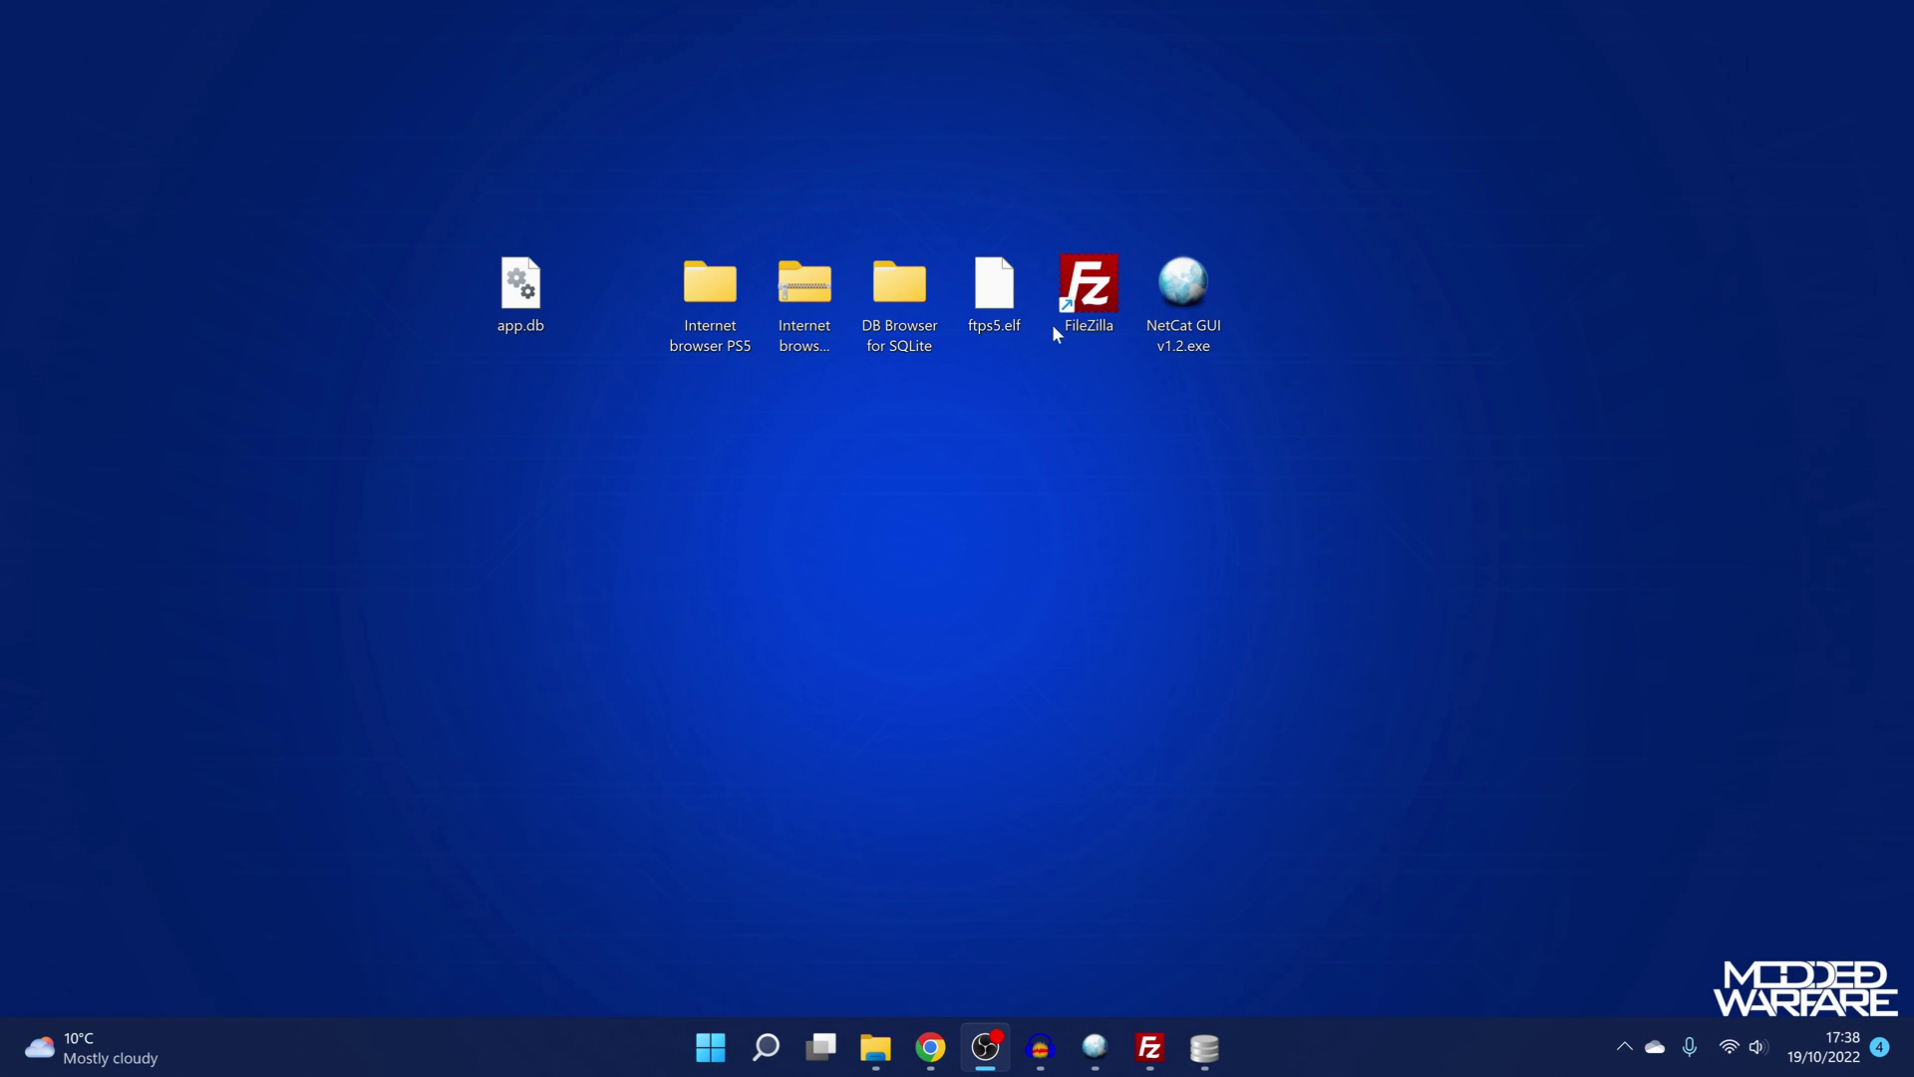
# - Launch a second DB Browser for SQLite instance, load the desktop's app.db into it and move its window fully into view
pyautogui.doubleClick(897, 279)
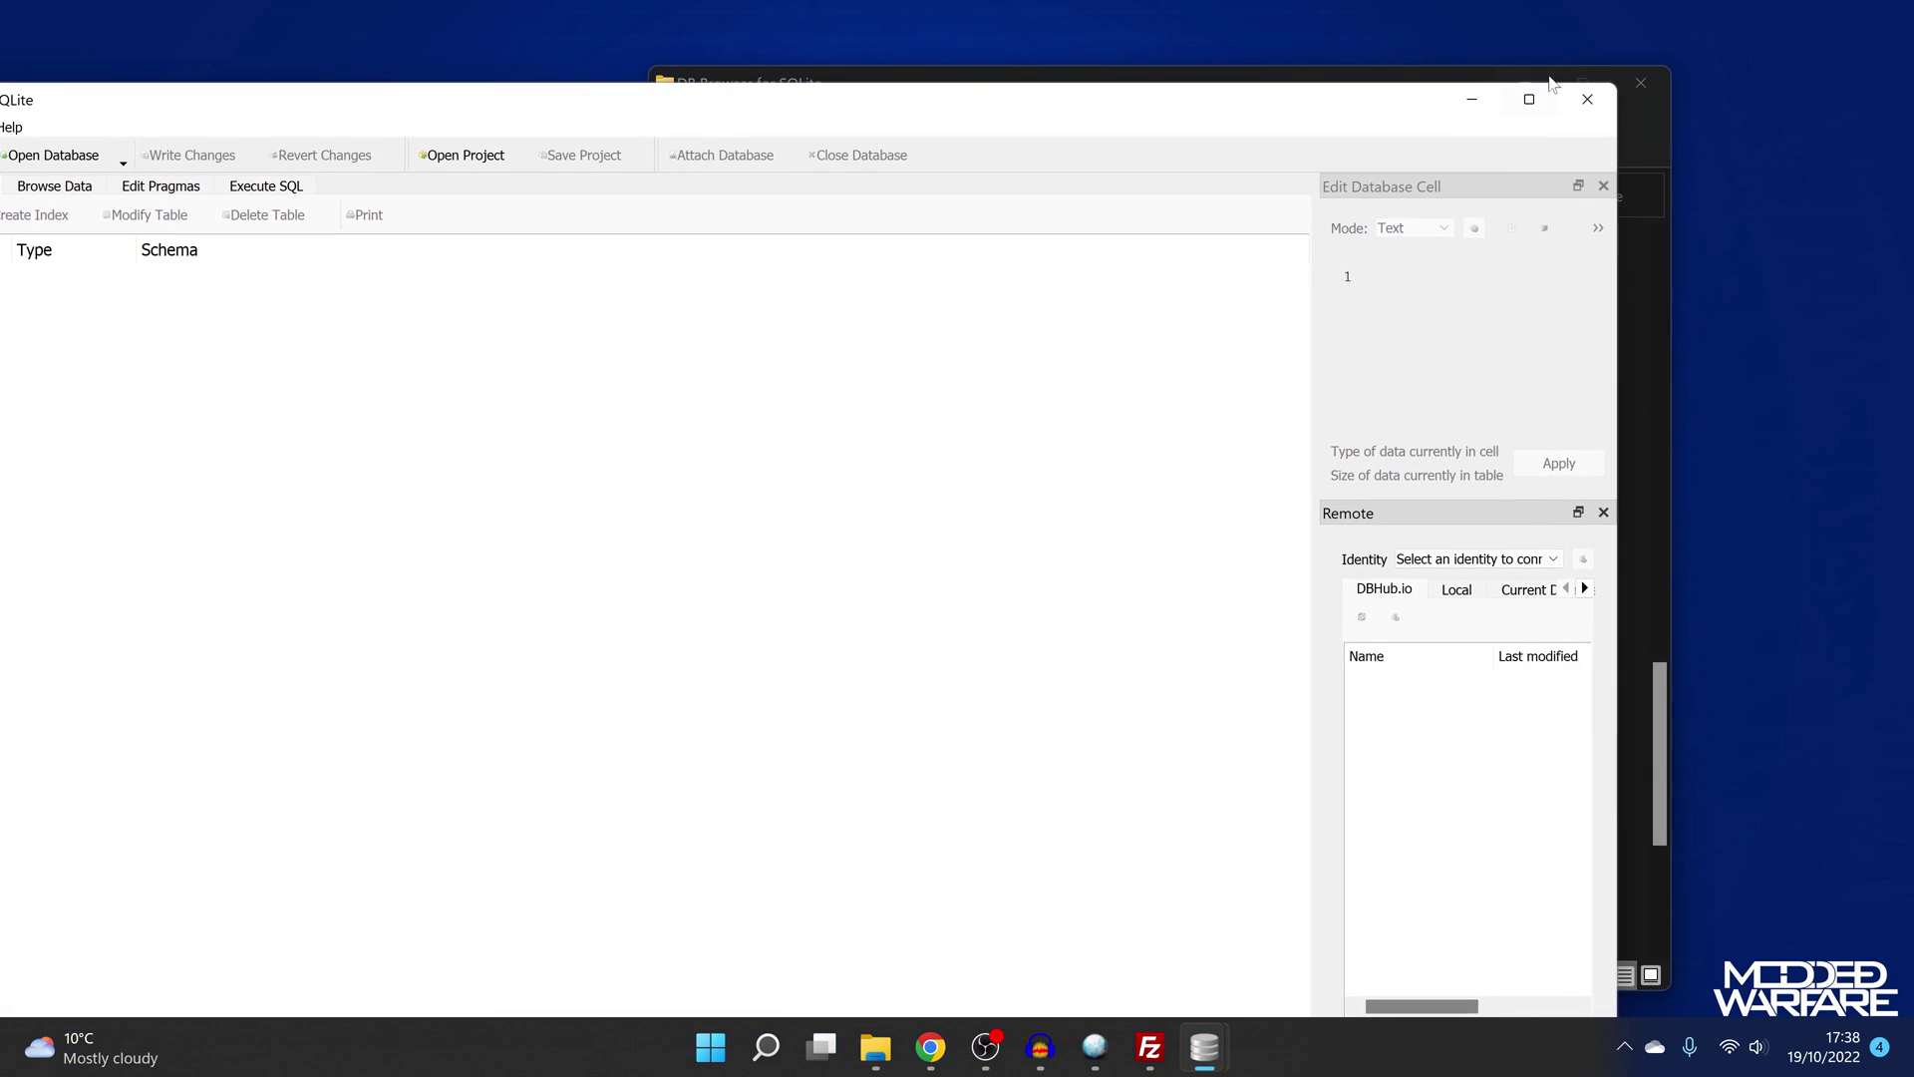
pyautogui.click(1533, 75)
pyautogui.moveTo(548, 93); pyautogui.dragTo(1010, 395)
pyautogui.moveTo(520, 297); pyautogui.dragTo(648, 697)
pyautogui.moveTo(1007, 399); pyautogui.dragTo(789, 68)
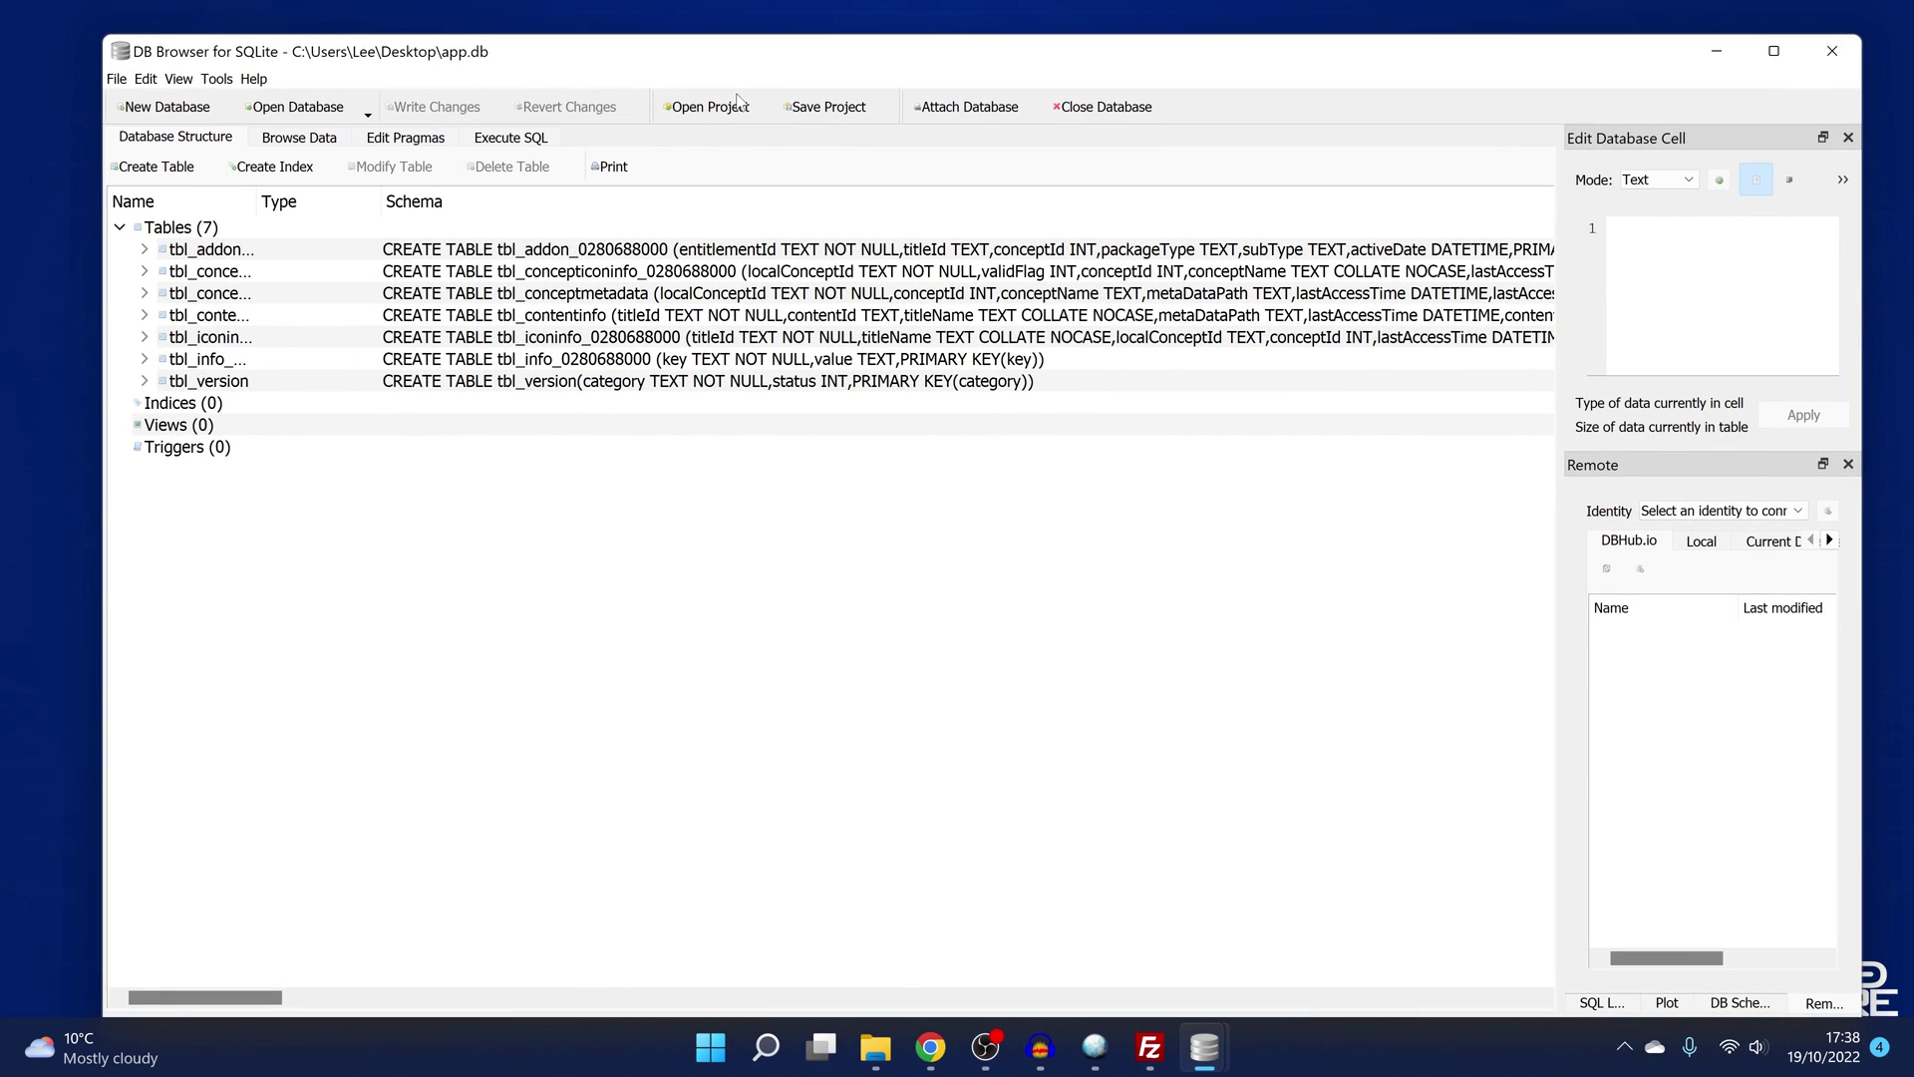
pyautogui.click(307, 138)
pyautogui.click(256, 170)
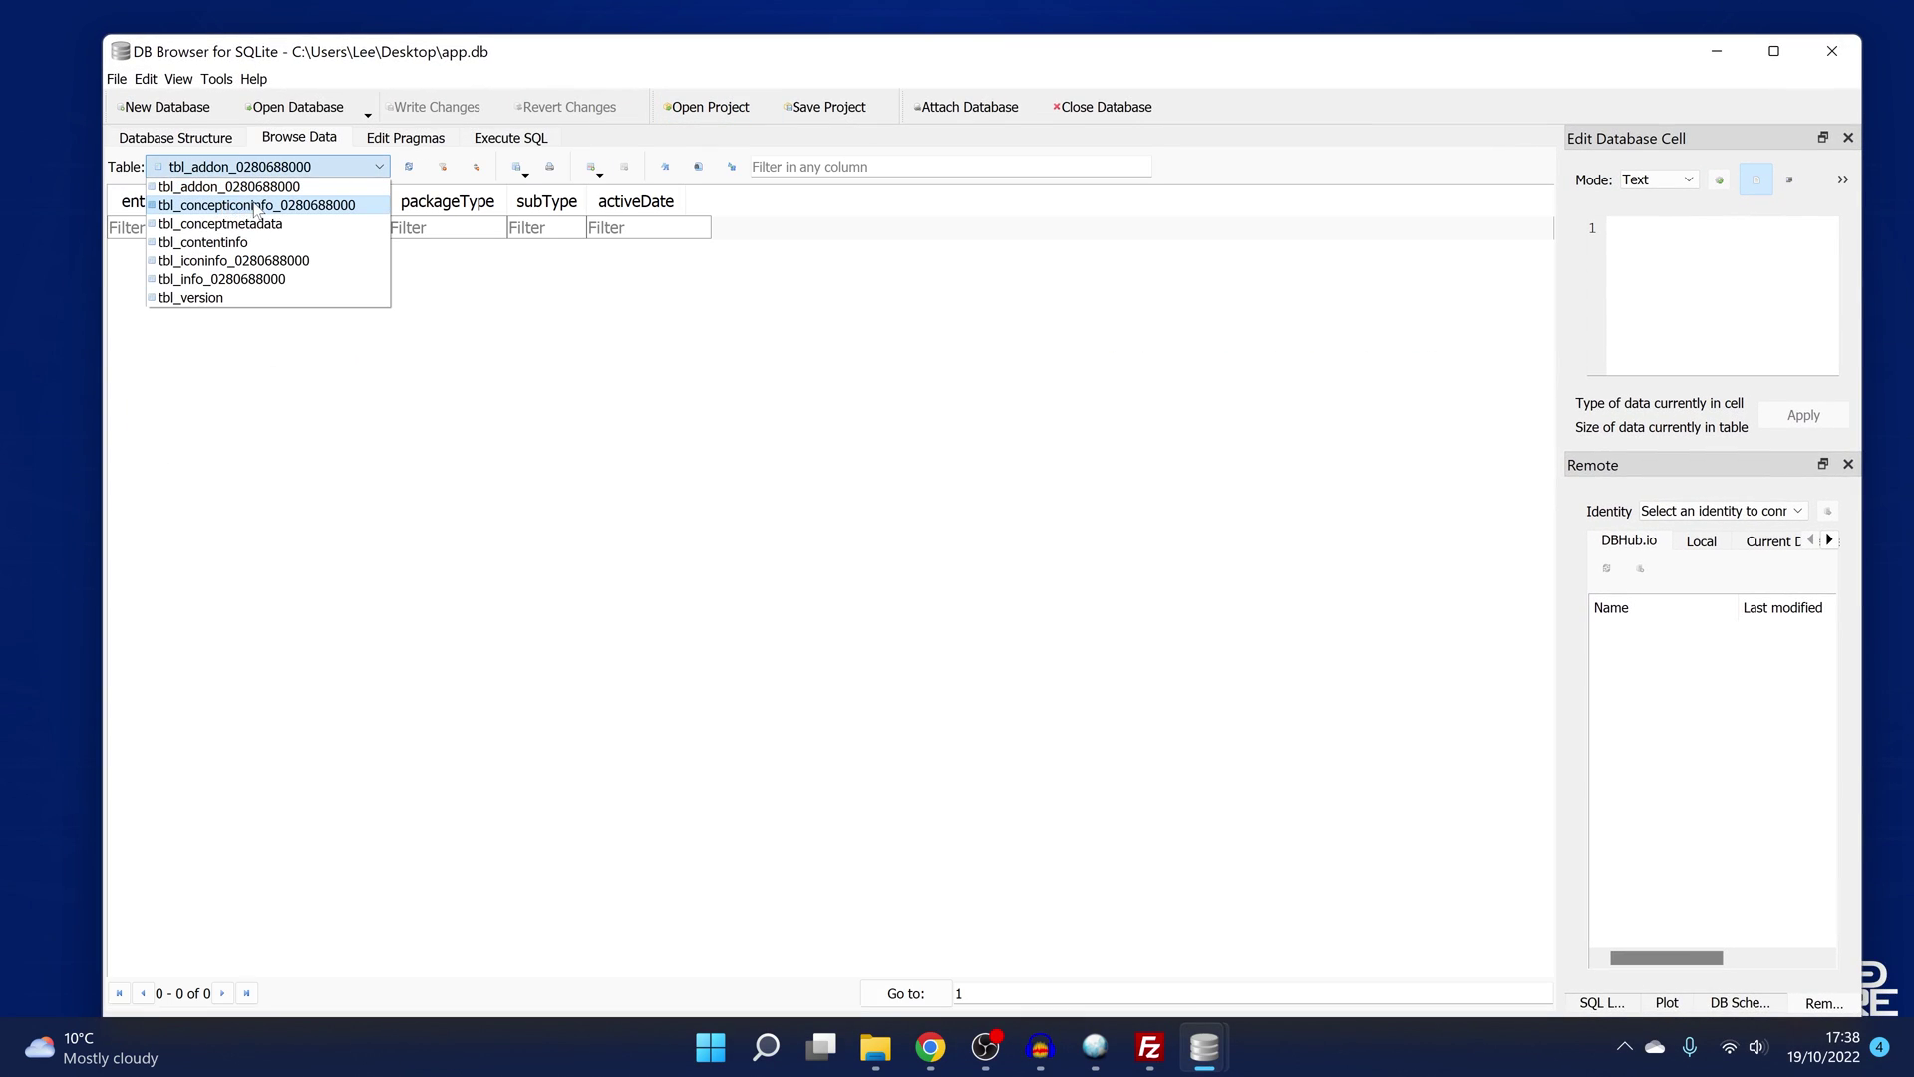
pyautogui.click(274, 206)
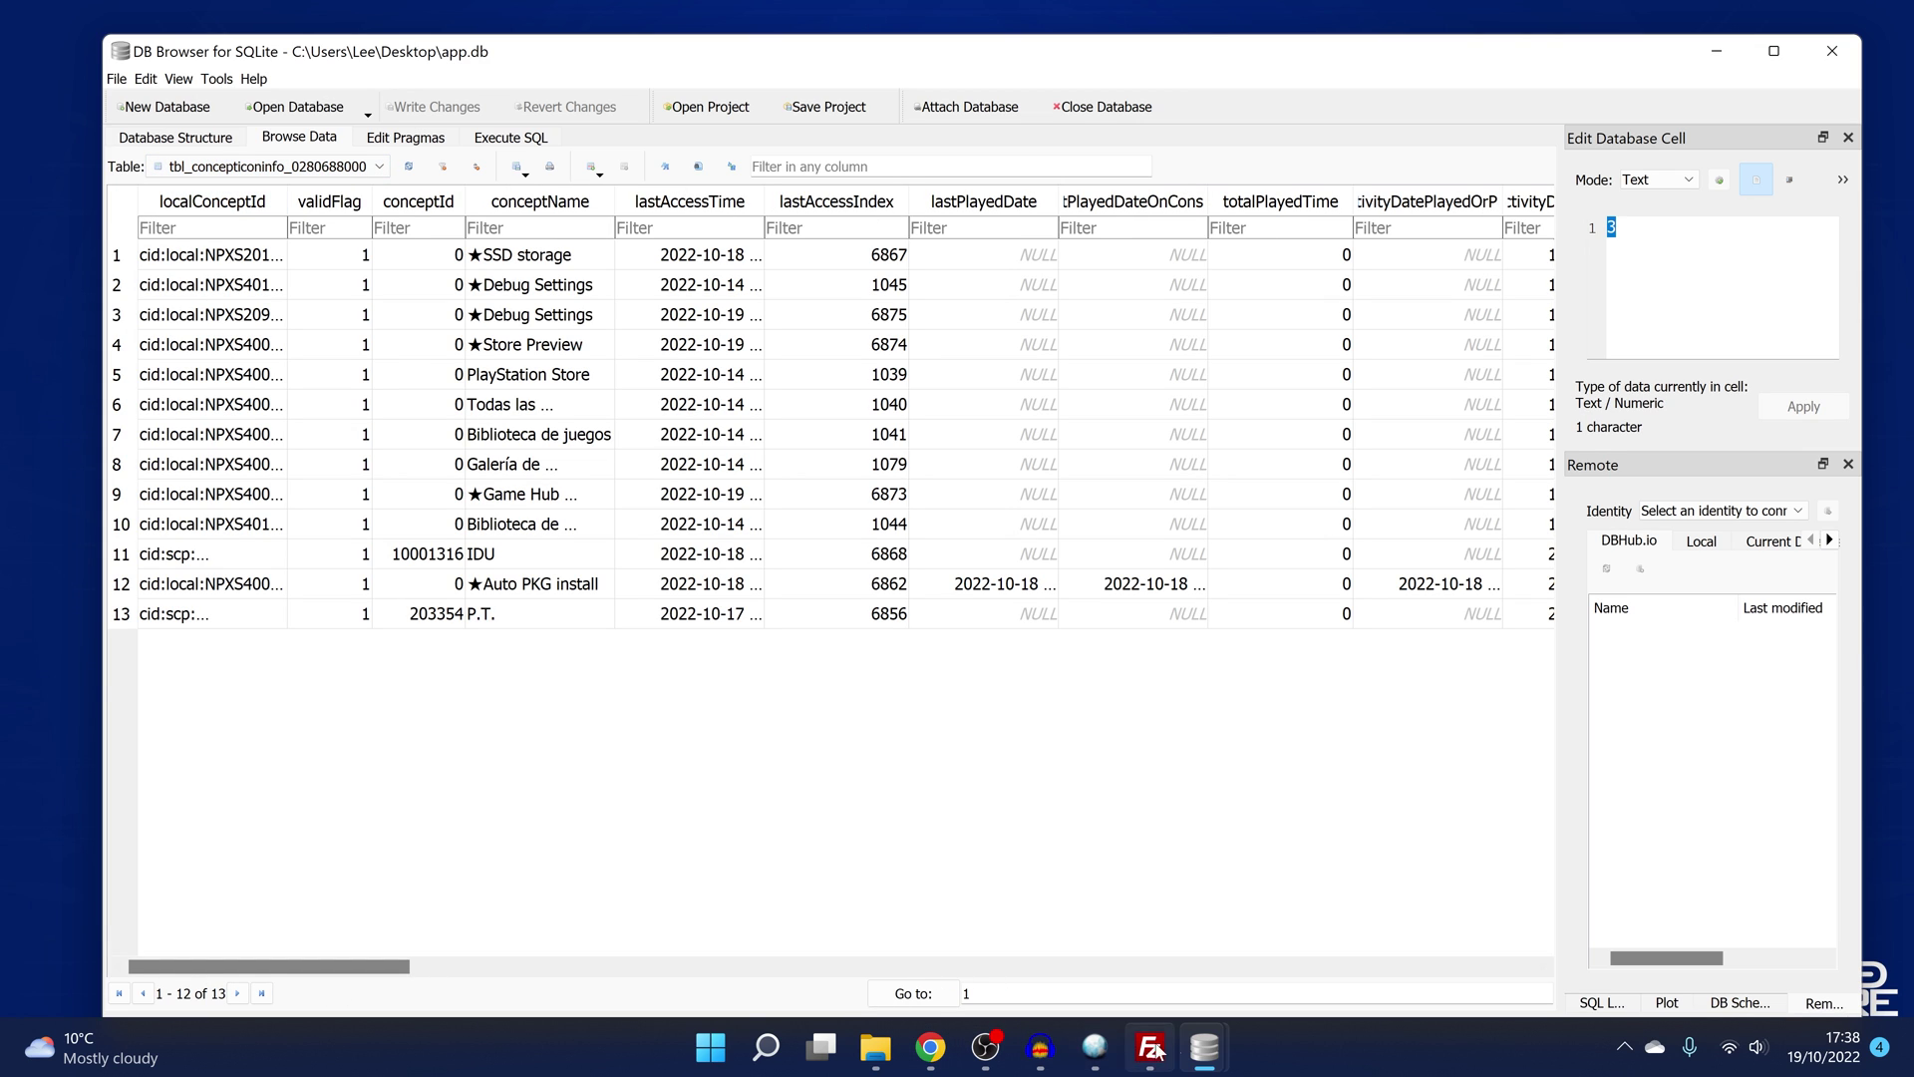
pyautogui.moveTo(1215, 1052)
pyautogui.click(1099, 937)
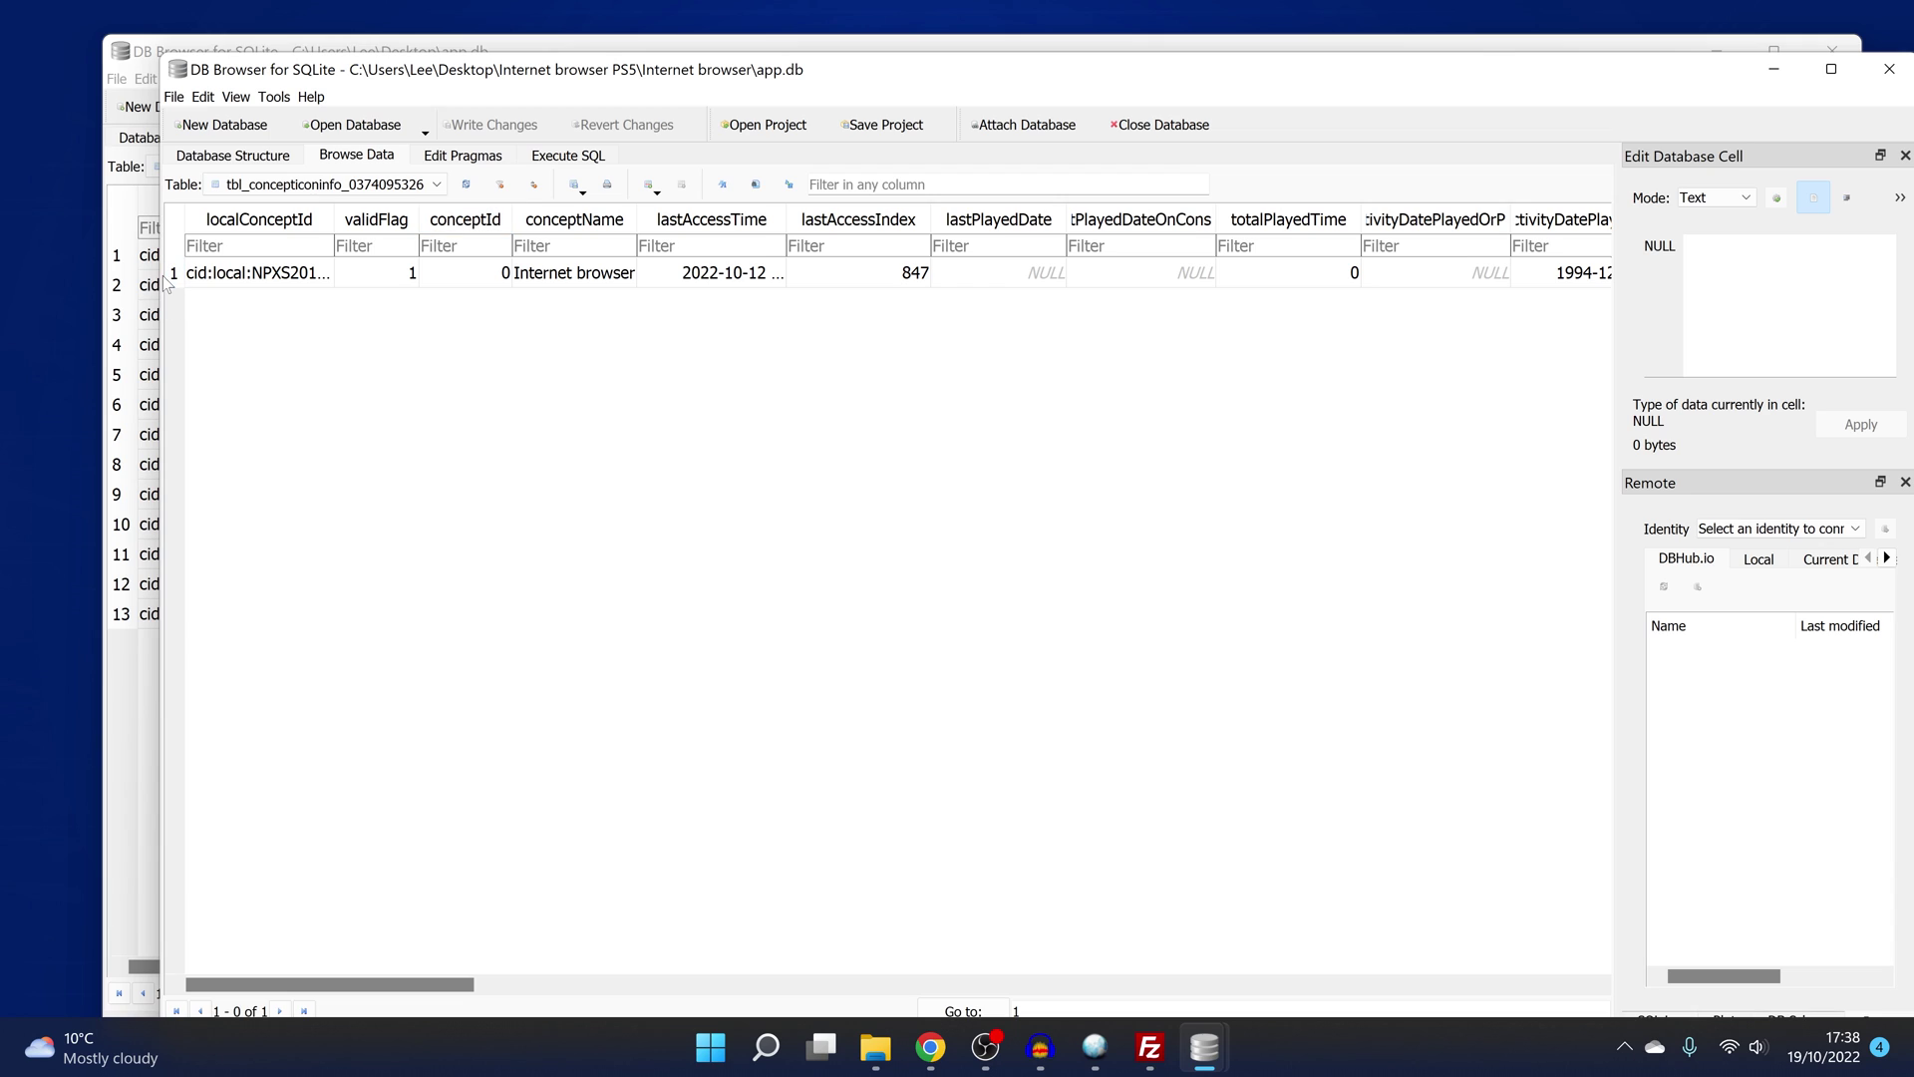
pyautogui.click(534, 286)
pyautogui.click(177, 275)
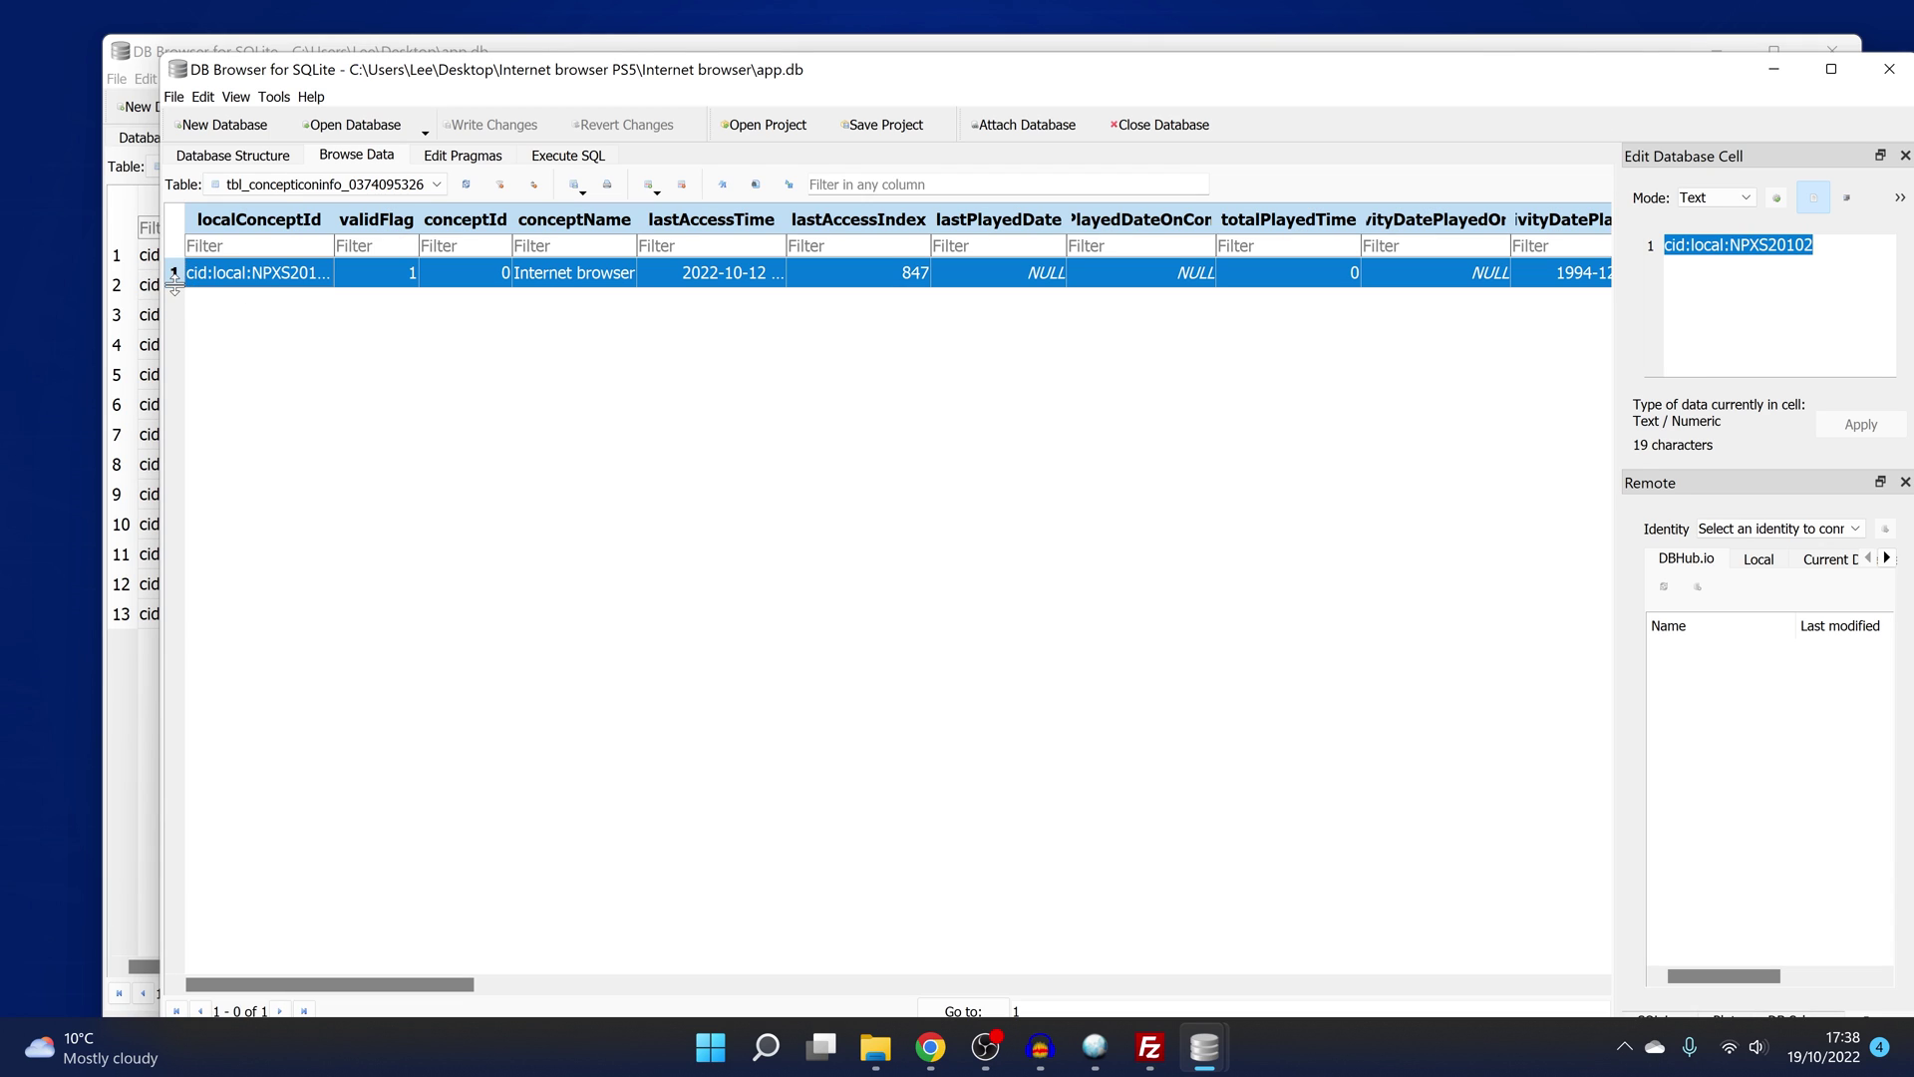
pyautogui.rightClick(252, 272)
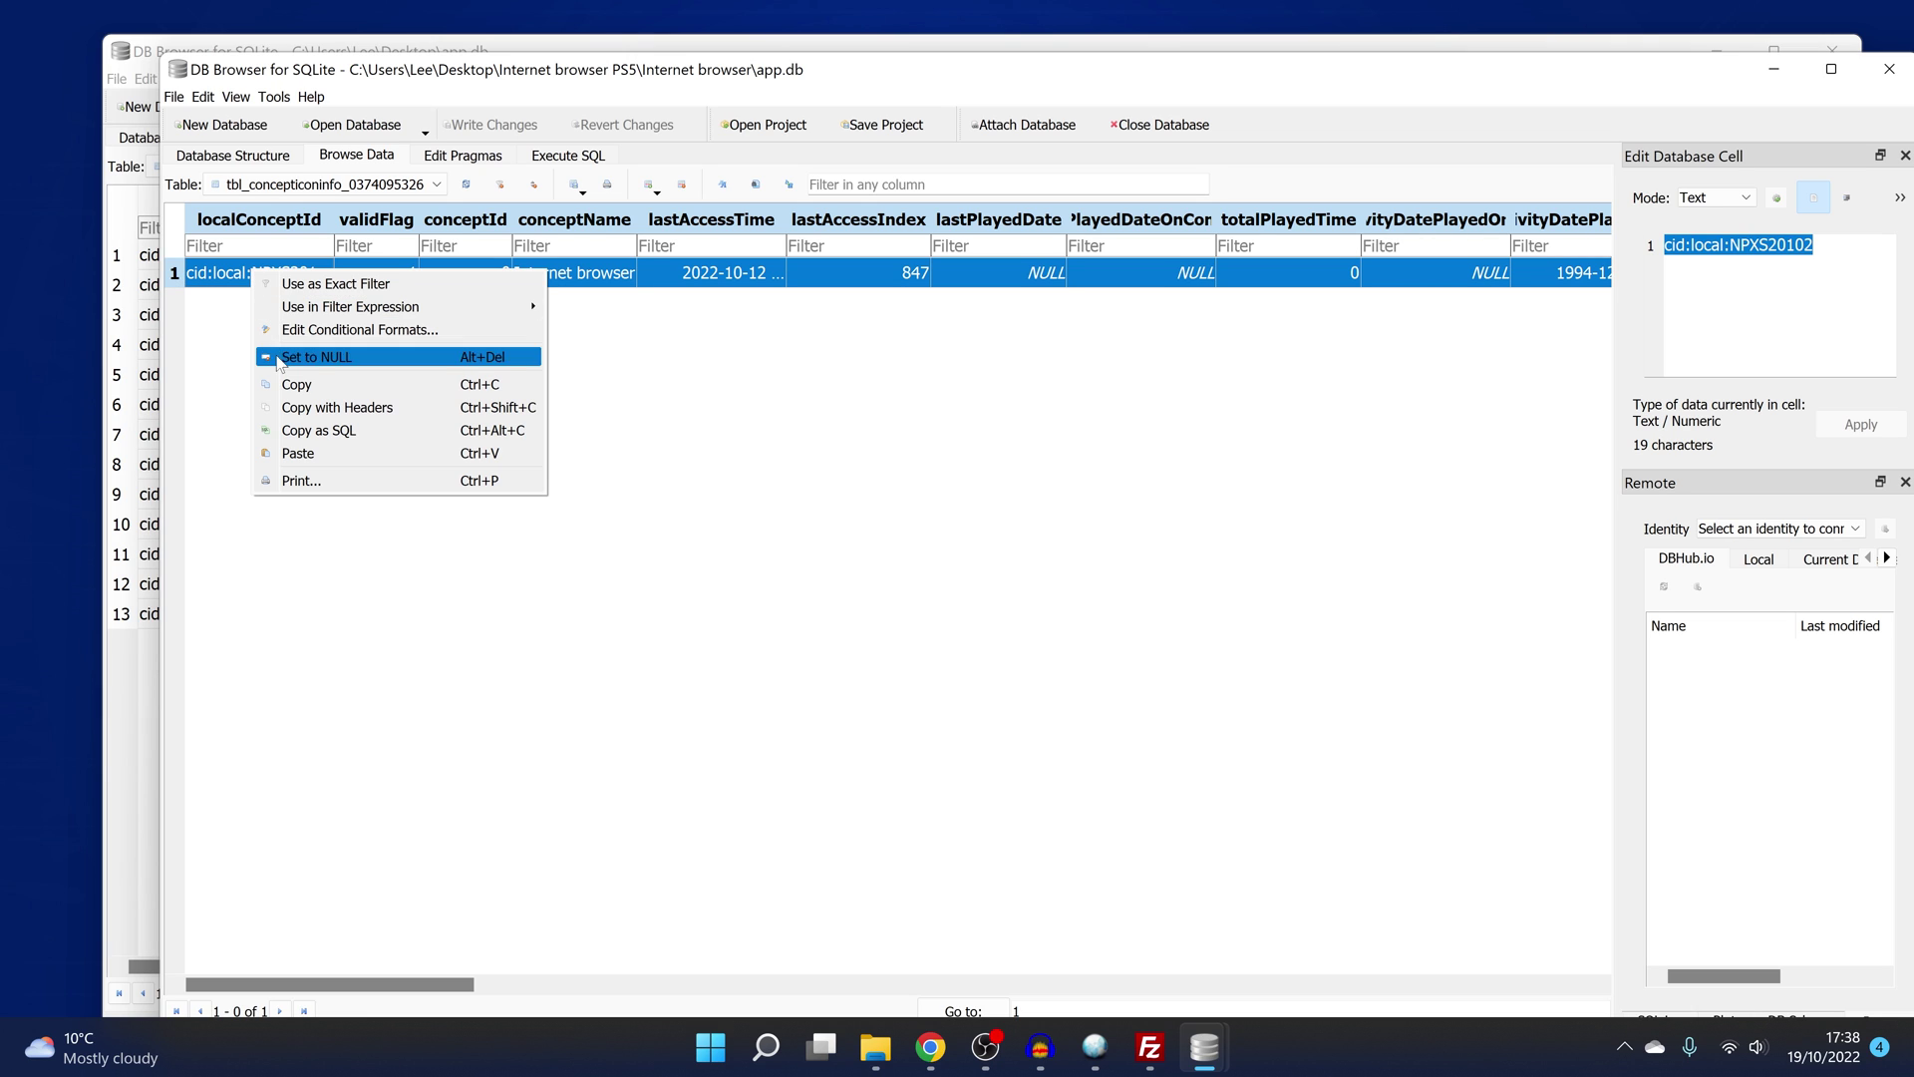
pyautogui.click(289, 382)
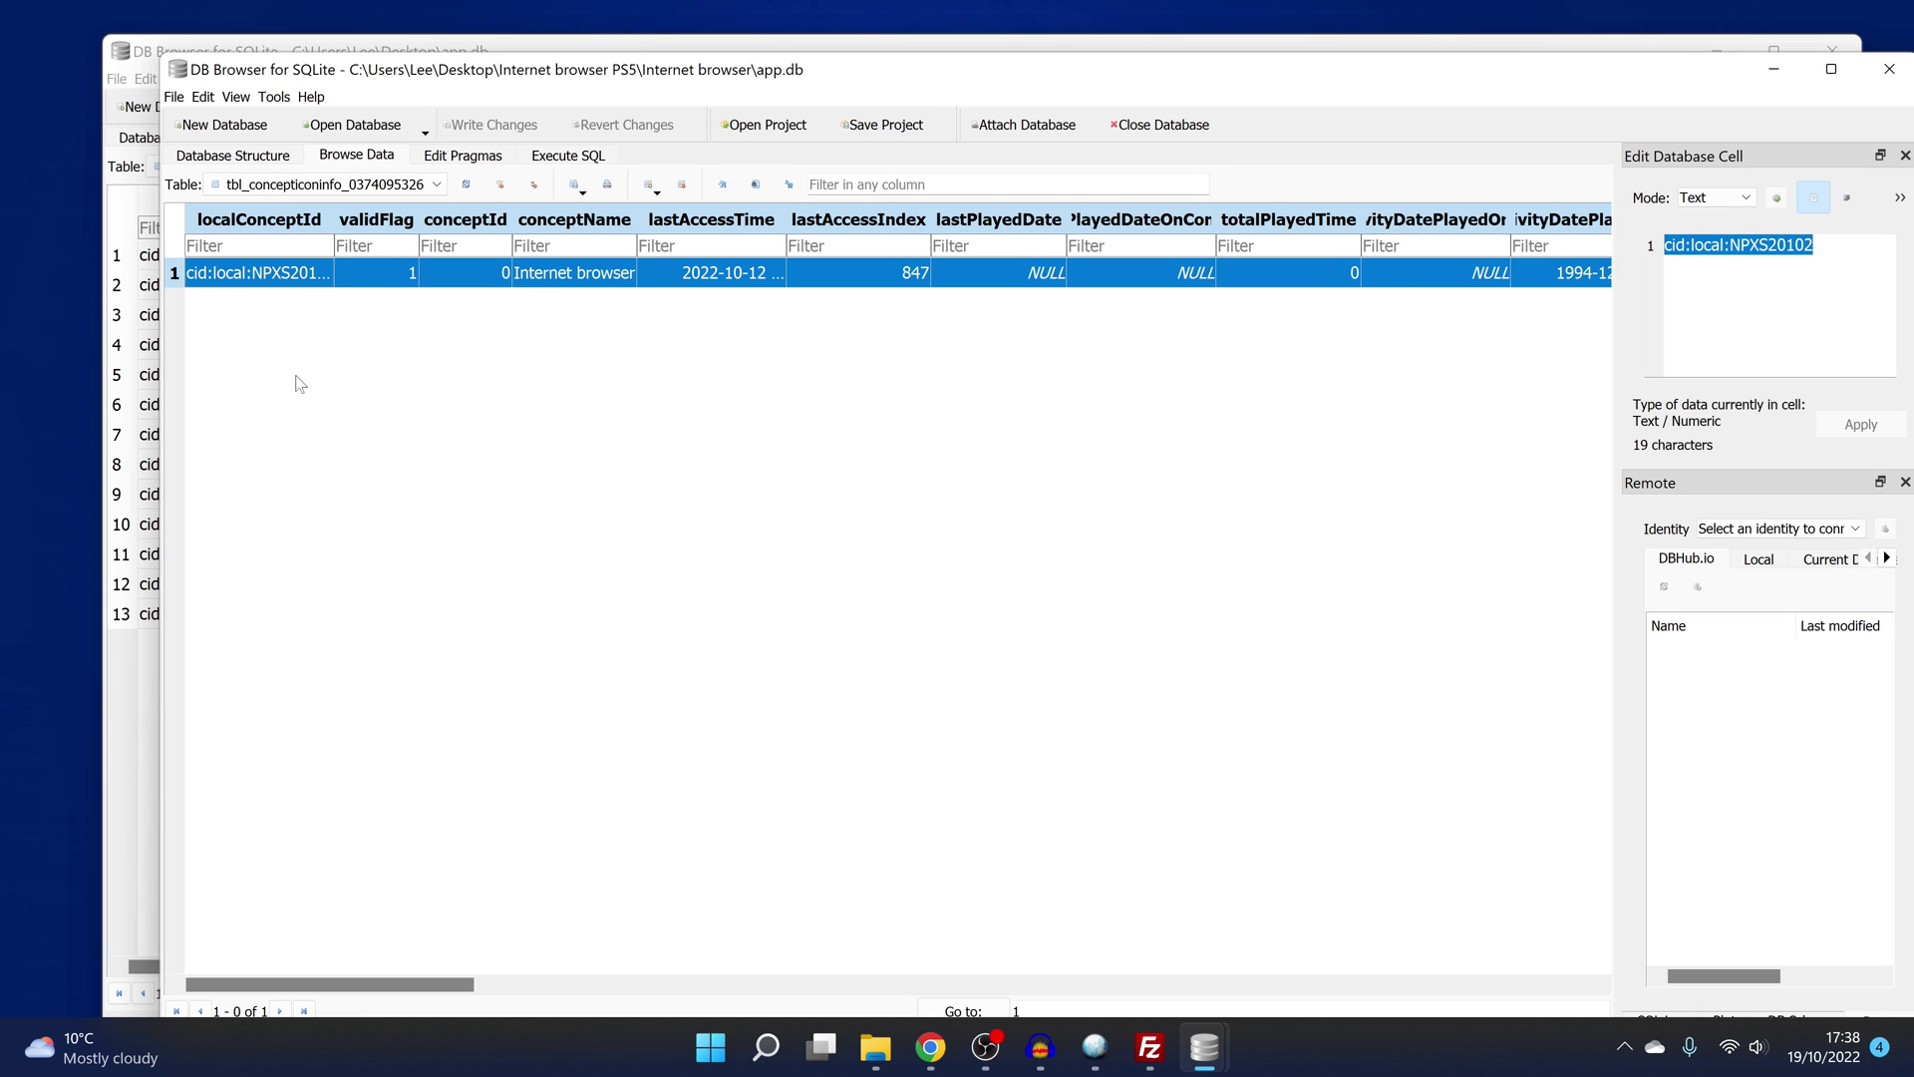
pyautogui.click(1773, 78)
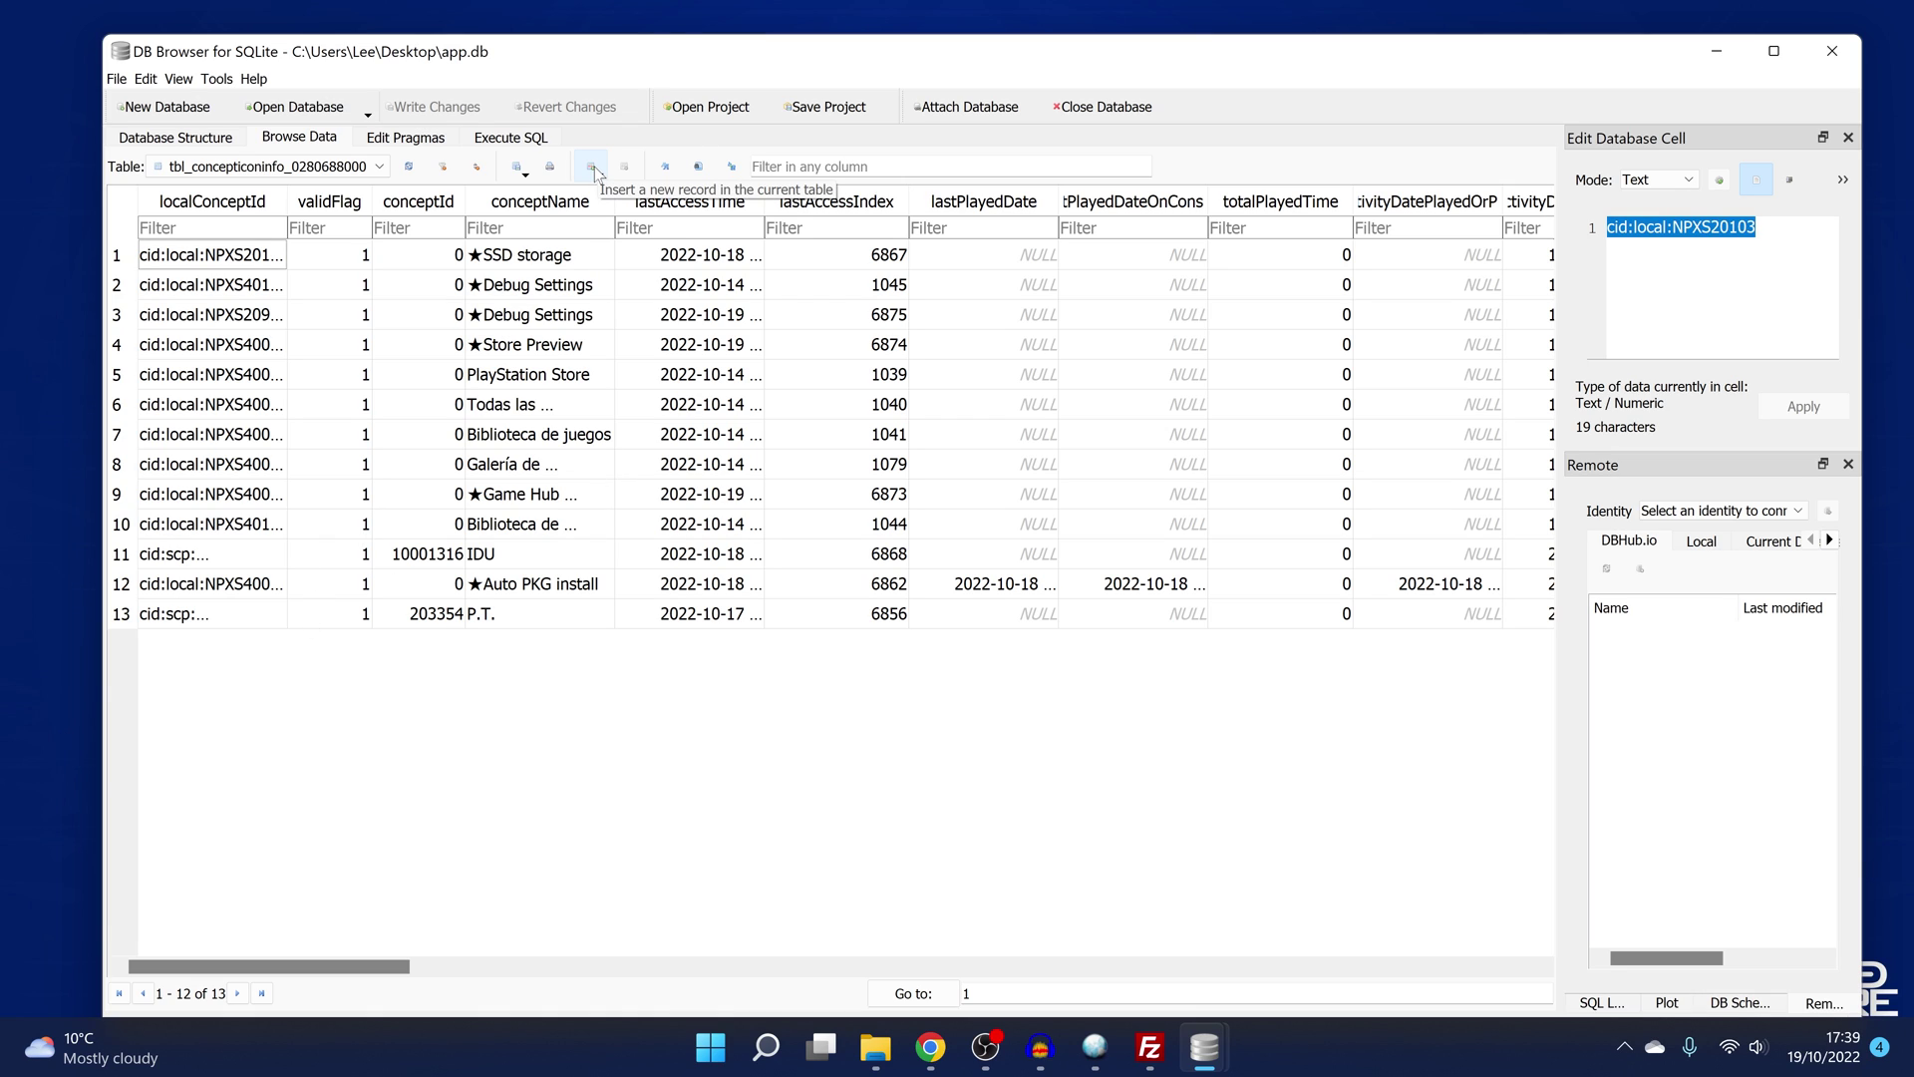
pyautogui.click(592, 166)
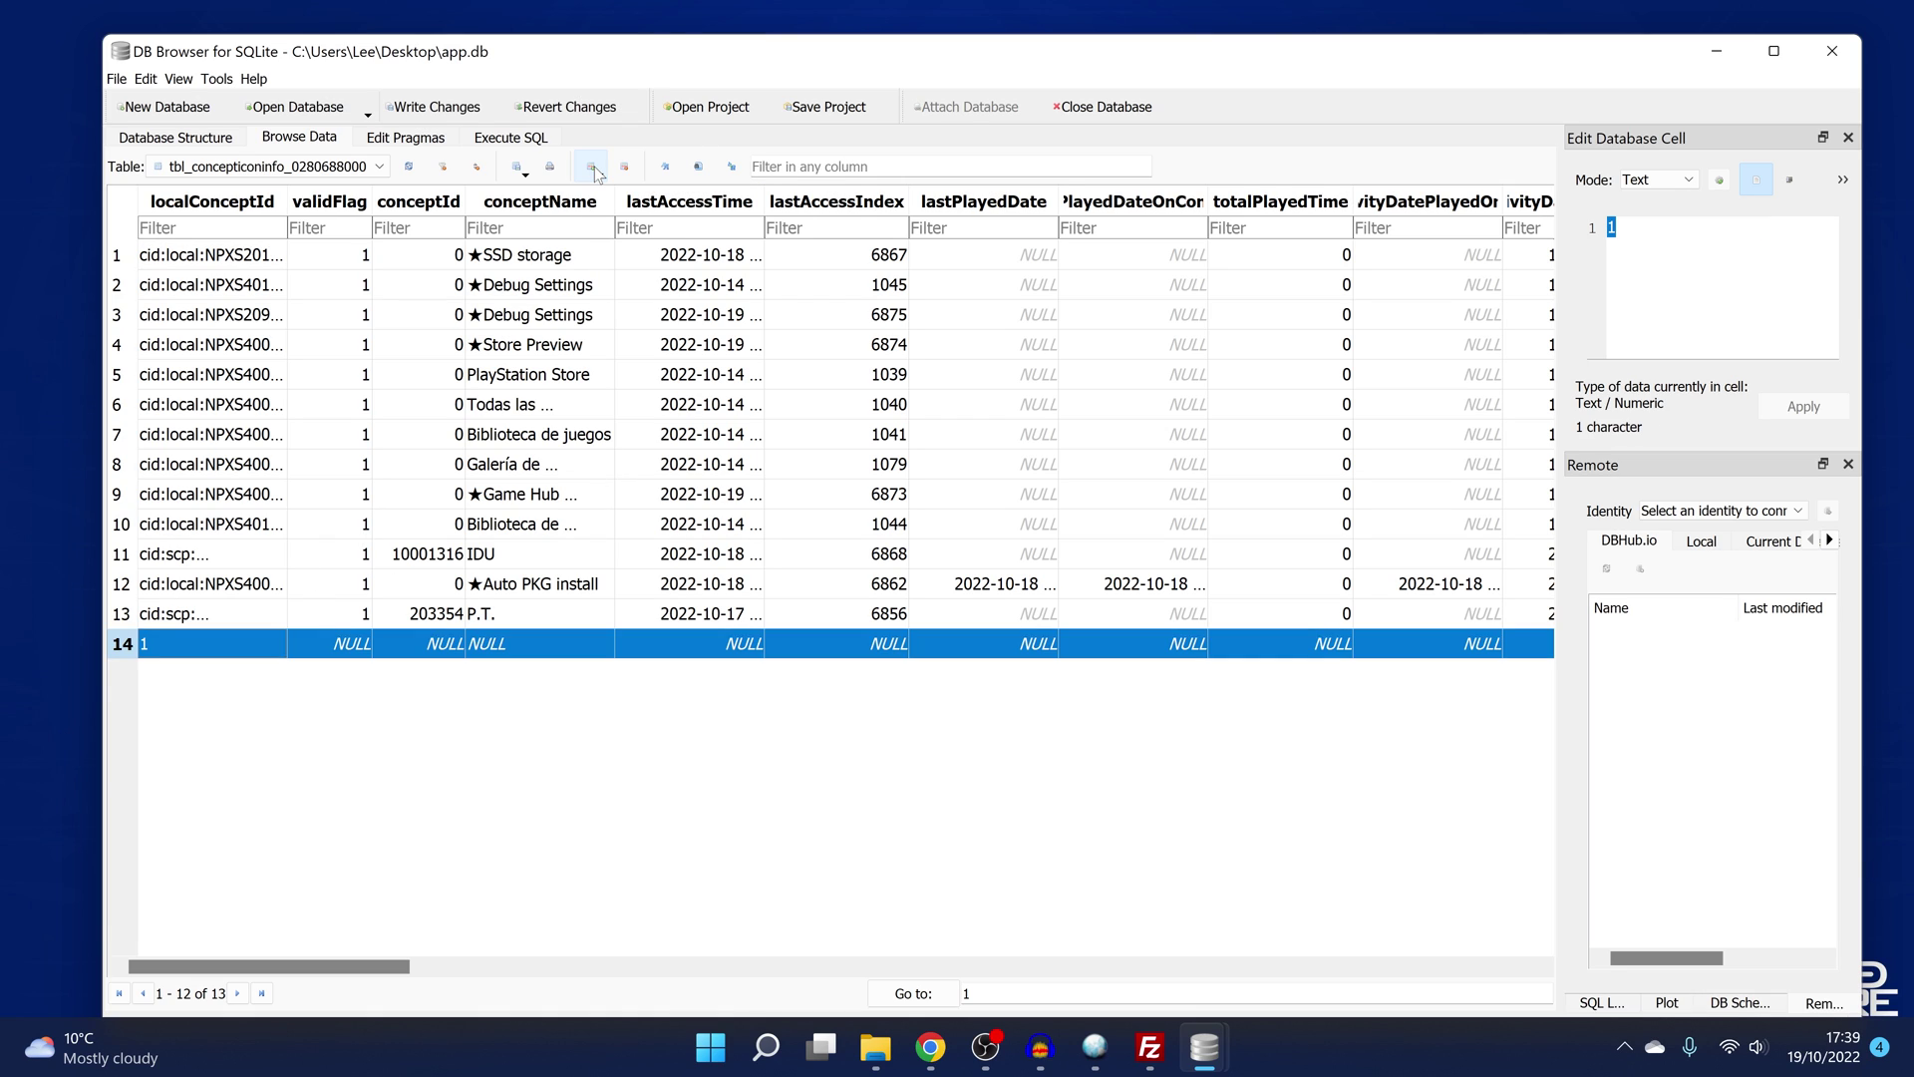
pyautogui.click(172, 646)
pyautogui.rightClick(200, 644)
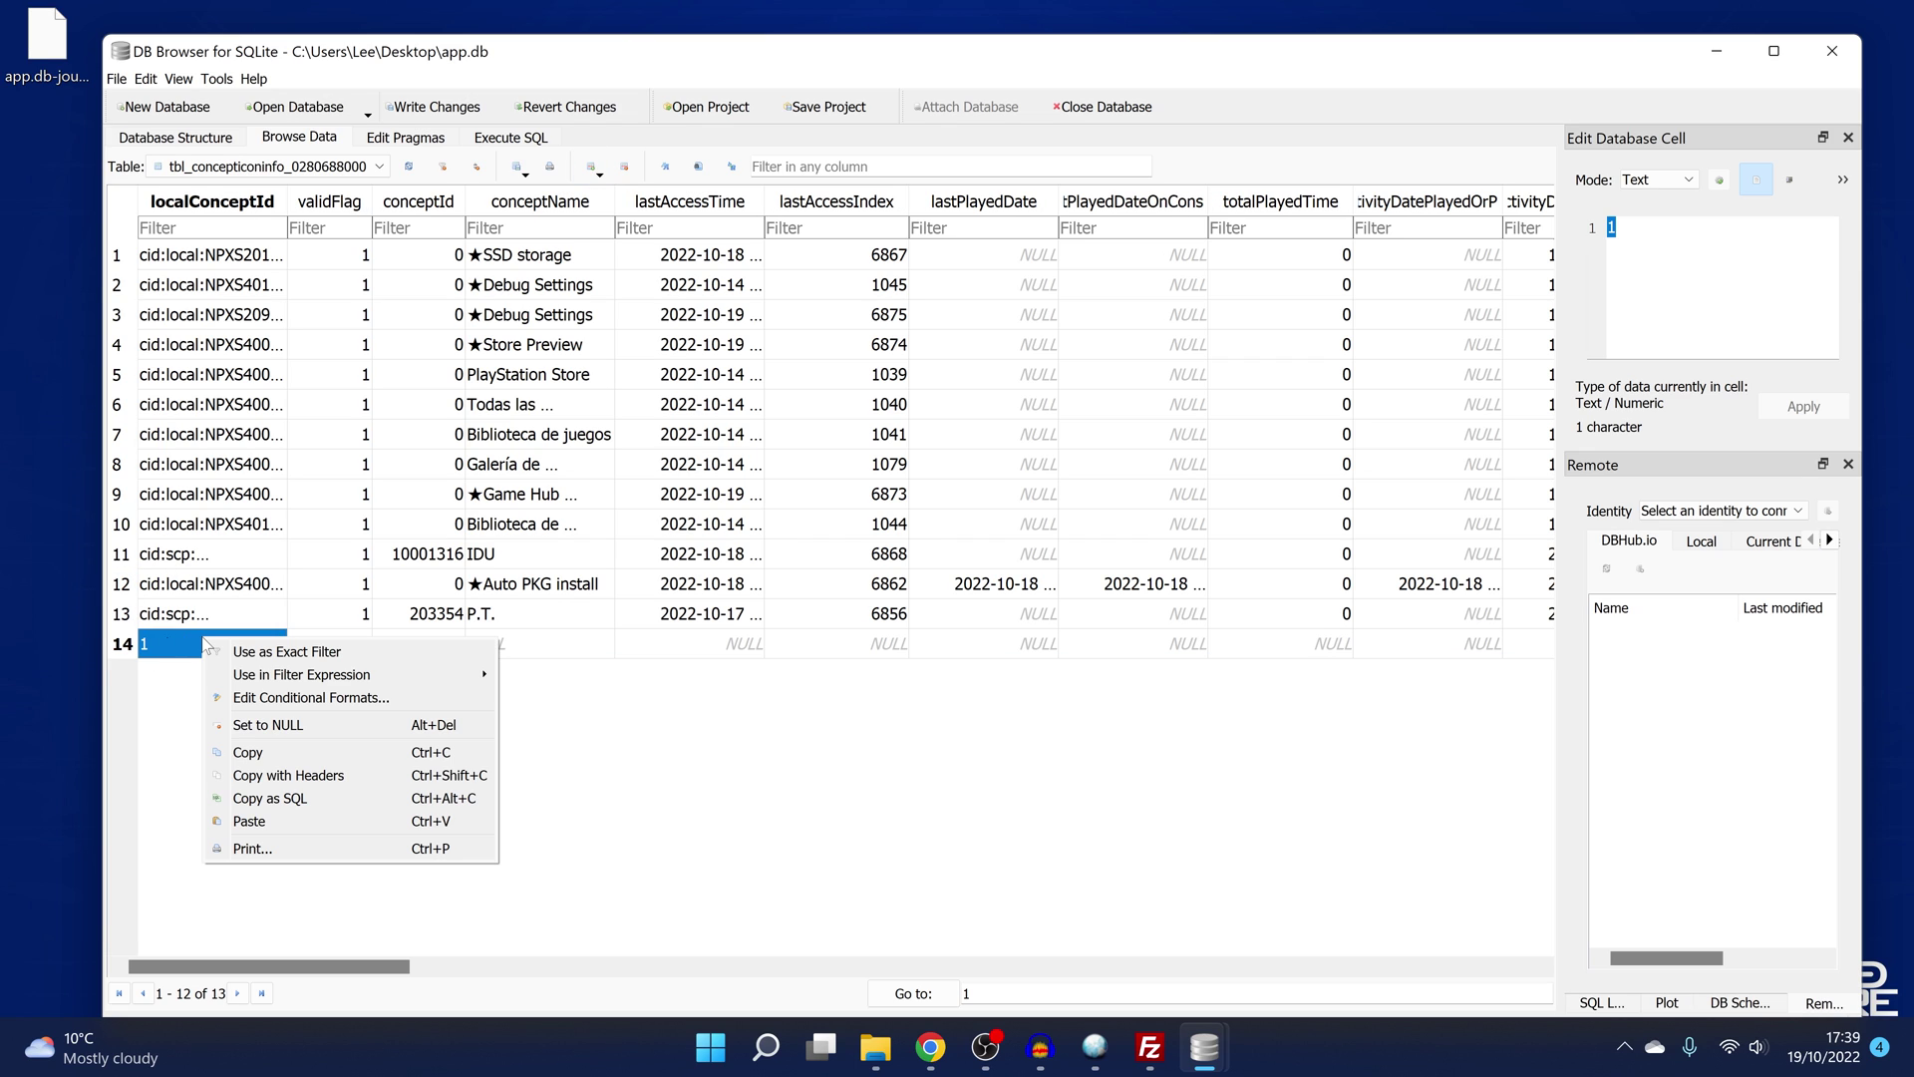
pyautogui.click(287, 824)
pyautogui.click(932, 610)
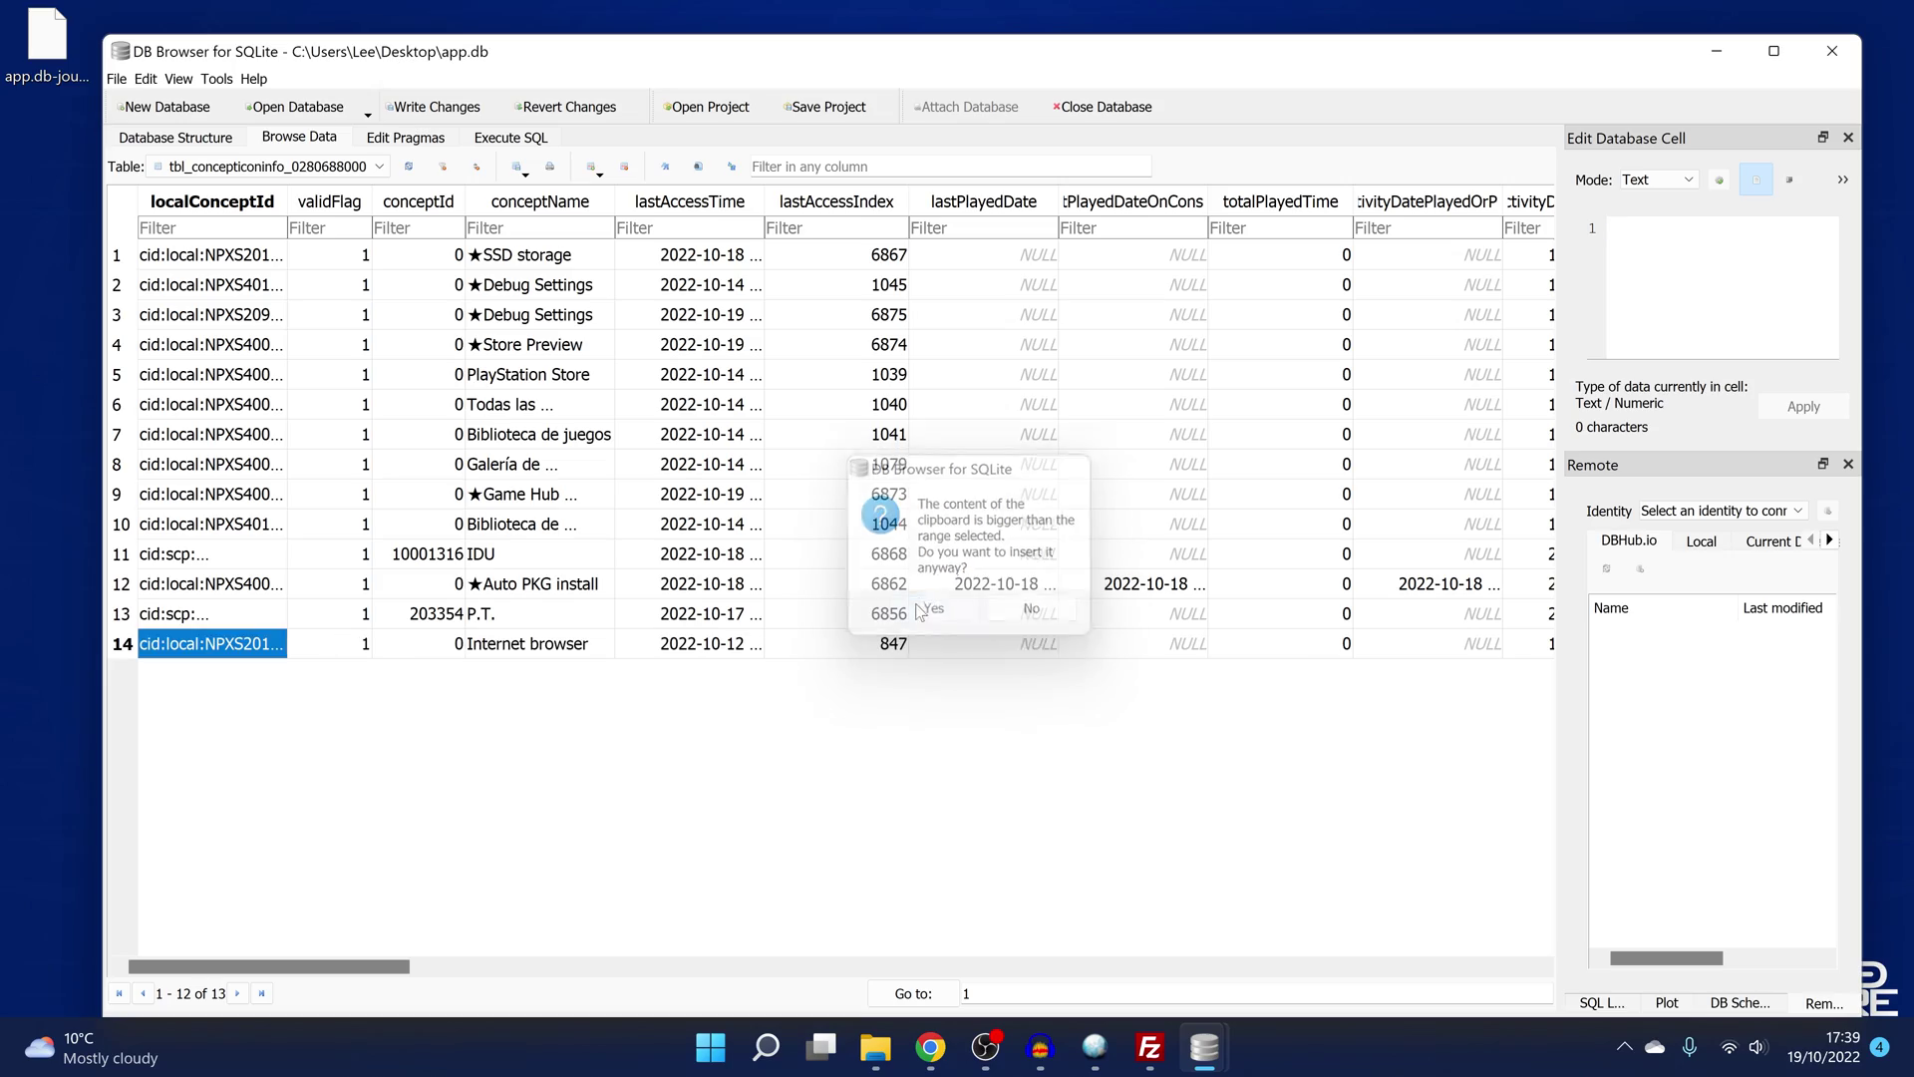
pyautogui.moveTo(312, 972)
pyautogui.mouseDown()
pyautogui.moveTo(1371, 940)
pyautogui.moveTo(311, 969)
pyautogui.mouseUp()
pyautogui.click(343, 838)
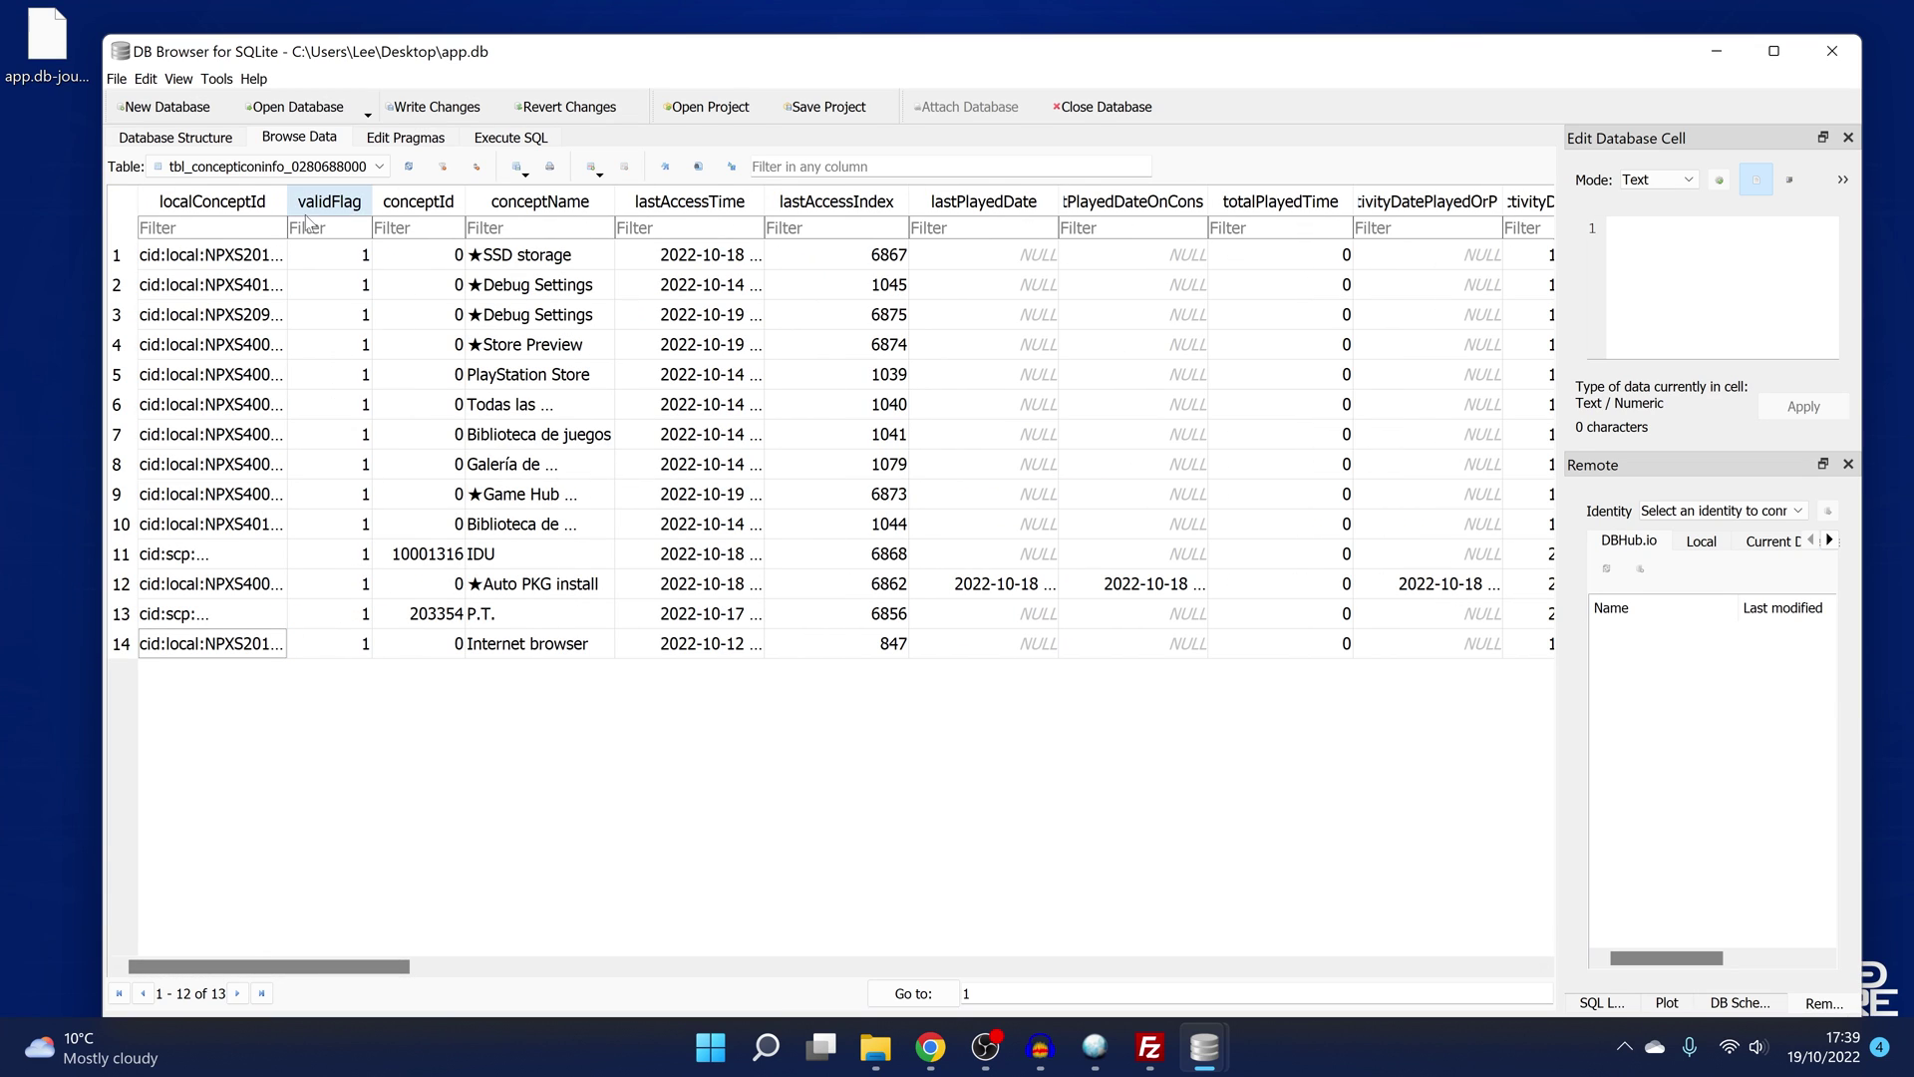
# - Display tbl_conceptmetadata in the desktop's app.db and in the Internet browser app.db
pyautogui.click(329, 169)
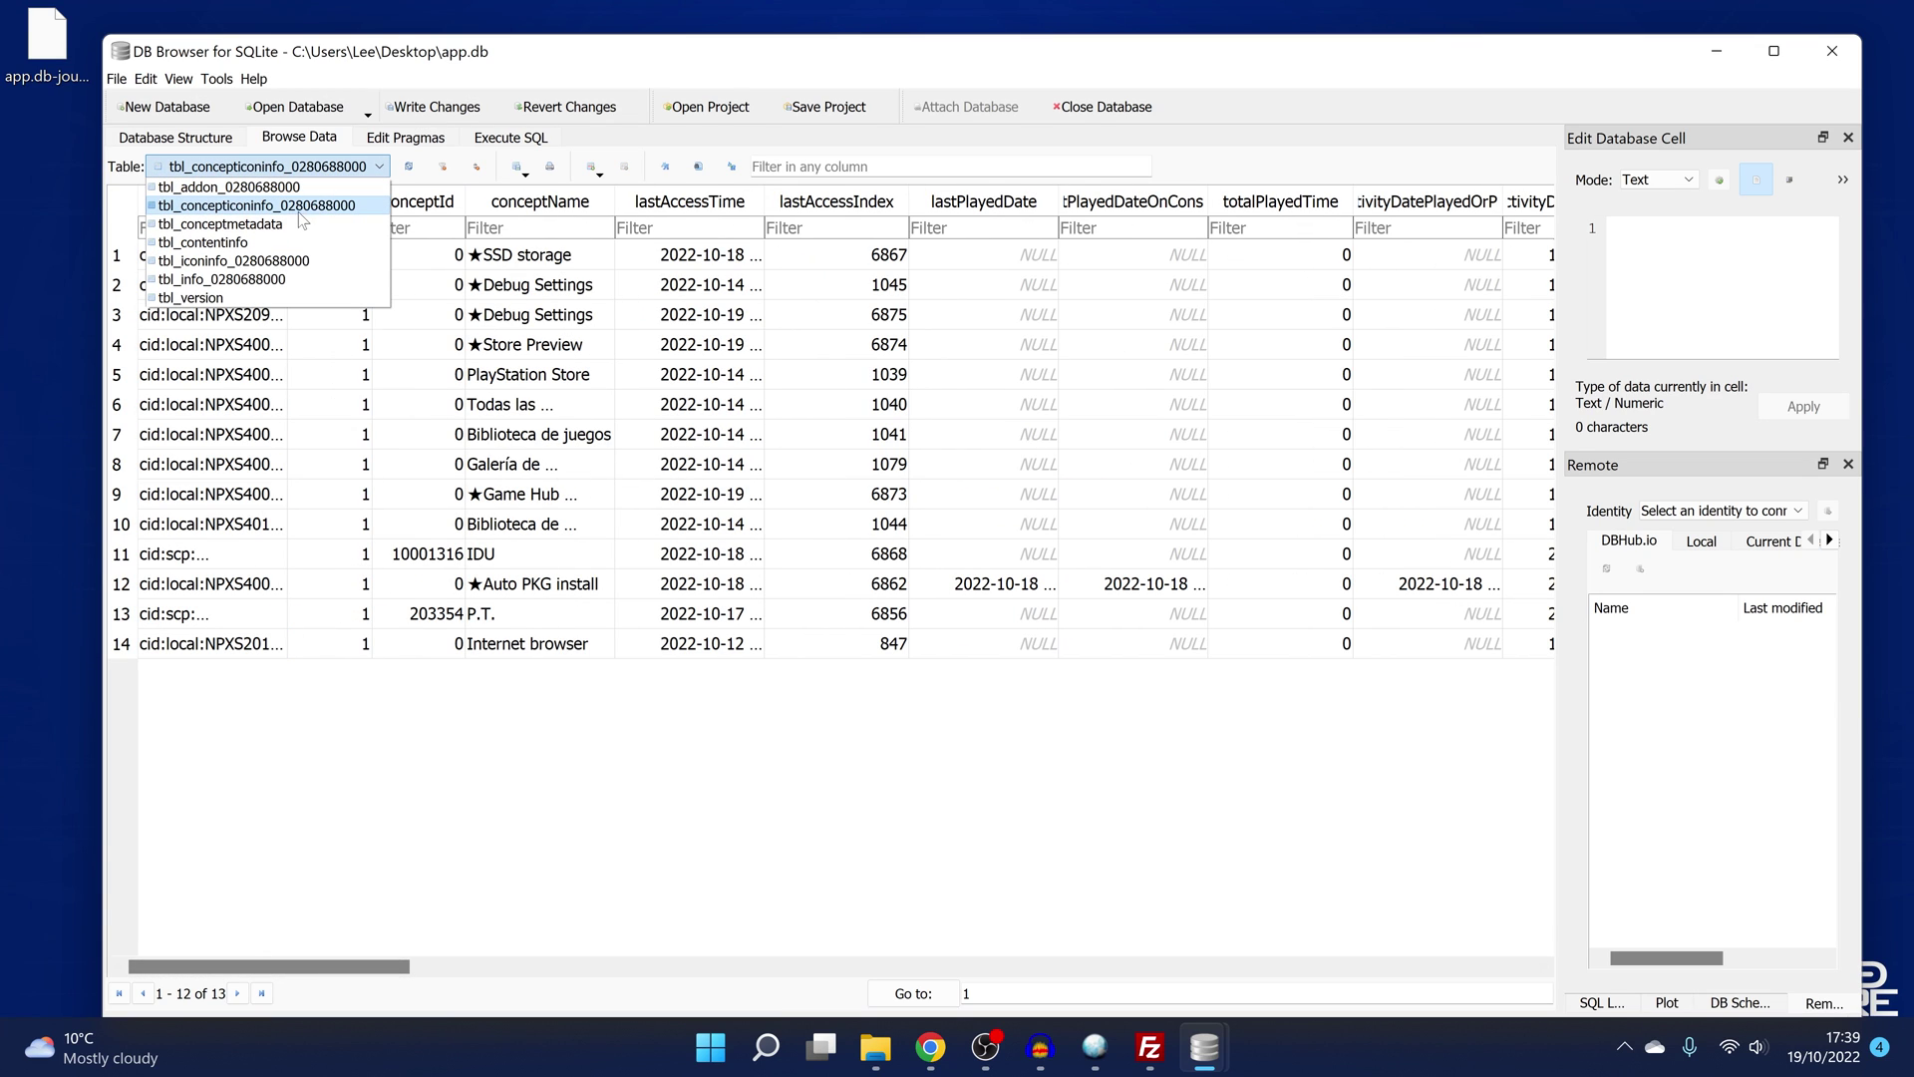
pyautogui.click(272, 224)
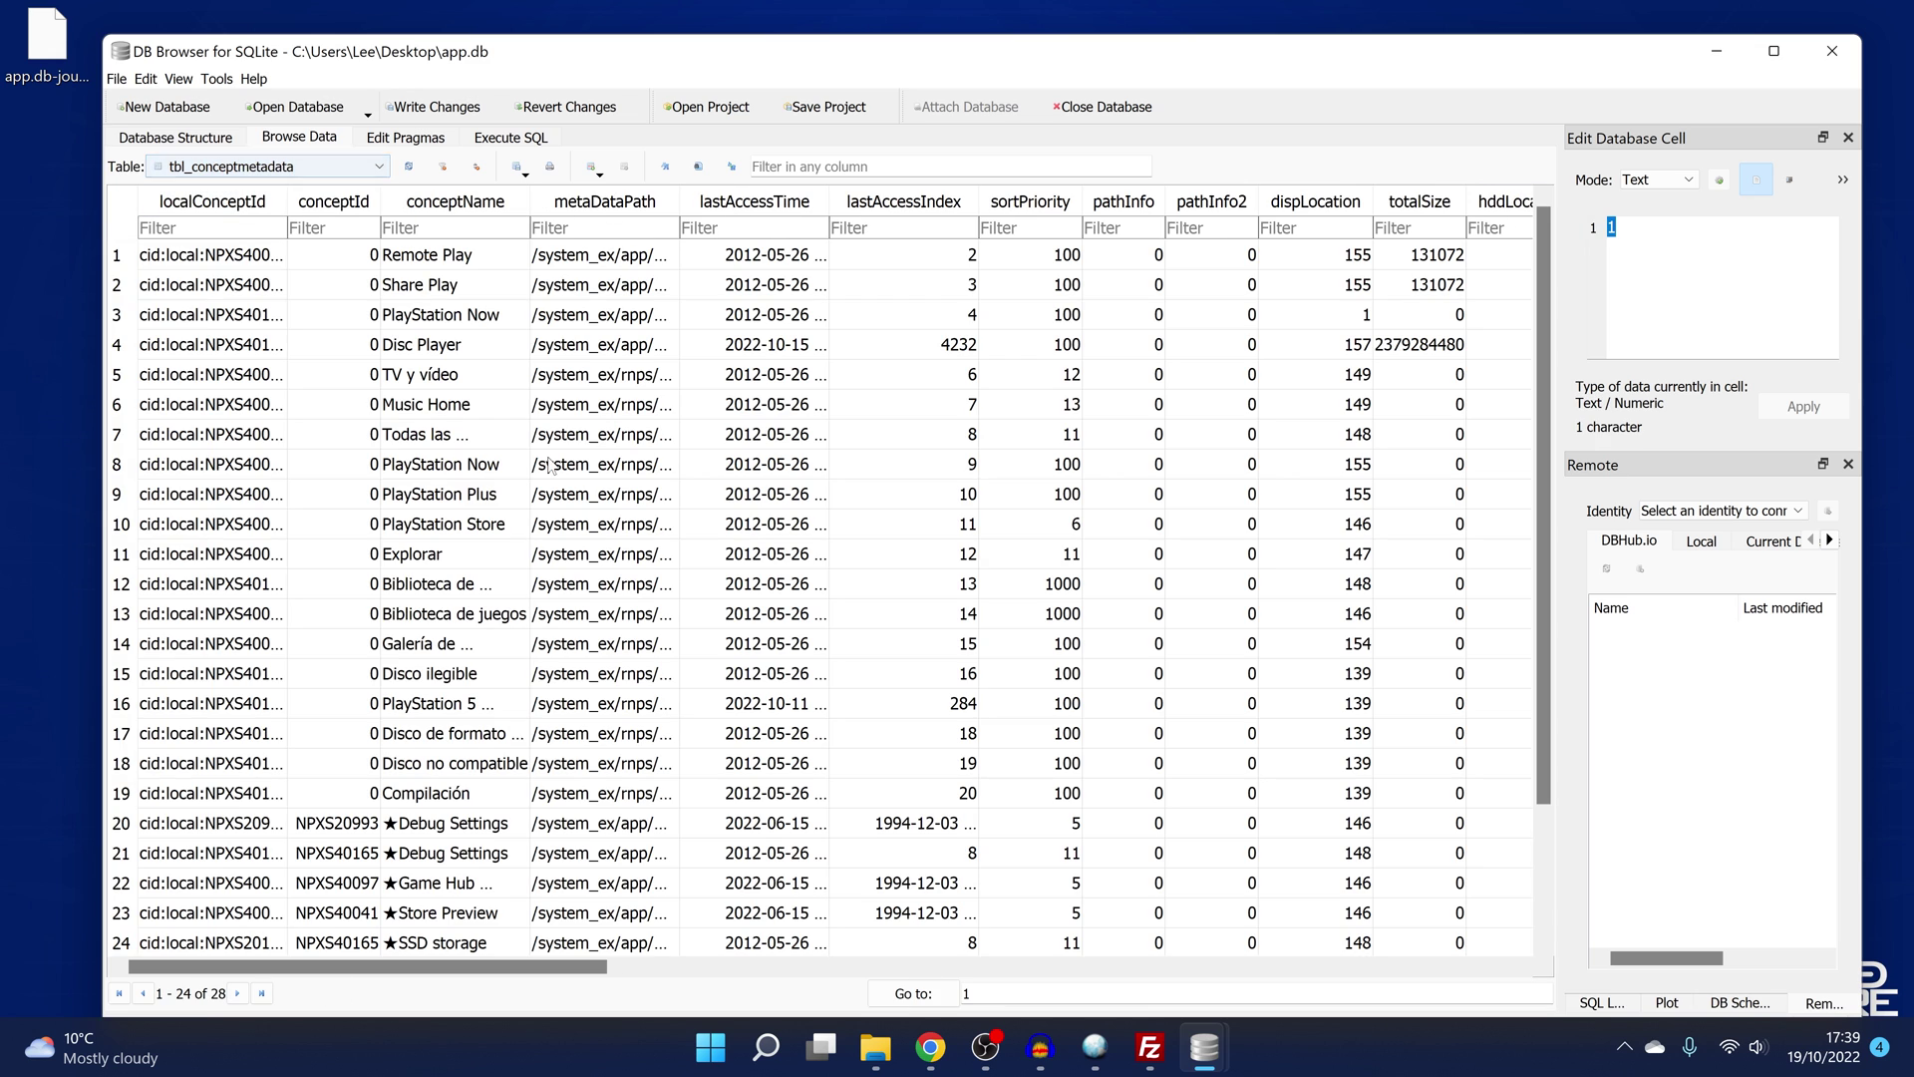
pyautogui.moveTo(1206, 1044)
pyautogui.click(1334, 907)
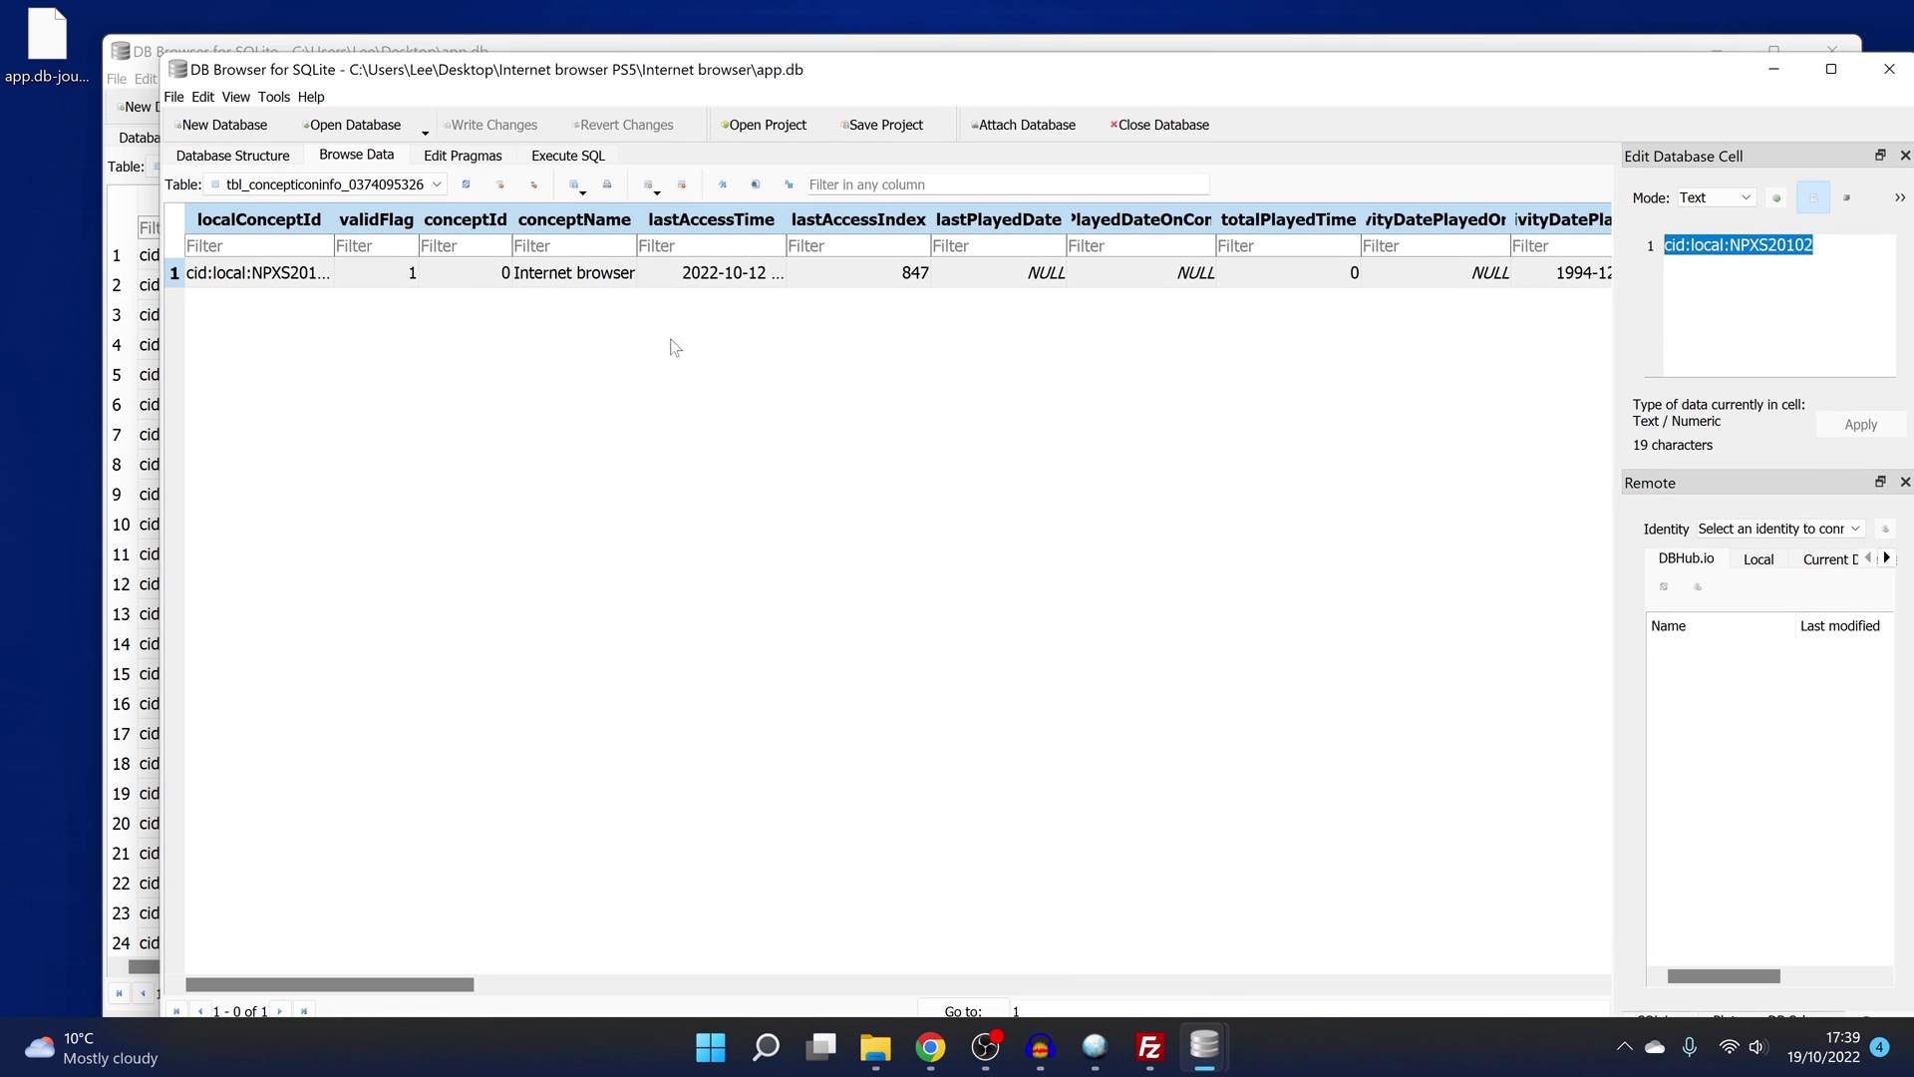
pyautogui.click(312, 186)
pyautogui.click(277, 240)
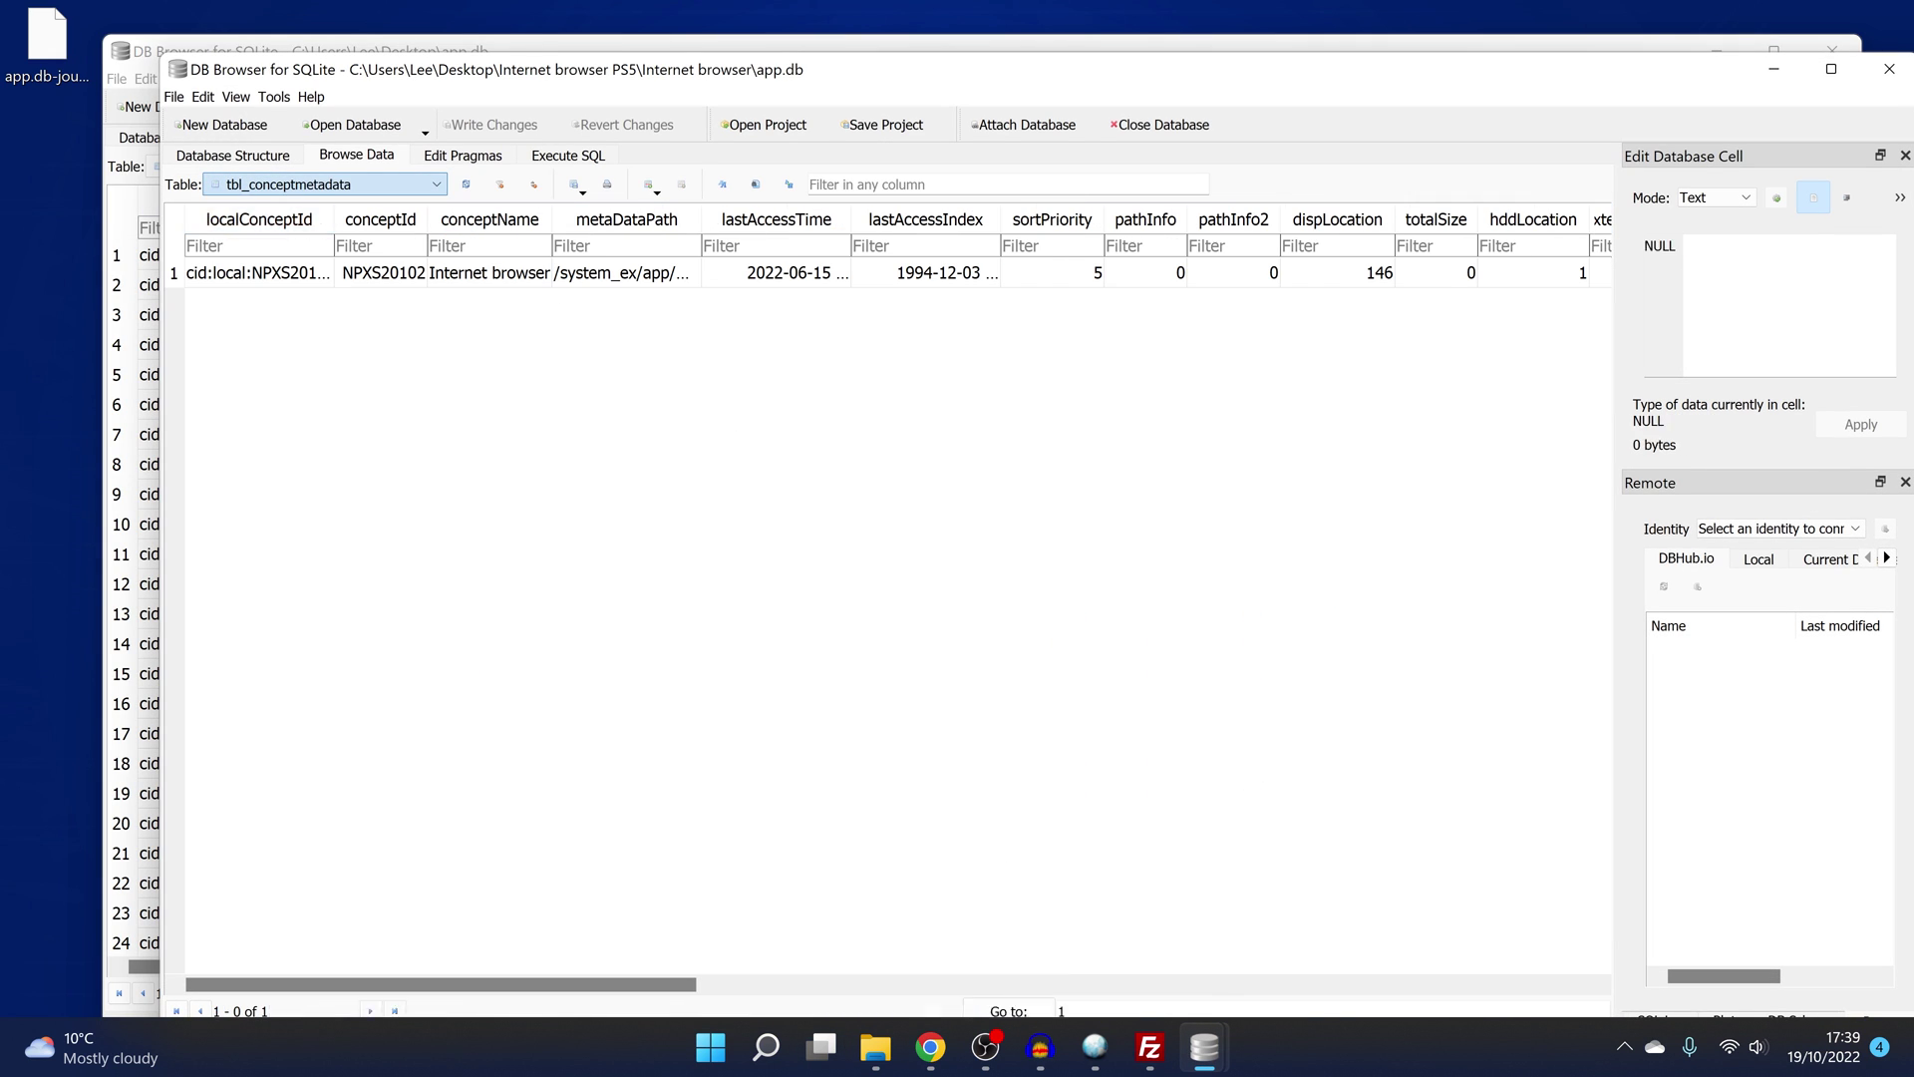
# - Copy the whole Internet browser row from tbl_conceptmetadata in the Internet browser database, and minimize that window
pyautogui.click(175, 279)
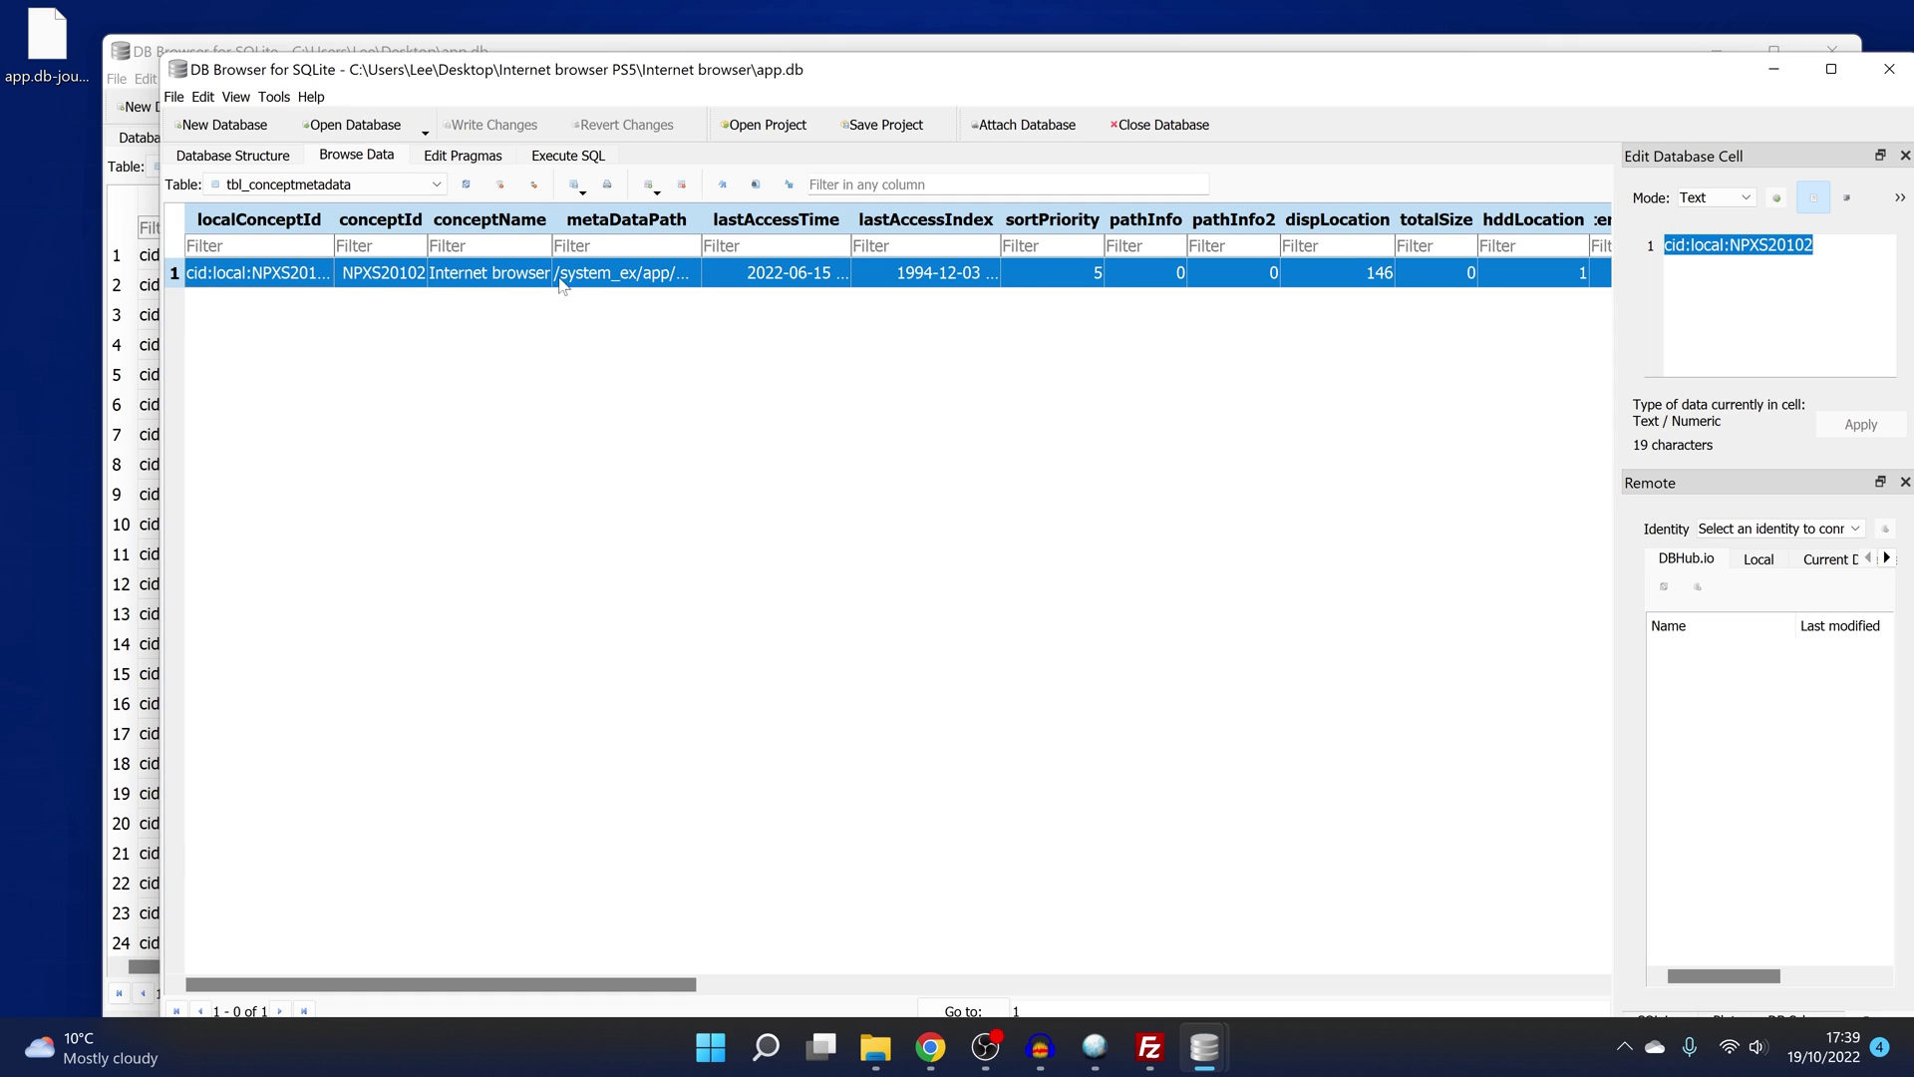
pyautogui.rightClick(276, 280)
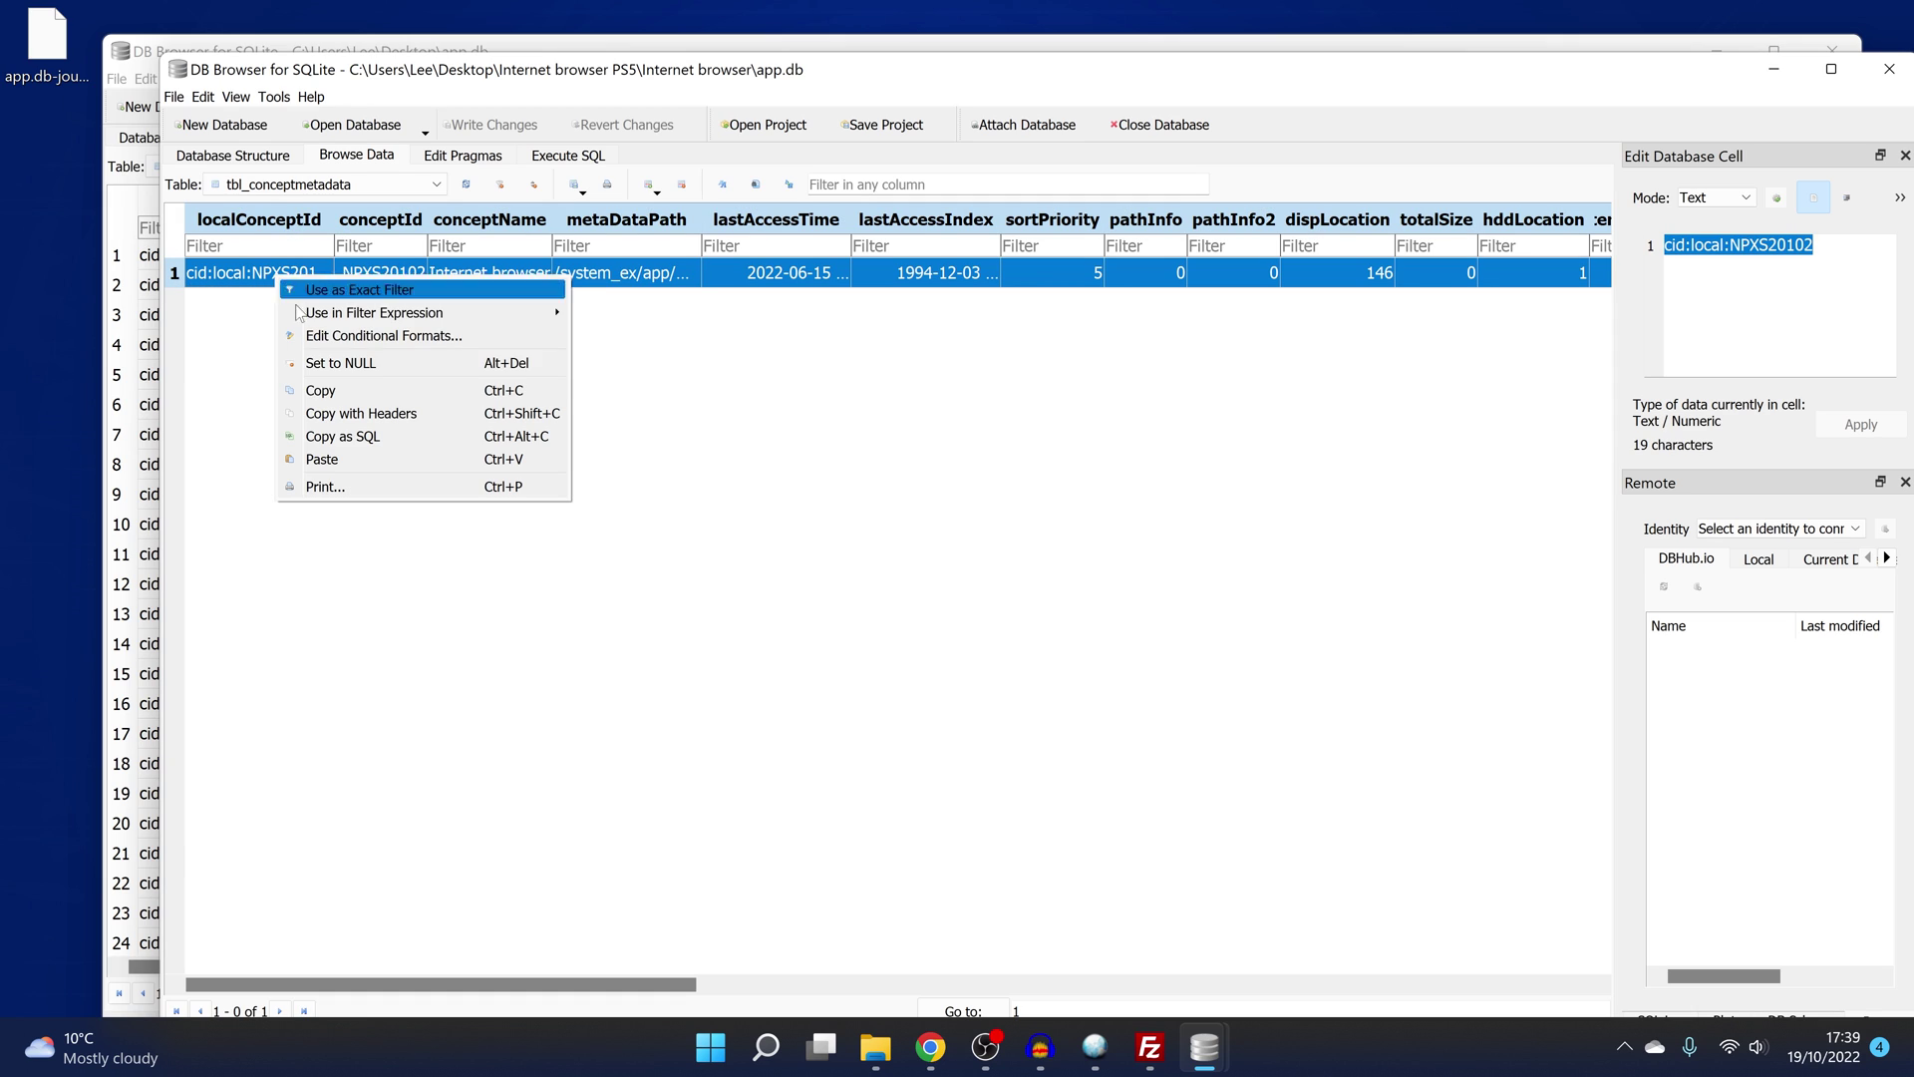
pyautogui.click(332, 391)
pyautogui.click(1767, 72)
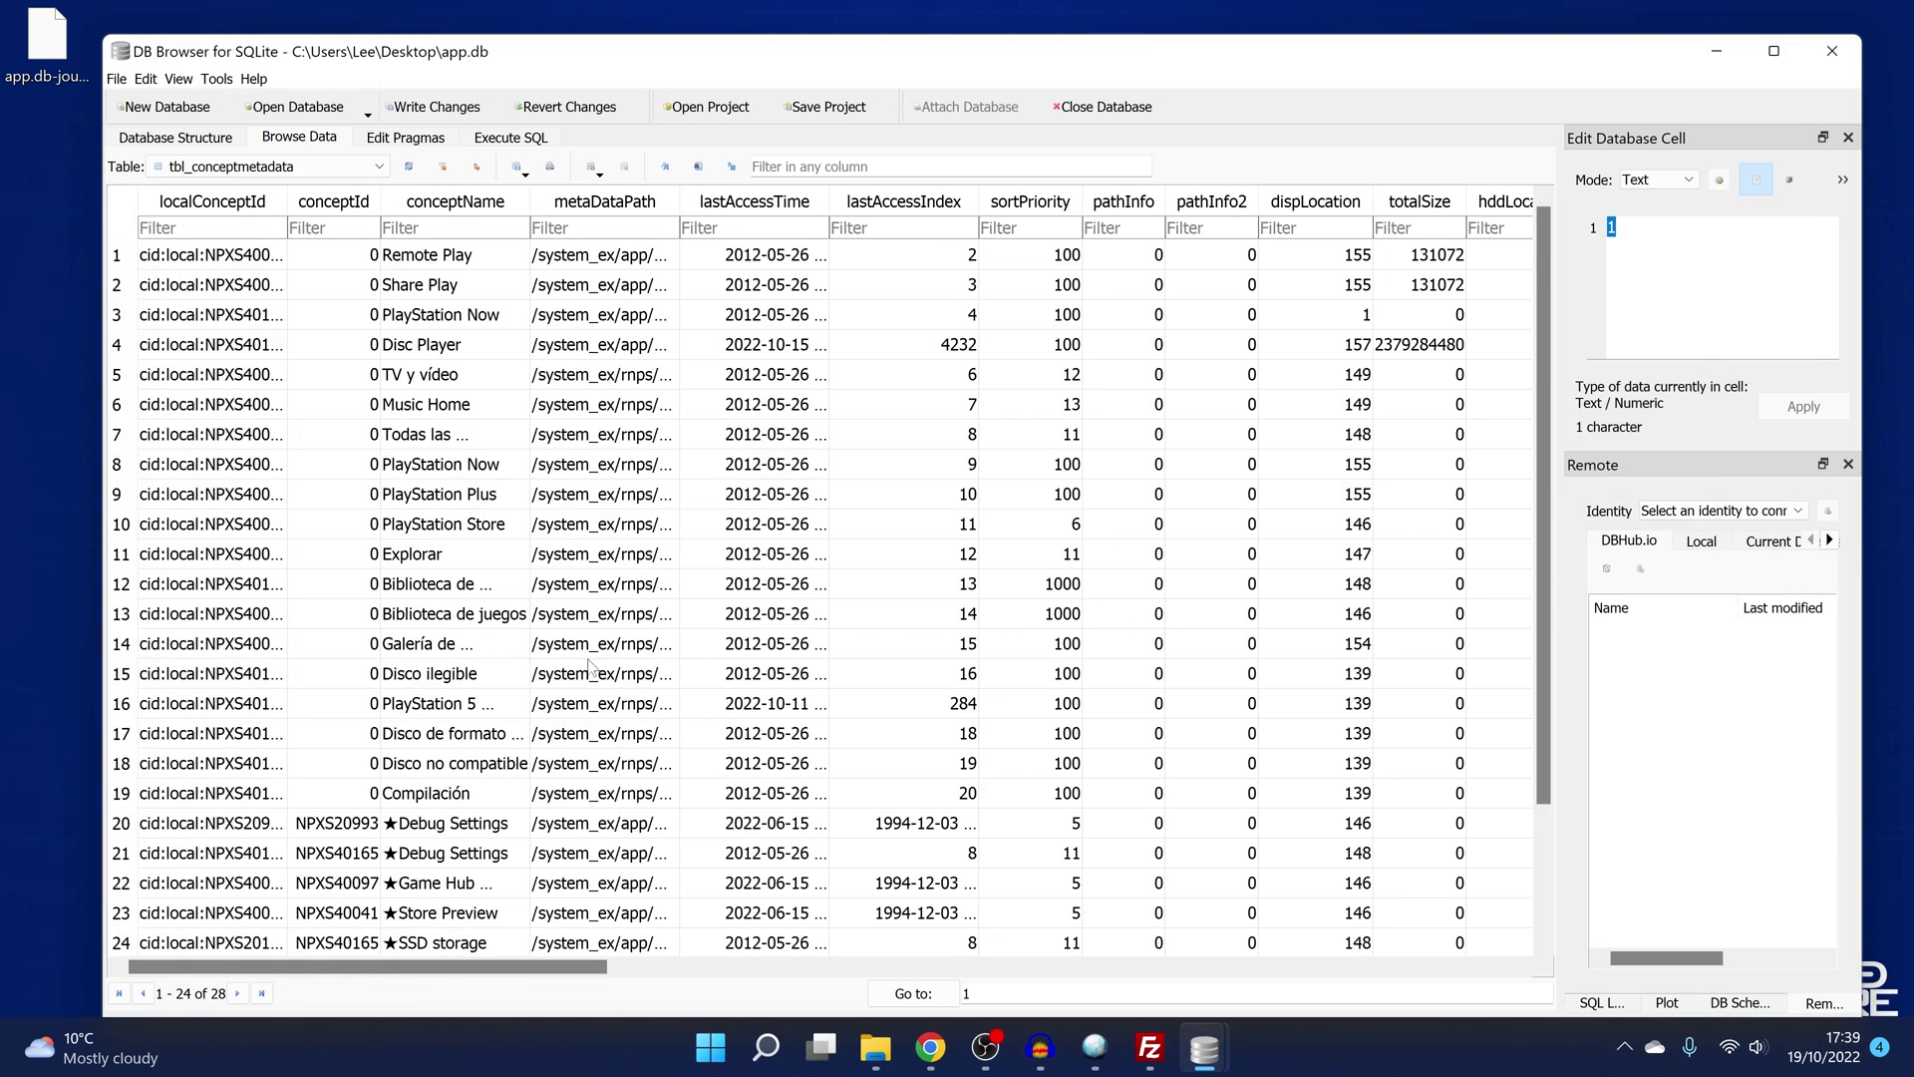
# - Insert a new record in the desktop database's tbl_conceptmetadata and paste the copied Internet browser row, accepting the larger clipboard content
pyautogui.click(592, 169)
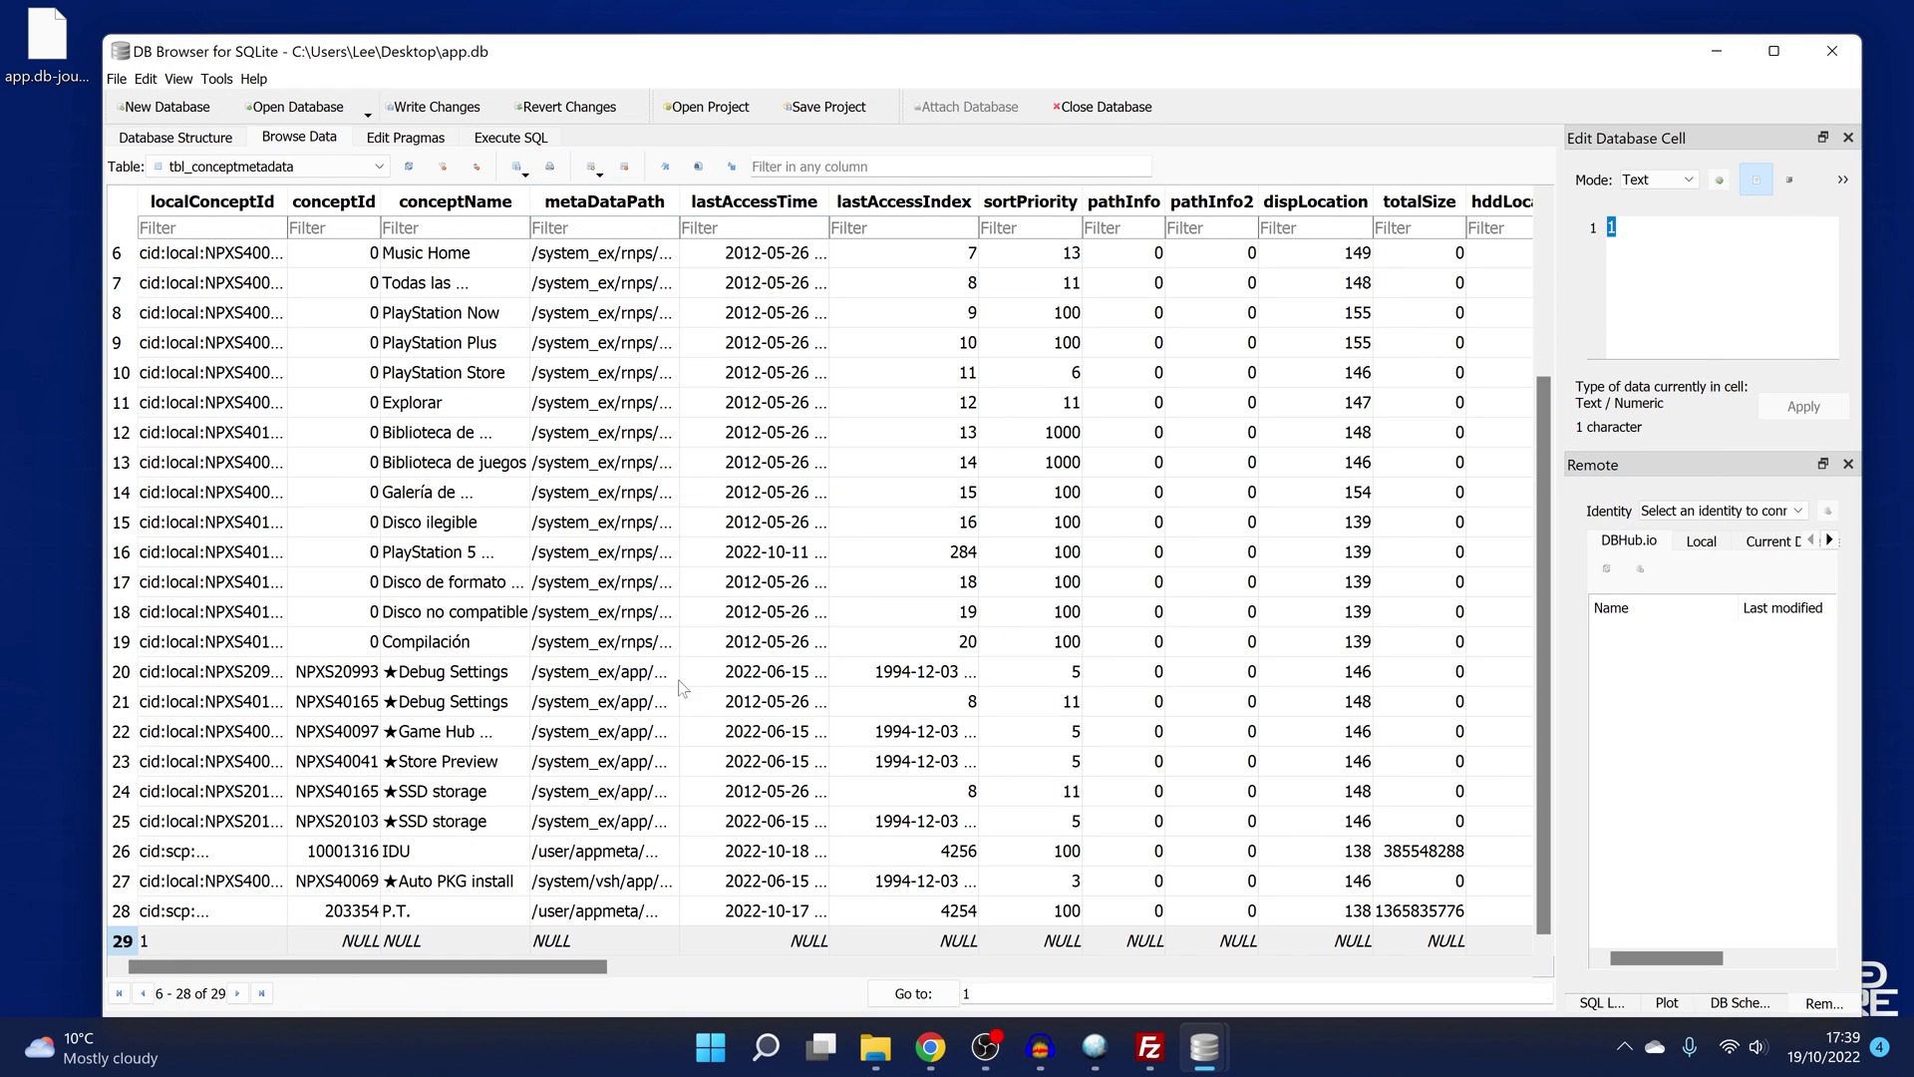
pyautogui.rightClick(206, 941)
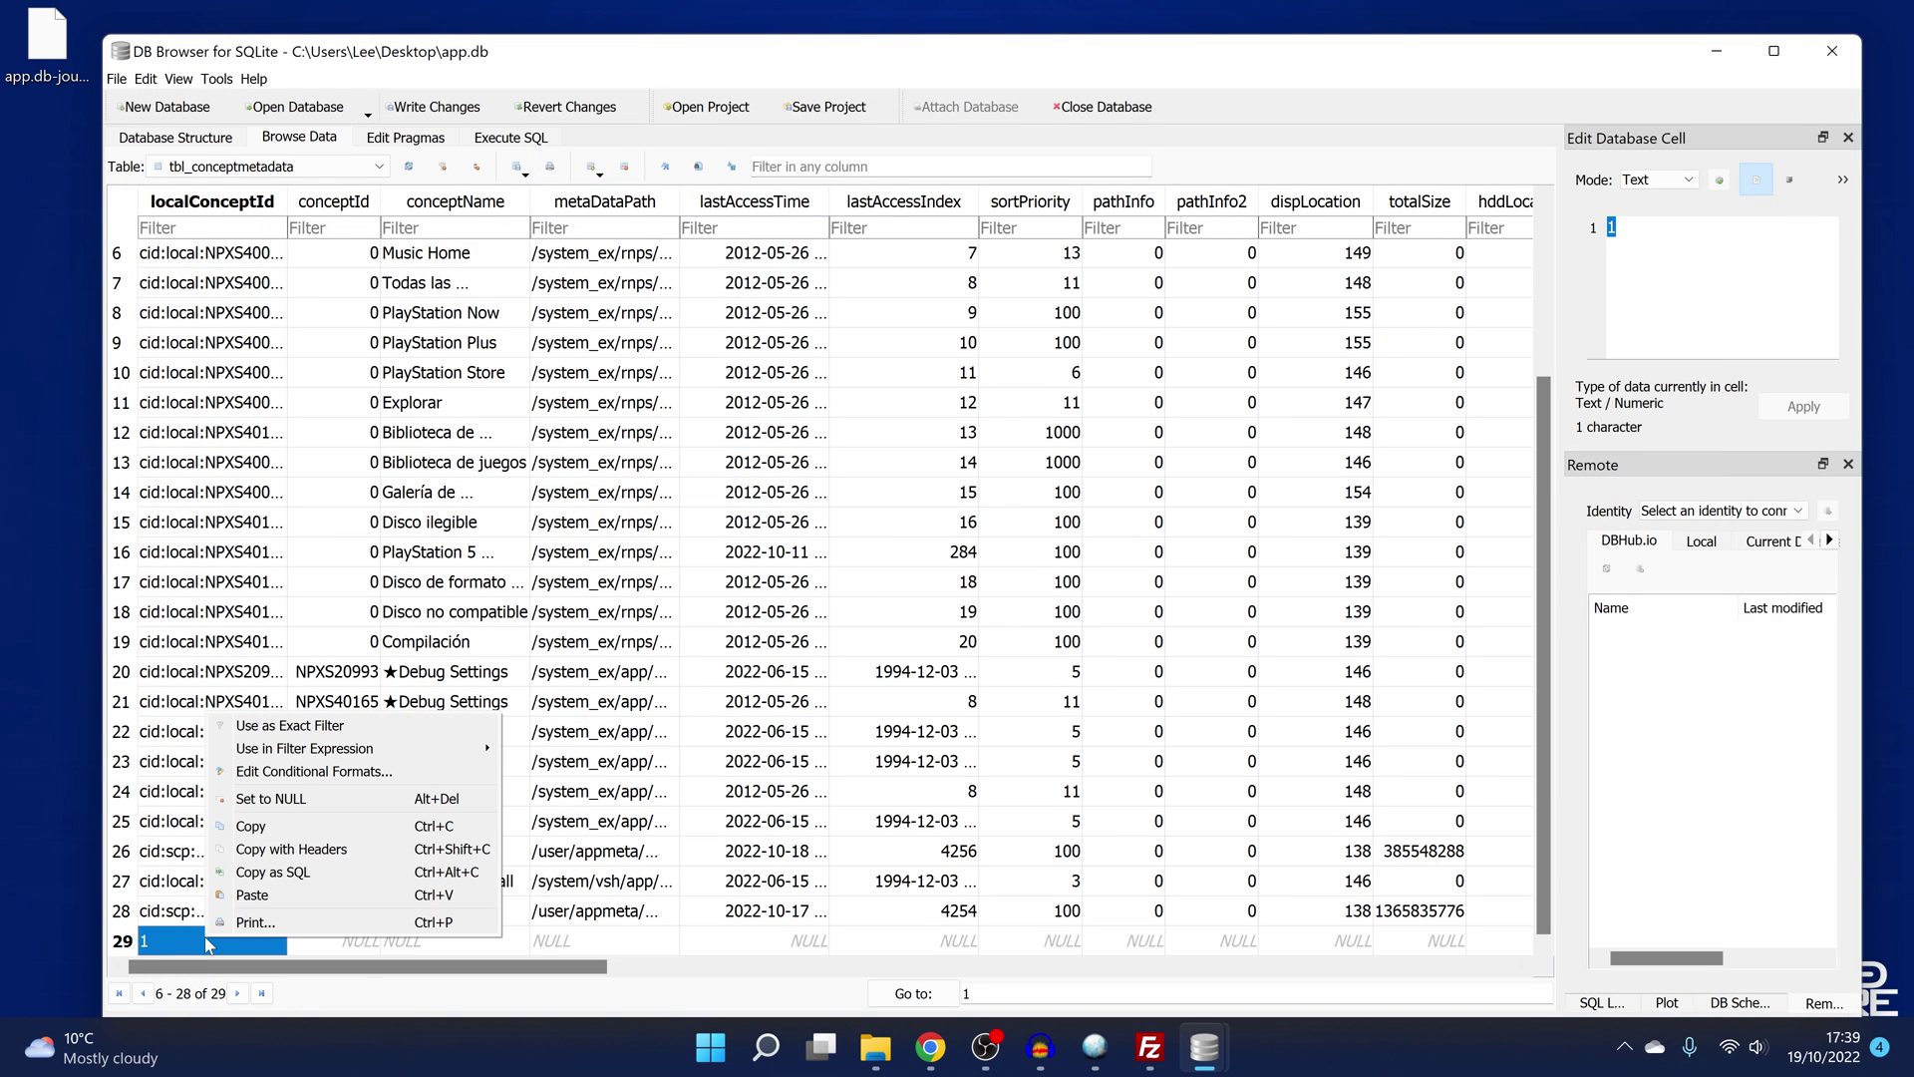
pyautogui.click(276, 908)
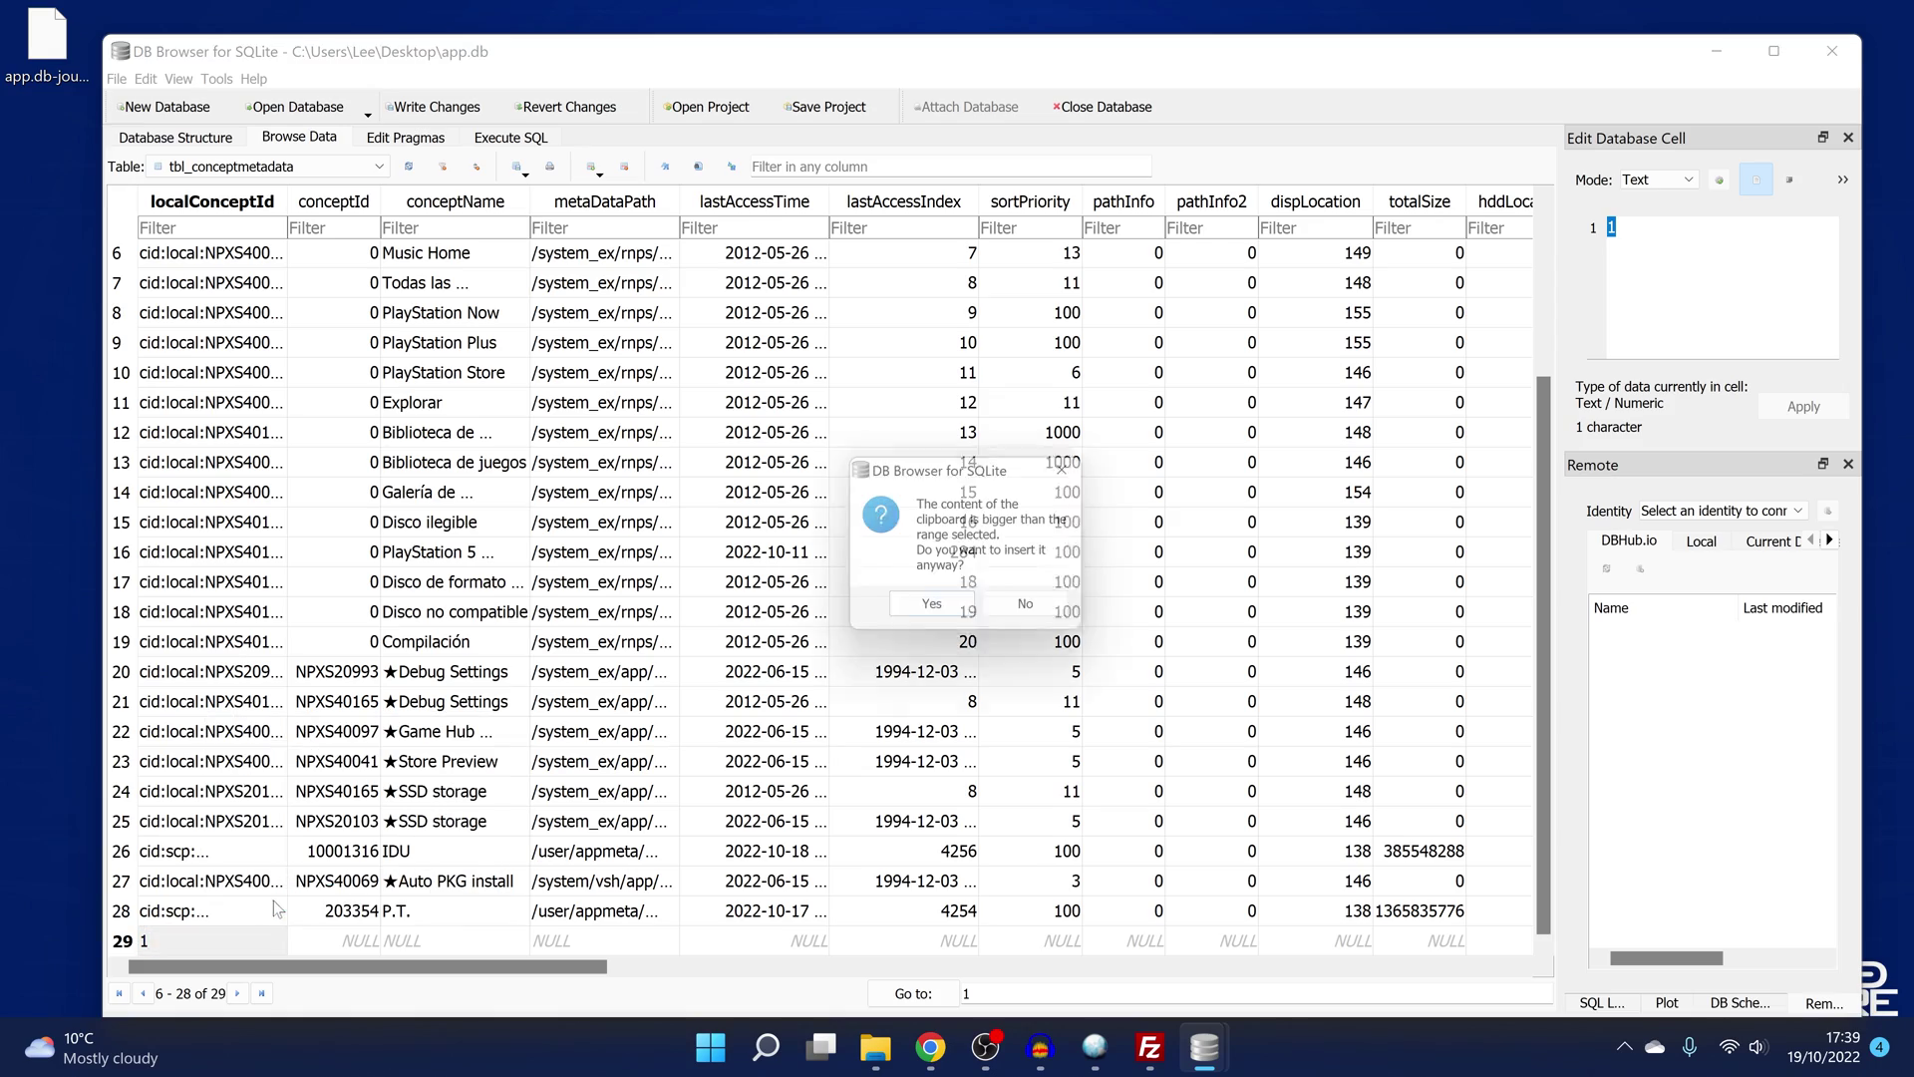
pyautogui.click(947, 603)
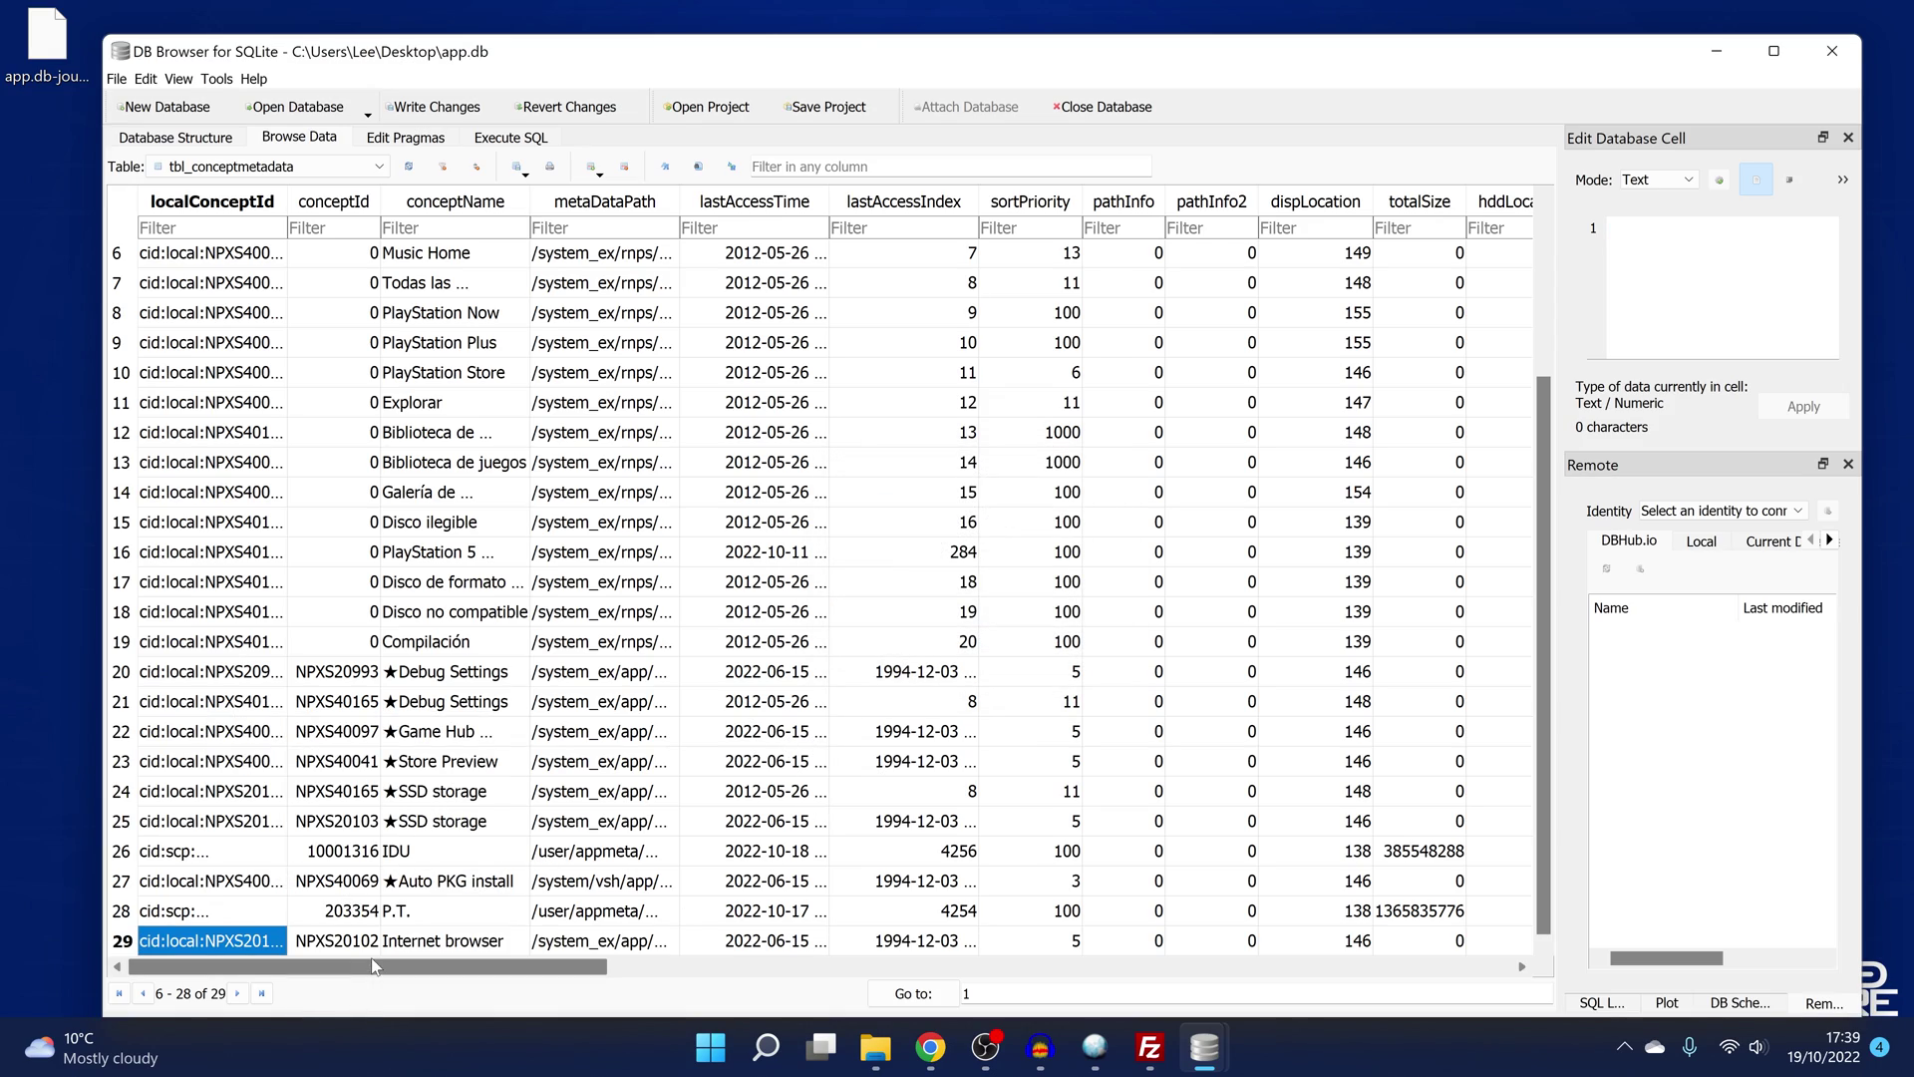
pyautogui.moveTo(174, 967); pyautogui.dragTo(794, 971)
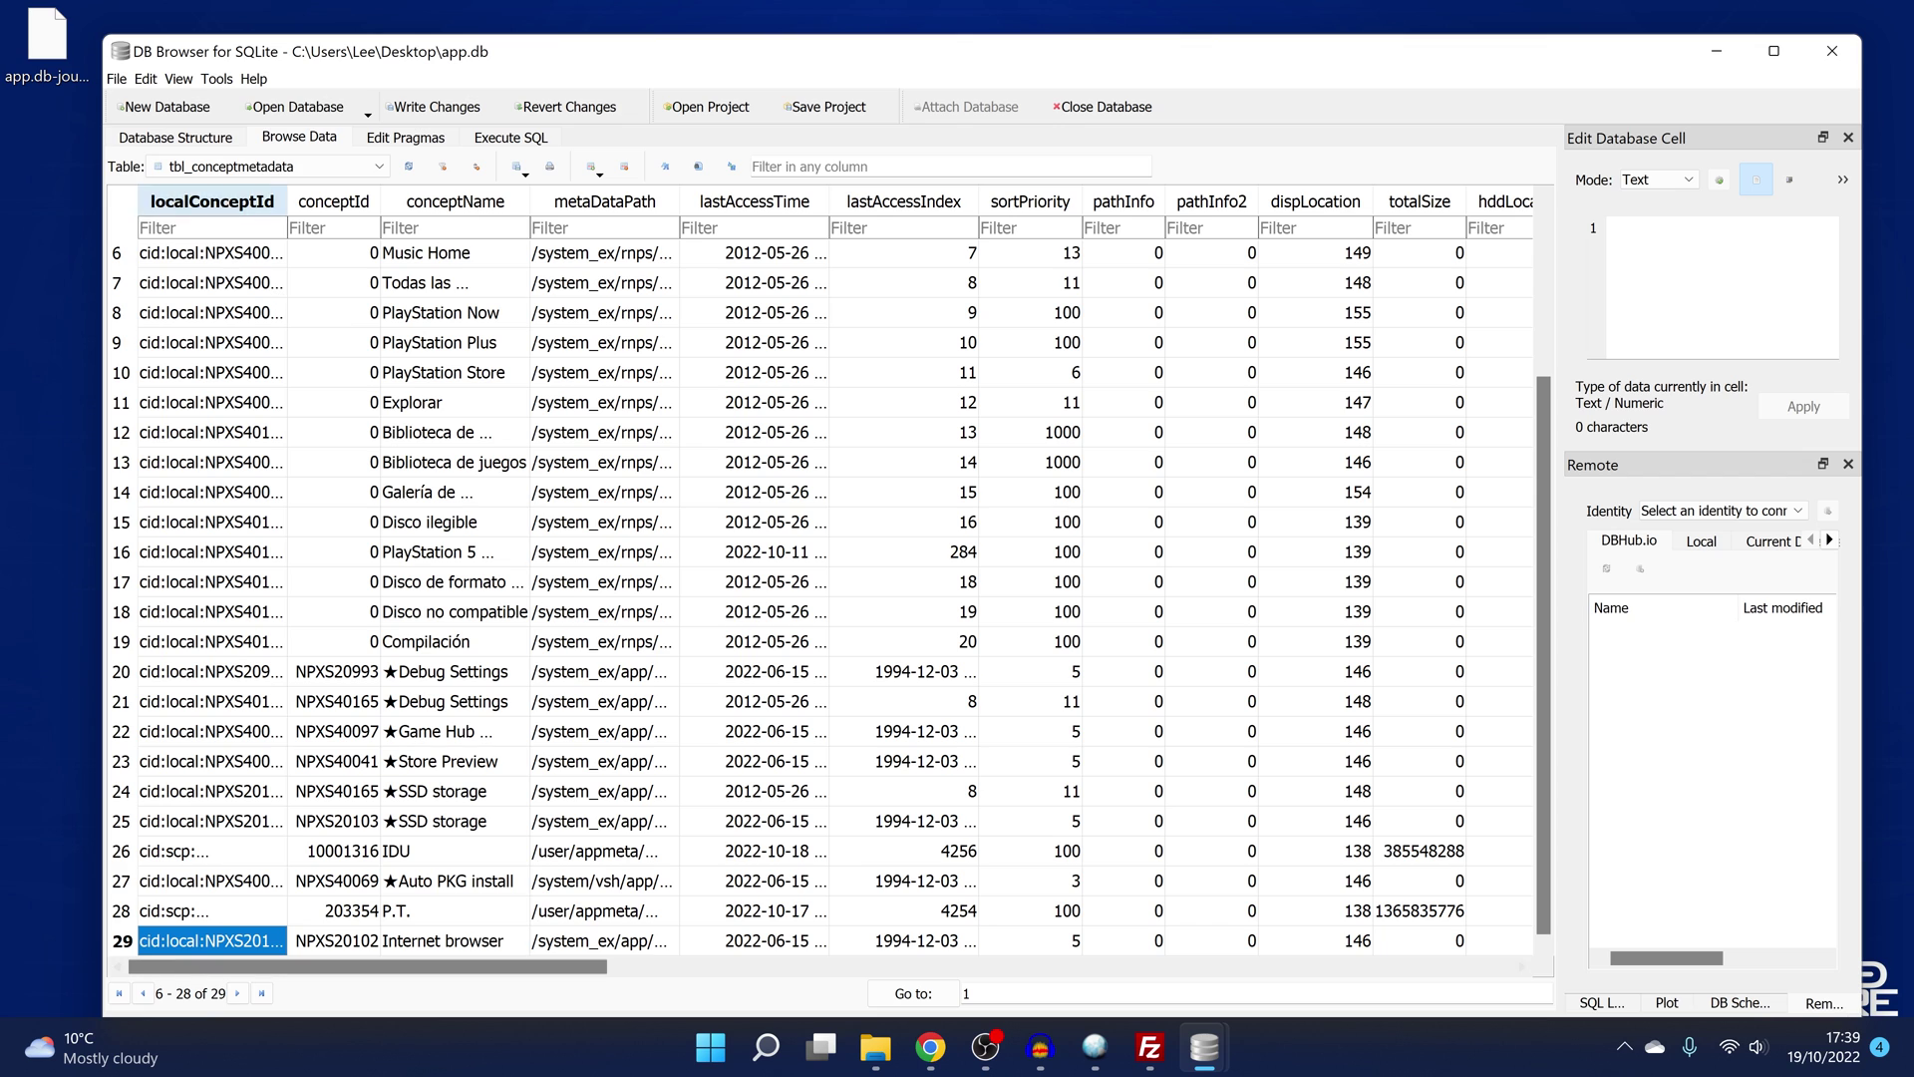
# - Display tbl_contentinfo in the desktop's app.db and in the Internet browser app.db
pyautogui.click(264, 167)
pyautogui.click(219, 245)
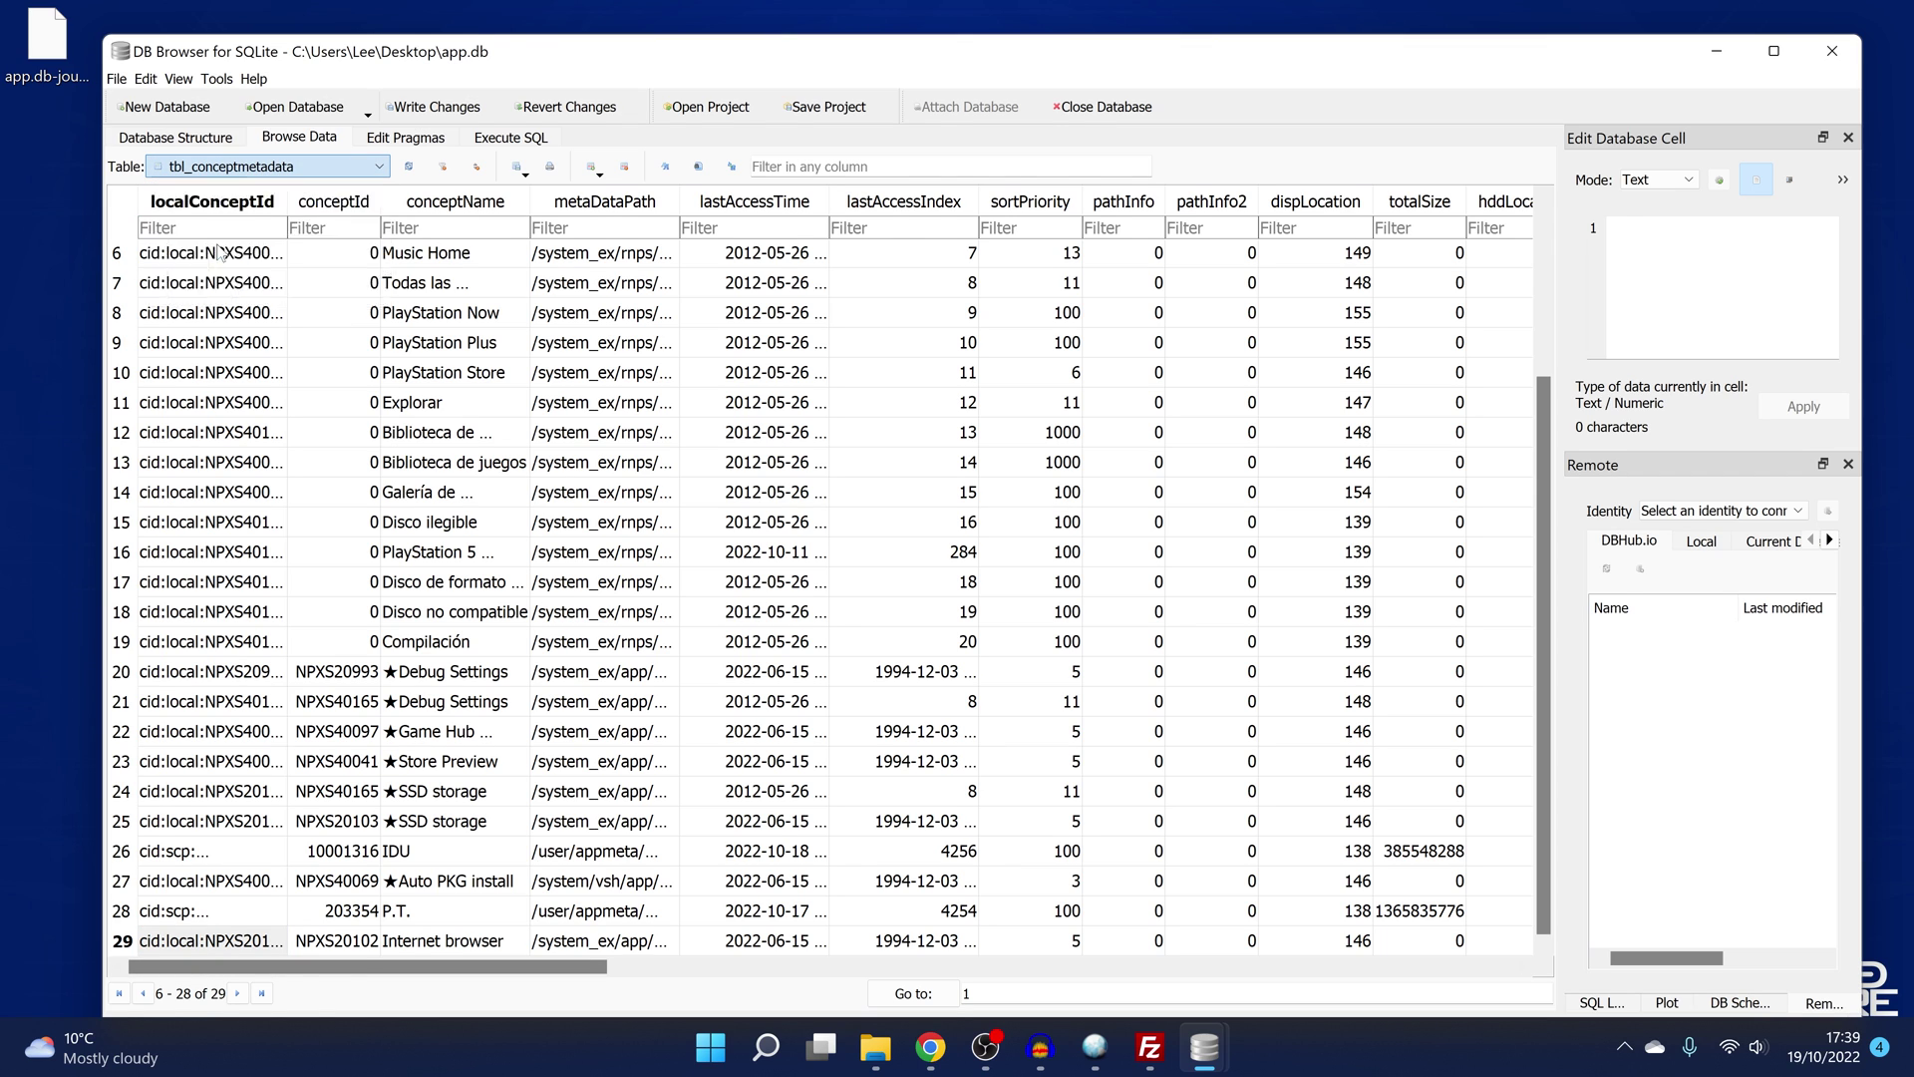
pyautogui.click(1203, 1047)
pyautogui.click(1102, 952)
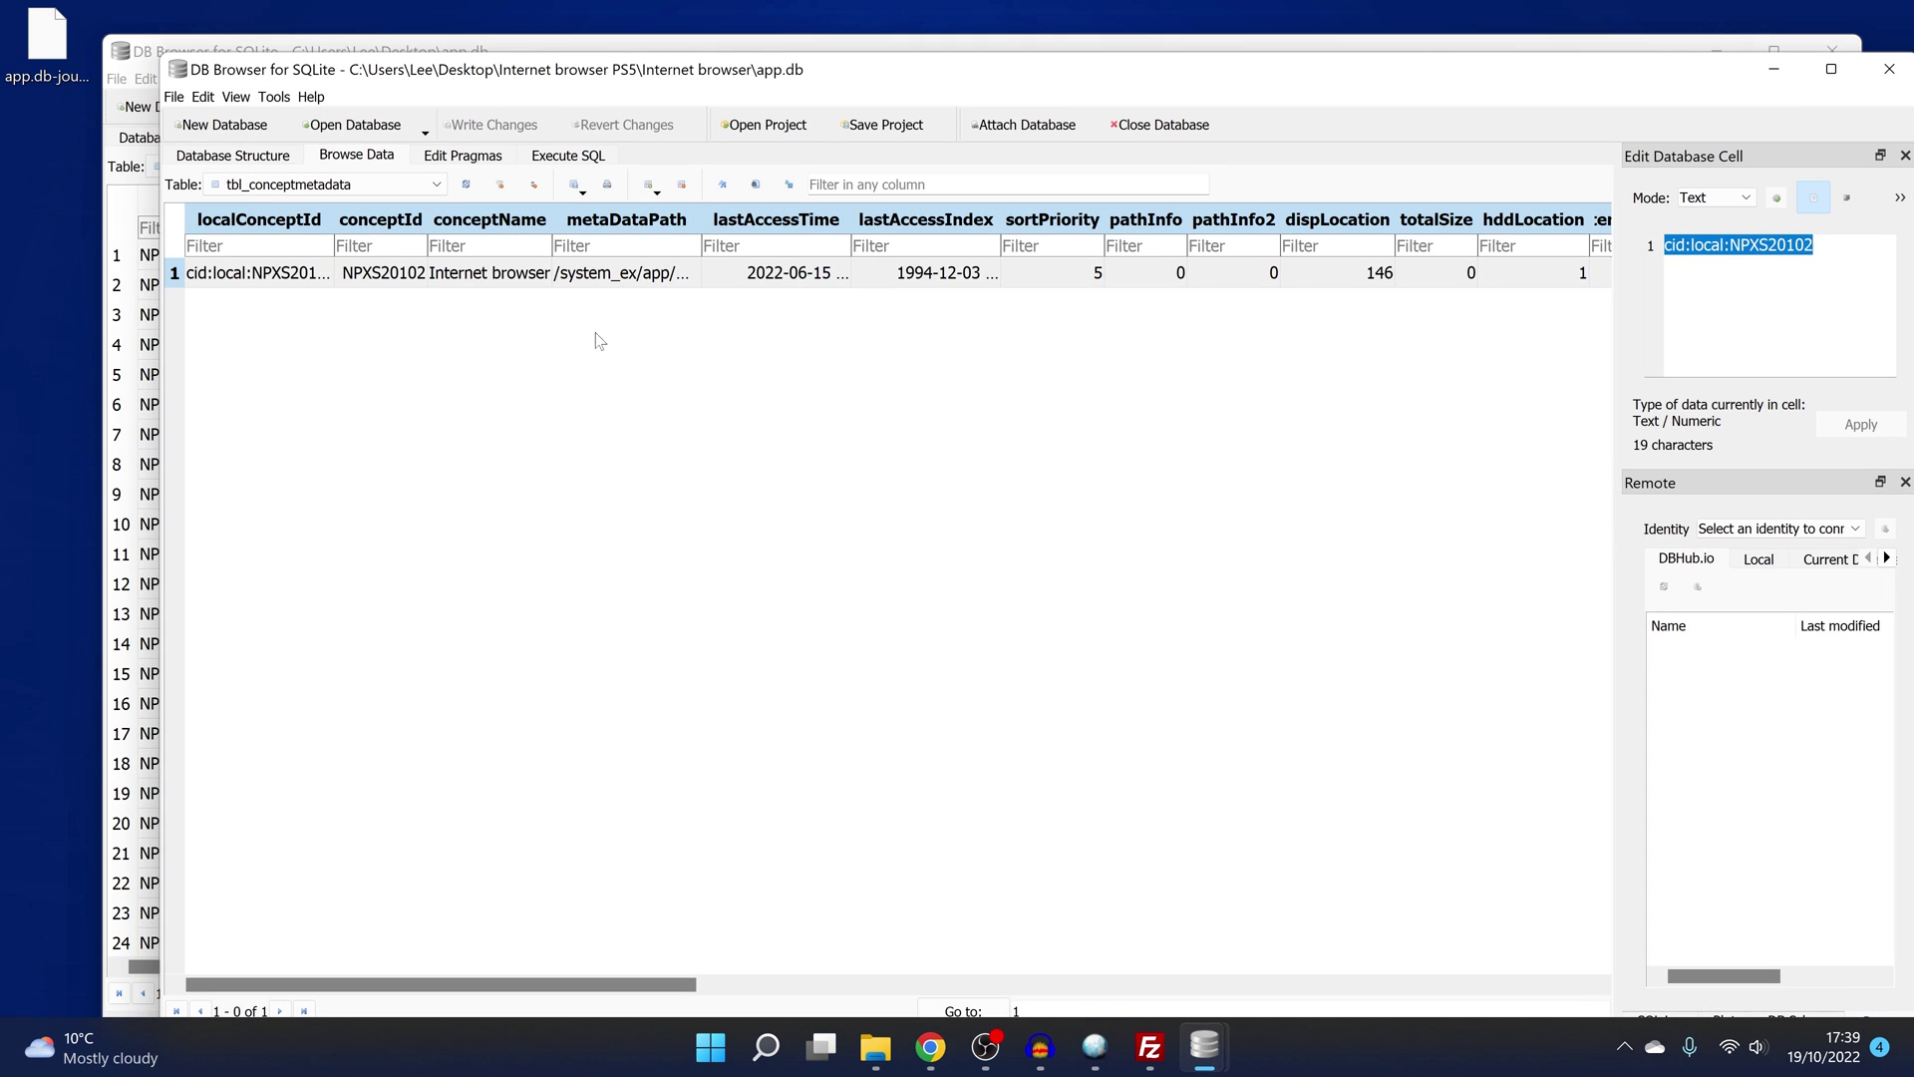
pyautogui.click(304, 178)
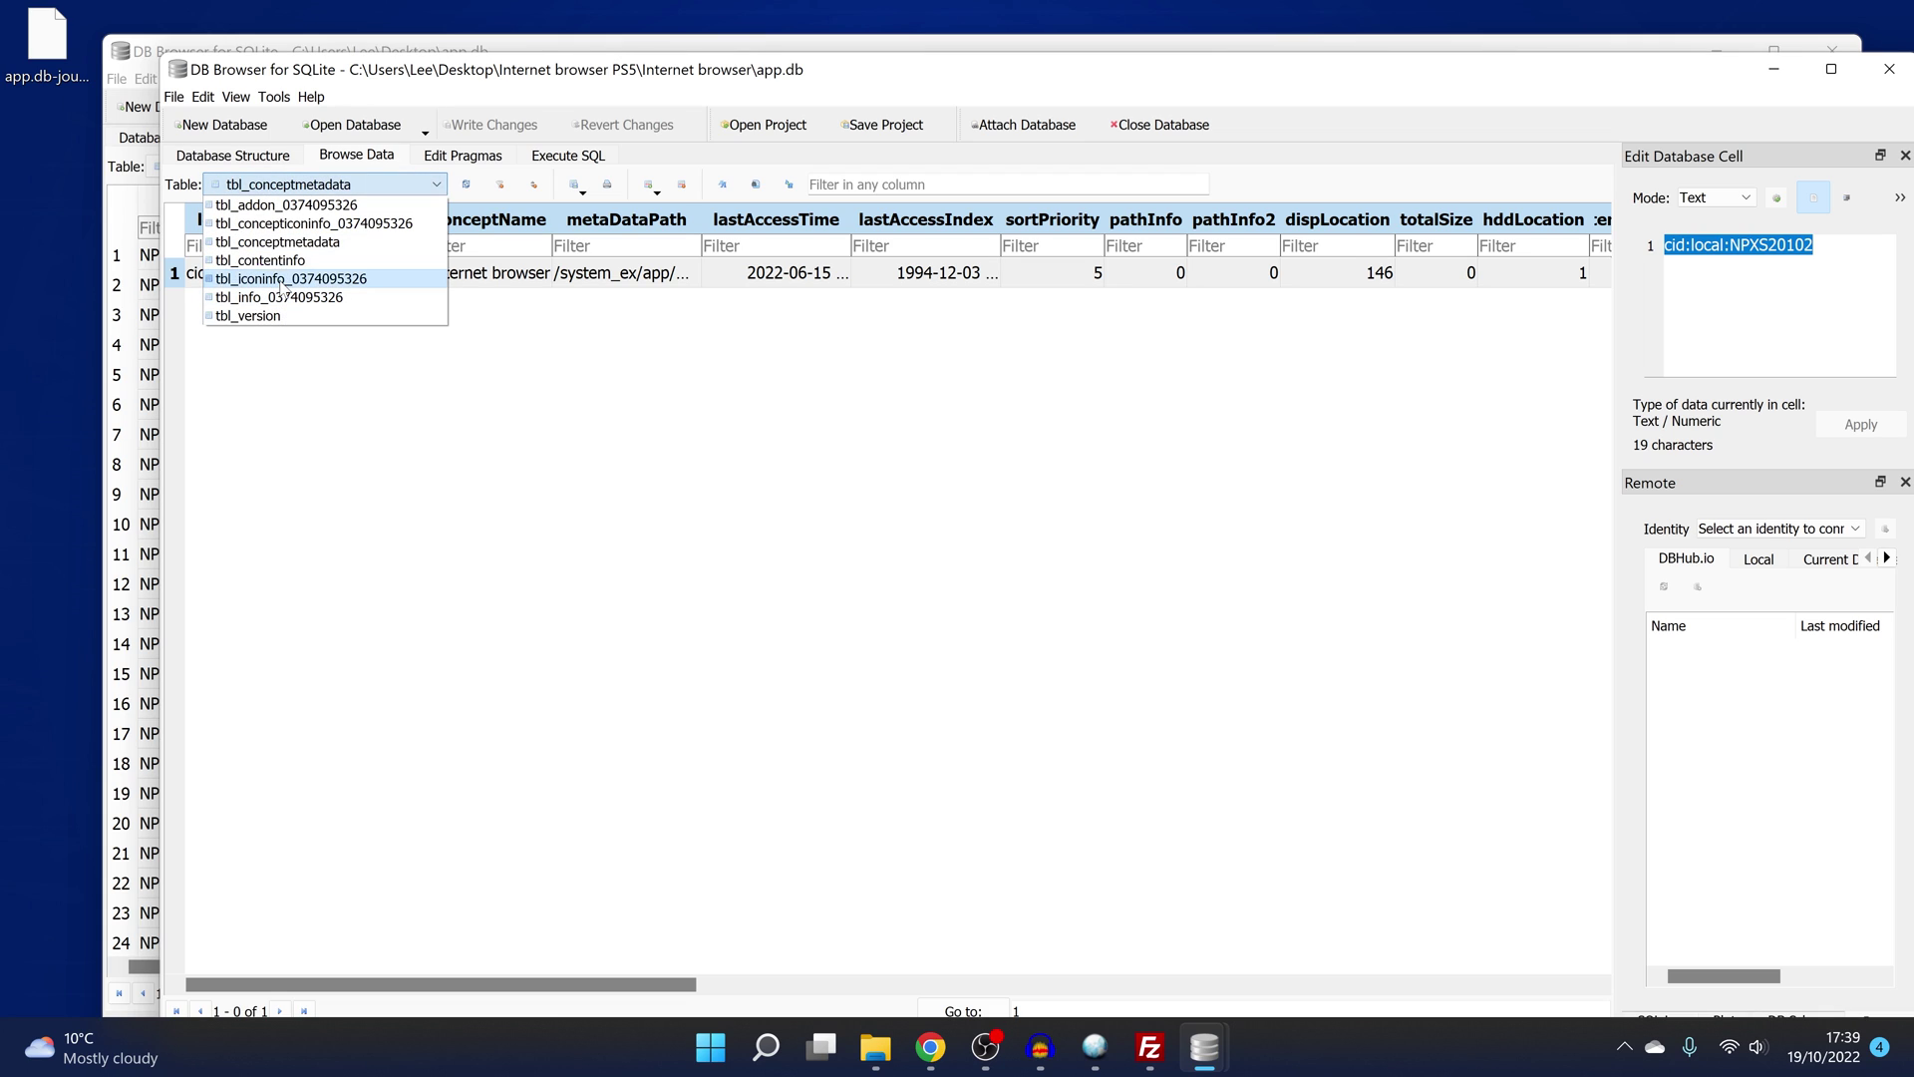
pyautogui.click(209, 274)
# - Copy the whole Internet browser row from tbl_contentinfo in the Internet browser database, and minimize that window
pyautogui.click(180, 273)
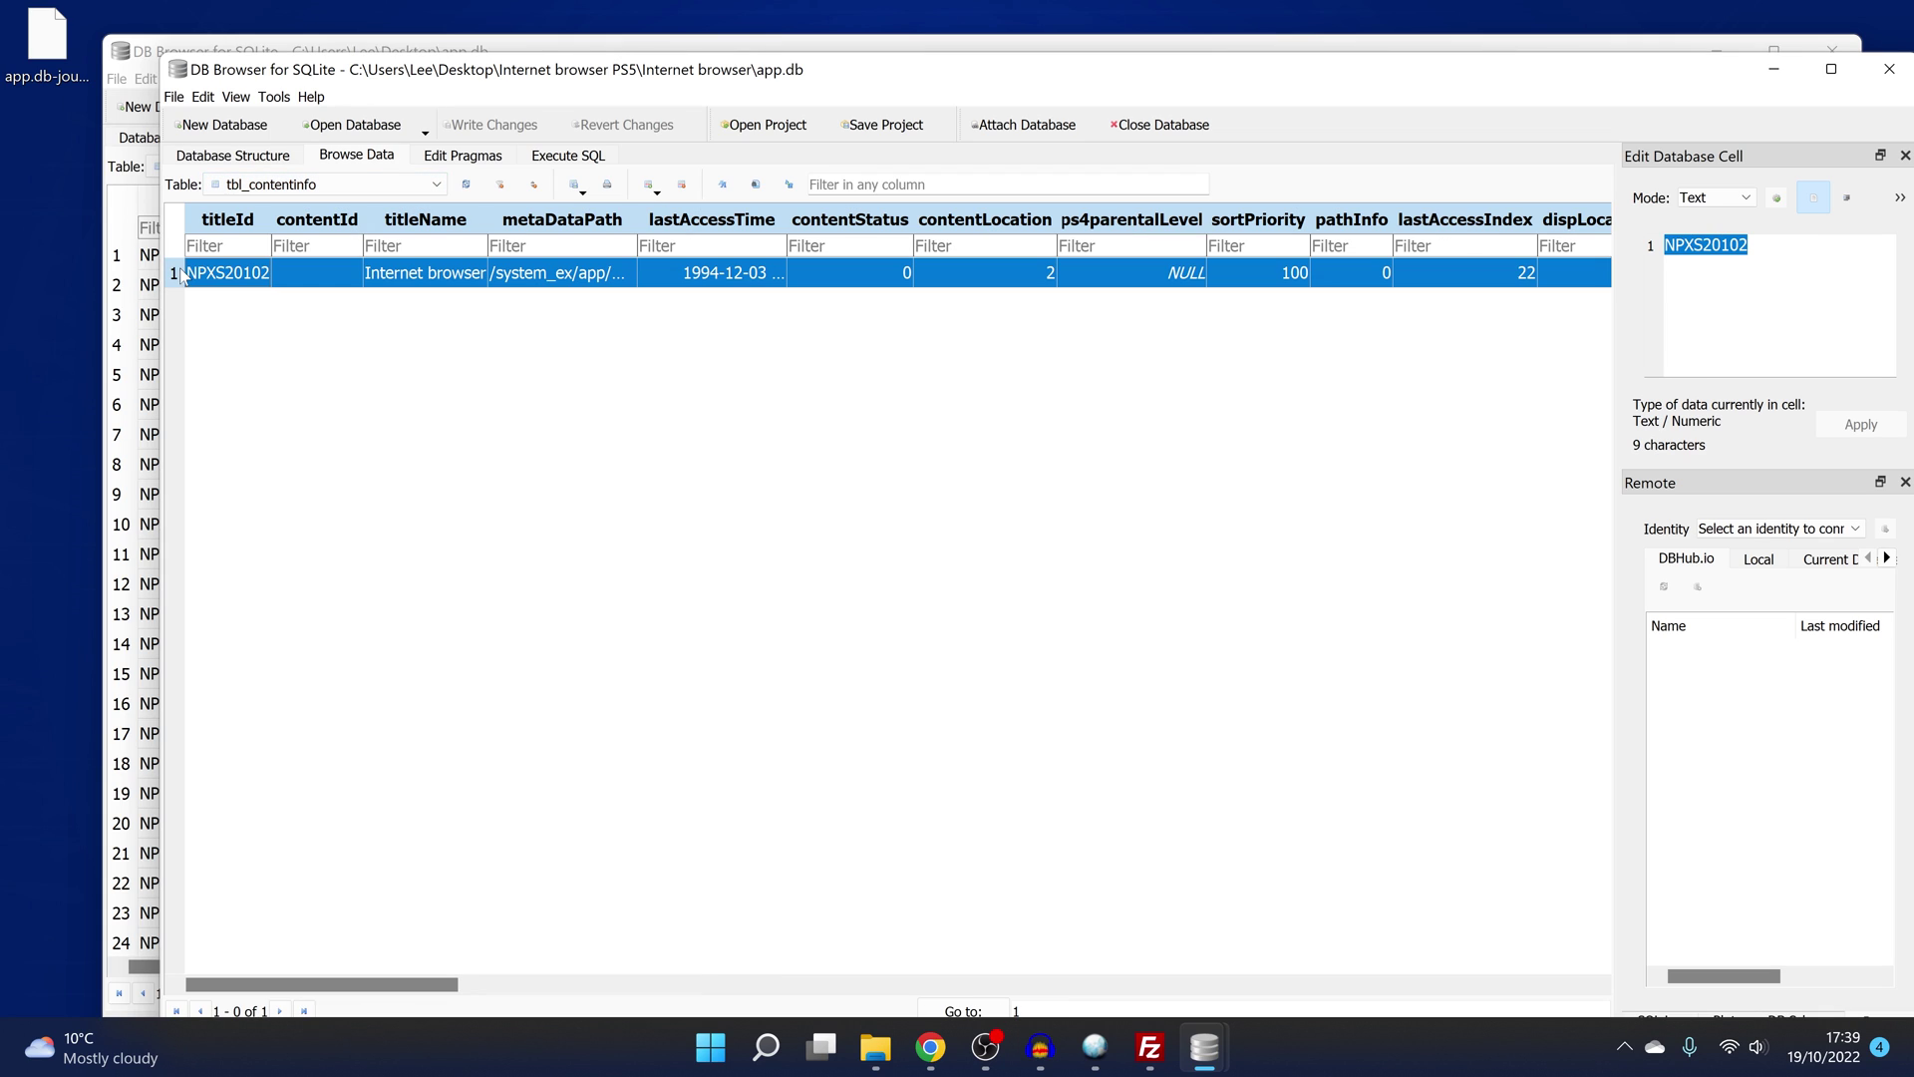
pyautogui.rightClick(233, 277)
pyautogui.click(319, 387)
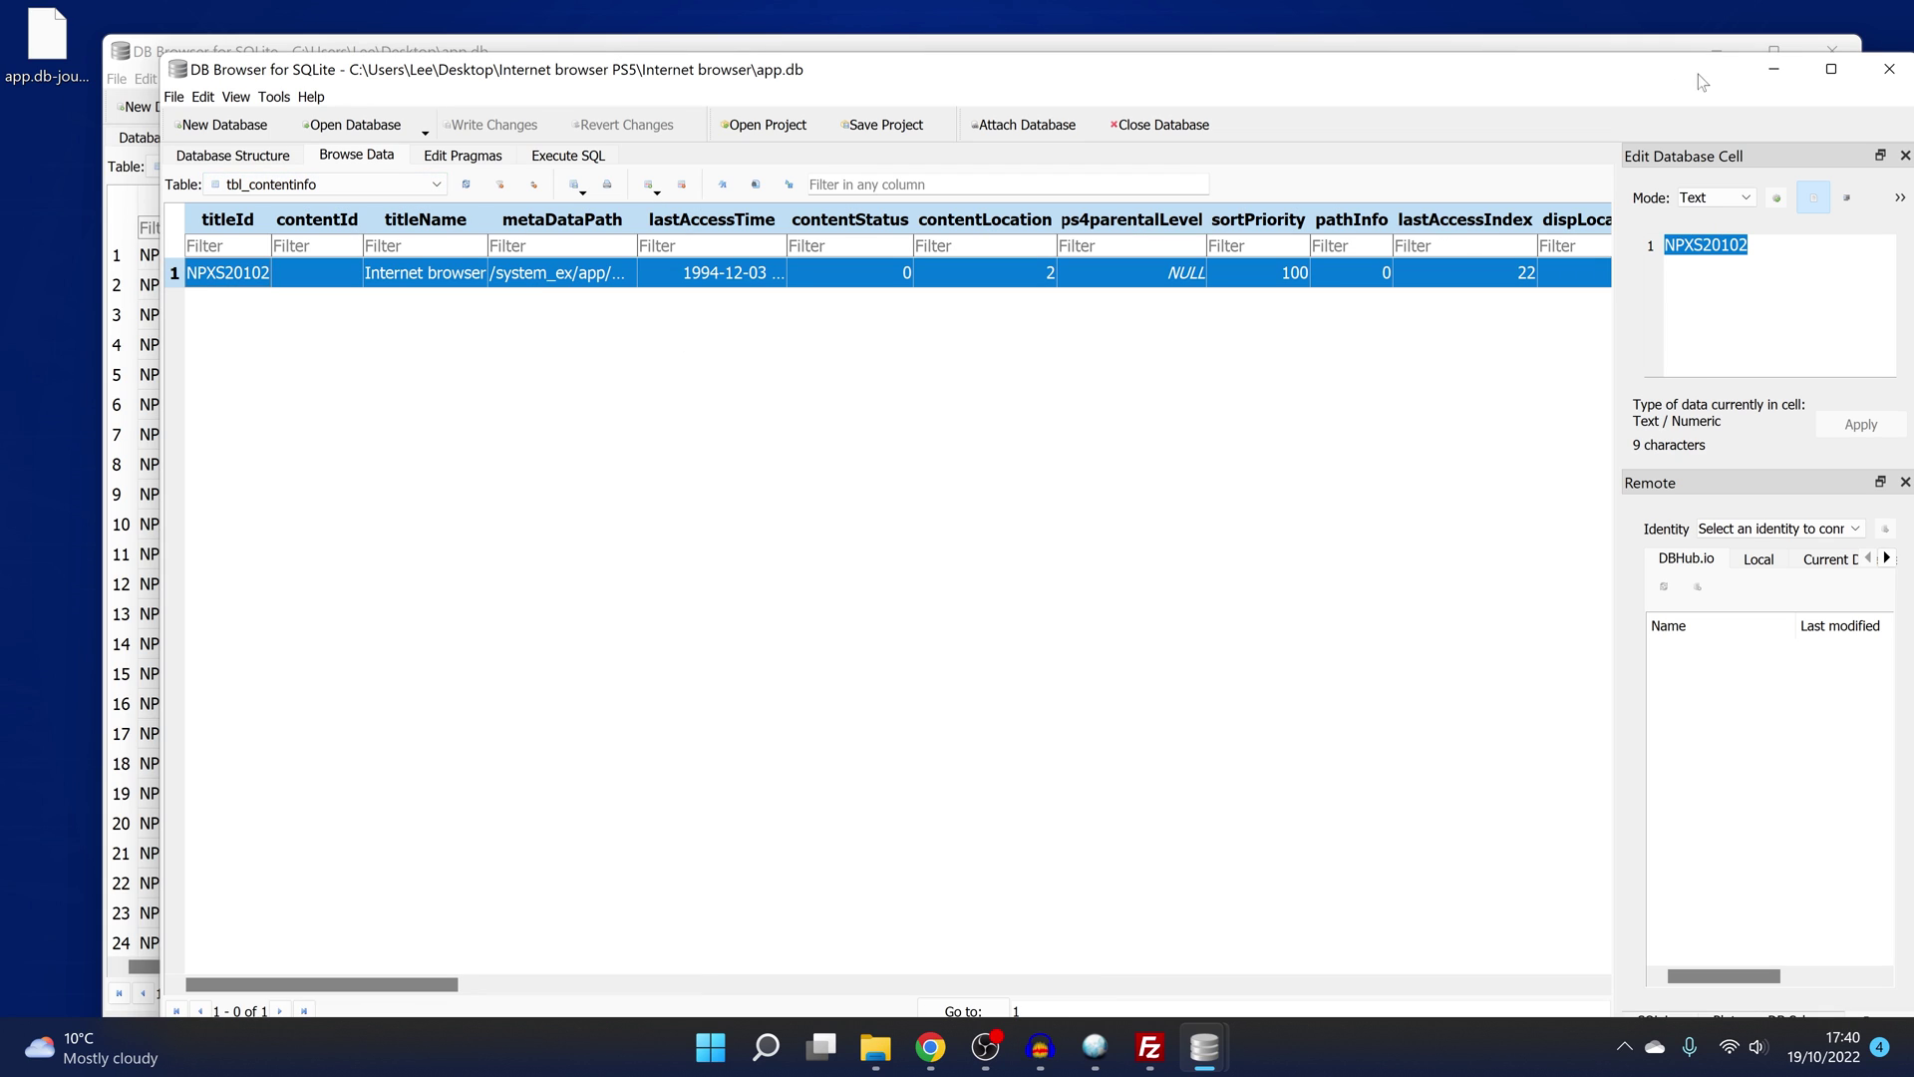
pyautogui.click(1756, 76)
# - Insert a new record in the desktop database's tbl_contentinfo and paste the copied Internet browser row, accepting the larger clipboard content
pyautogui.click(588, 167)
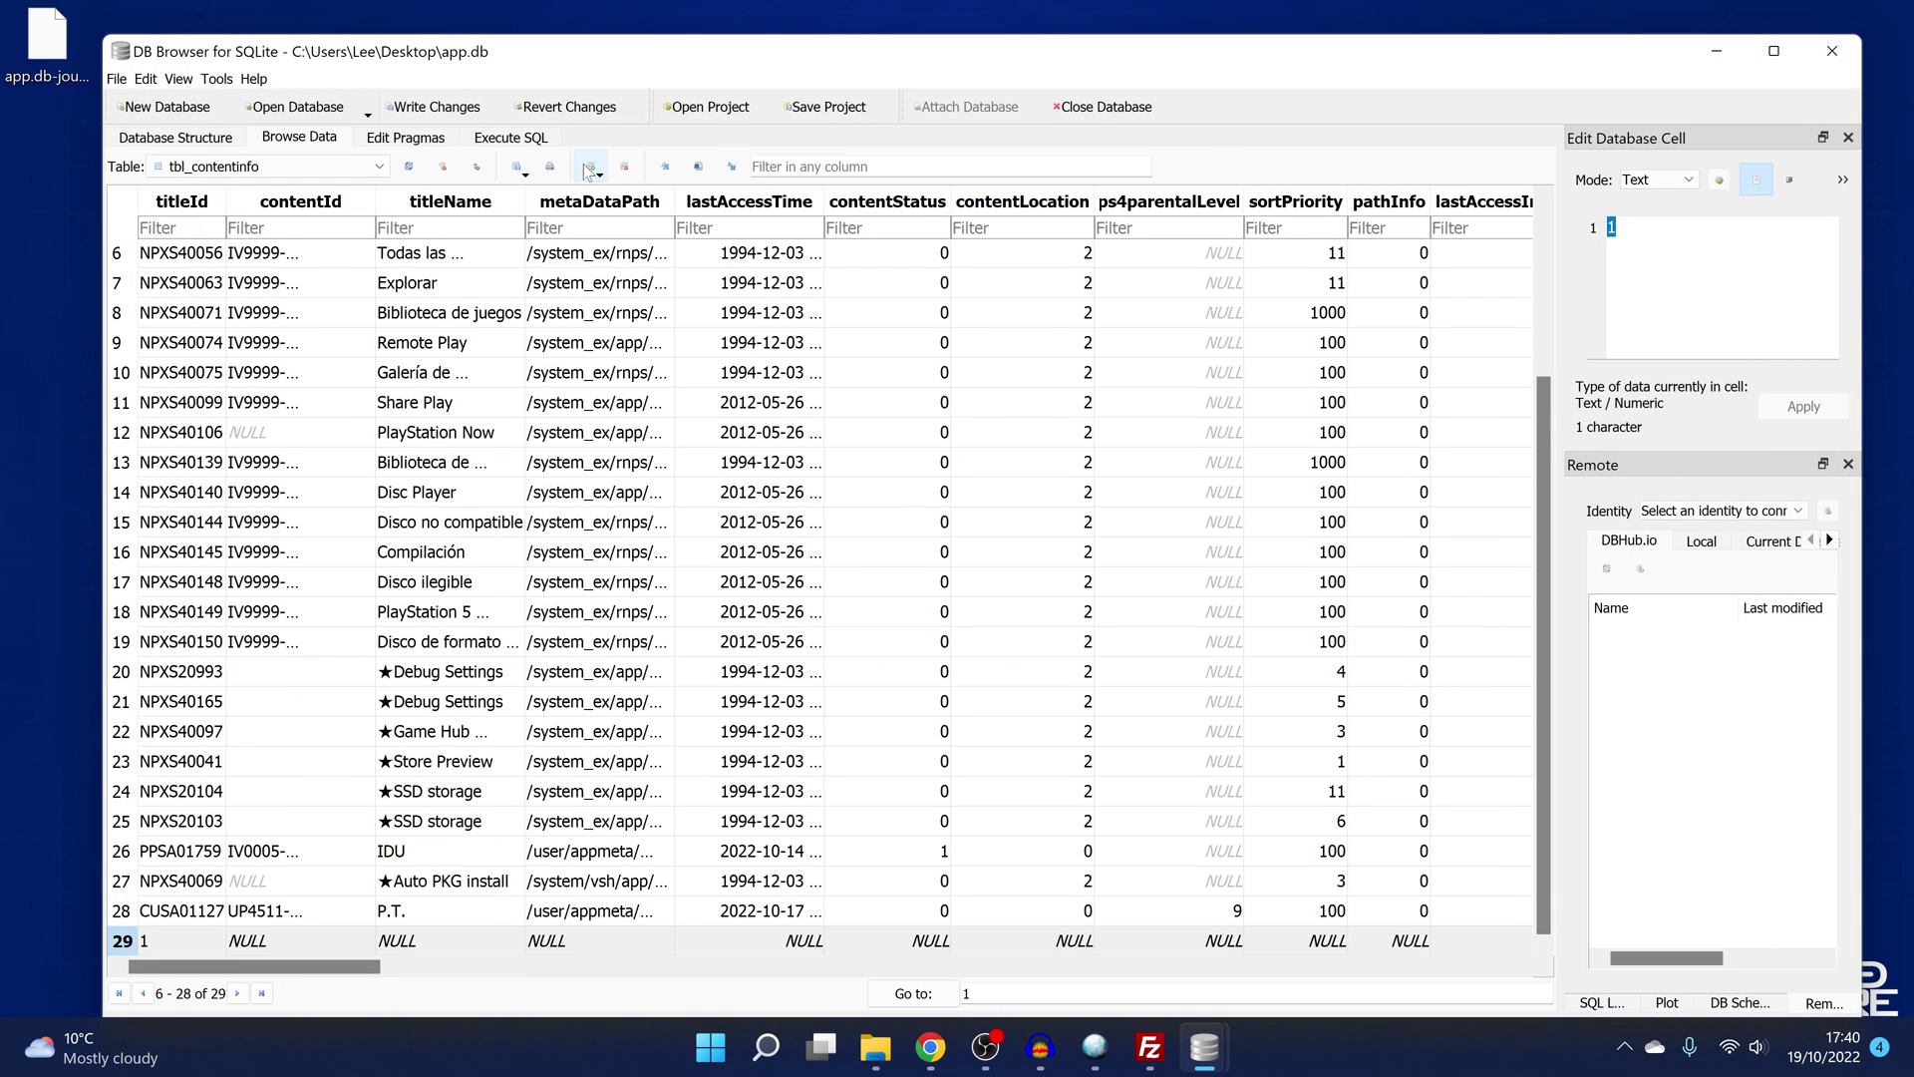
pyautogui.click(175, 940)
pyautogui.rightClick(172, 940)
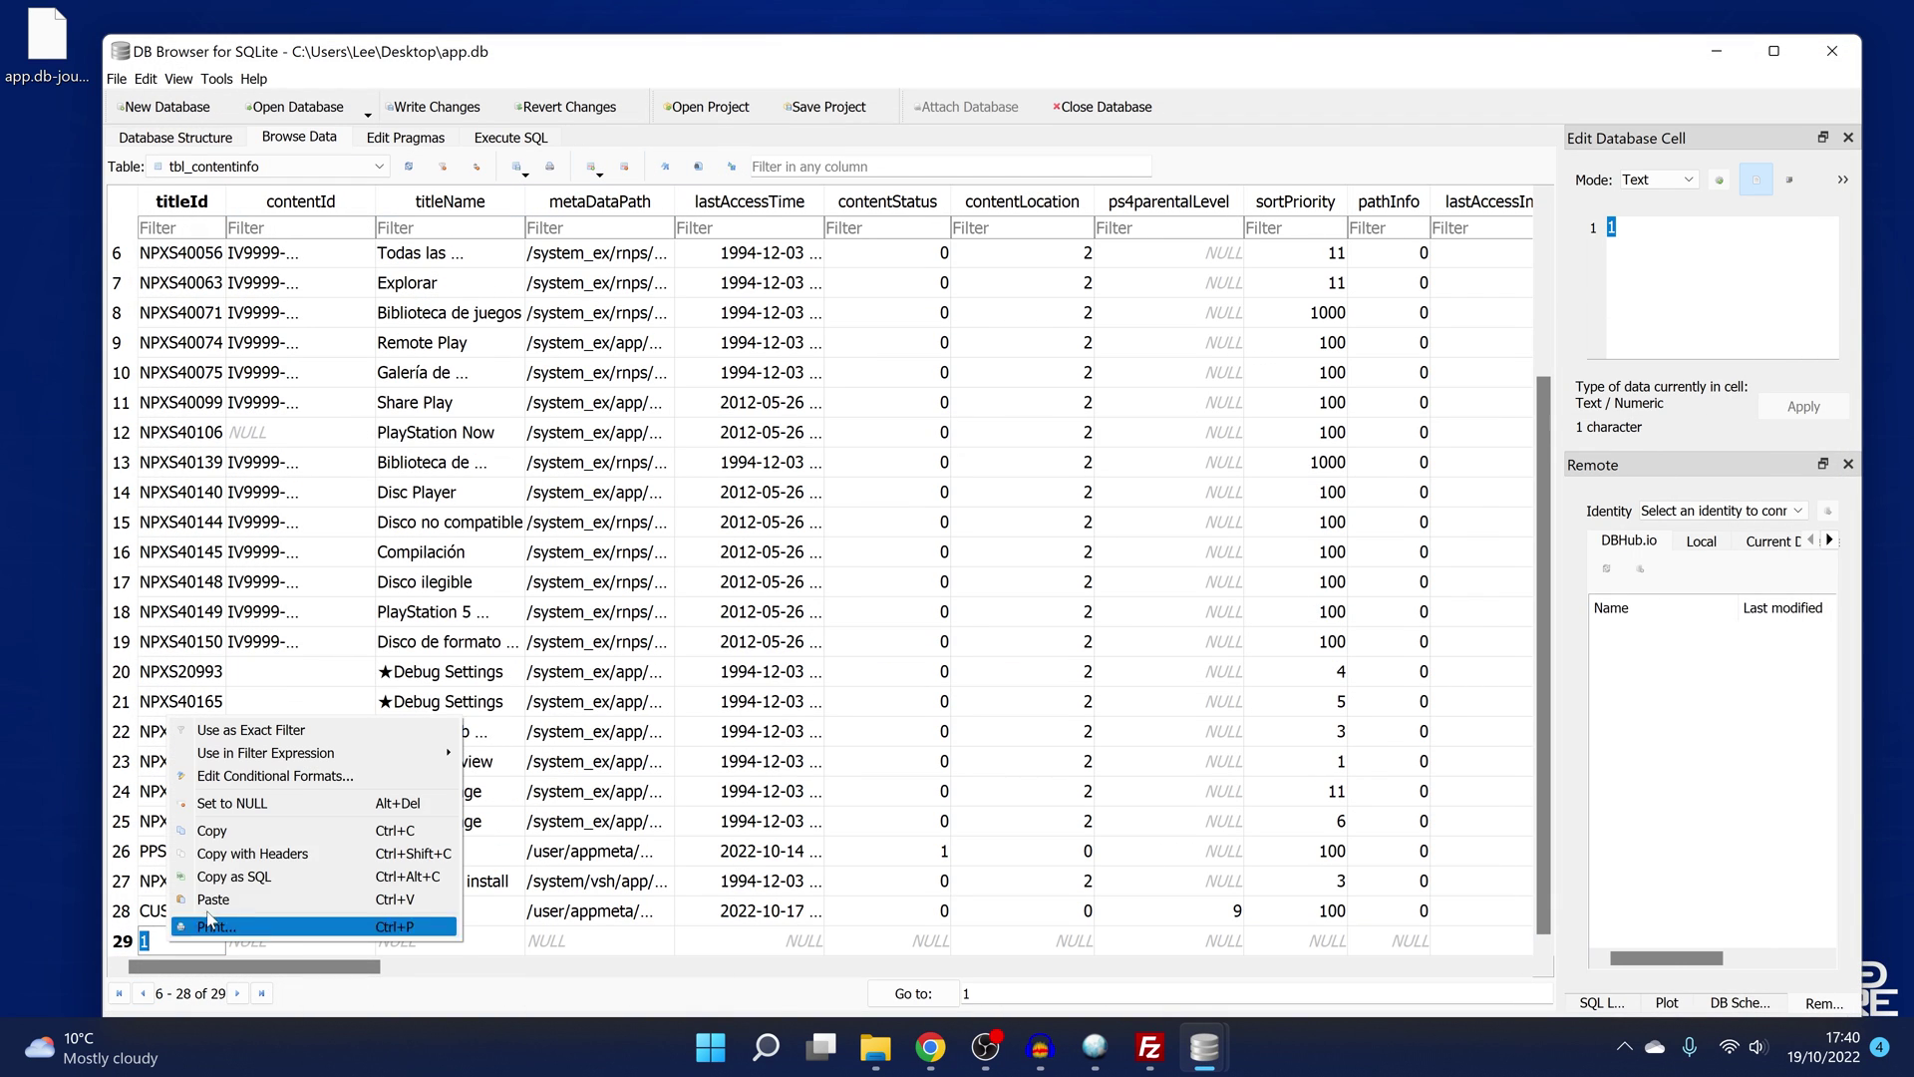
pyautogui.click(212, 900)
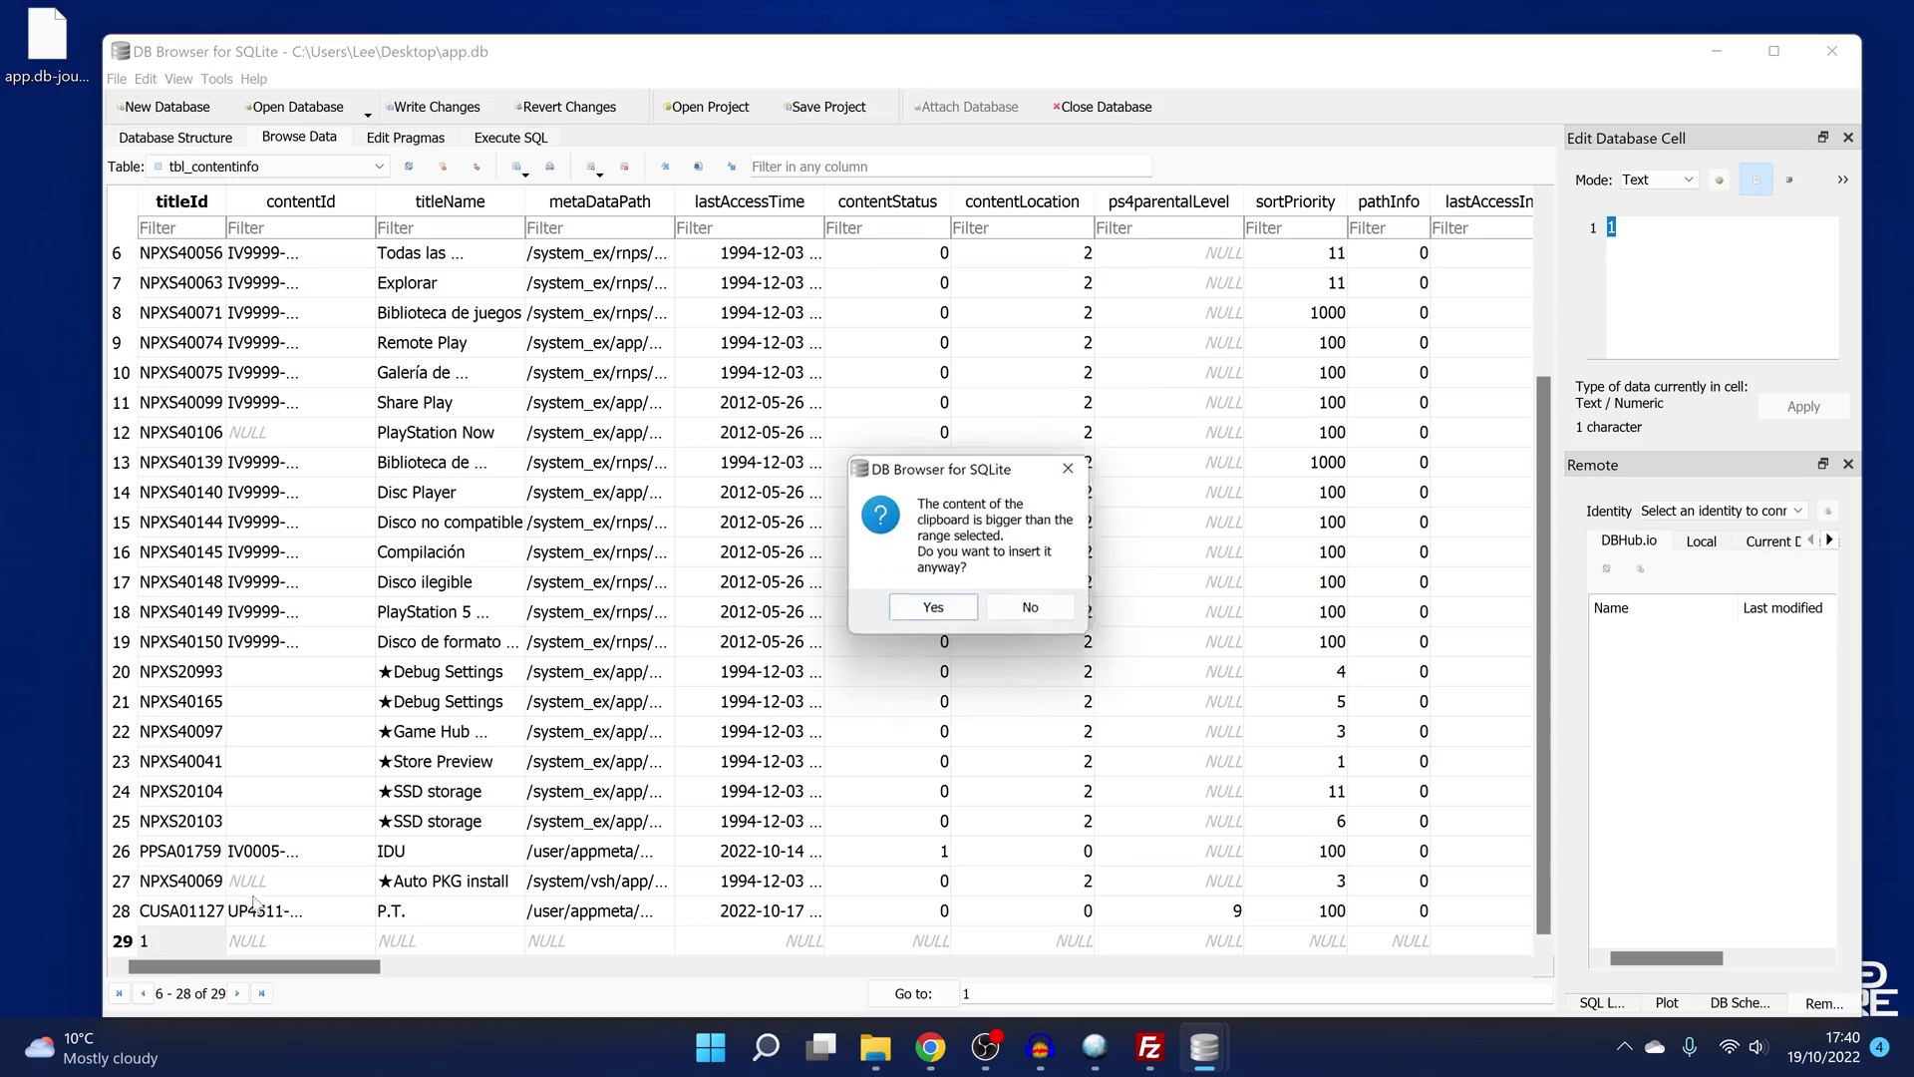
pyautogui.click(934, 610)
pyautogui.moveTo(364, 965); pyautogui.dragTo(309, 977)
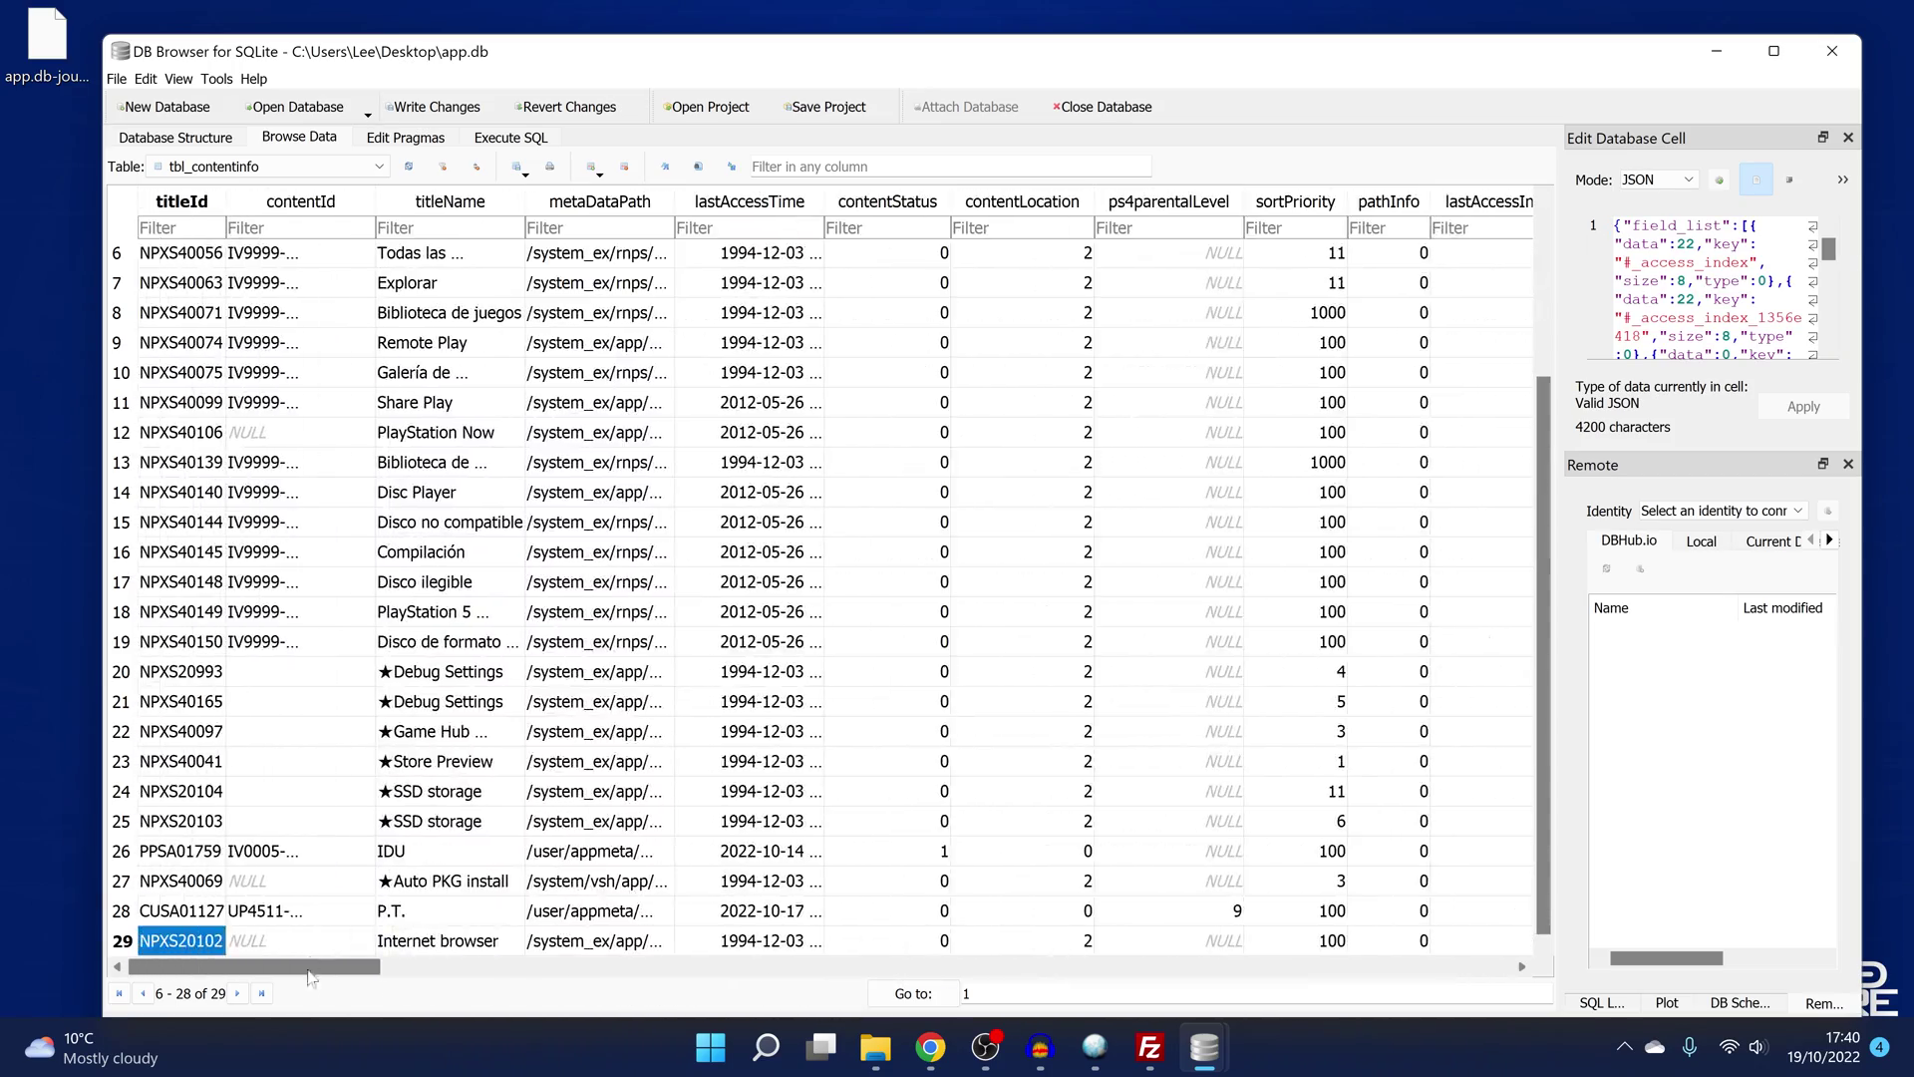
pyautogui.click(277, 167)
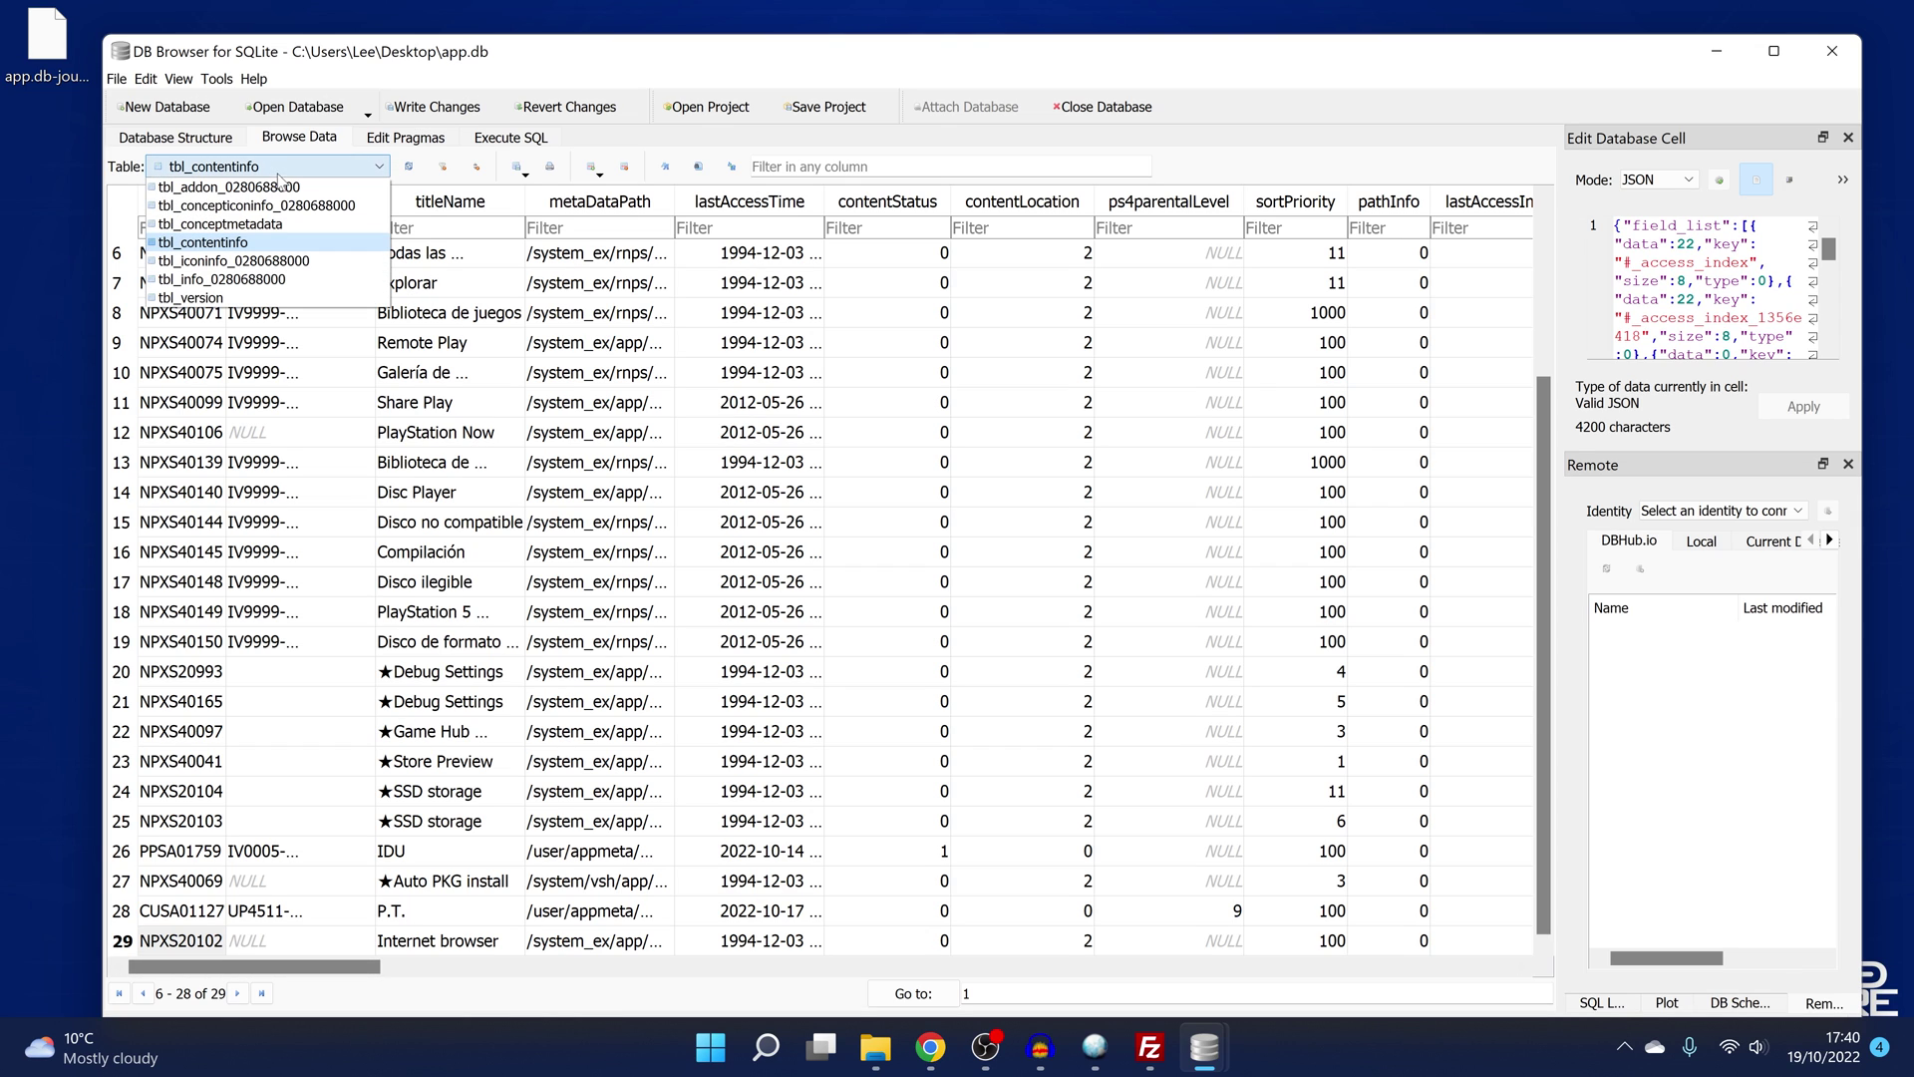
pyautogui.click(214, 264)
pyautogui.moveTo(1204, 1047)
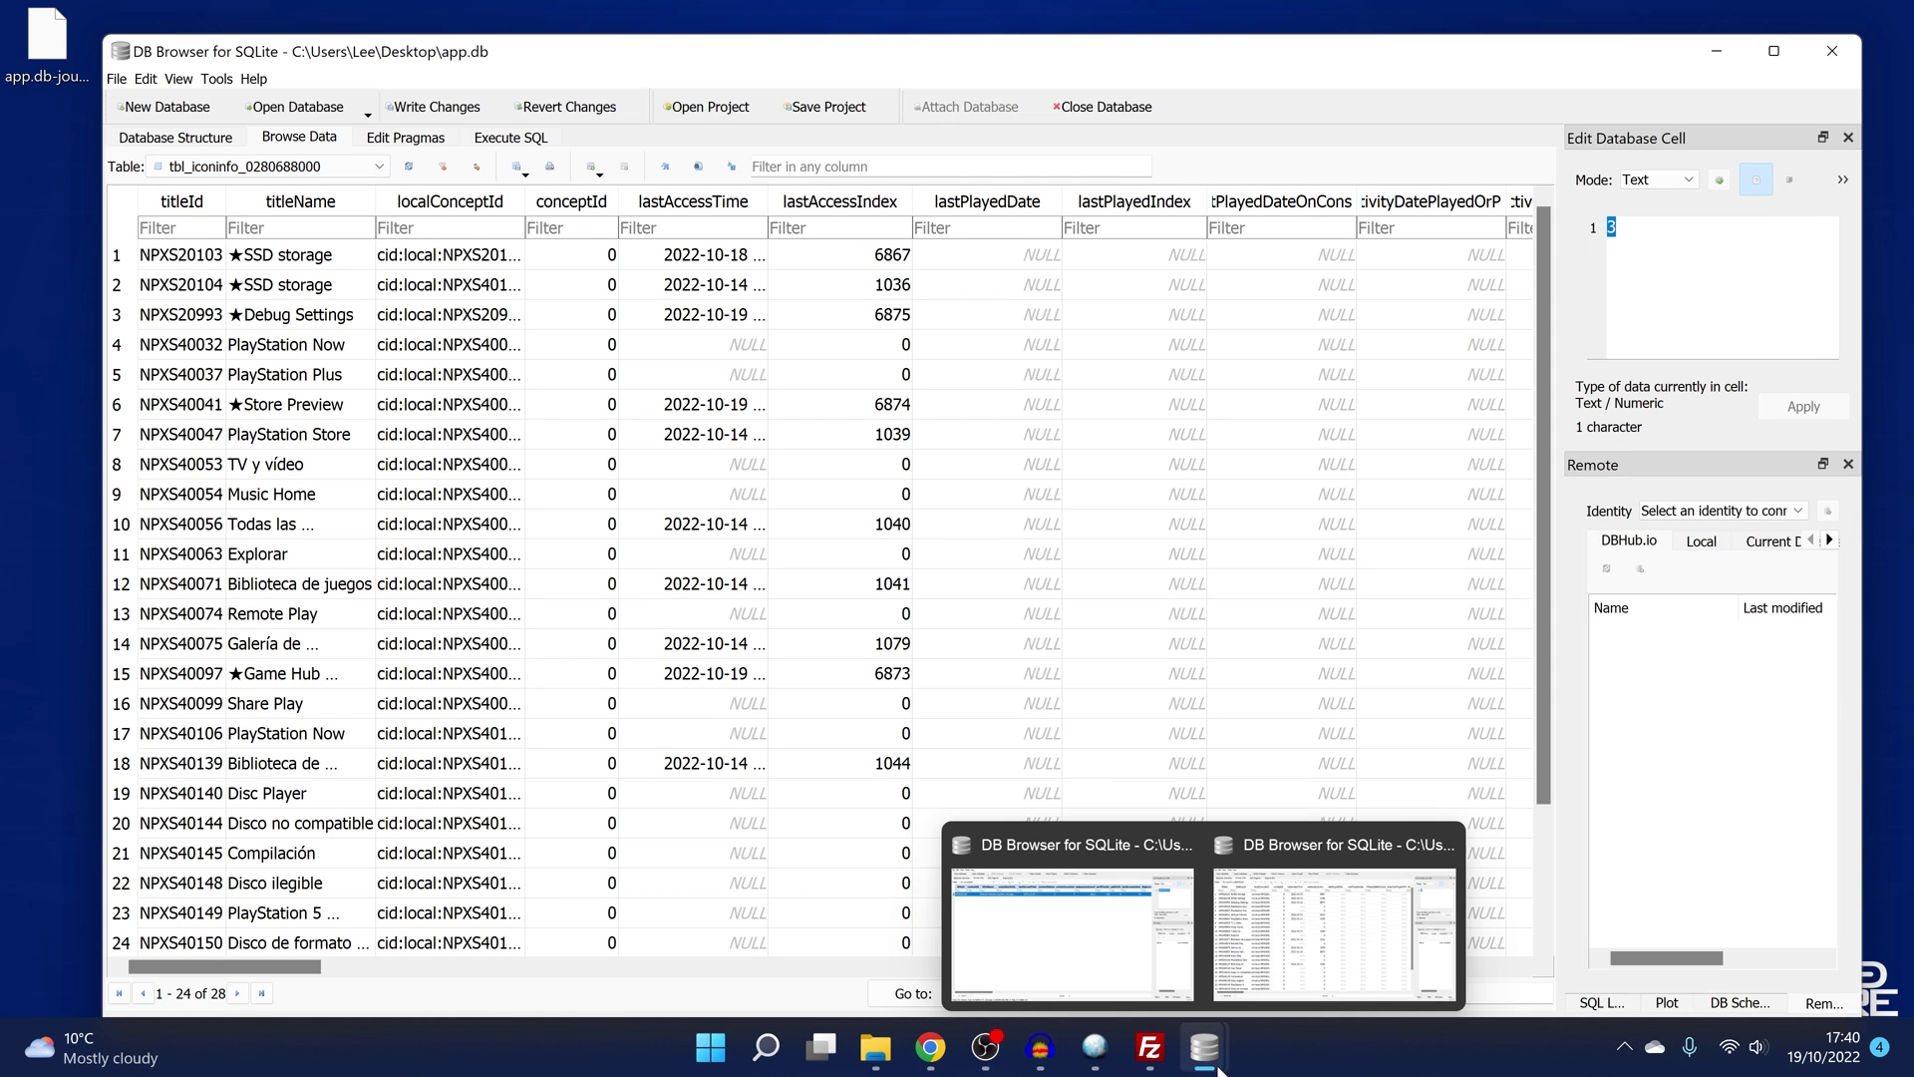
pyautogui.click(1254, 975)
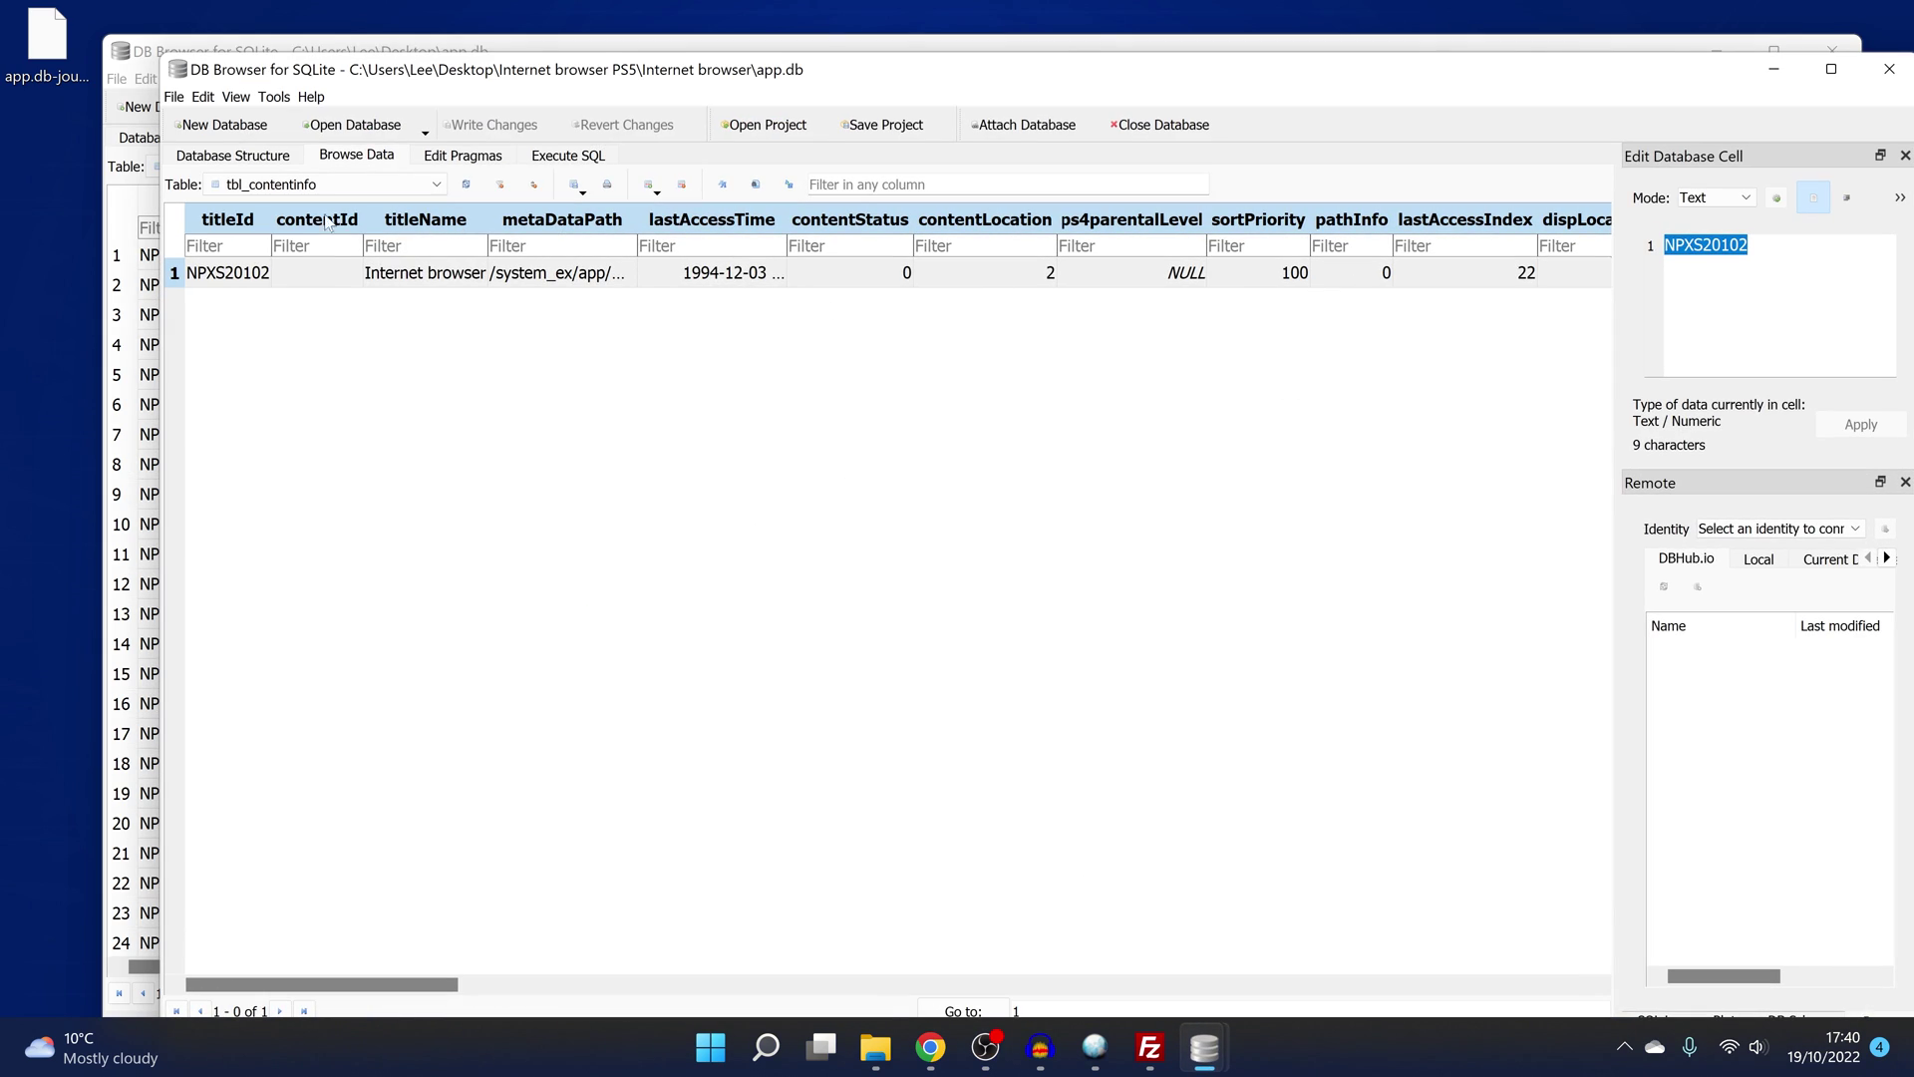
pyautogui.click(304, 184)
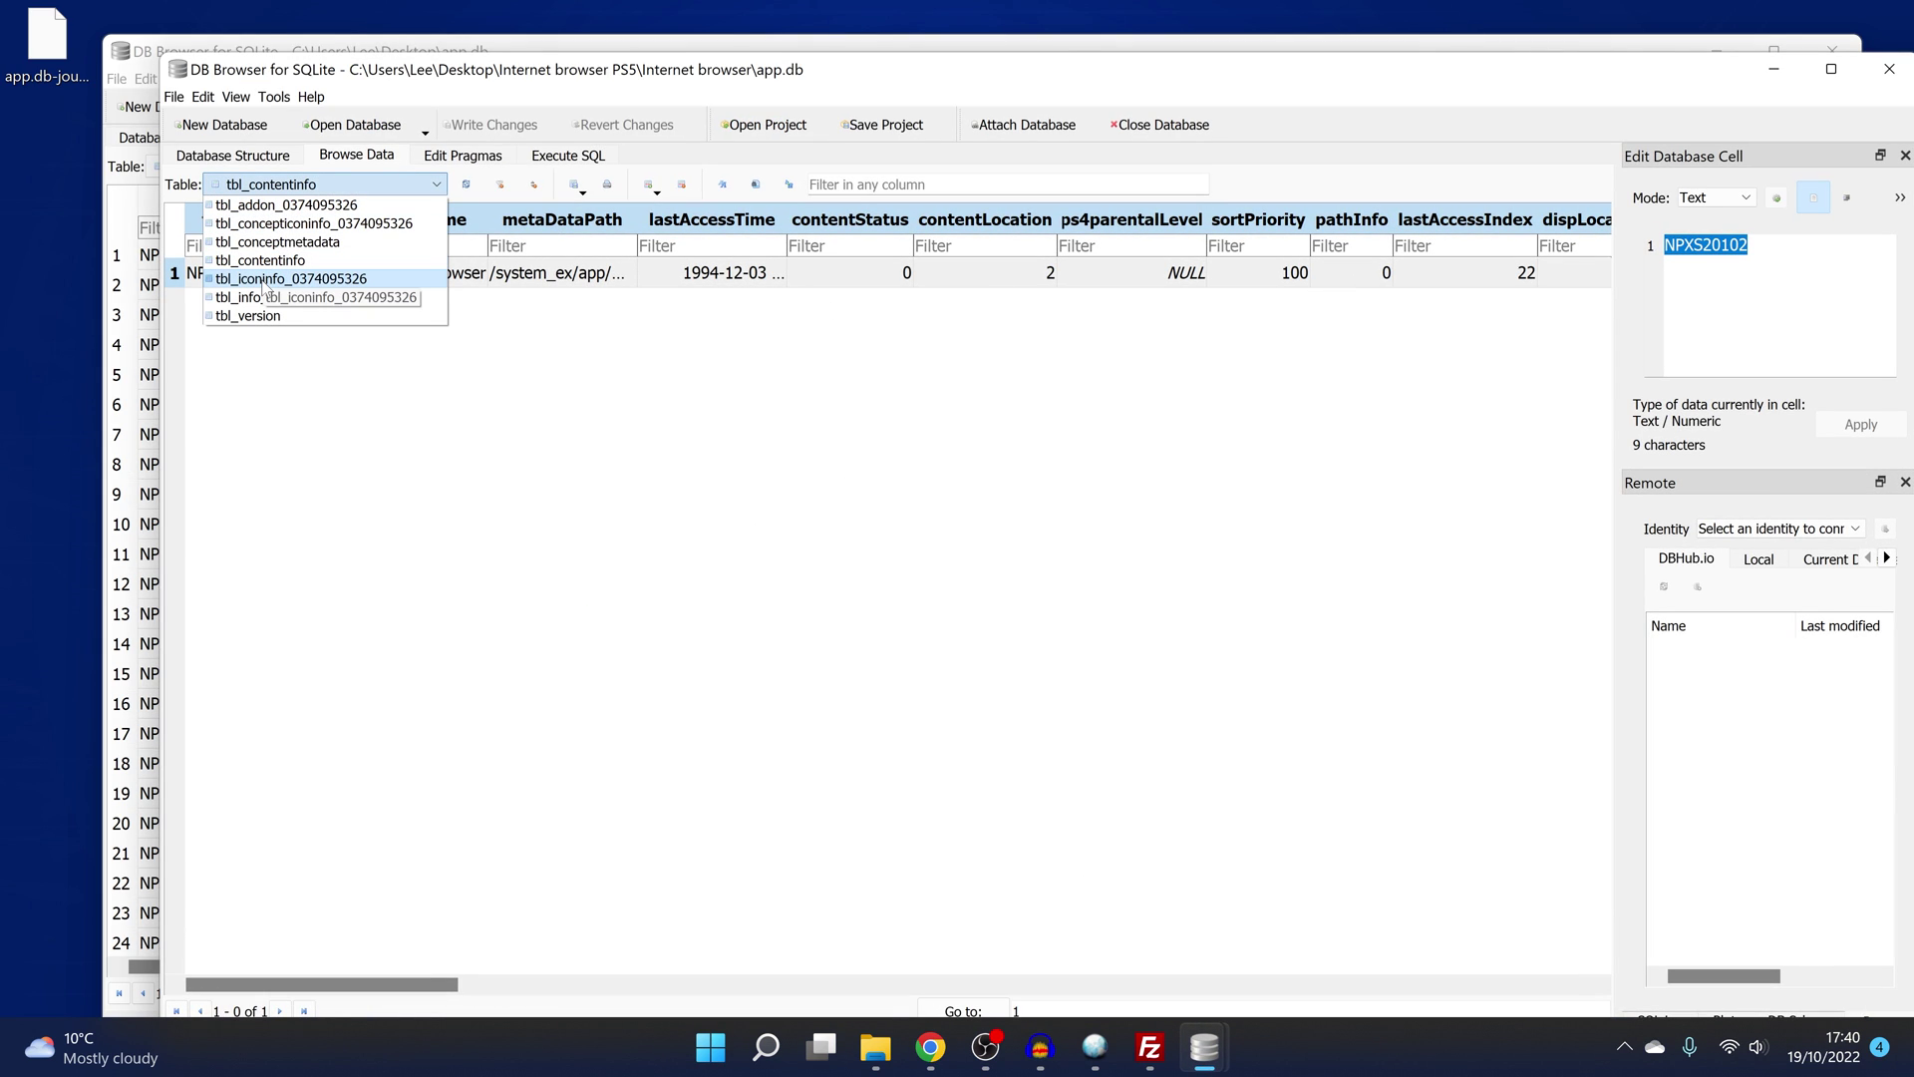
pyautogui.click(264, 280)
pyautogui.click(171, 274)
pyautogui.rightClick(172, 277)
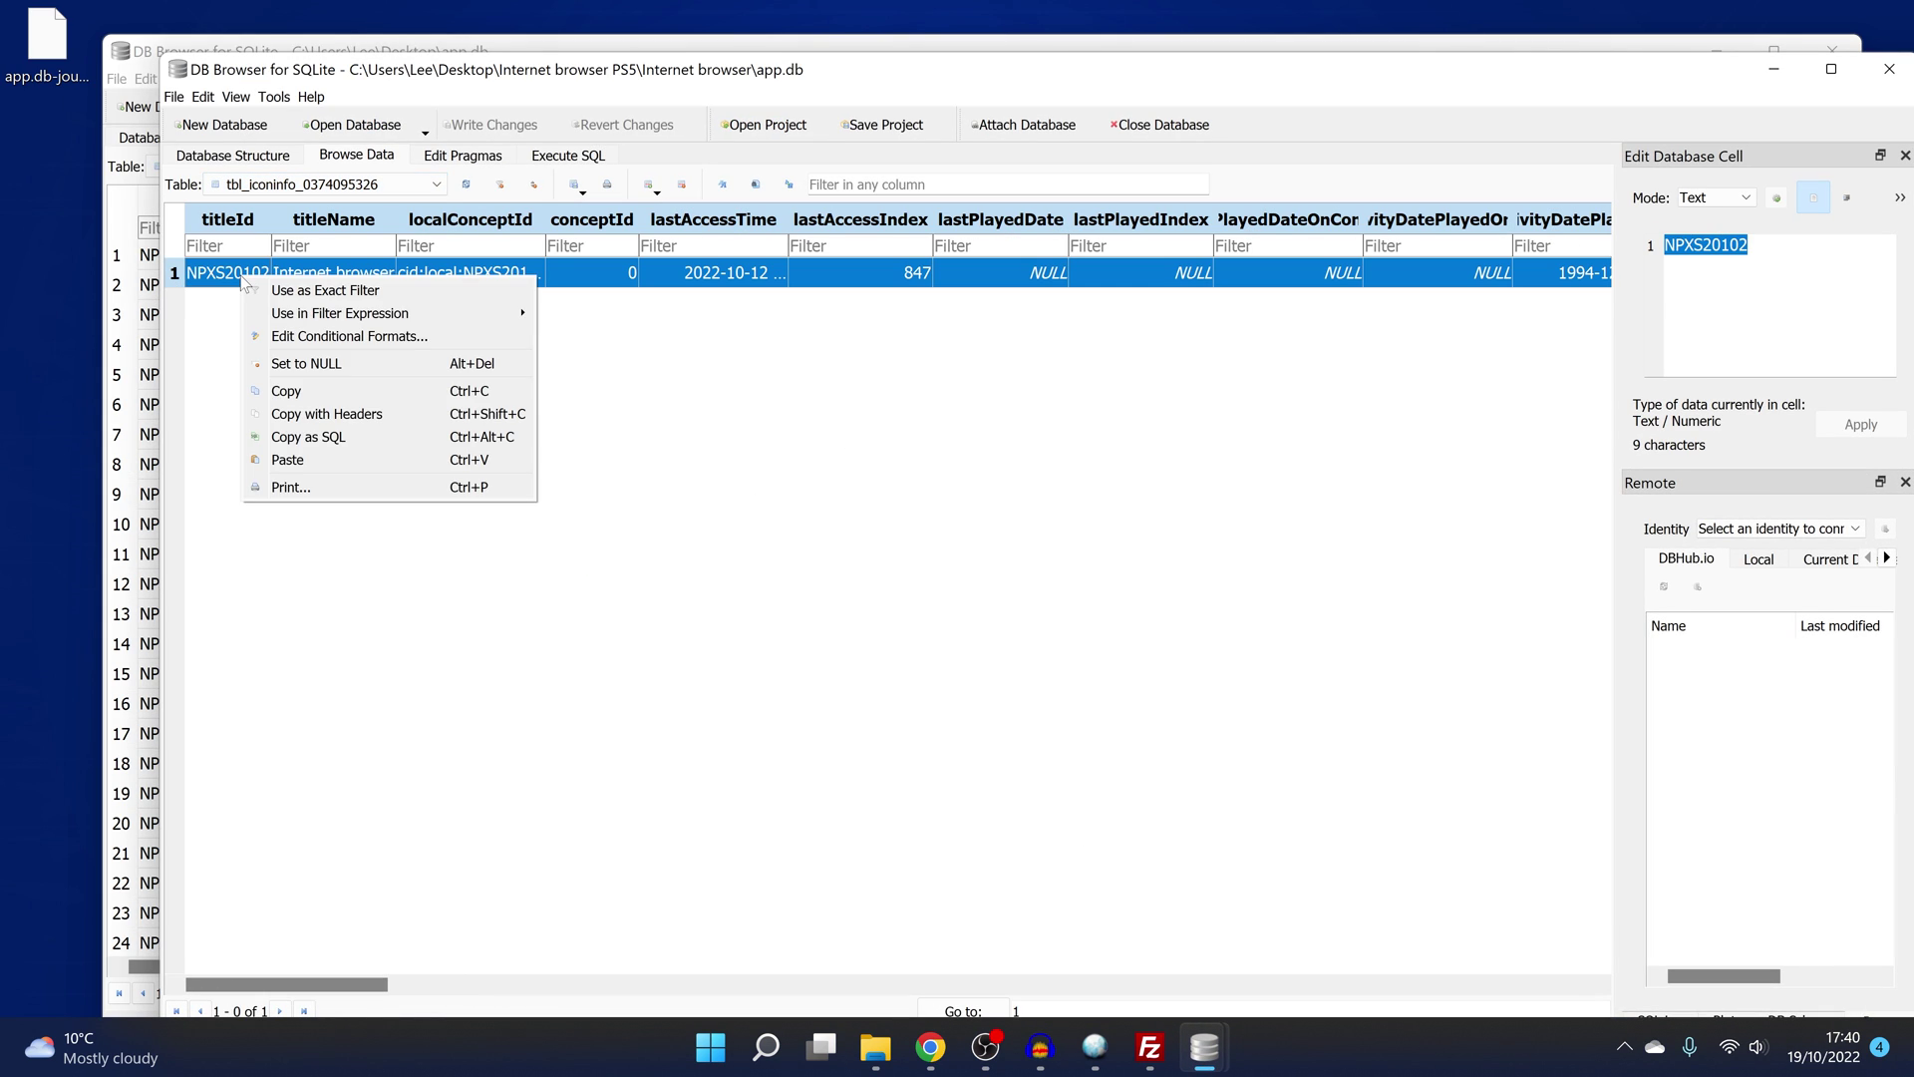
pyautogui.click(291, 394)
pyautogui.click(1768, 72)
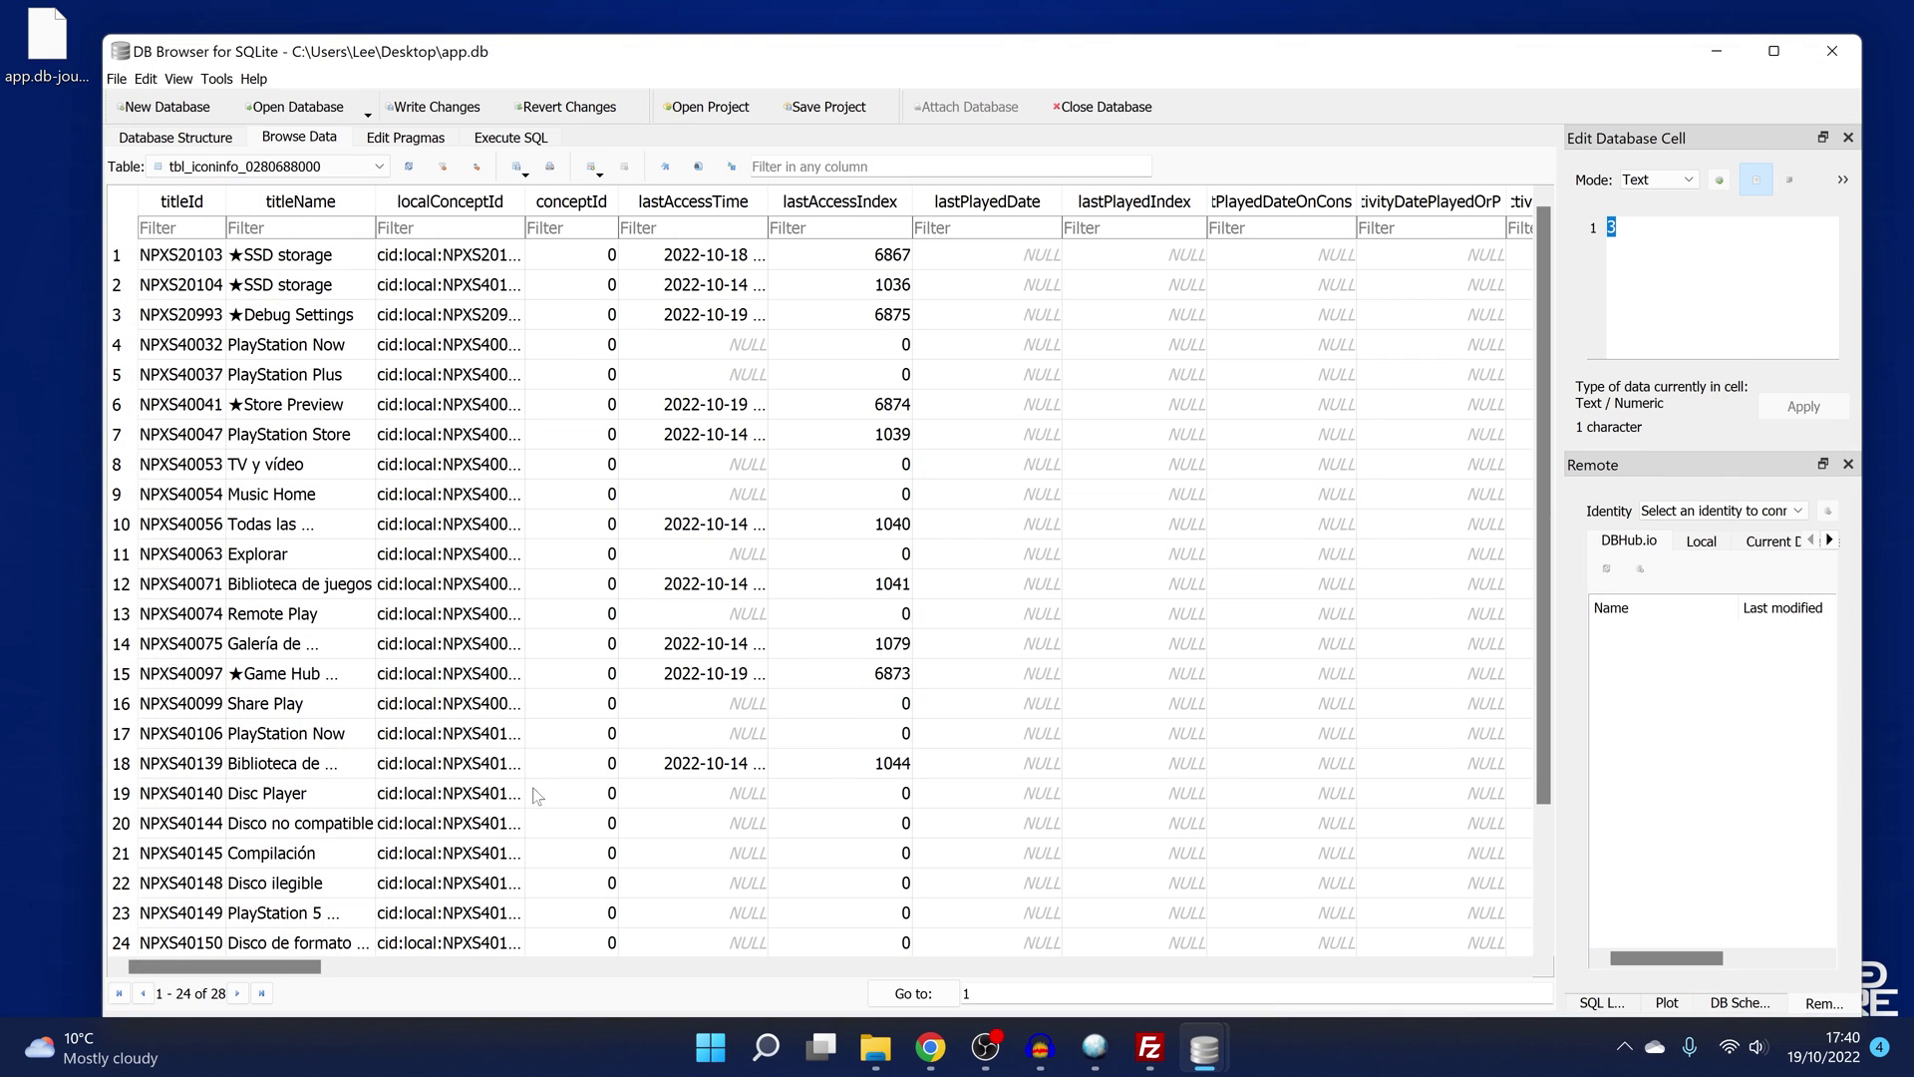
pyautogui.click(602, 170)
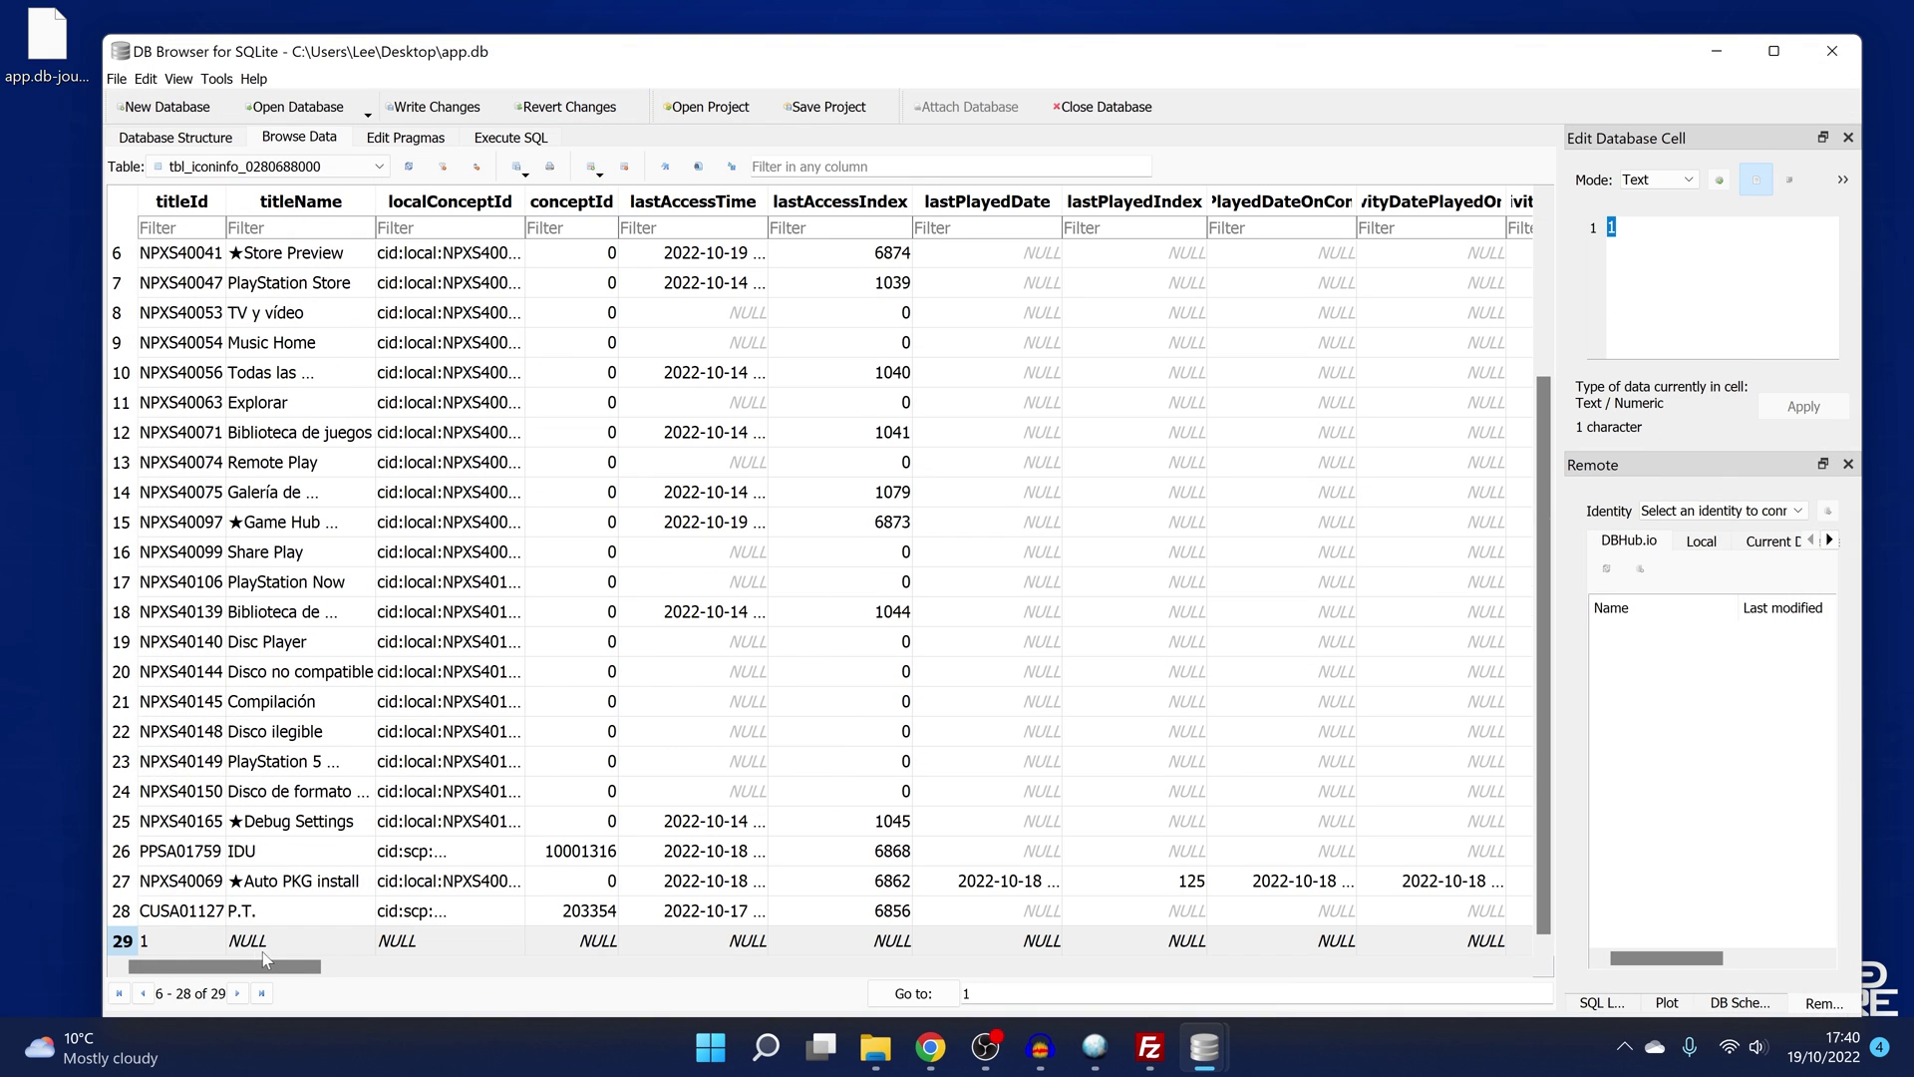
pyautogui.click(167, 945)
pyautogui.rightClick(168, 947)
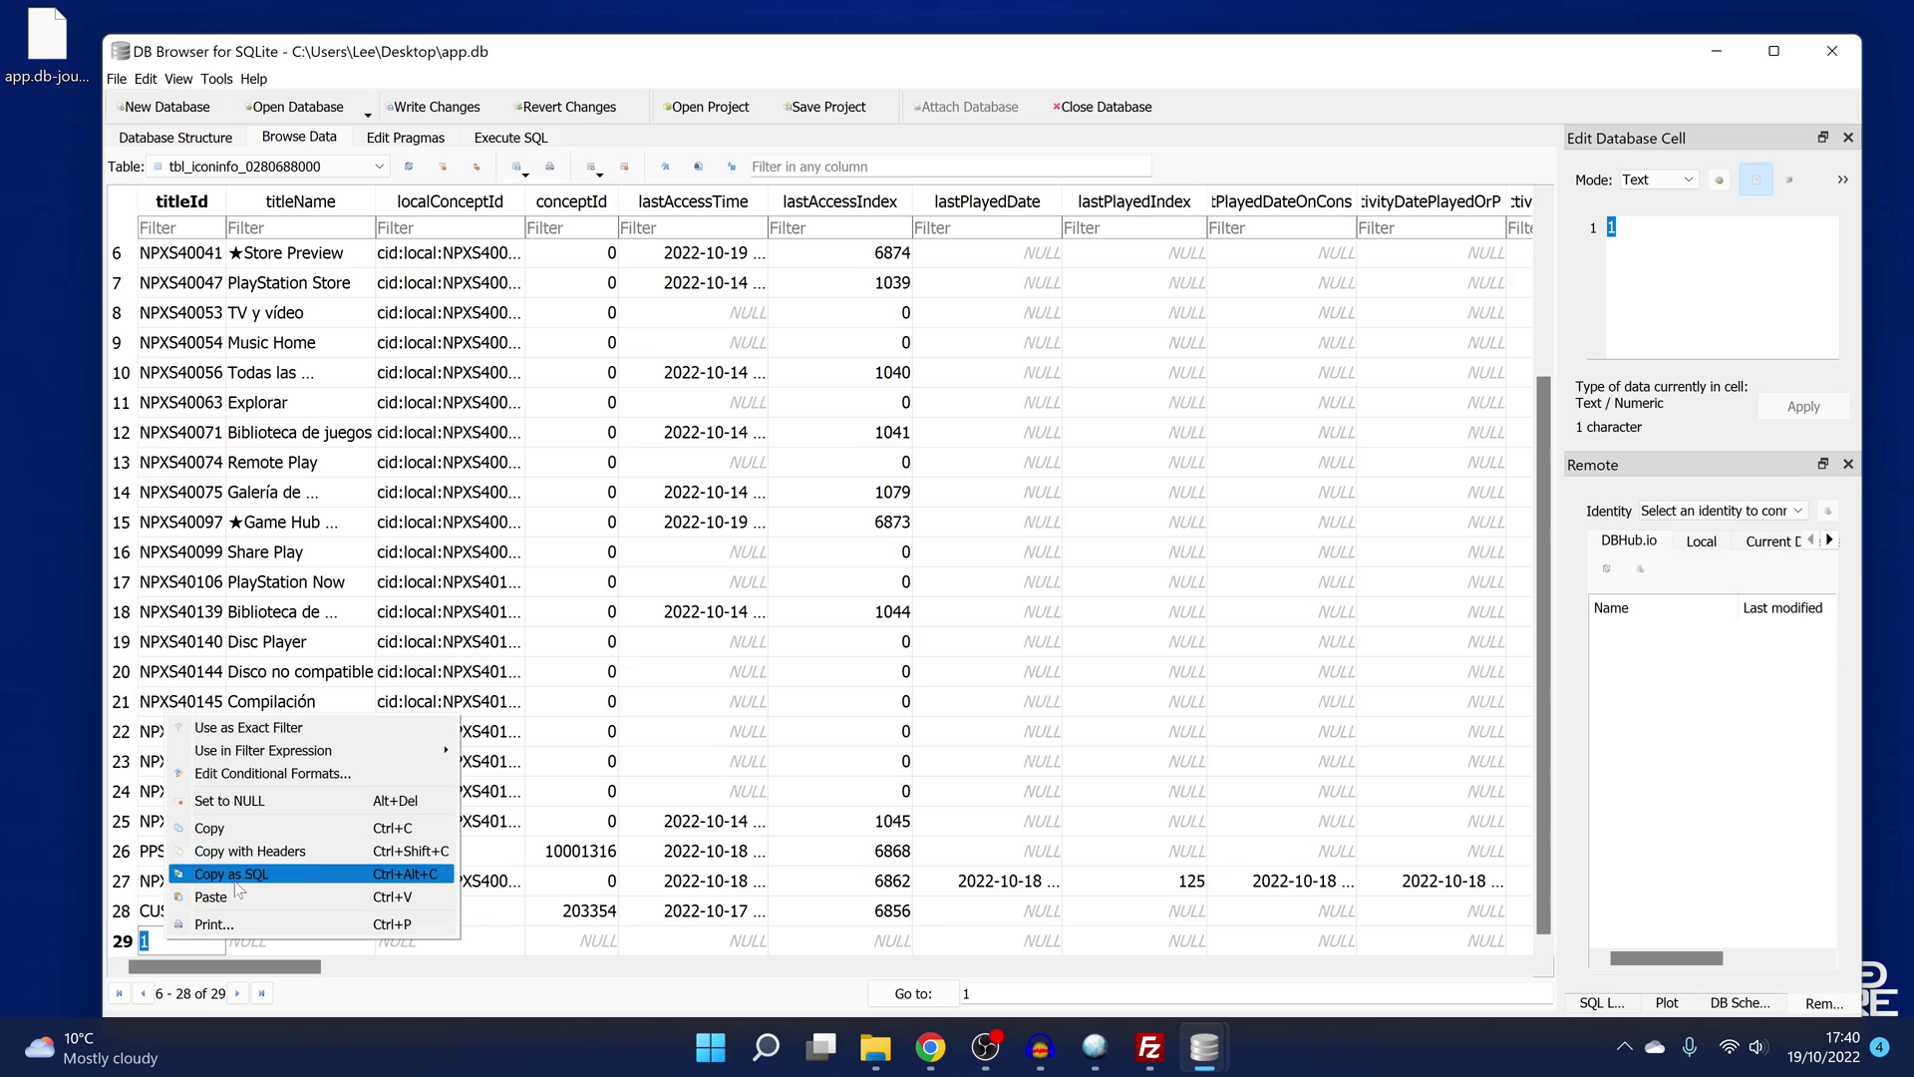
pyautogui.click(214, 893)
pyautogui.click(935, 610)
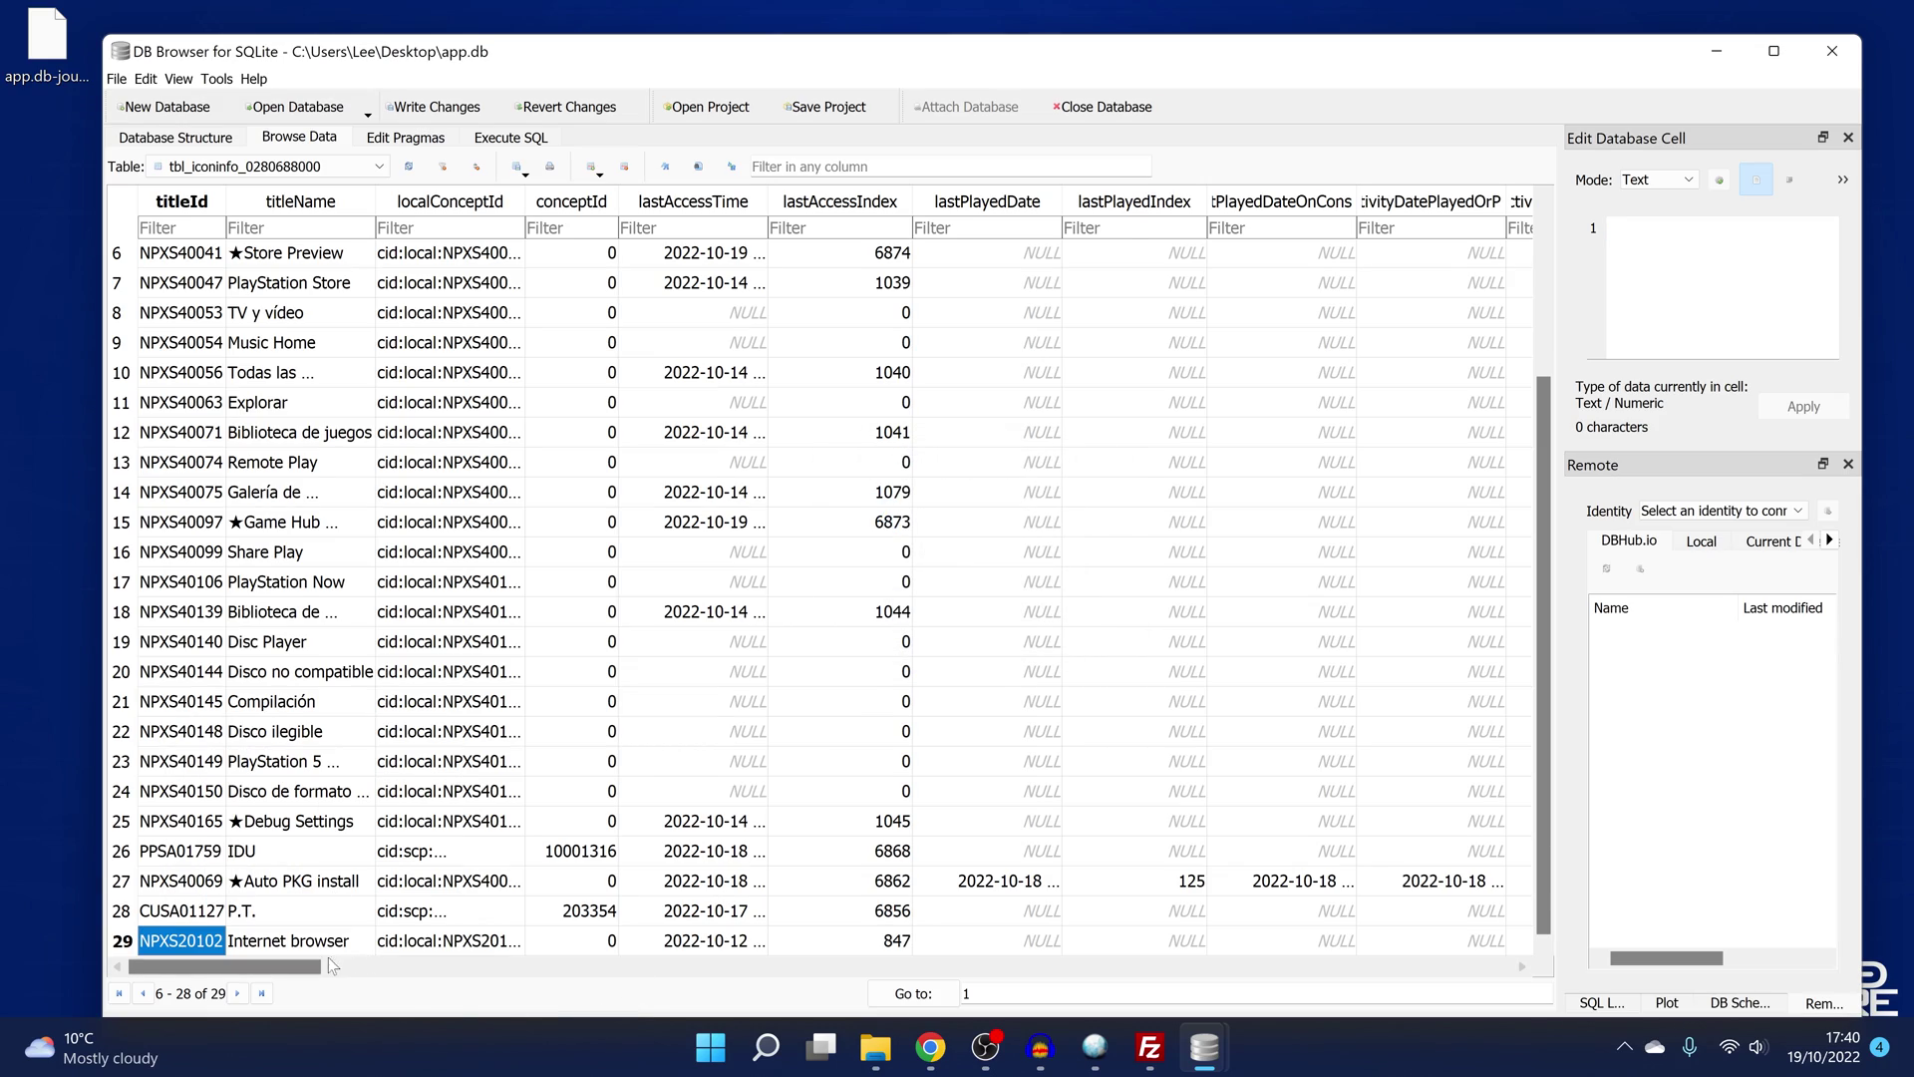
pyautogui.moveTo(234, 964)
pyautogui.mouseDown()
pyautogui.moveTo(451, 963)
pyautogui.moveTo(233, 965)
pyautogui.mouseUp()
pyautogui.click(267, 165)
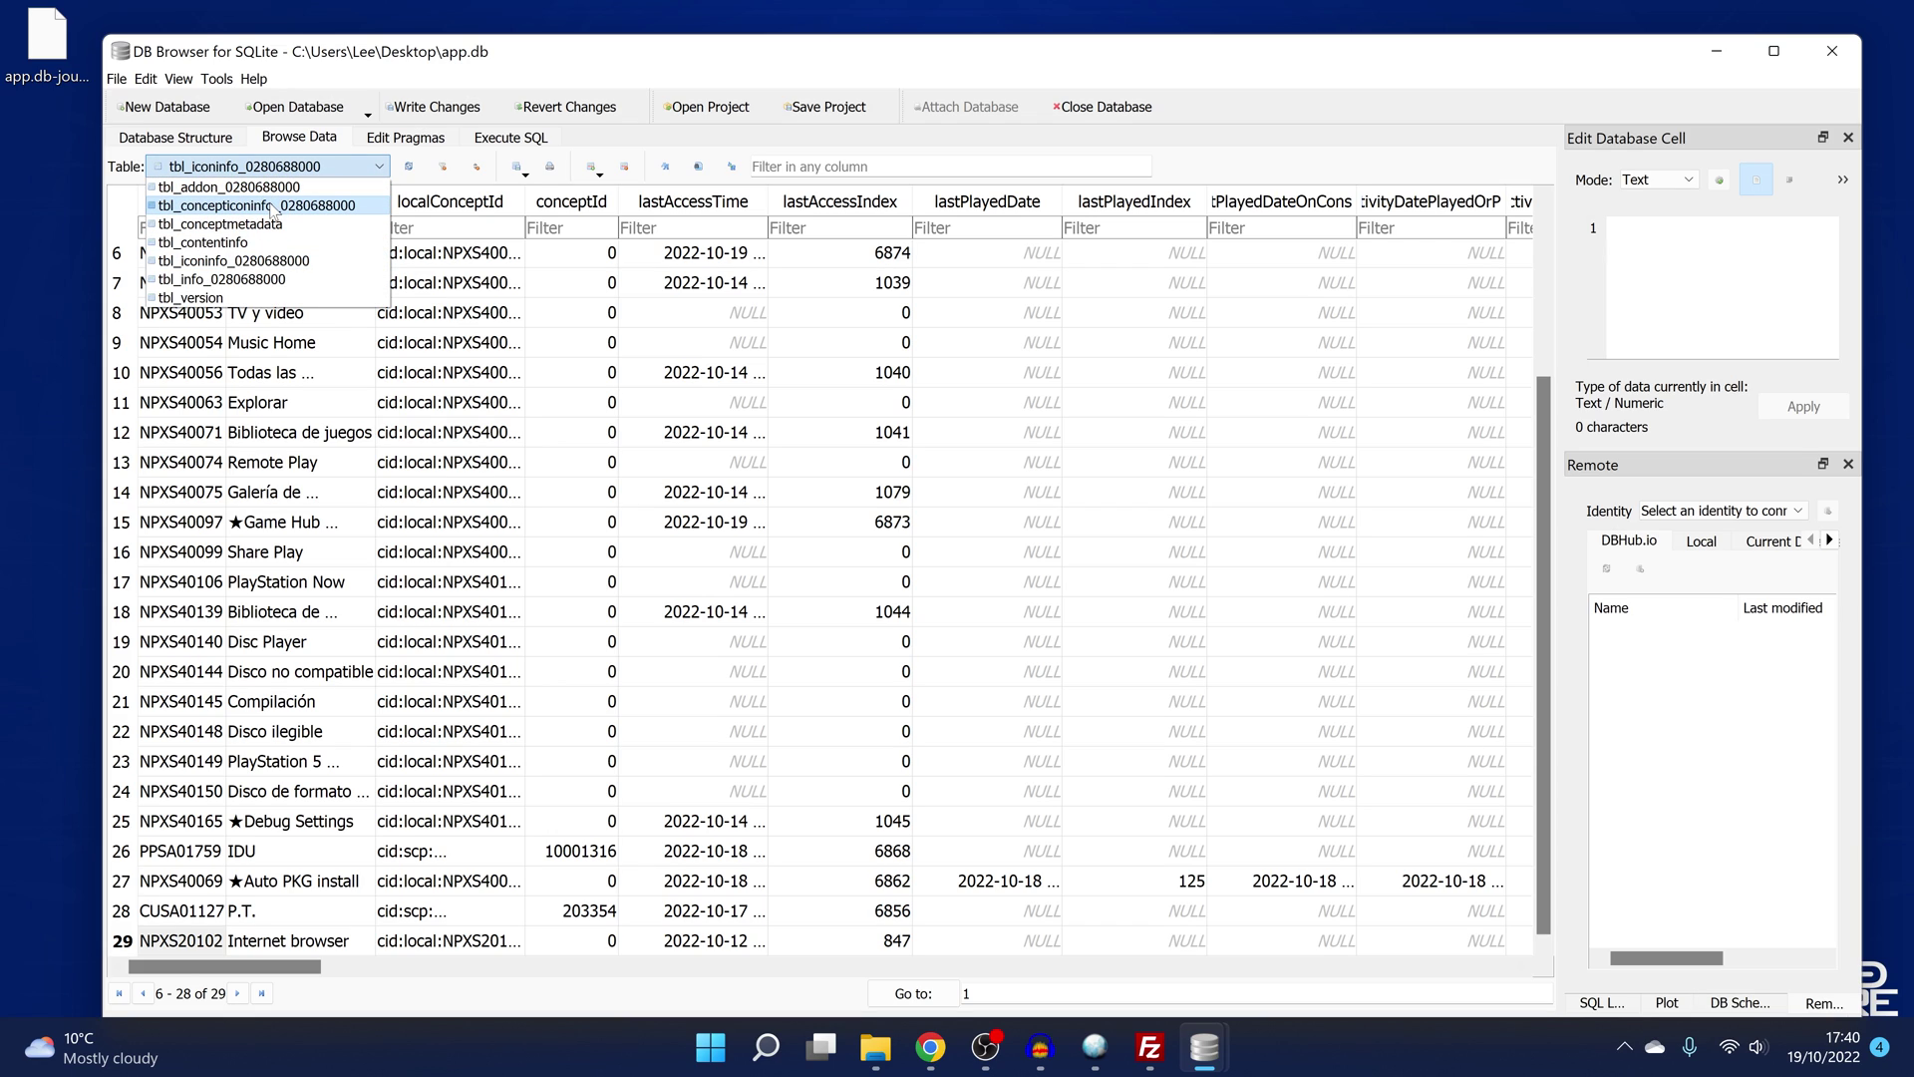
pyautogui.click(249, 280)
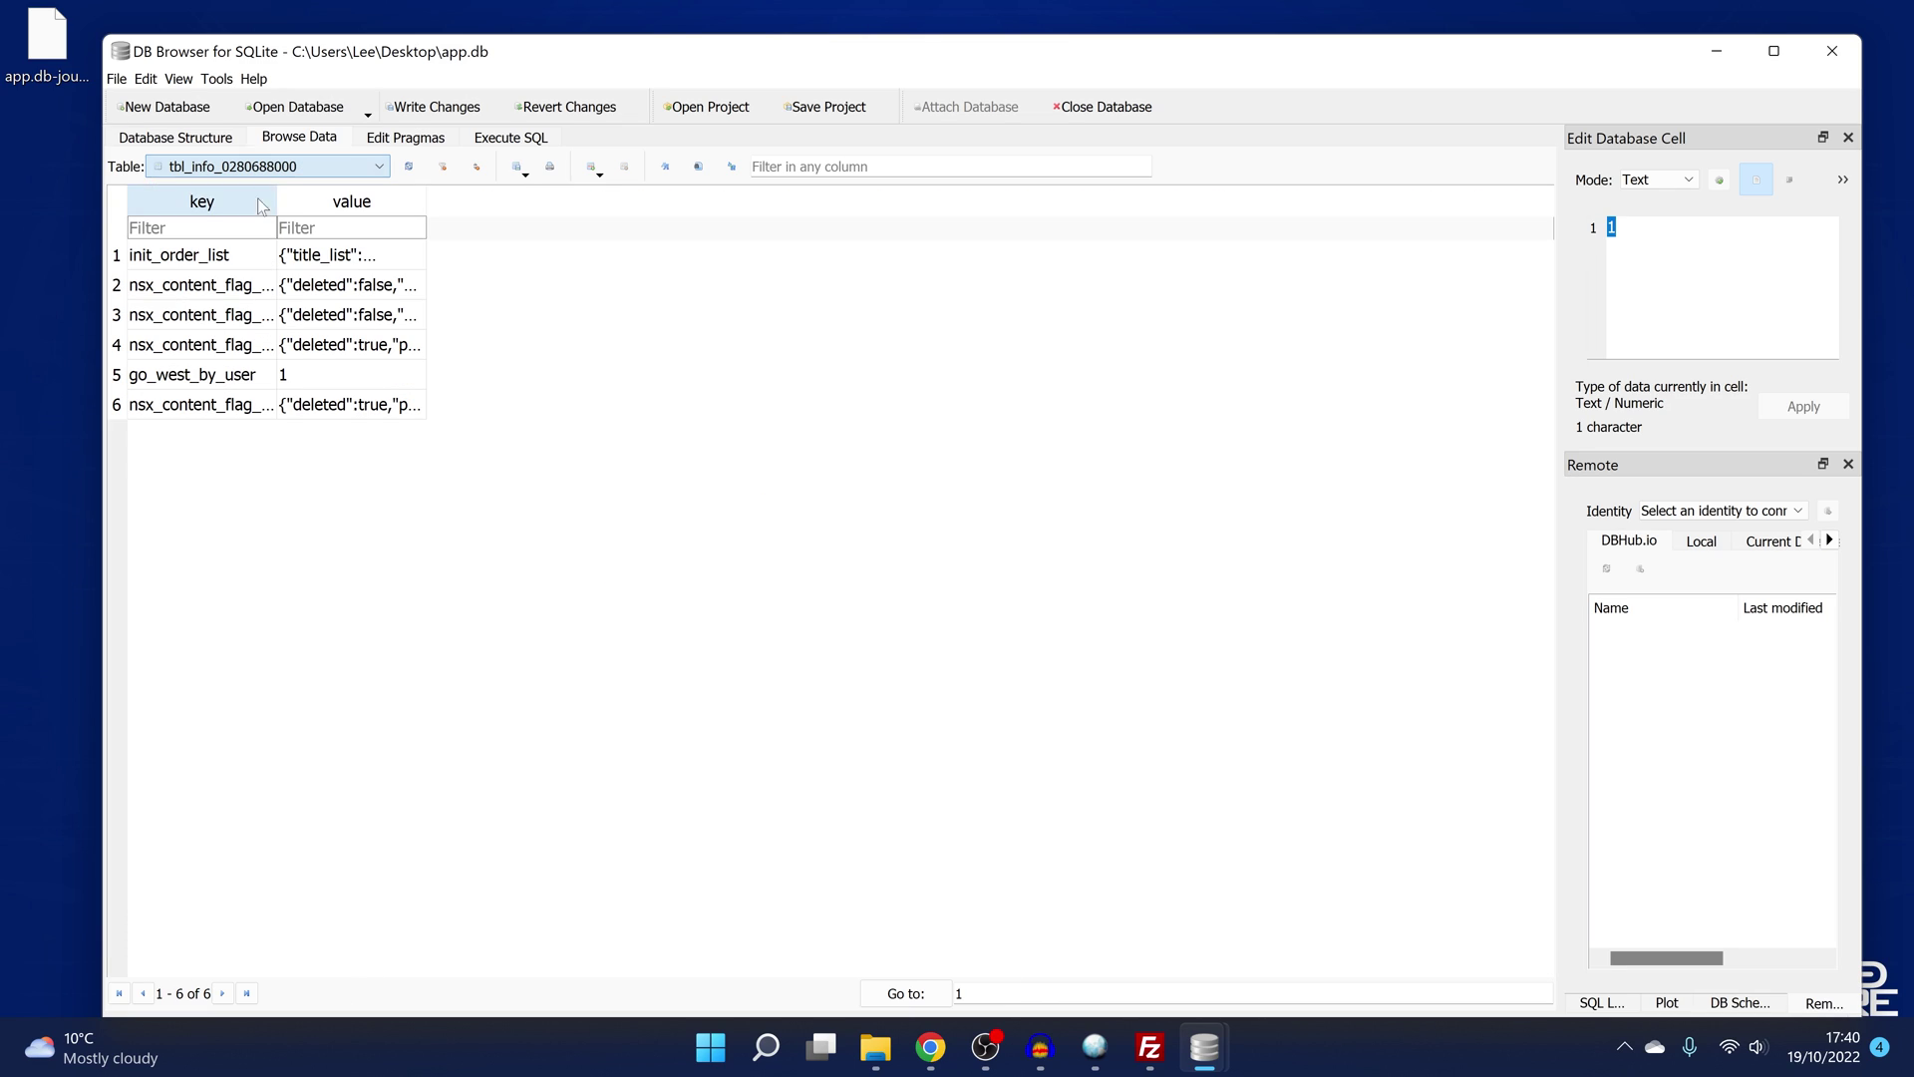
pyautogui.click(267, 165)
pyautogui.click(245, 296)
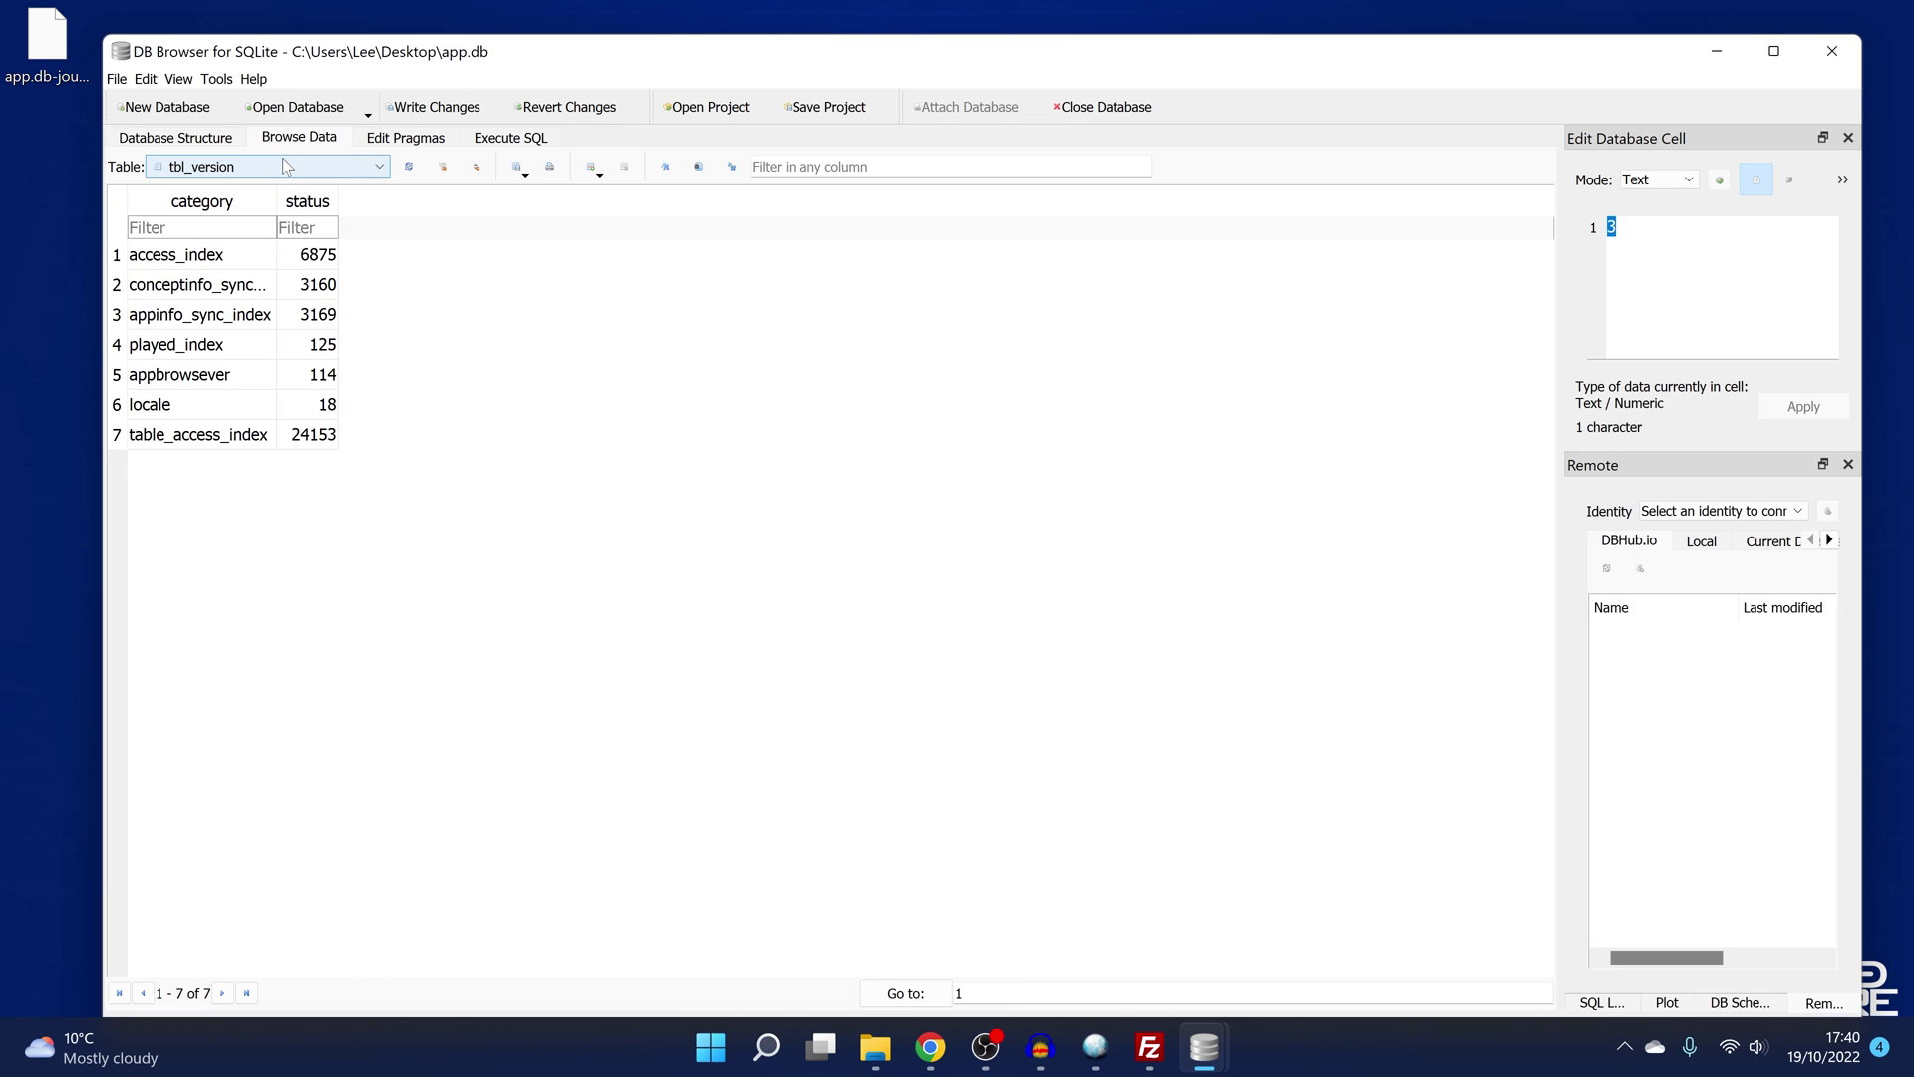
pyautogui.click(283, 161)
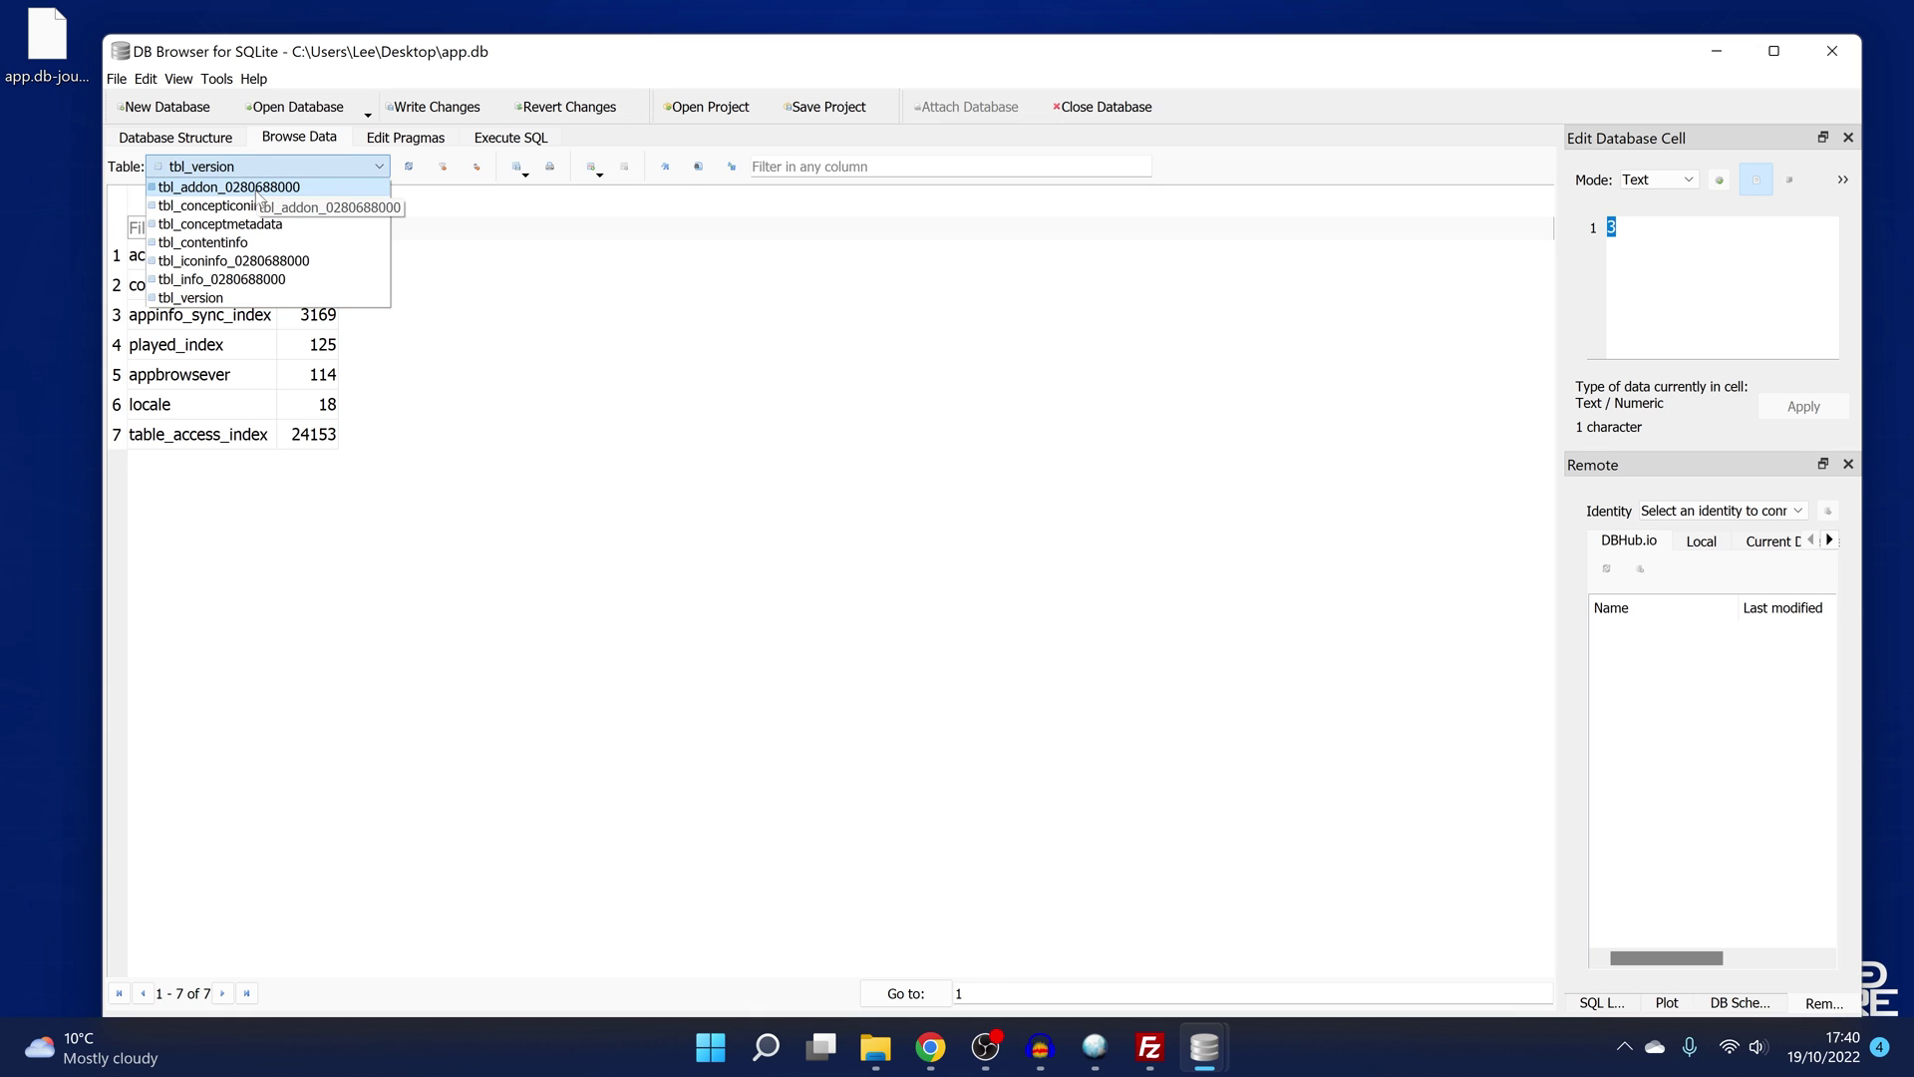
pyautogui.click(257, 188)
pyautogui.click(281, 171)
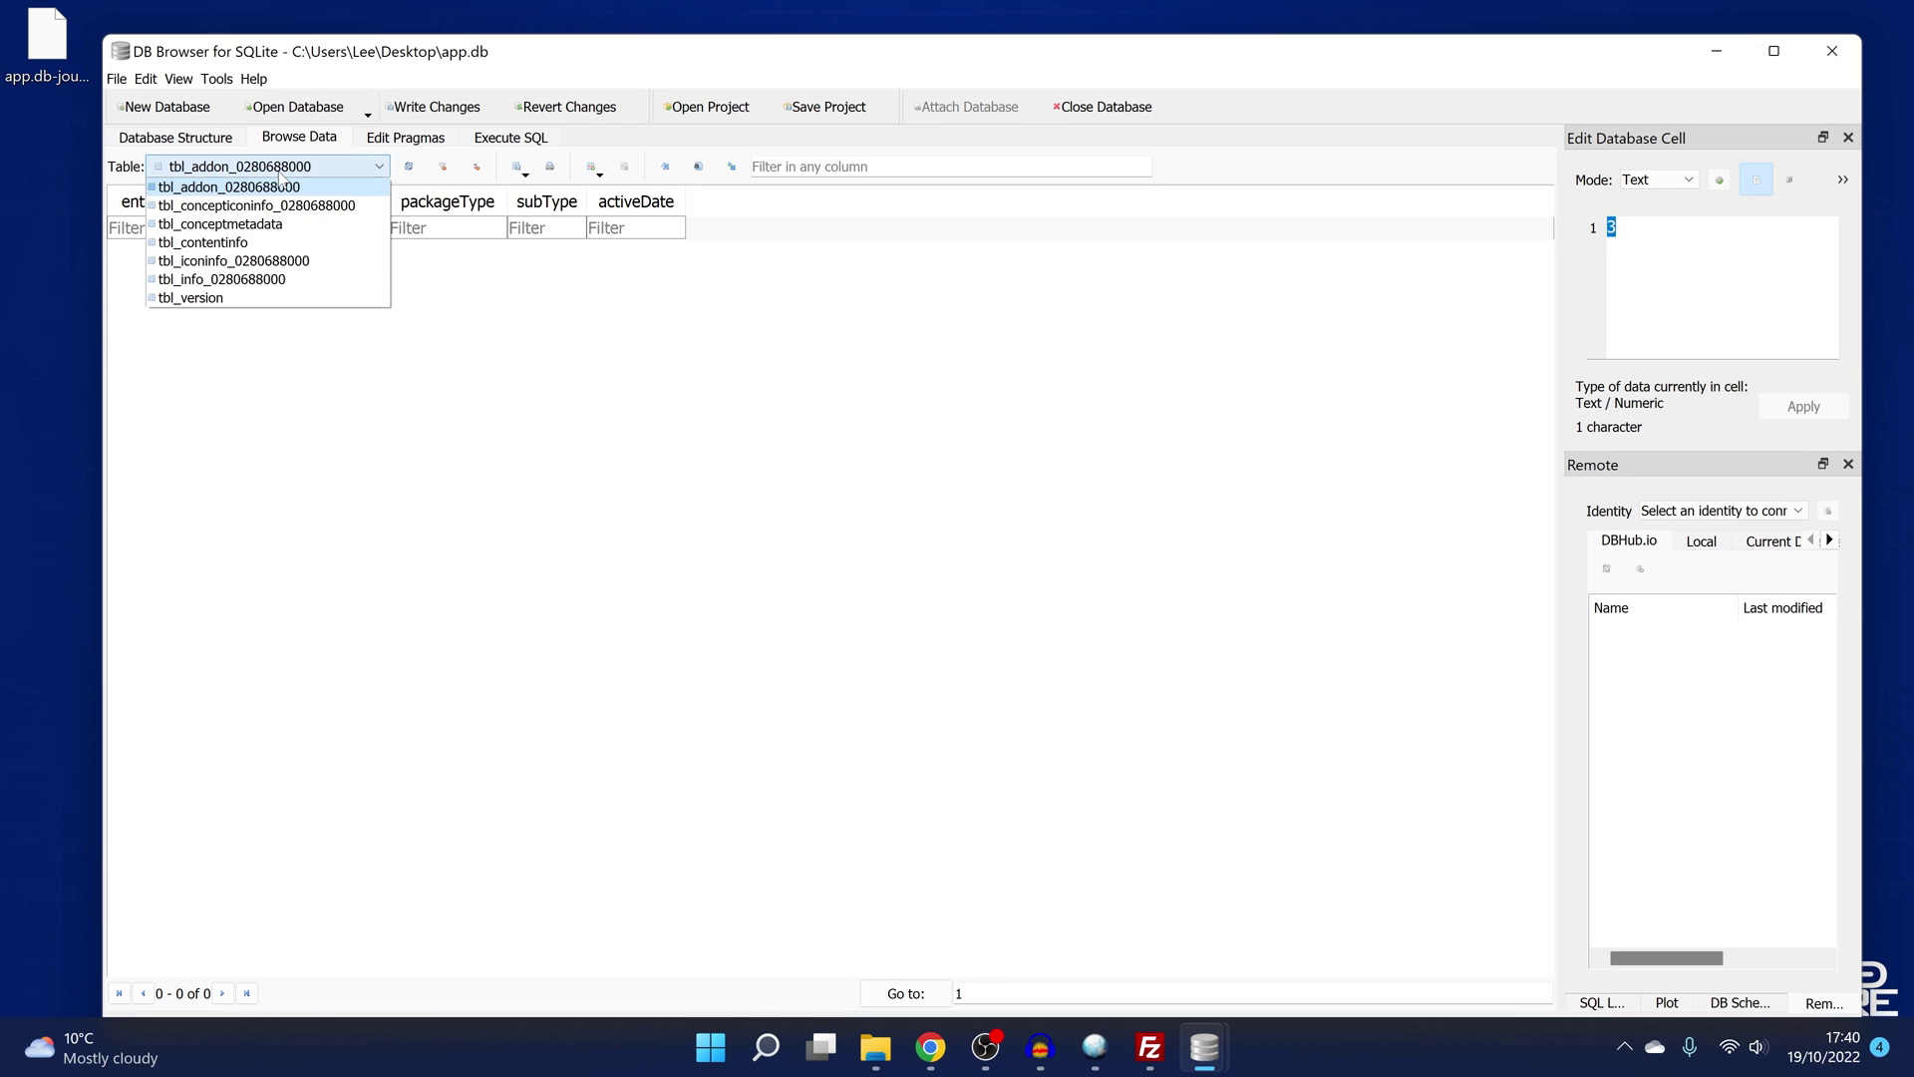
pyautogui.click(308, 165)
pyautogui.click(297, 163)
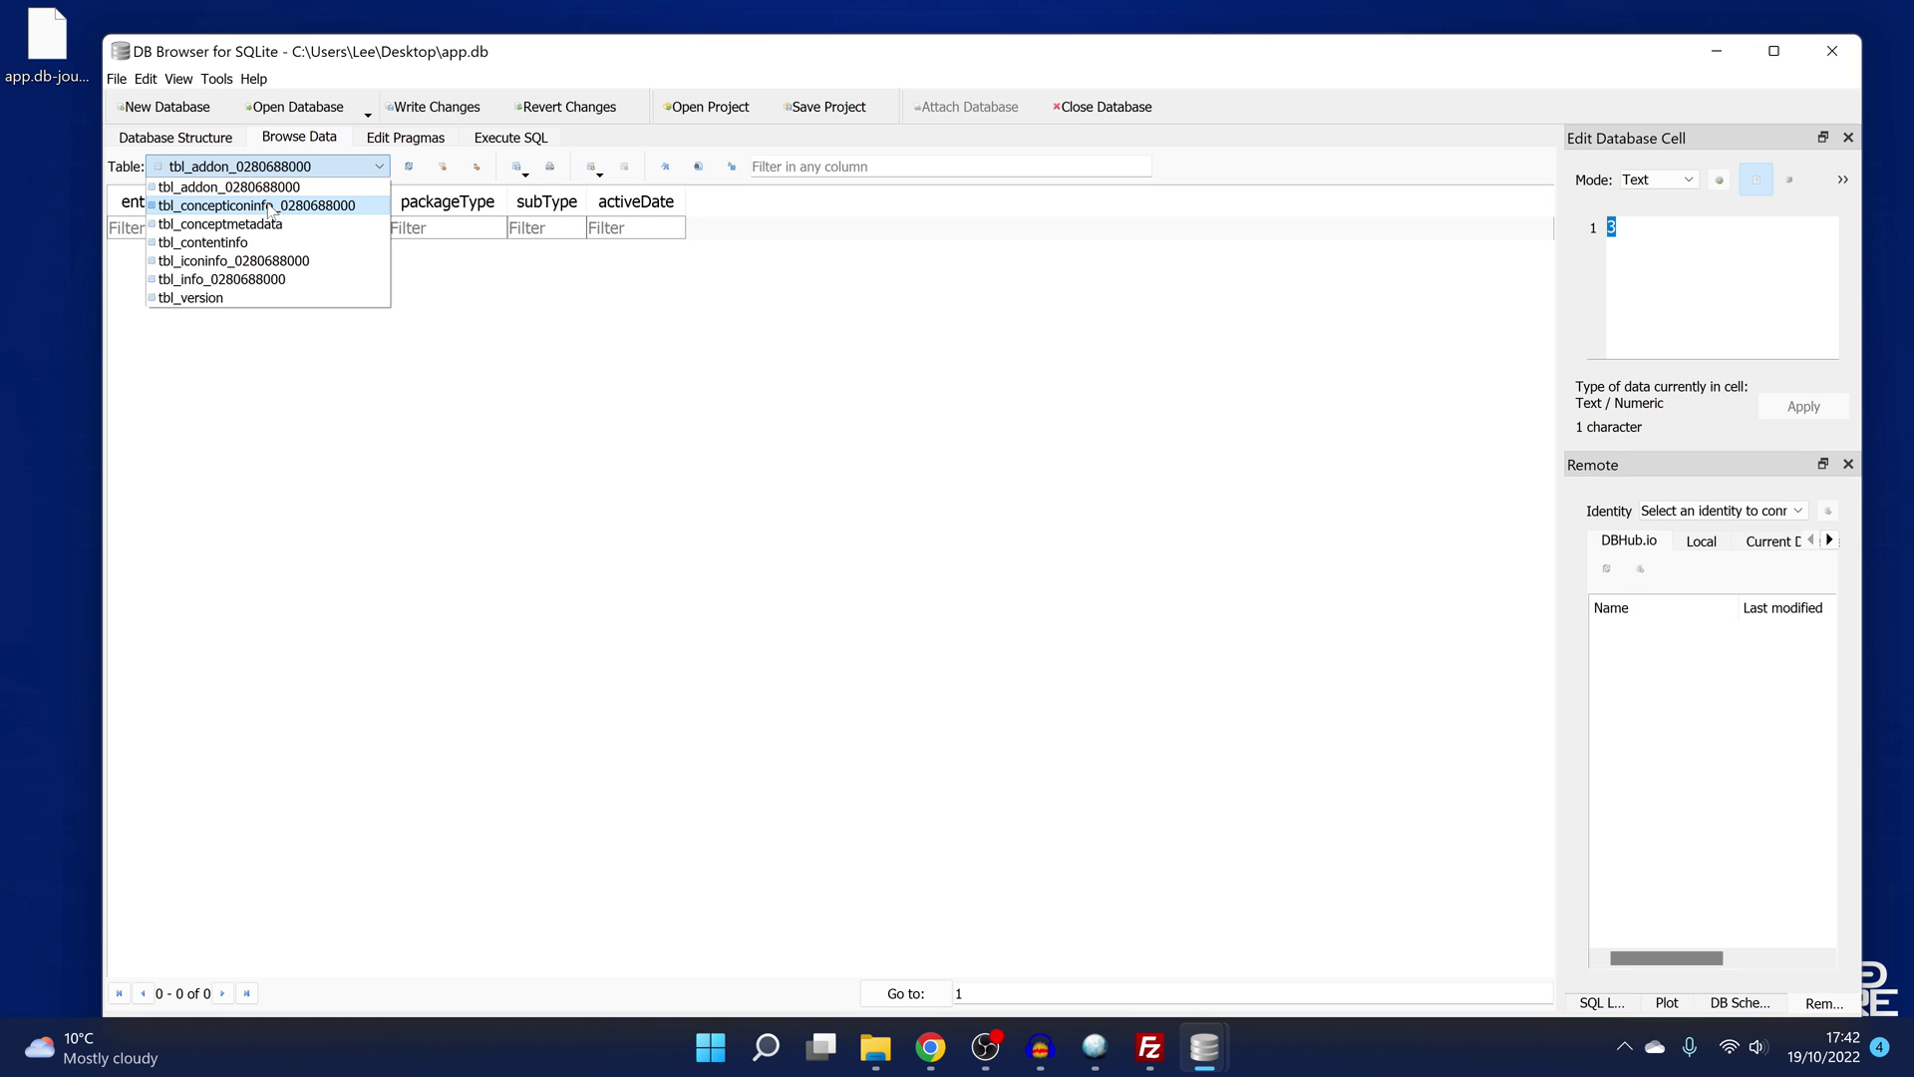
pyautogui.click(510, 378)
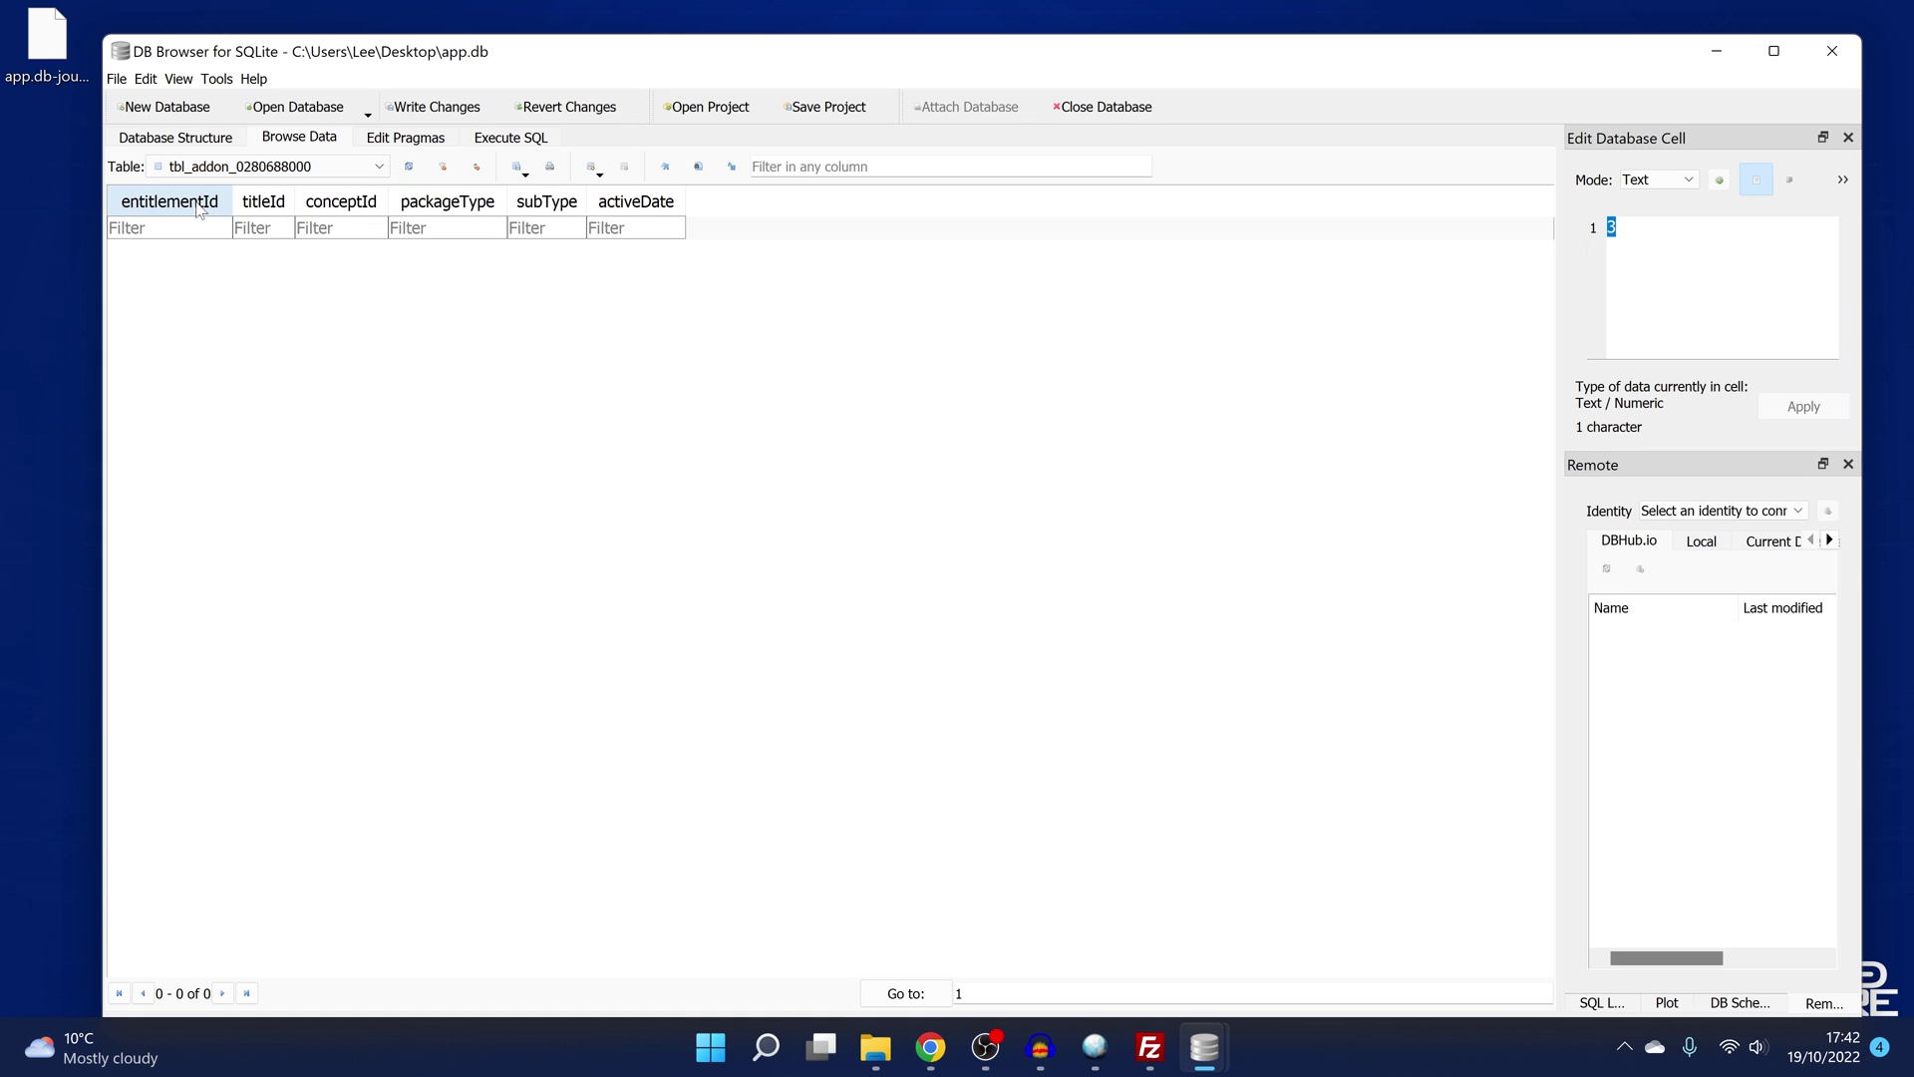